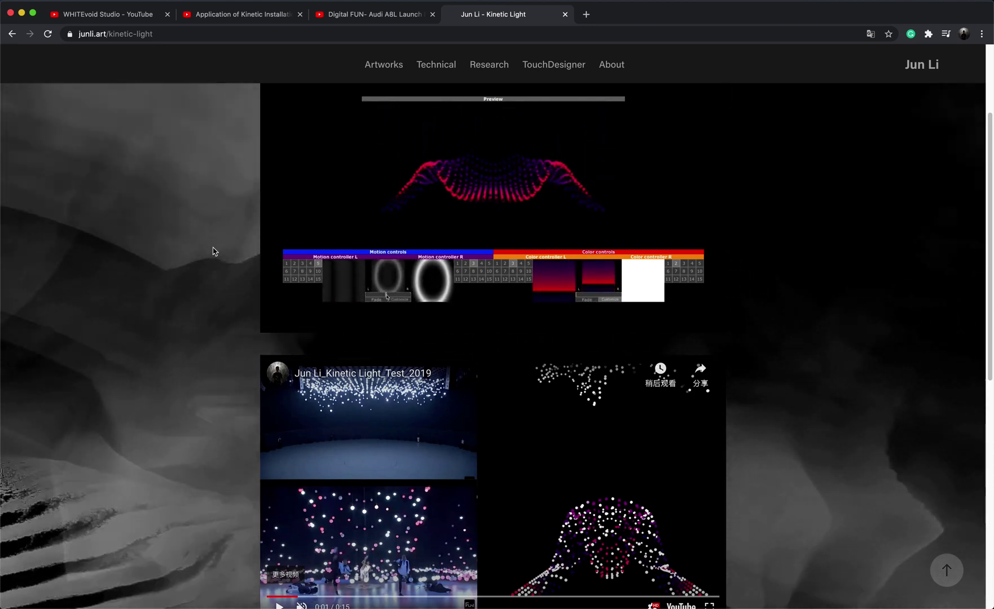
- Watch the Kinetic Light UI test and Kinetic Light test videos on the portfolio page, pausing each one
{"action": "left_click", "coordinate": [695, 512]}
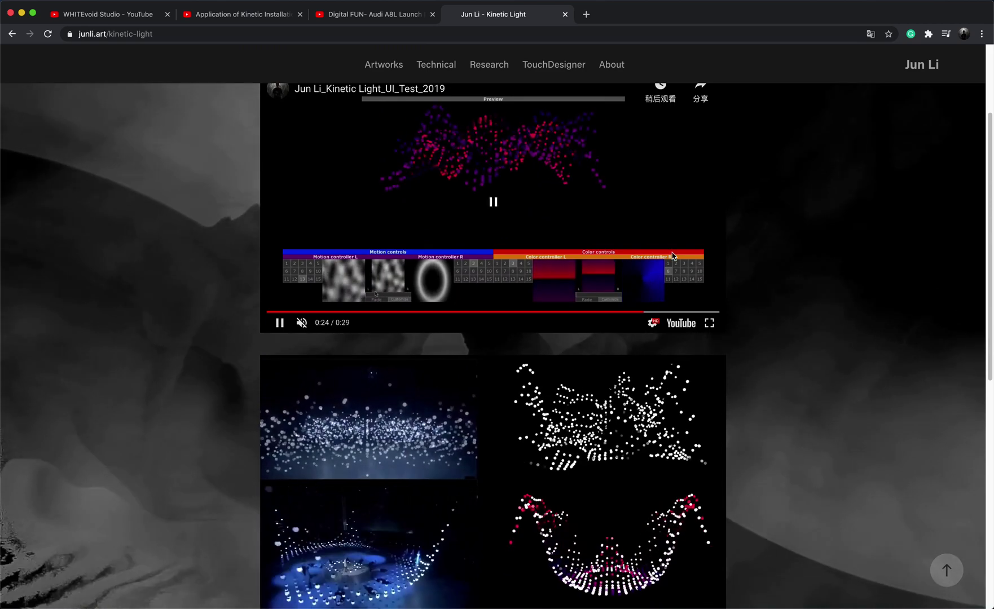
{"action": "left_click", "coordinate": [673, 256]}
{"action": "scroll", "coordinate": [684, 463], "scroll_direction": "down", "scroll_amount": 1}
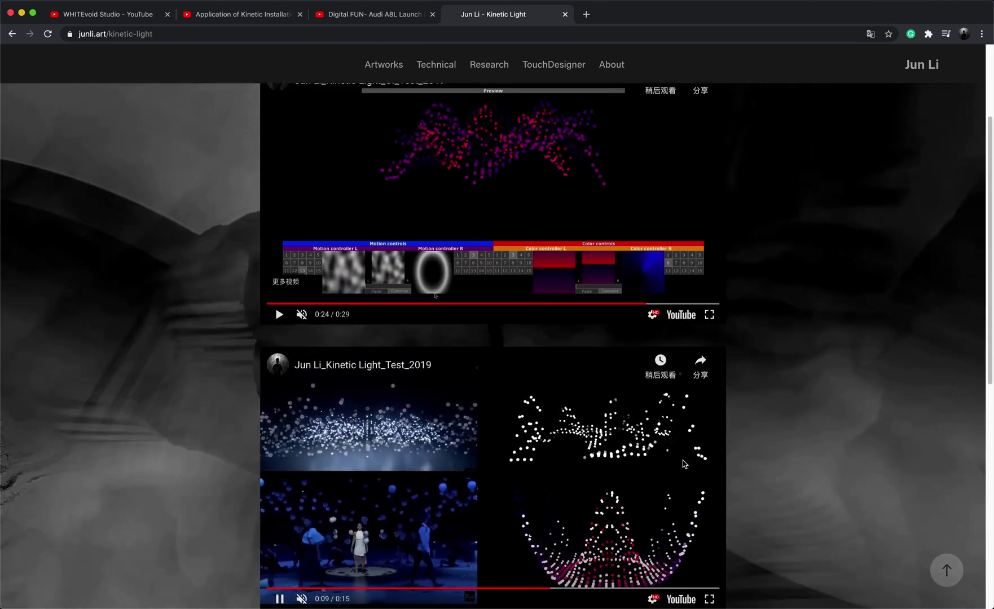
{"action": "left_click", "coordinate": [577, 490]}
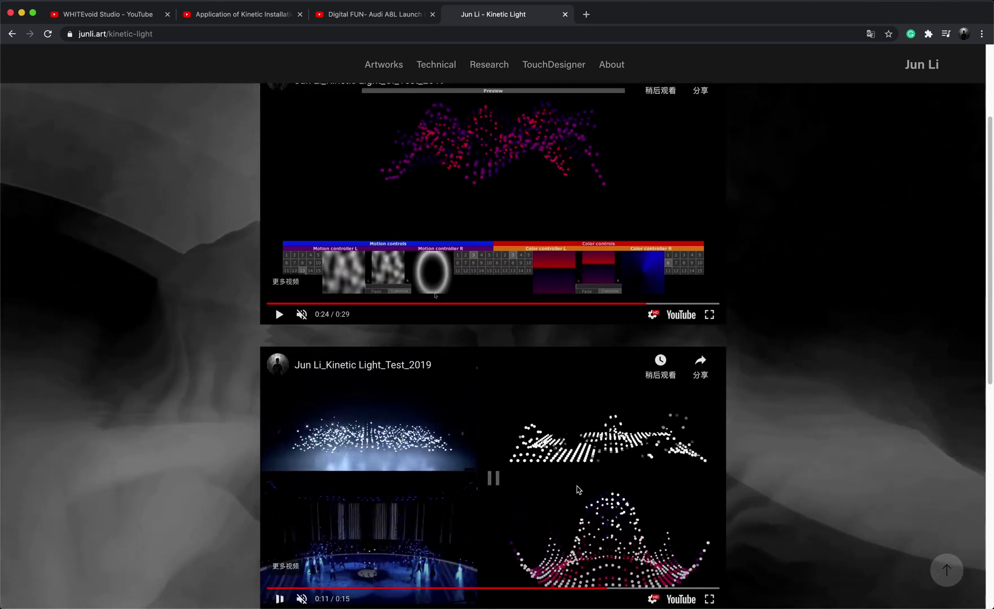
- Play the Digital FUN Audi A8L Launch Event video from an earlier point and pause it after watching the sphere installation
{"action": "left_click", "coordinate": [389, 18]}
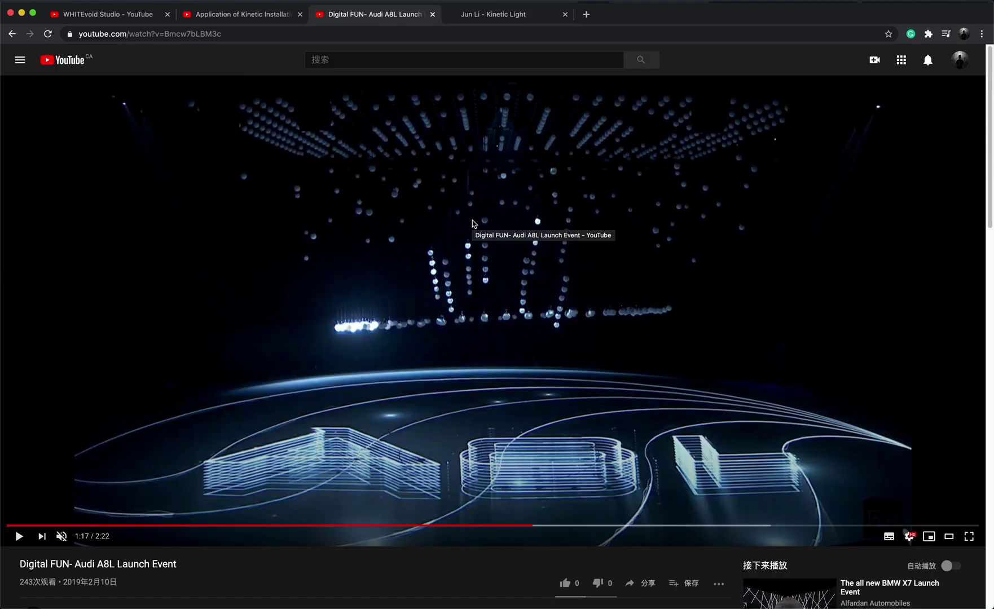
{"action": "left_click", "coordinate": [19, 536]}
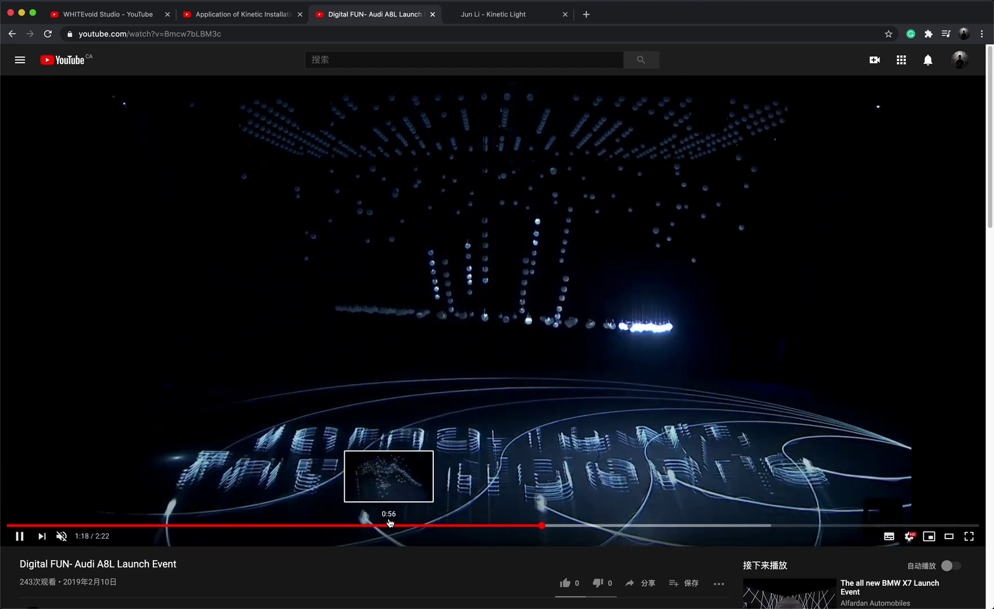
{"action": "left_click", "coordinate": [357, 524]}
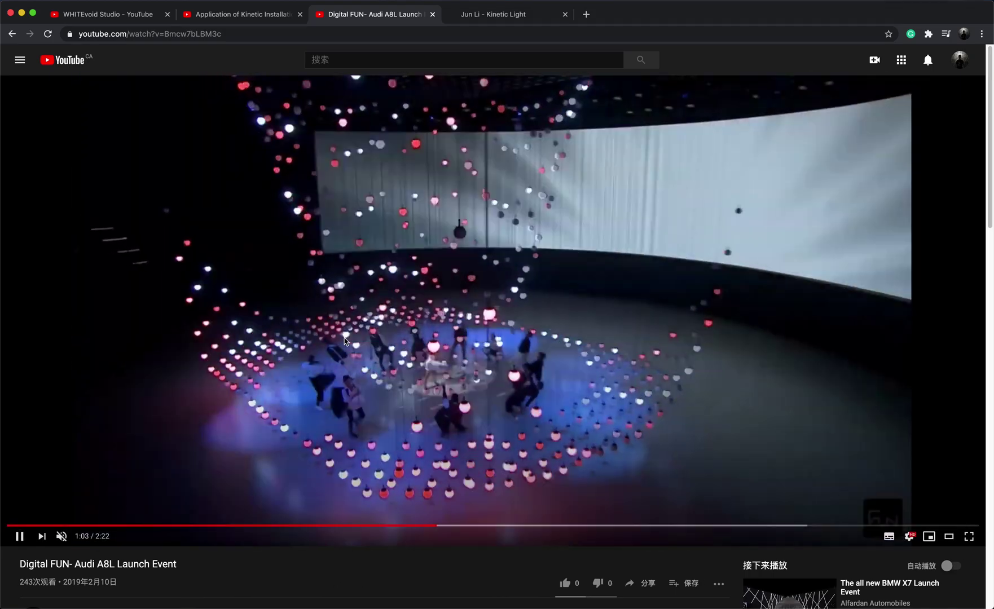
{"action": "left_click", "coordinate": [279, 87]}
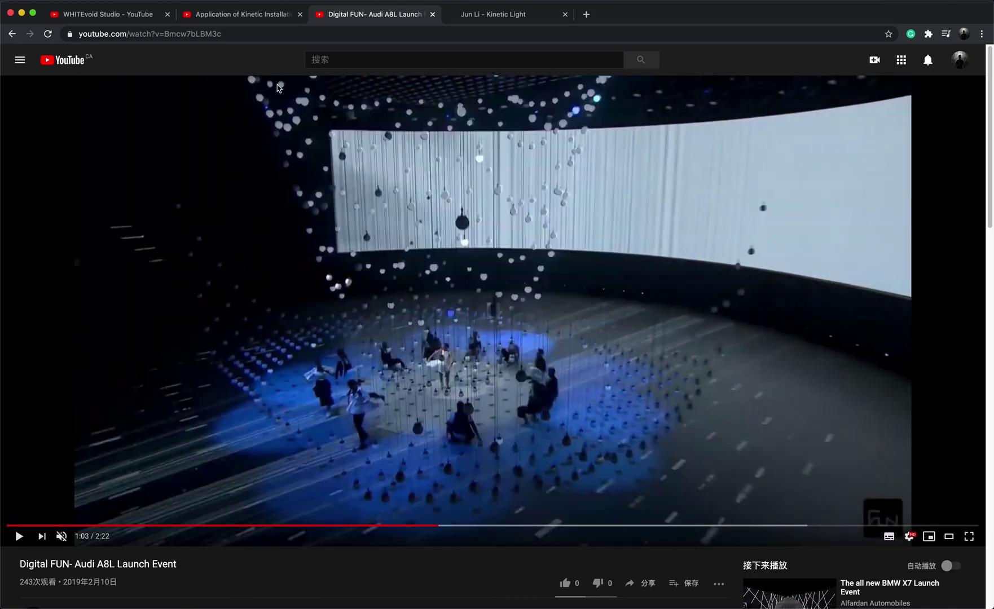
- Play the talk on kinetic installation and laser control systems in China from an earlier section, around the onsite setup
{"action": "left_click", "coordinate": [248, 19]}
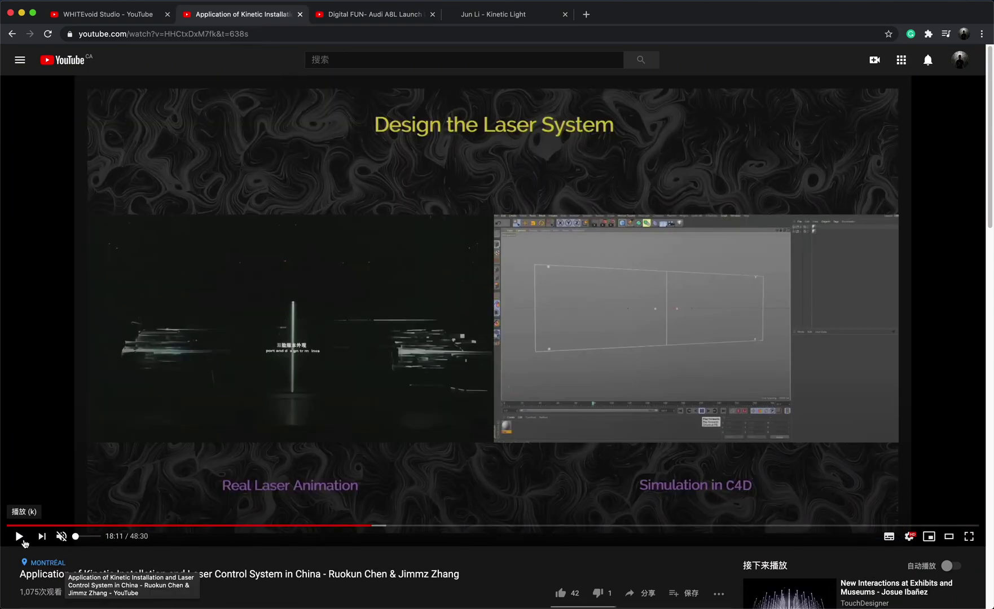
{"action": "key", "text": "space"}
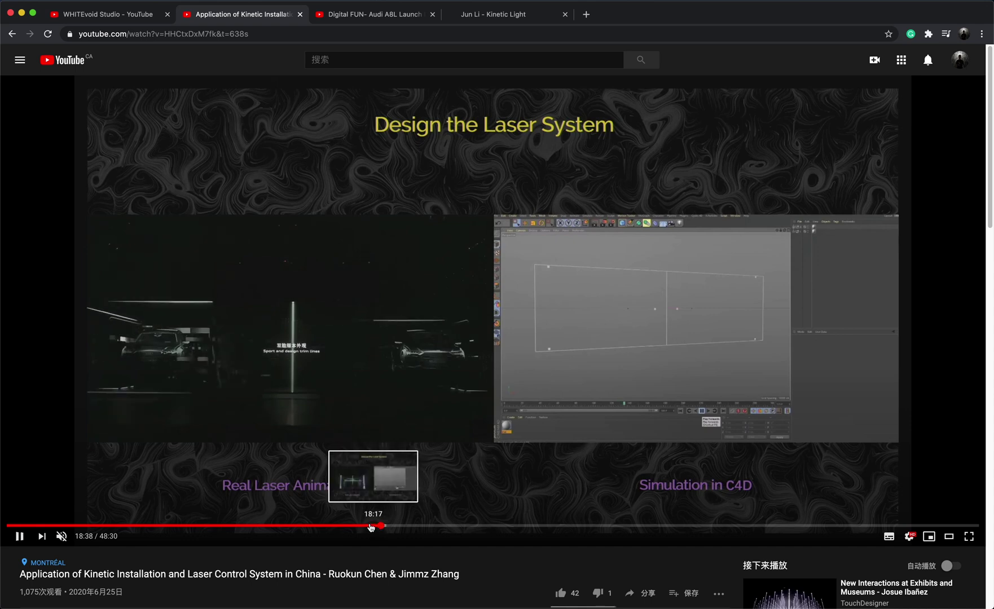
{"action": "left_click", "coordinate": [382, 526]}
{"action": "left_click", "coordinate": [326, 527]}
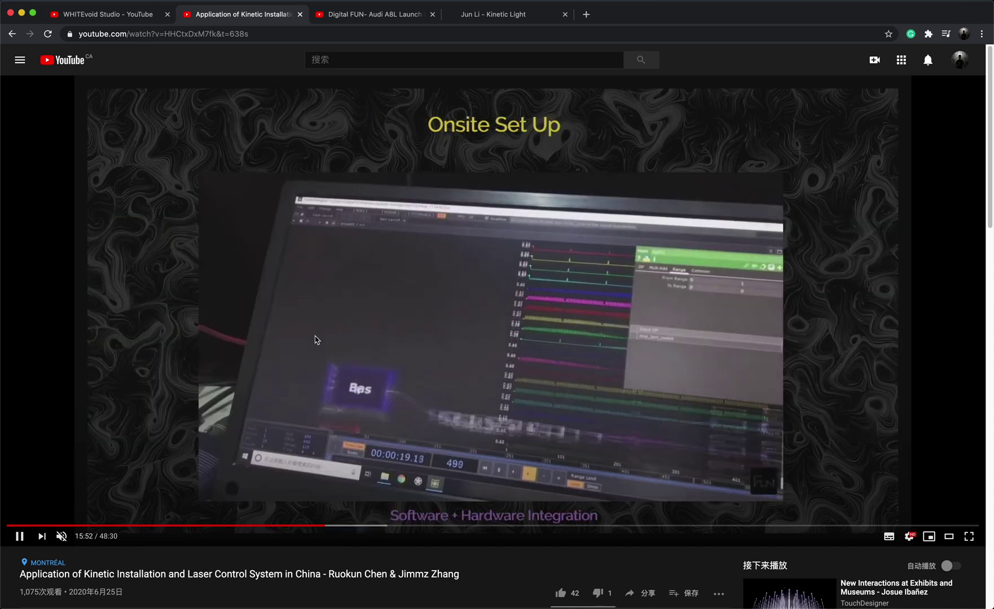
- Watch the DEEP WEB Kraftwerk Berlin video, skipping ahead to the part with lasers and kinetic spheres
{"action": "left_click", "coordinate": [128, 19]}
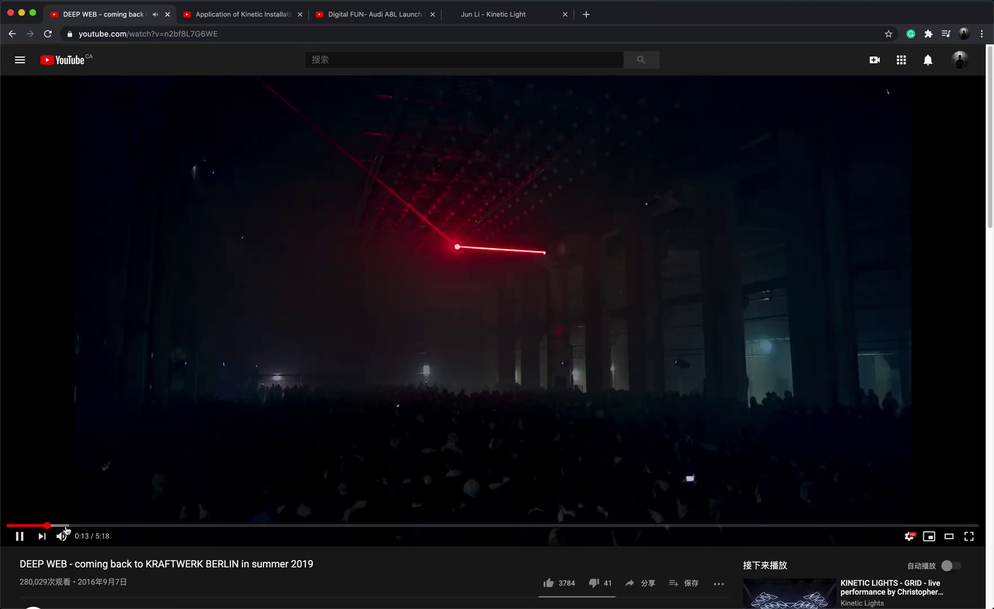
{"action": "left_click", "coordinate": [395, 526]}
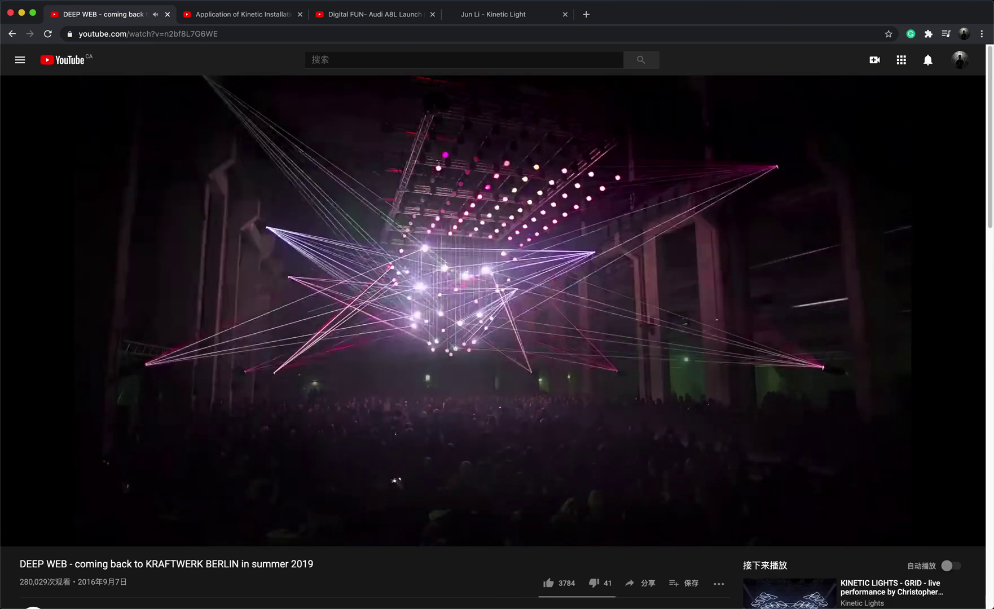
{"action": "left_click", "coordinate": [782, 366]}
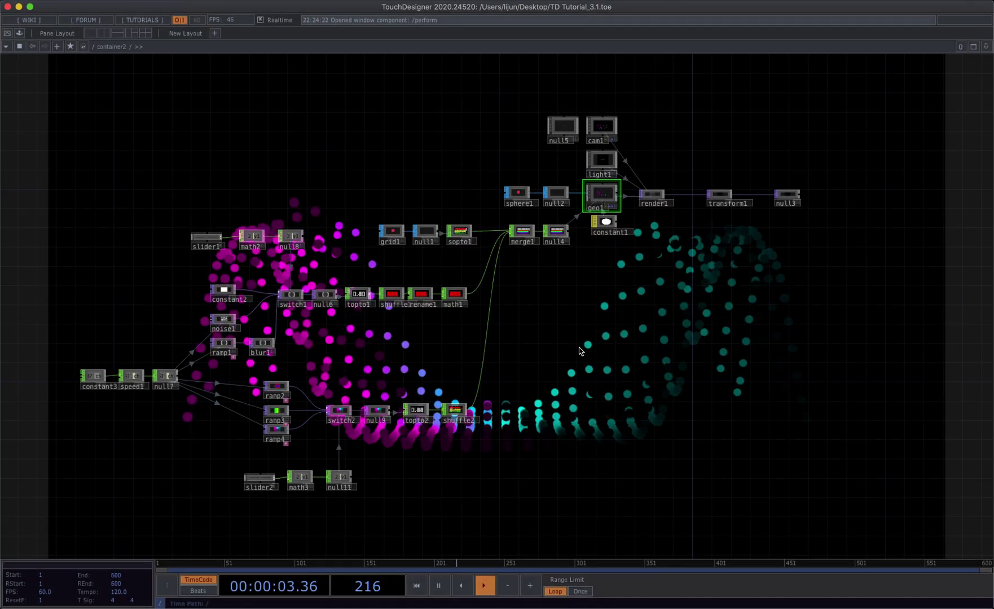
- Switch to TouchDesigner and review the finished kinetic light network in container2 and its output
{"action": "left_click_drag", "start_coordinate": [580, 348], "coordinate": [618, 339]}
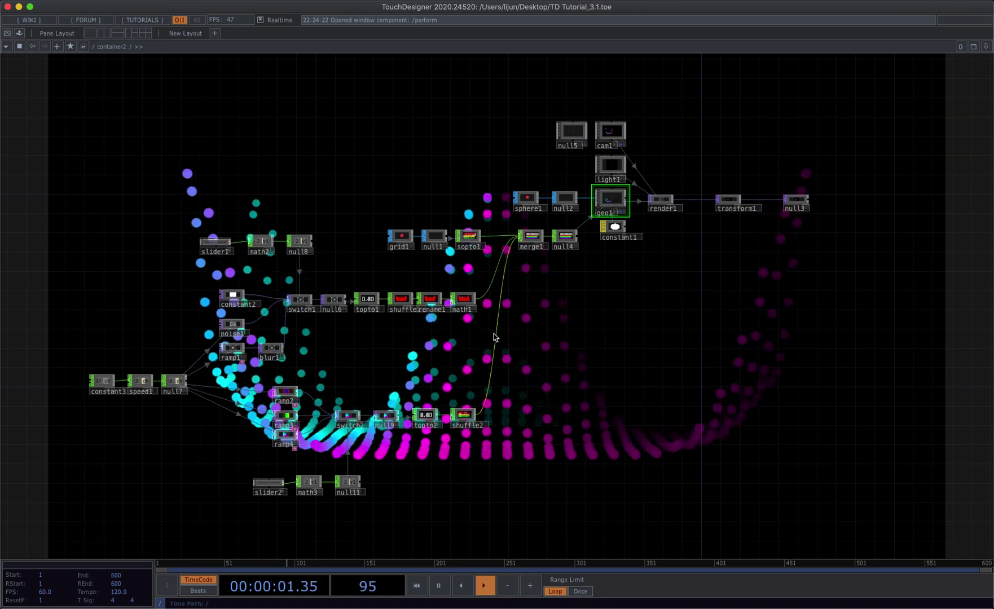
{"action": "left_click_drag", "start_coordinate": [548, 343], "coordinate": [520, 347]}
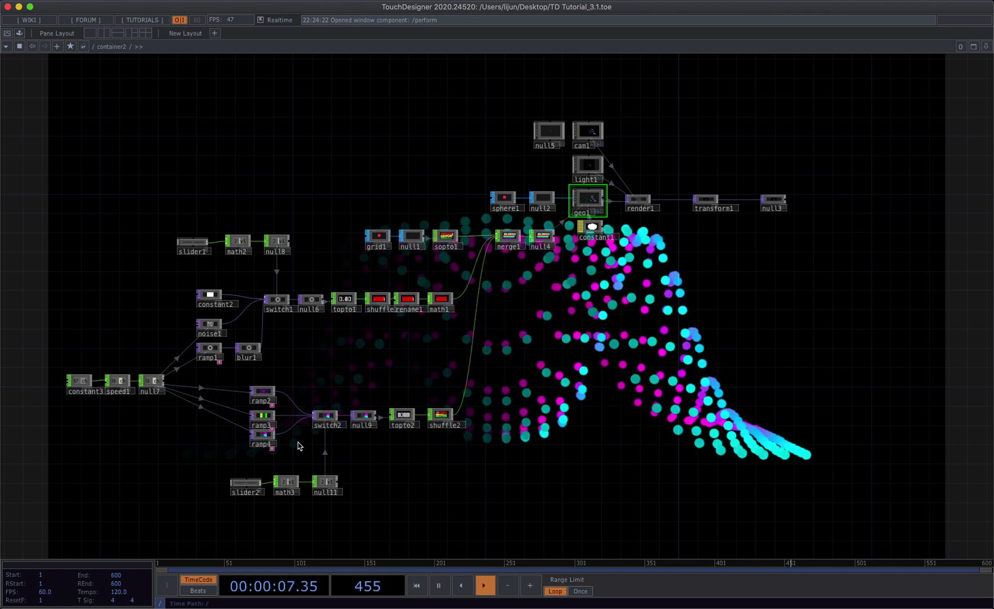
{"action": "key", "text": "F1"}
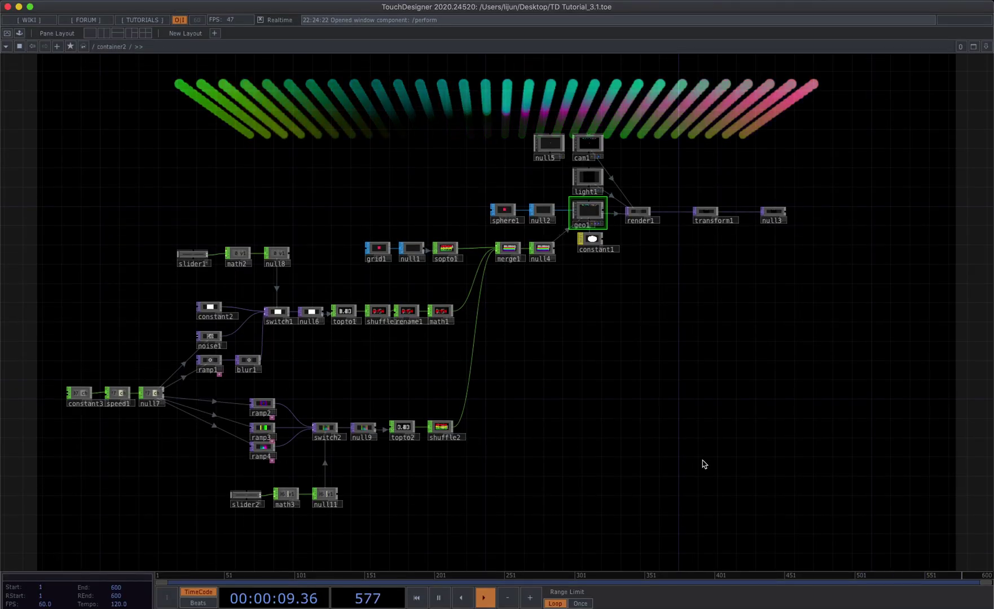
- Delete all operators in container2 to start from an empty network
{"action": "key", "text": "ctrl+a"}
{"action": "key", "text": "Delete"}
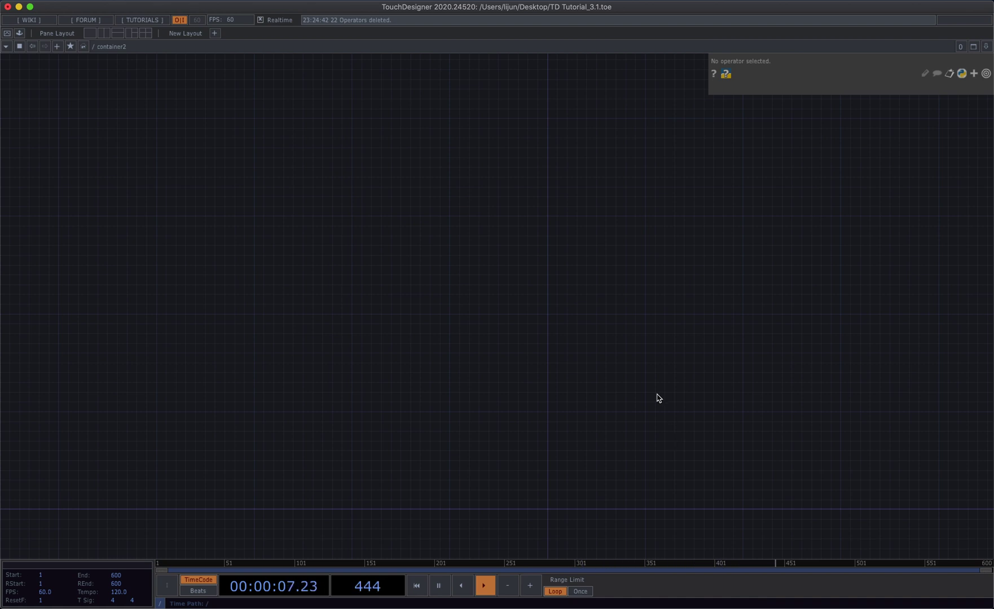
- Add a Sphere SOP to the empty network
{"action": "key", "text": "Tab"}
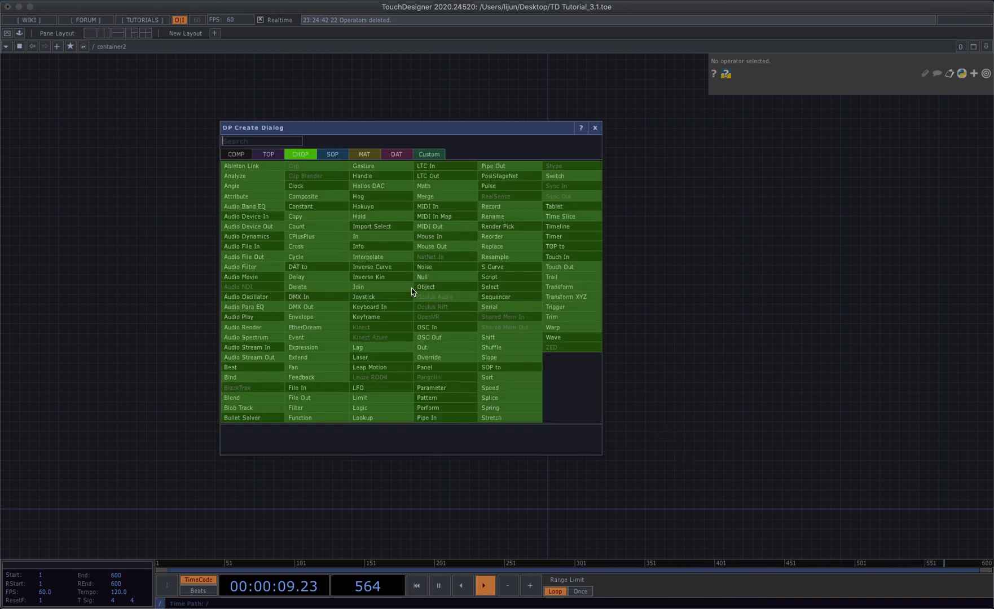
{"action": "type", "text": "s"}
{"action": "left_click", "coordinate": [334, 154]}
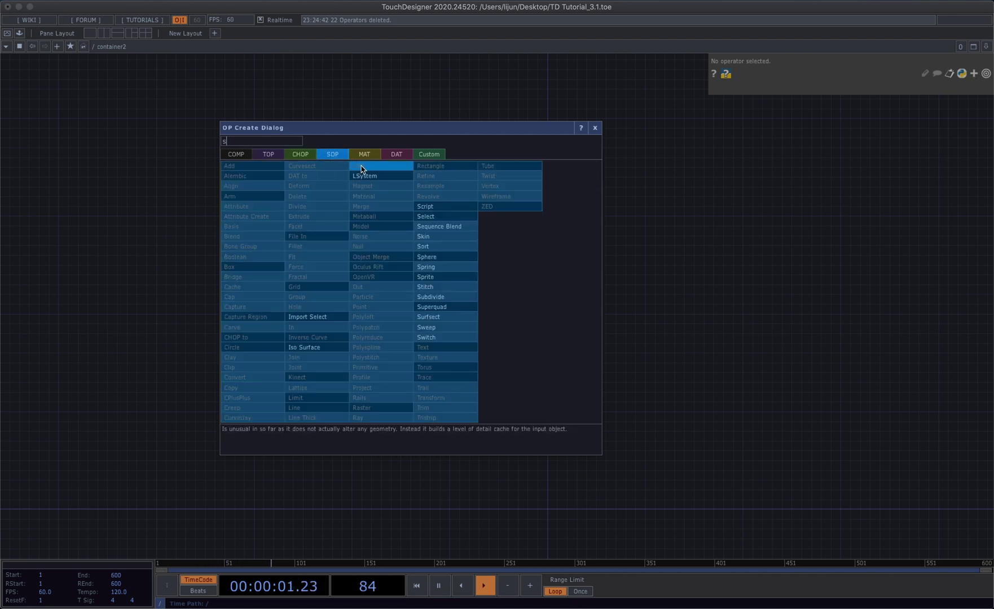
{"action": "left_click", "coordinate": [447, 261]}
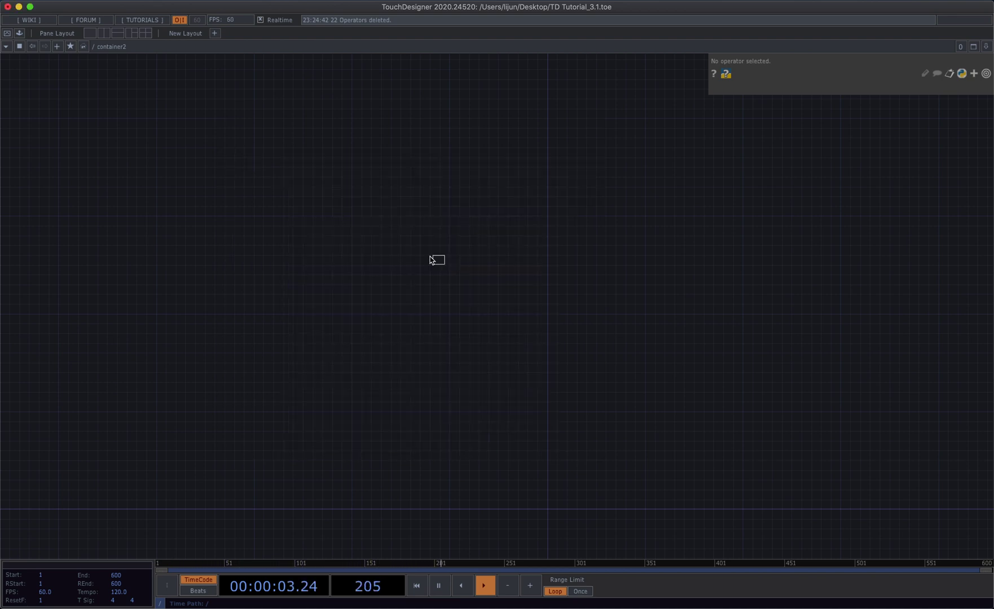
{"action": "left_click", "coordinate": [355, 224]}
{"action": "left_click", "coordinate": [383, 371]}
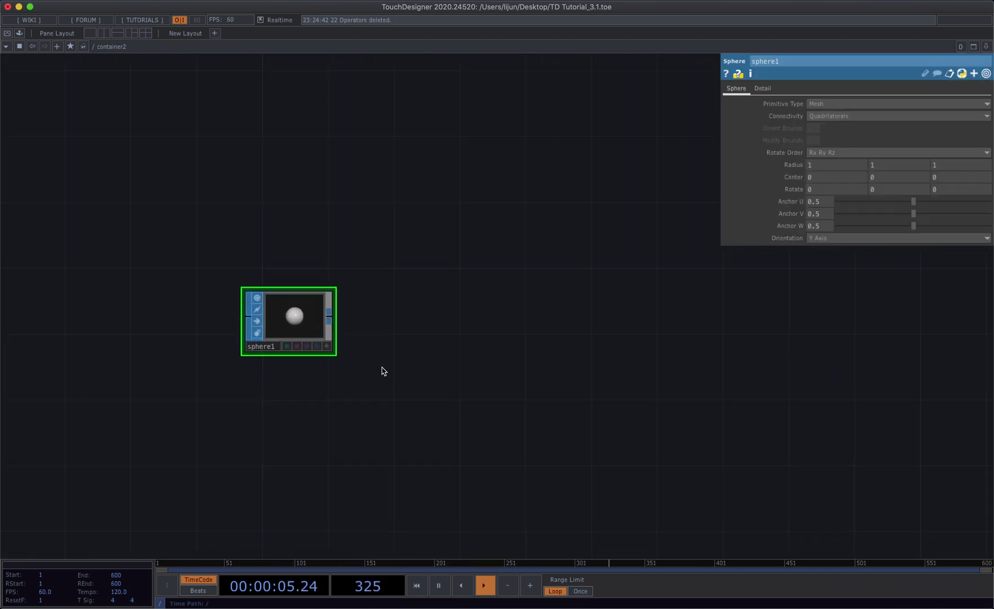
- Add a Null SOP connected to the output of sphere1
{"action": "right_click", "coordinate": [332, 322]}
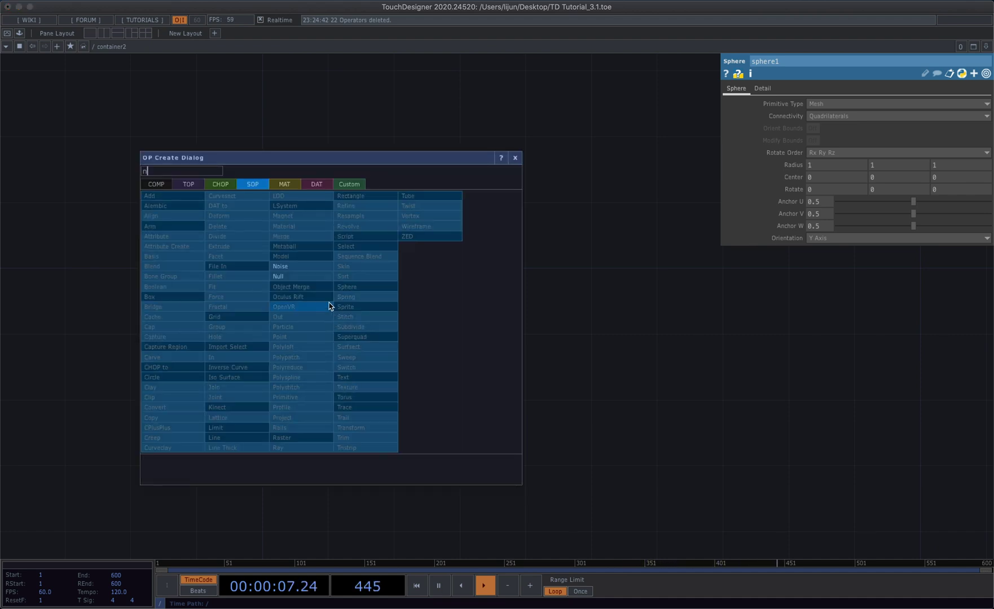
{"action": "left_click", "coordinate": [322, 282]}
{"action": "left_click", "coordinate": [442, 322]}
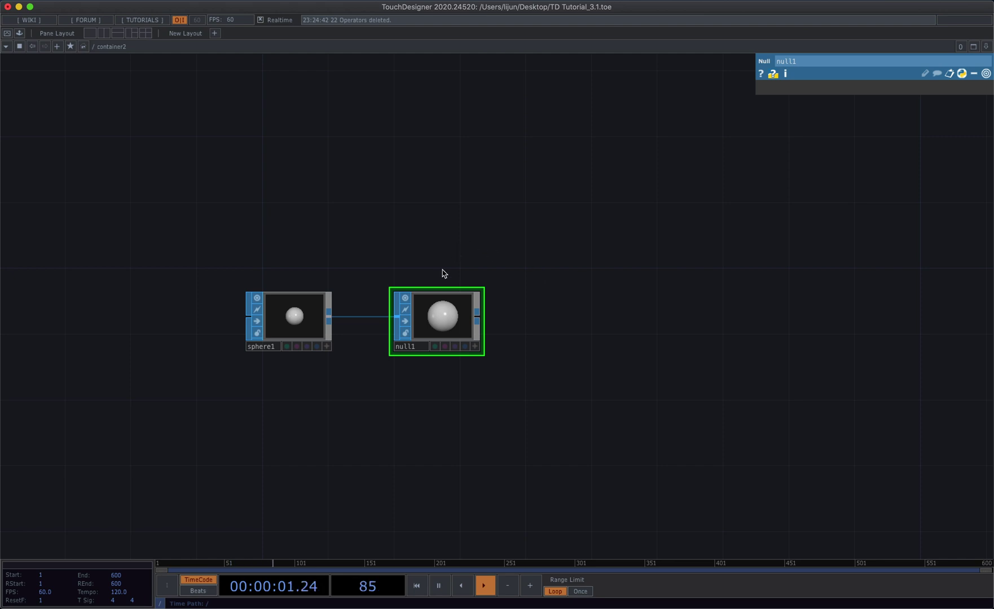
- Add a Geometry COMP fed by the output of null1
{"action": "right_click", "coordinate": [477, 322]}
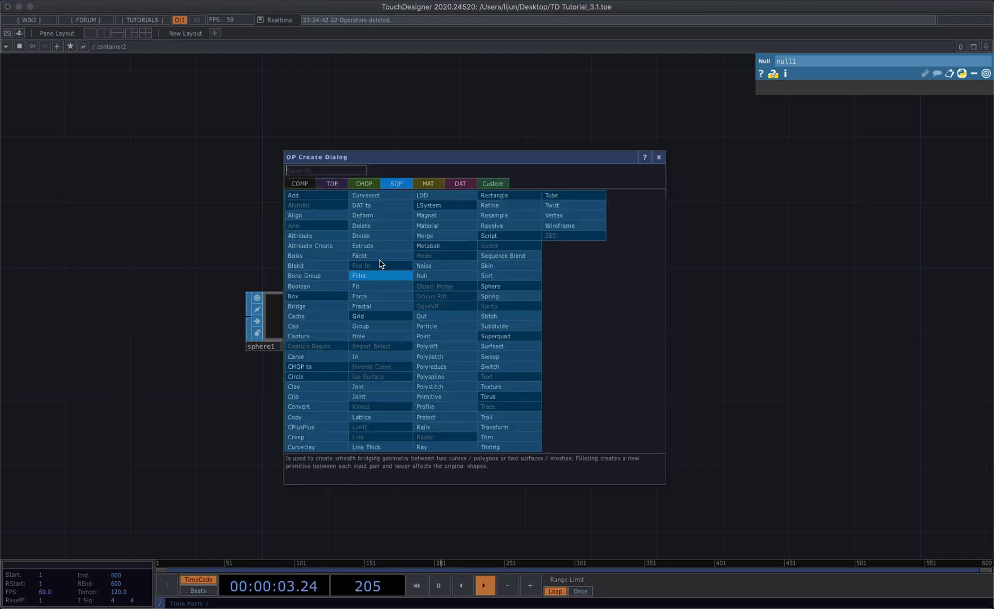
{"action": "left_click", "coordinate": [305, 185]}
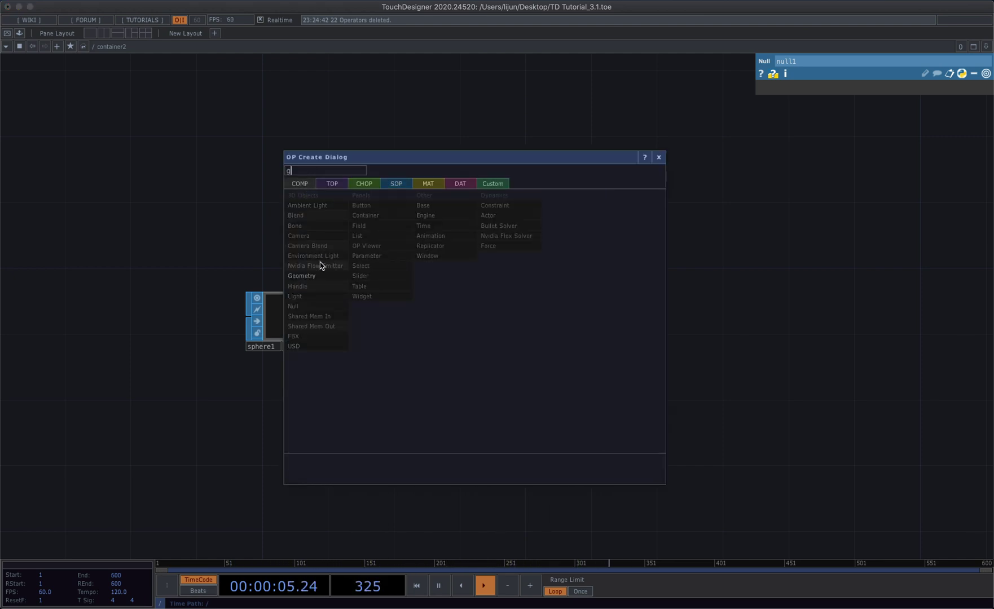
{"action": "left_click", "coordinate": [322, 276]}
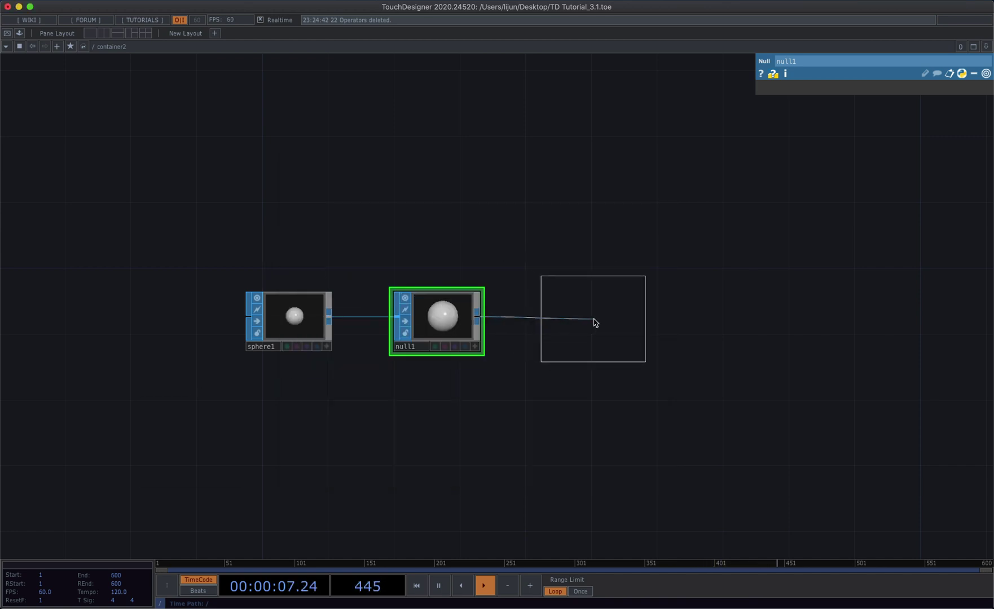
{"action": "left_click", "coordinate": [595, 323]}
{"action": "left_click_drag", "start_coordinate": [673, 322], "coordinate": [643, 348]}
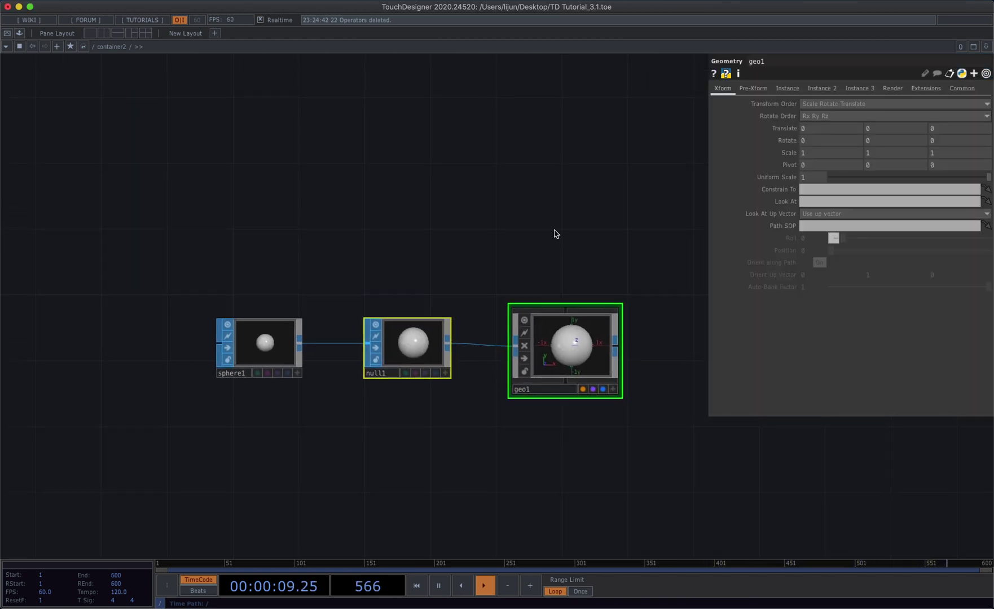
- Add a Light COMP above geo1
{"action": "key", "text": "Tab"}
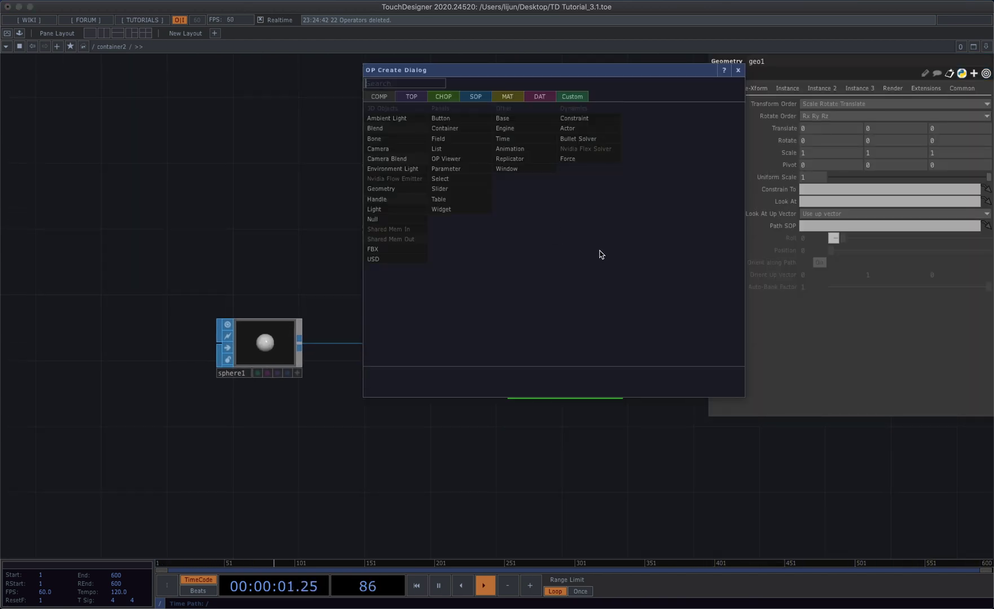
{"action": "left_click", "coordinate": [411, 209]}
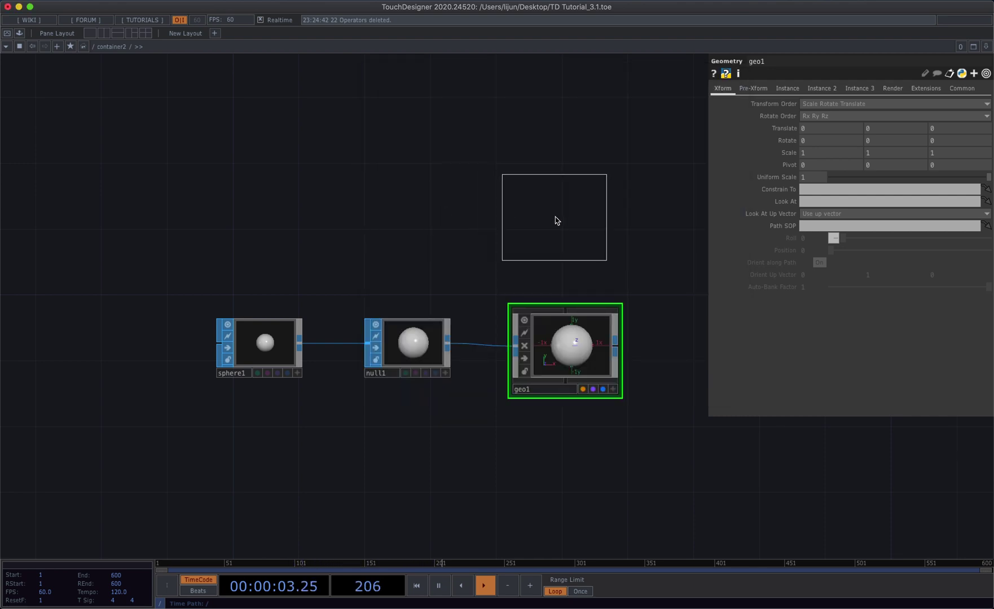
{"action": "left_click", "coordinate": [569, 225]}
{"action": "scroll", "coordinate": [545, 195], "scroll_direction": "up", "scroll_amount": 2}
{"action": "scroll", "coordinate": [546, 195], "scroll_direction": "right", "scroll_amount": 1}
- Add a Camera COMP above light1
{"action": "key", "text": "Tab"}
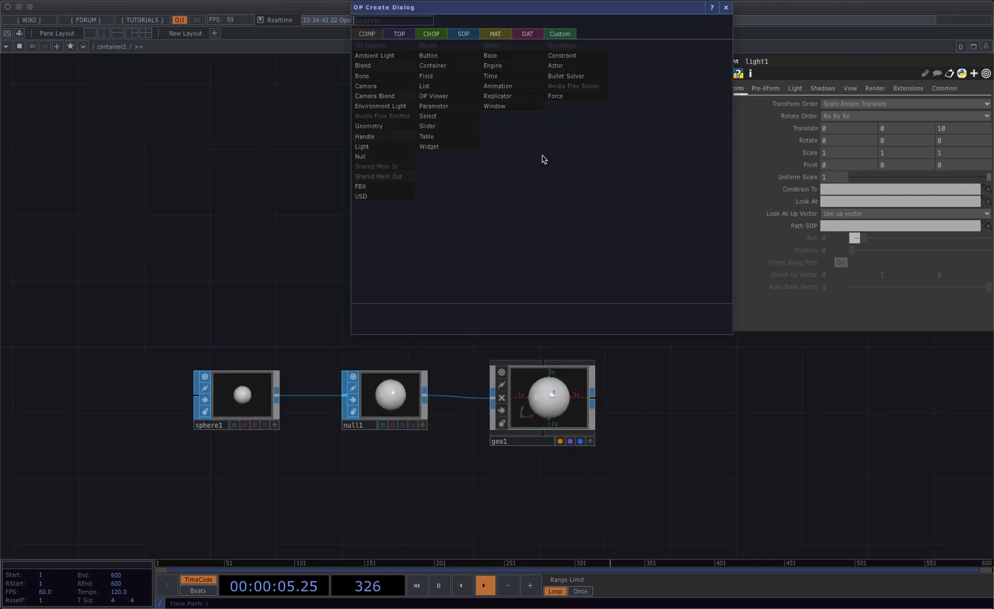
{"action": "left_click", "coordinate": [390, 88]}
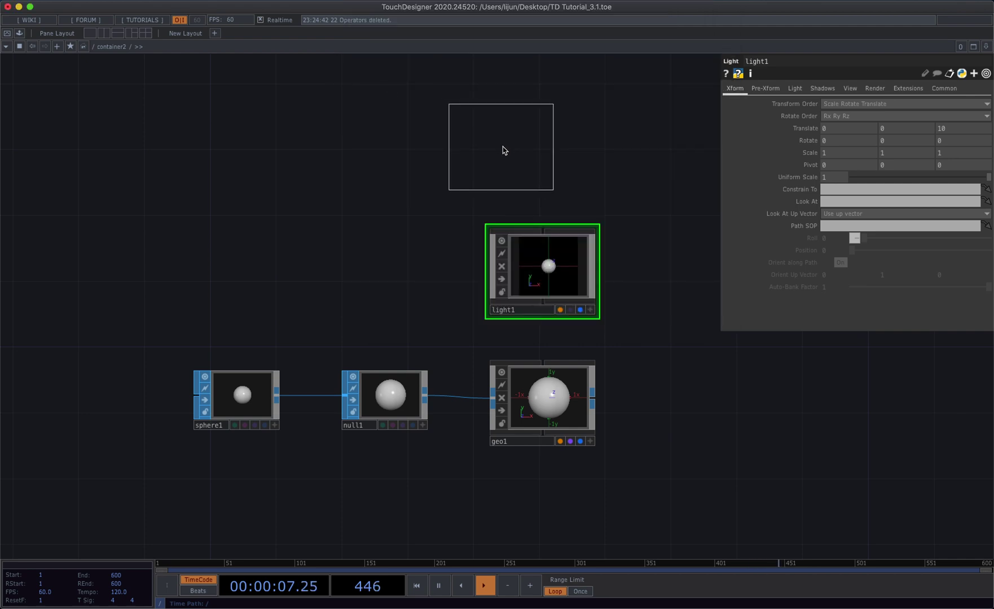
{"action": "left_click", "coordinate": [543, 148]}
{"action": "scroll", "coordinate": [366, 182], "scroll_direction": "right", "scroll_amount": 5}
{"action": "scroll", "coordinate": [366, 182], "scroll_direction": "down", "scroll_amount": 2}
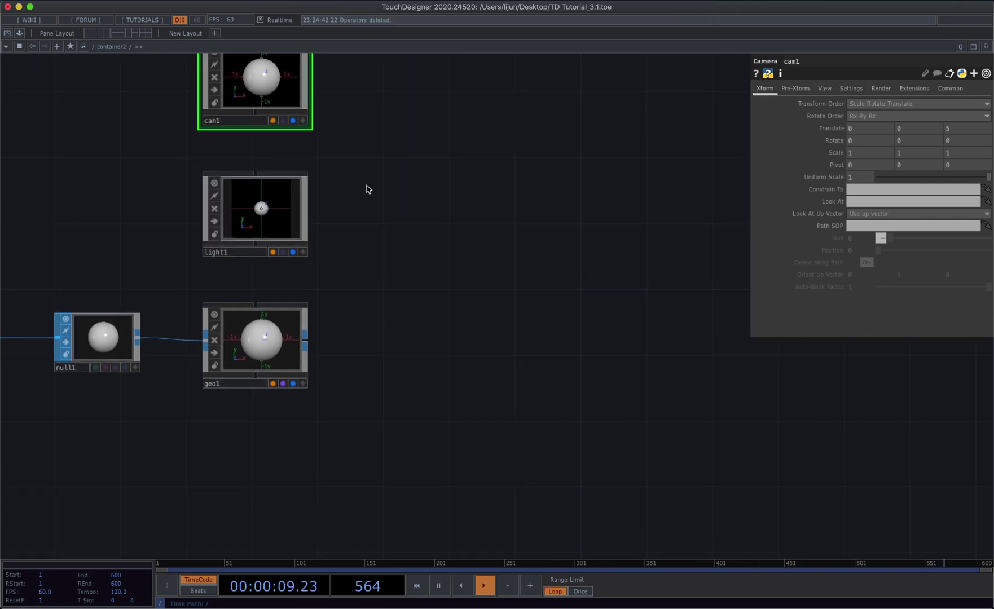
- Add a Render TOP beside geo1 to render the camera, light and geometry
{"action": "key", "text": "Tab"}
{"action": "type", "text": "r"}
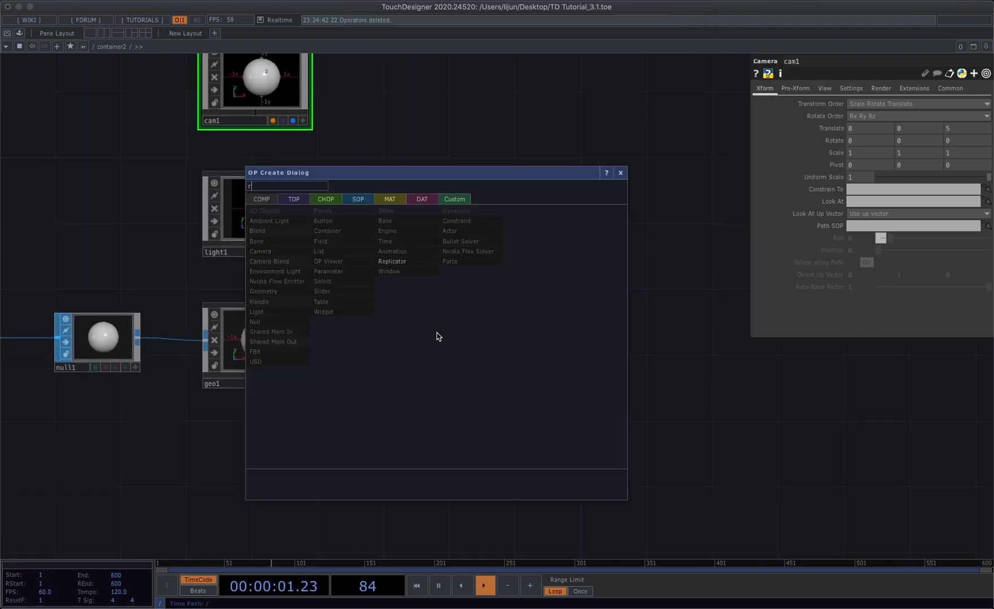
{"action": "left_click", "coordinate": [292, 199]}
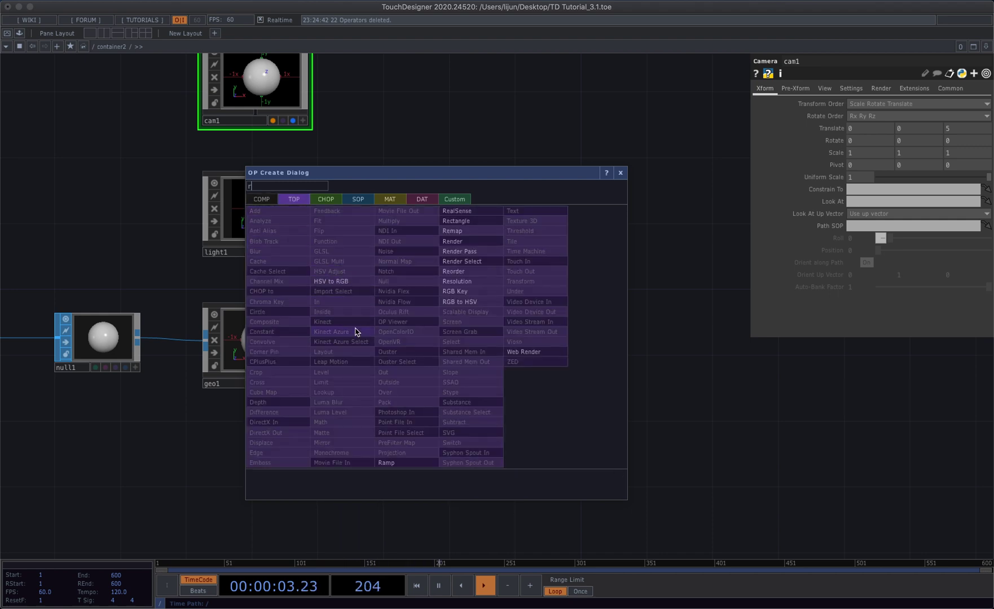
{"action": "left_click", "coordinate": [458, 242]}
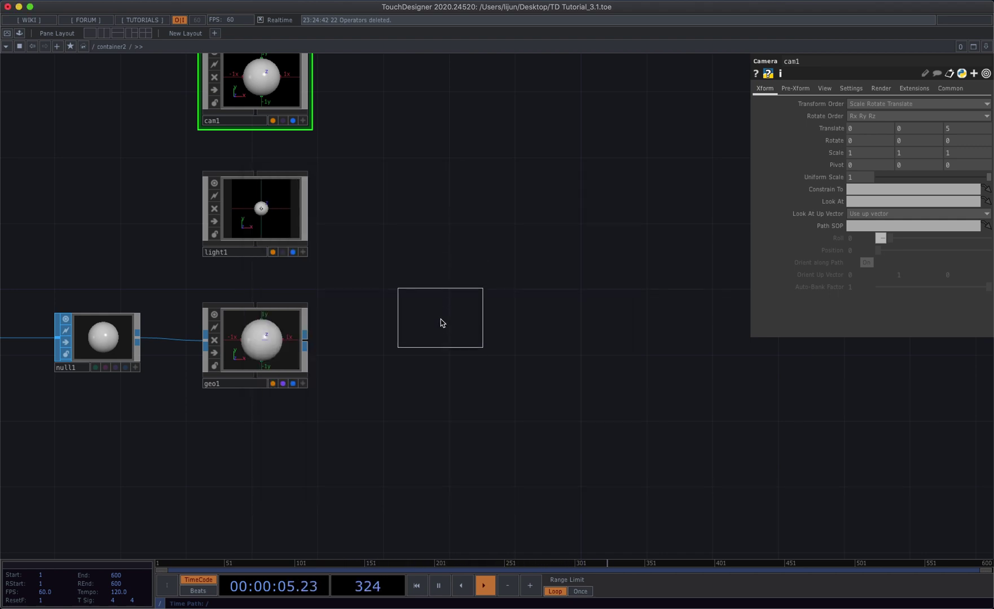
{"action": "left_click", "coordinate": [439, 343]}
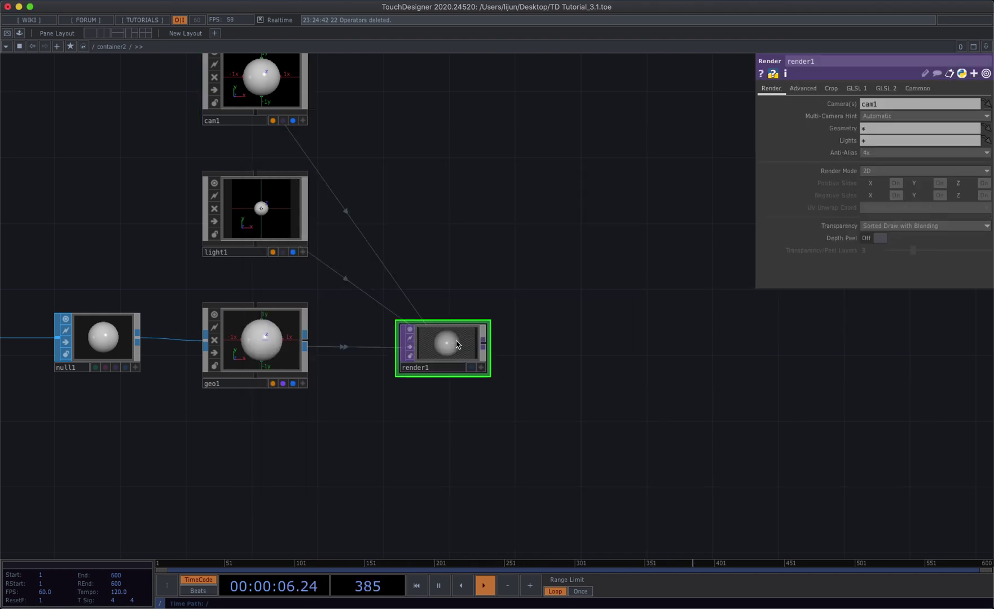
- Add a Transform TOP after render1, with background alpha 1 and Comp Over Background Color turned on
{"action": "right_click", "coordinate": [489, 349]}
{"action": "type", "text": "t"}
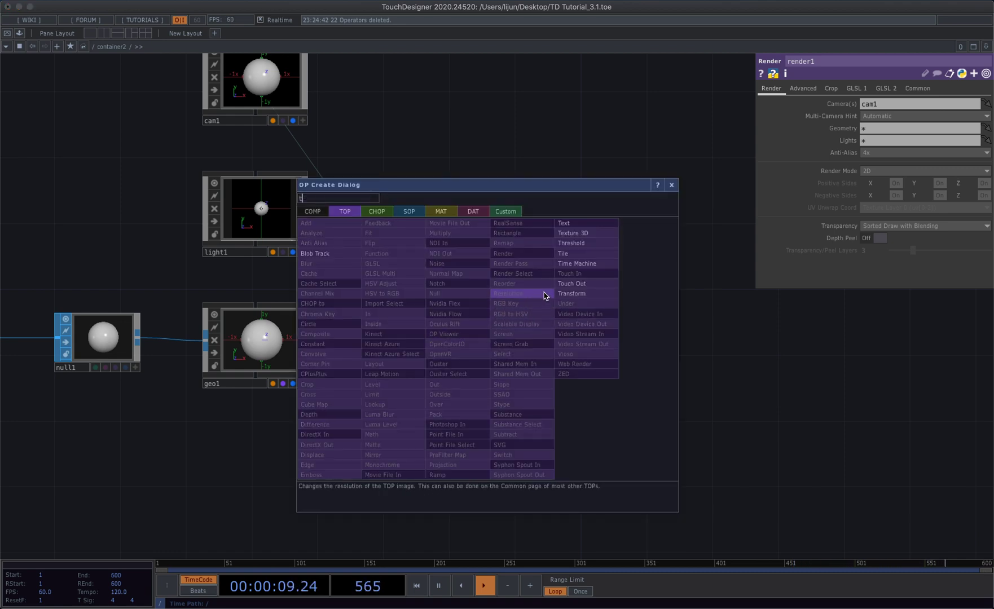
{"action": "left_click", "coordinate": [568, 294]}
{"action": "left_click", "coordinate": [601, 346]}
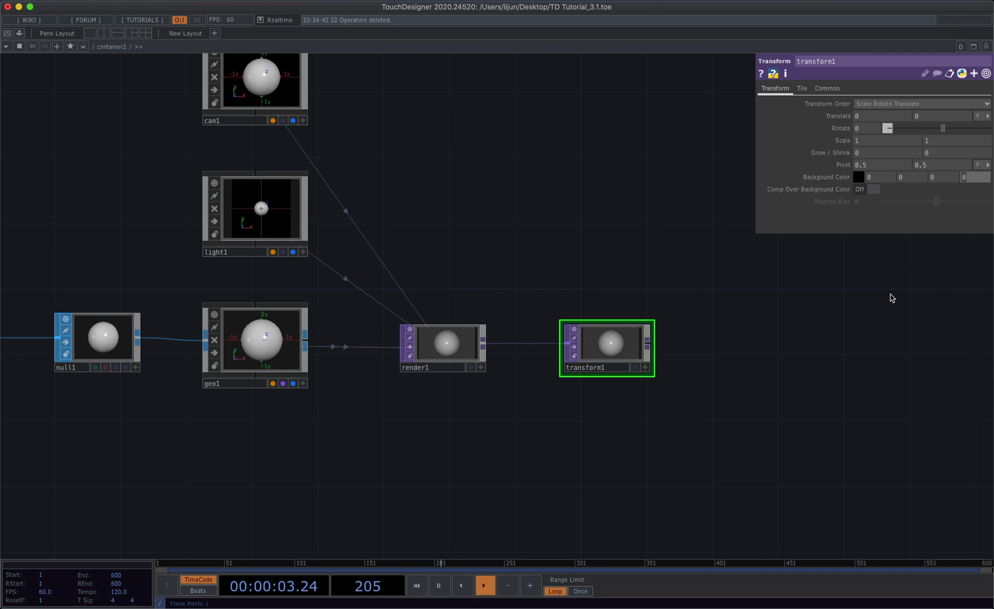
- Add a Null TOP after transform1 and display its output as the network background
{"action": "right_click", "coordinate": [652, 348]}
{"action": "type", "text": "n"}
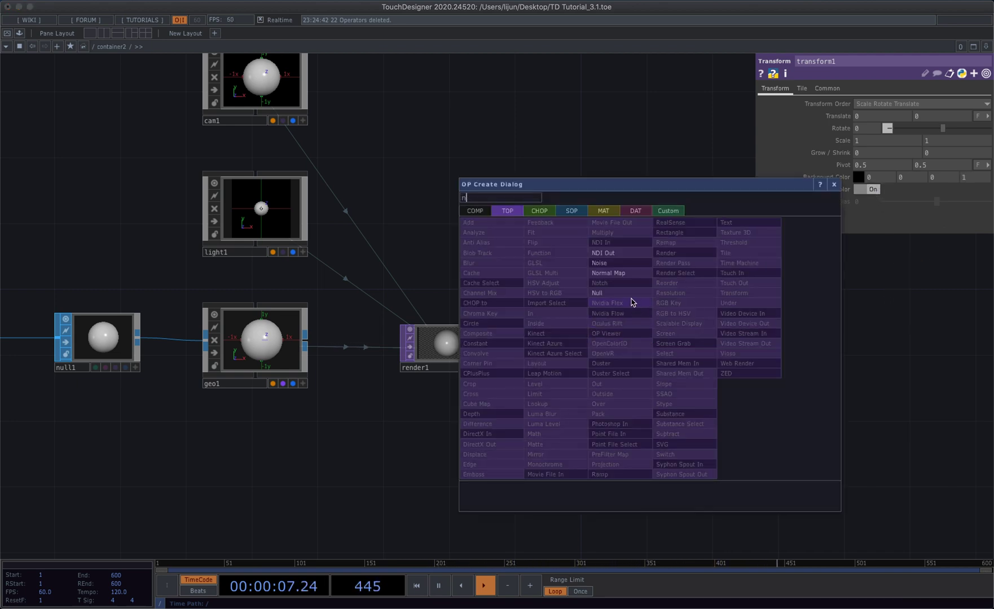
{"action": "left_click", "coordinate": [631, 299]}
{"action": "left_click", "coordinate": [844, 347]}
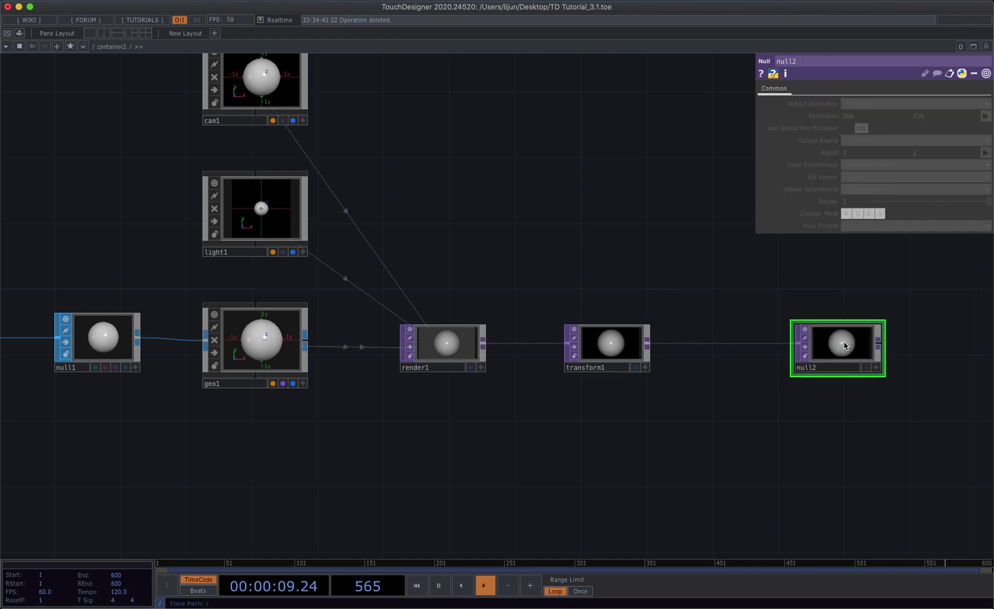
{"action": "left_click", "coordinate": [866, 368]}
- Set the radius of sphere1 to 0.1 on all three axes
{"action": "left_click_drag", "start_coordinate": [623, 407], "coordinate": [903, 389]}
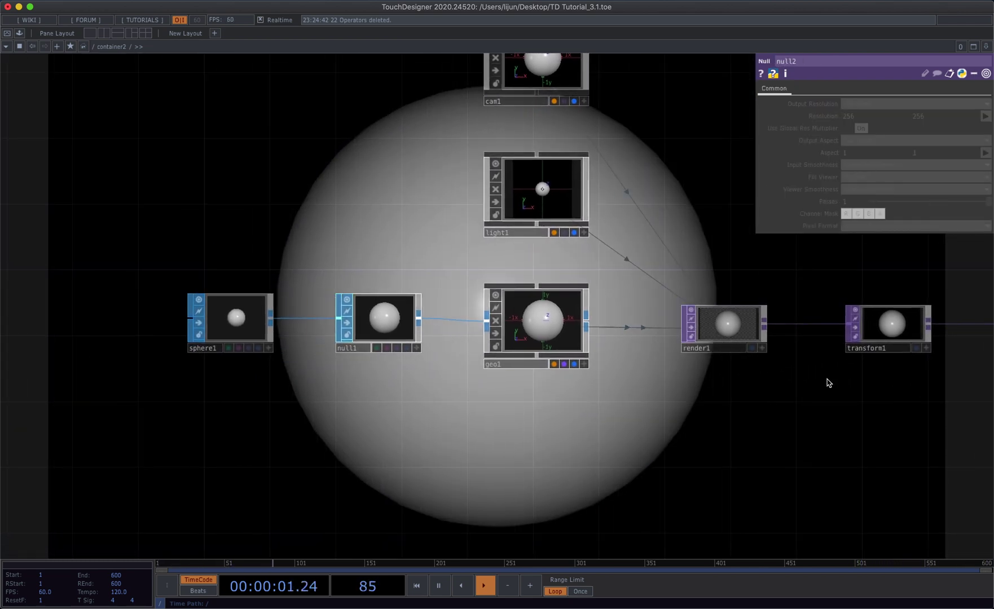
{"action": "scroll", "coordinate": [748, 382], "scroll_direction": "down", "scroll_amount": 3}
{"action": "left_click", "coordinate": [356, 355]}
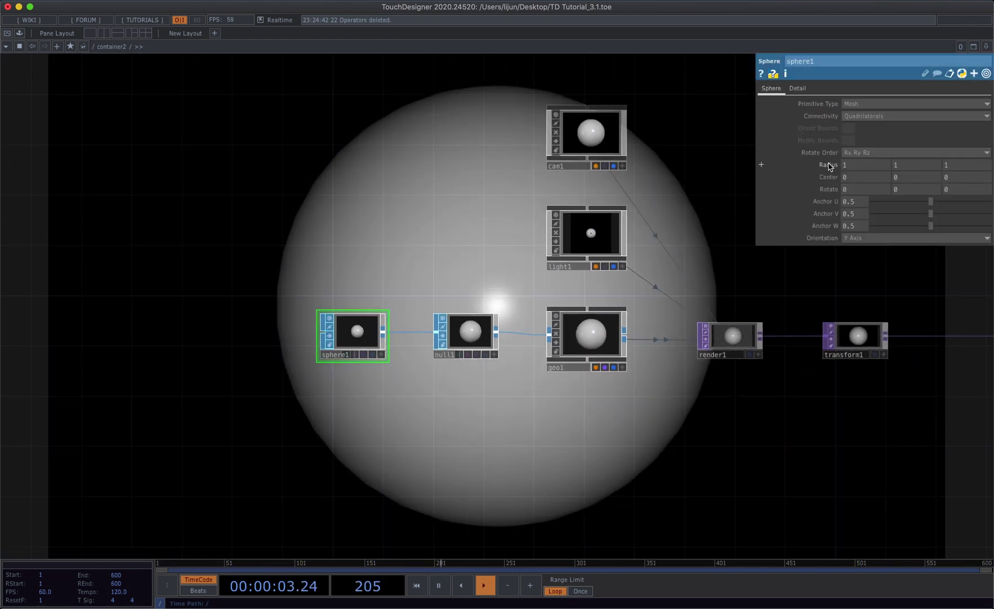
{"action": "middle_click_drag", "start_coordinate": [830, 167], "coordinate": [813, 148]}
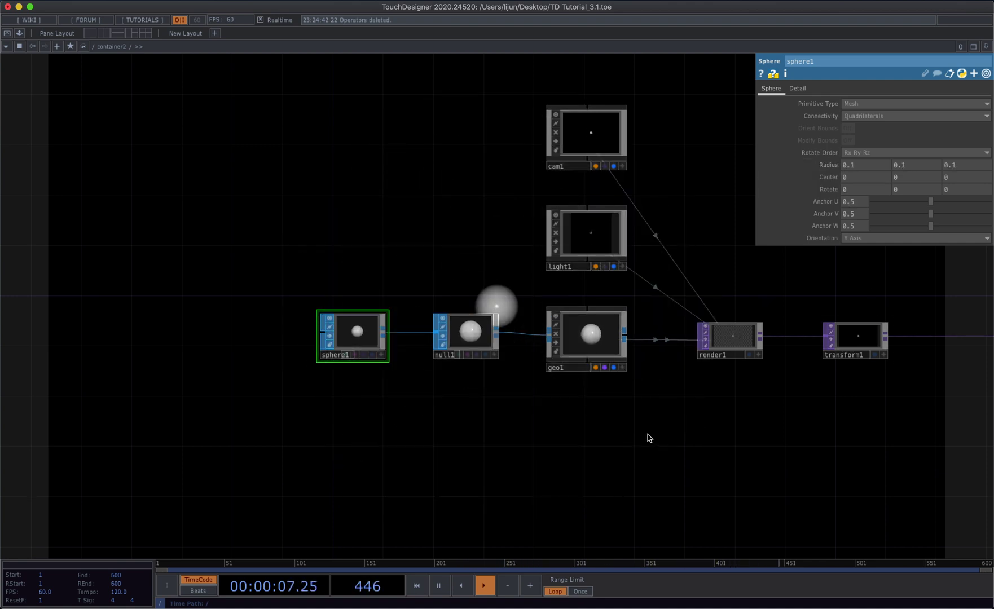
- Add a Constant MAT below geo1 and assign it as the material of geo1
{"action": "left_click_drag", "start_coordinate": [604, 435], "coordinate": [436, 424]}
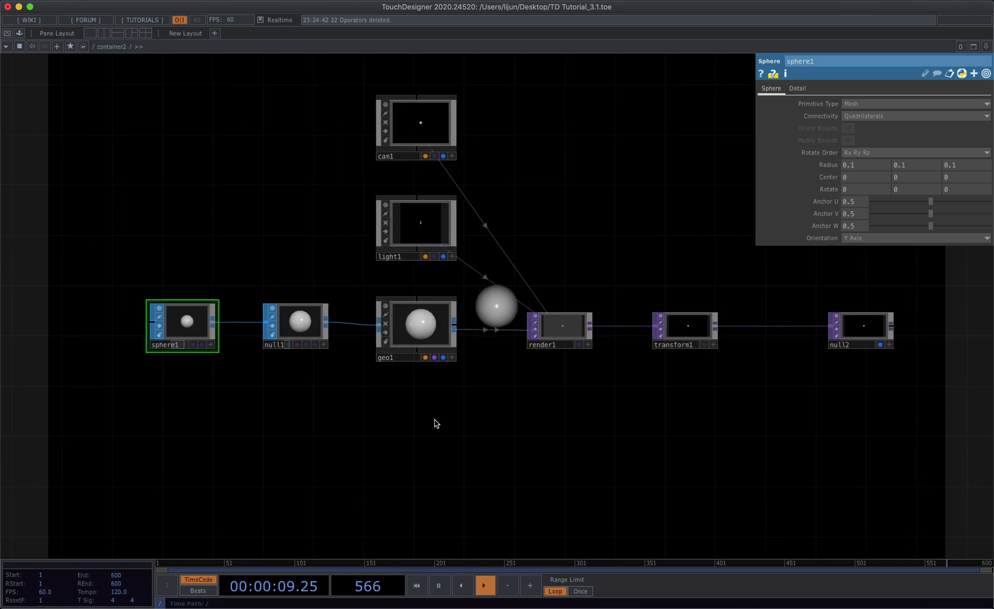
{"action": "key", "text": "Tab"}
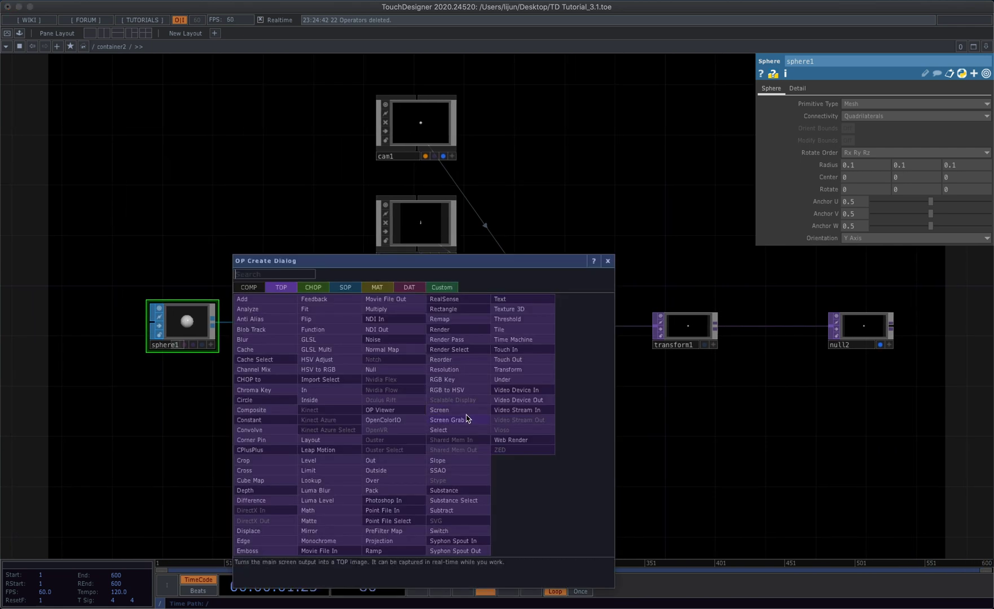
{"action": "left_click", "coordinate": [377, 287]}
{"action": "type", "text": "c"}
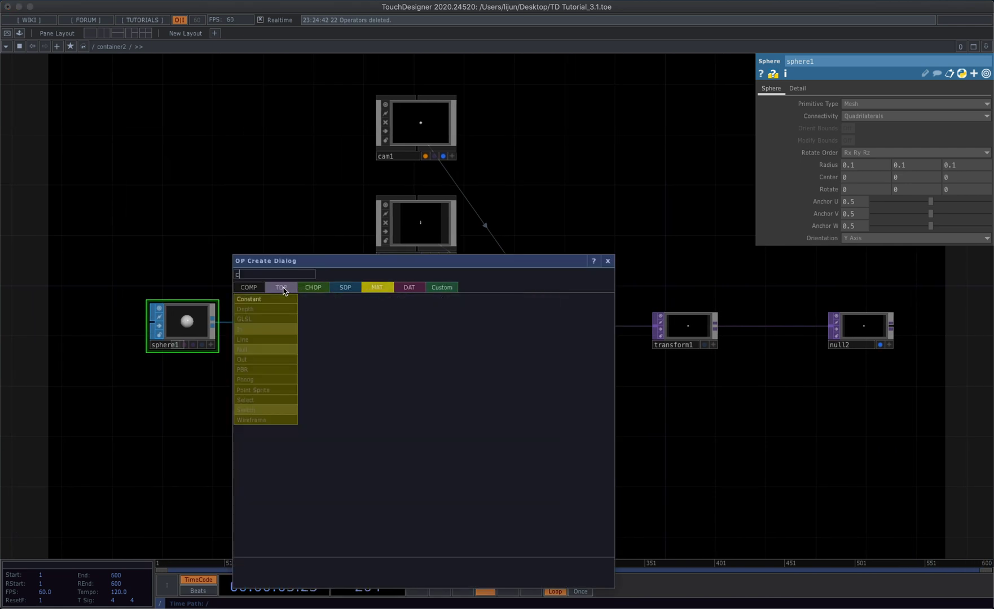
{"action": "key", "text": "Return"}
{"action": "left_click", "coordinate": [415, 415]}
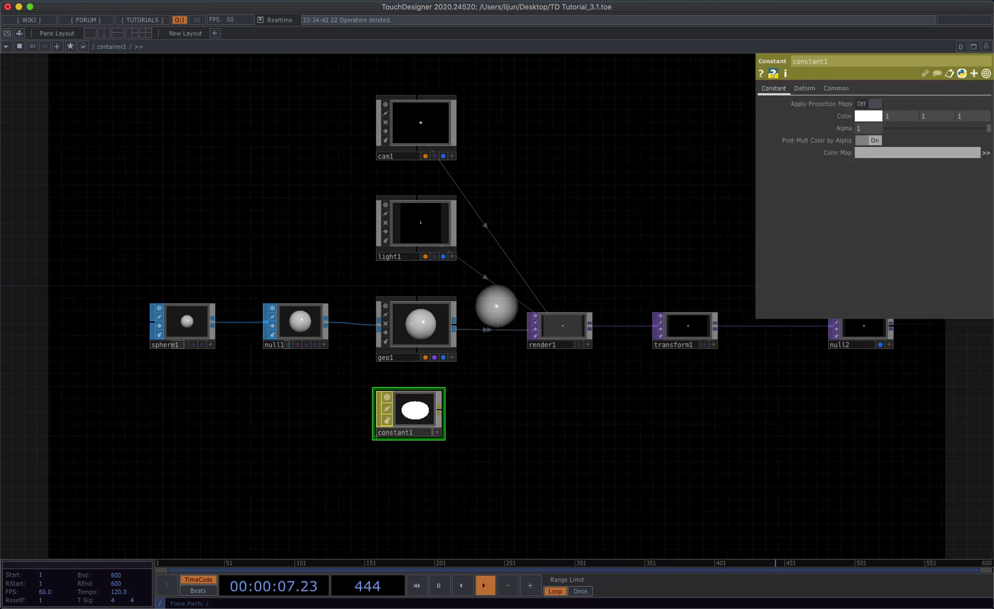
{"action": "left_click_drag", "start_coordinate": [418, 414], "coordinate": [421, 320]}
{"action": "left_click", "coordinate": [422, 318]}
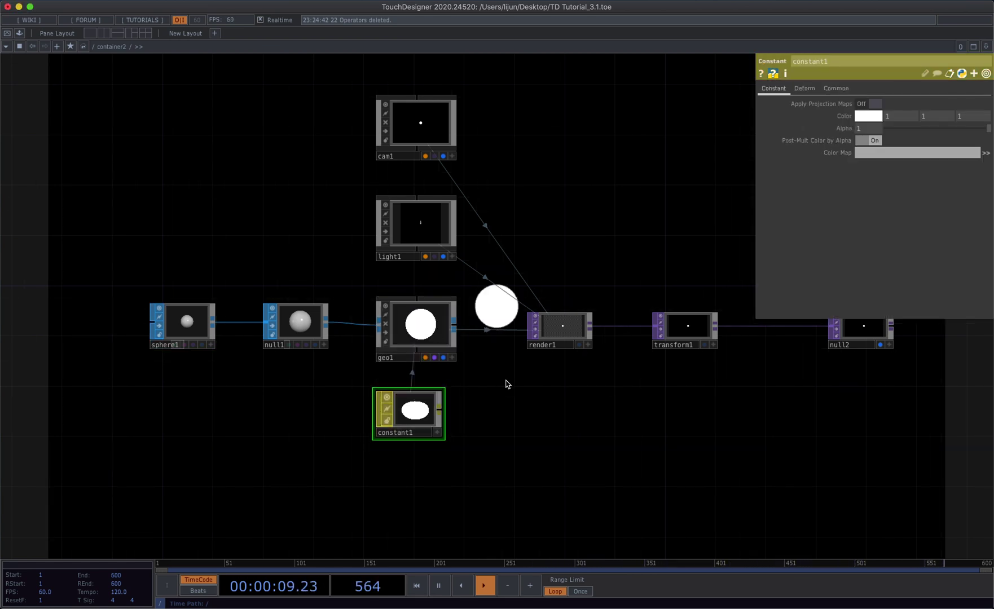
- Add a Grid SOP in the empty network area below and before sphere1
{"action": "left_click_drag", "start_coordinate": [506, 384], "coordinate": [596, 383]}
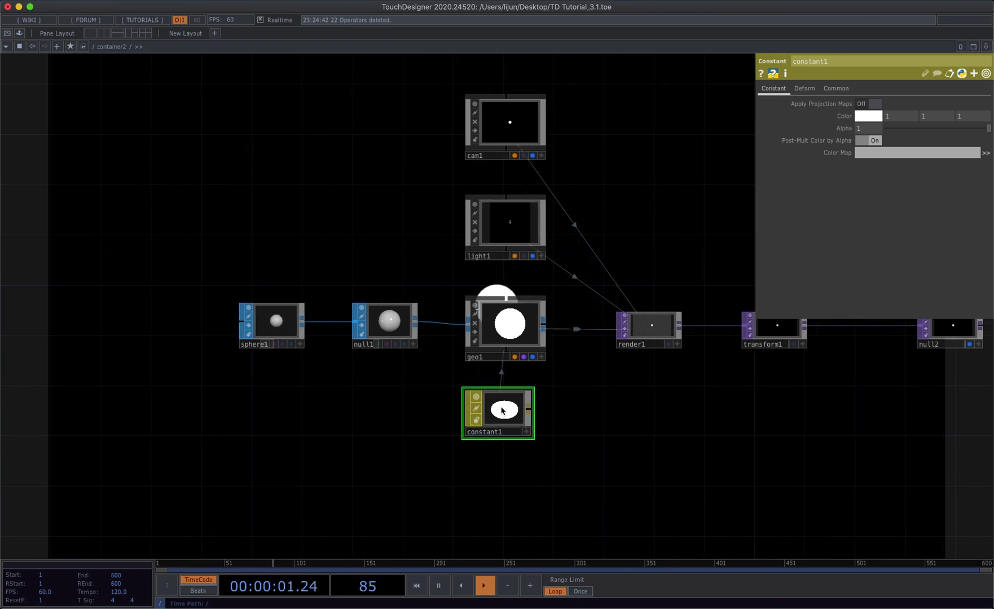
{"action": "left_click_drag", "start_coordinate": [384, 402], "coordinate": [542, 402]}
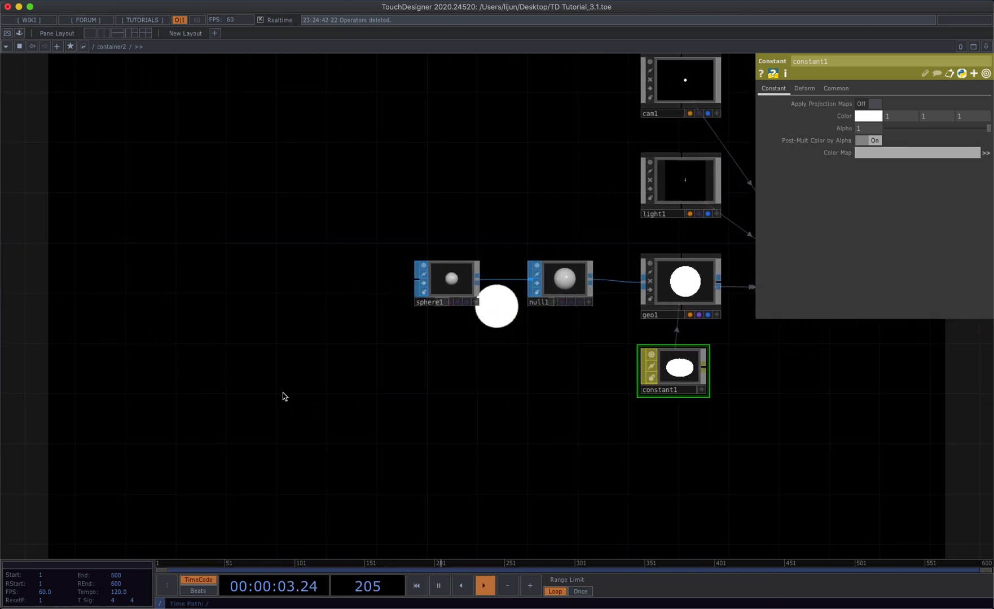
{"action": "key", "text": "Tab"}
{"action": "type", "text": "g"}
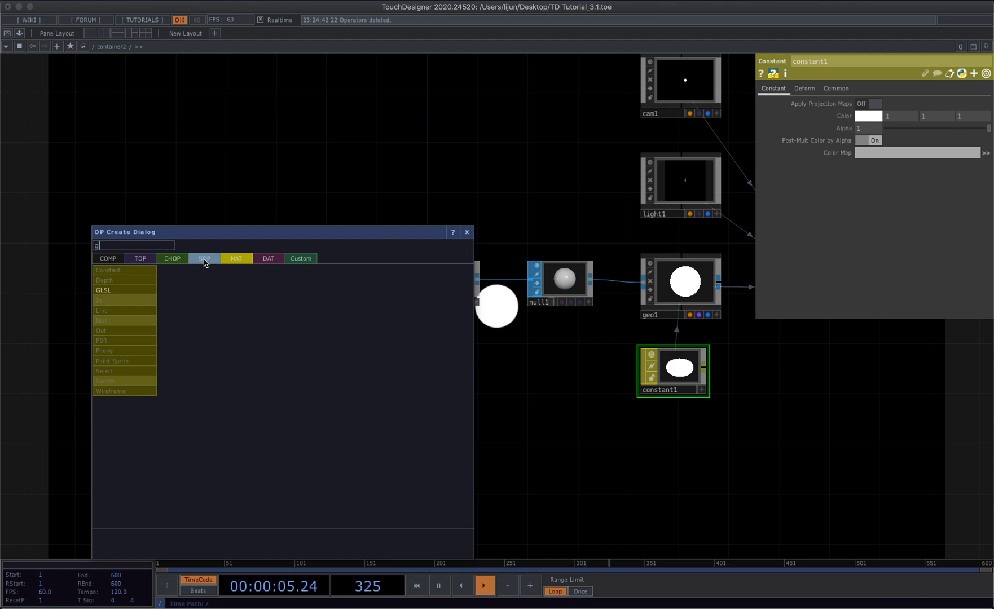
{"action": "left_click", "coordinate": [205, 262]}
{"action": "left_click", "coordinate": [173, 384]}
{"action": "left_click", "coordinate": [247, 397]}
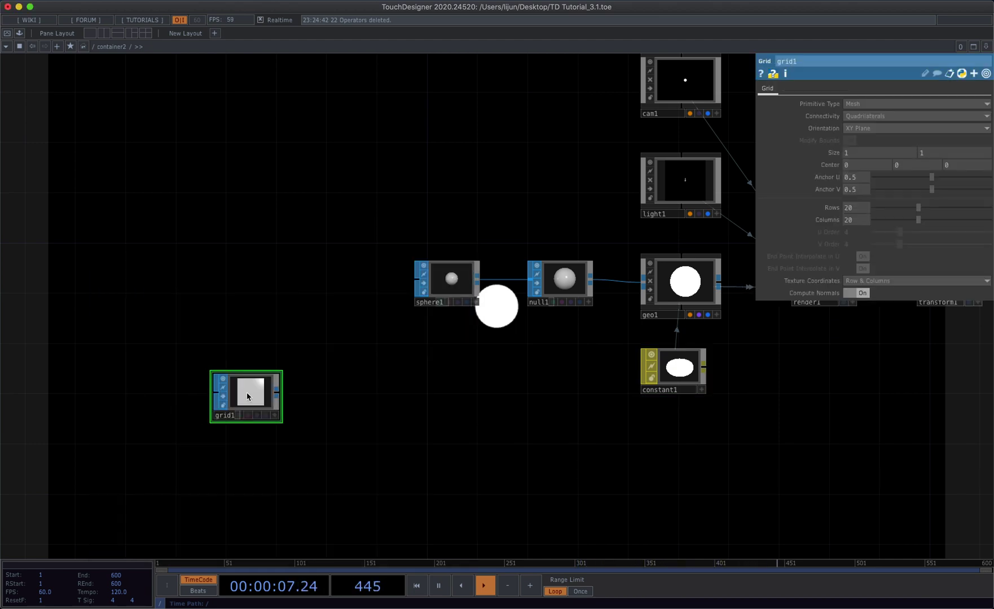
- Add a Null SOP connected to the output of grid1
{"action": "scroll", "coordinate": [268, 398], "scroll_direction": "up", "scroll_amount": 3}
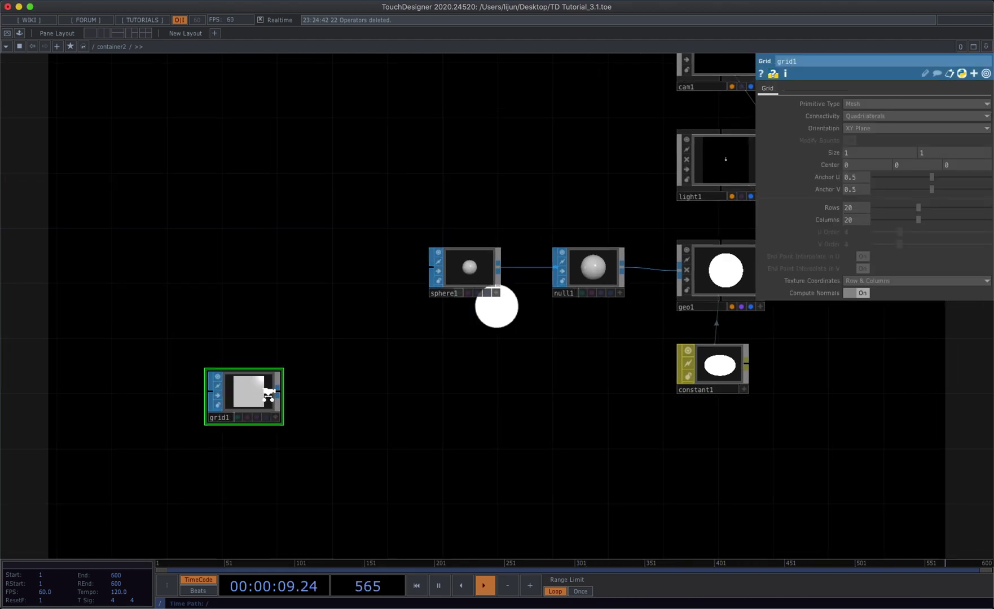
{"action": "right_click", "coordinate": [280, 395]}
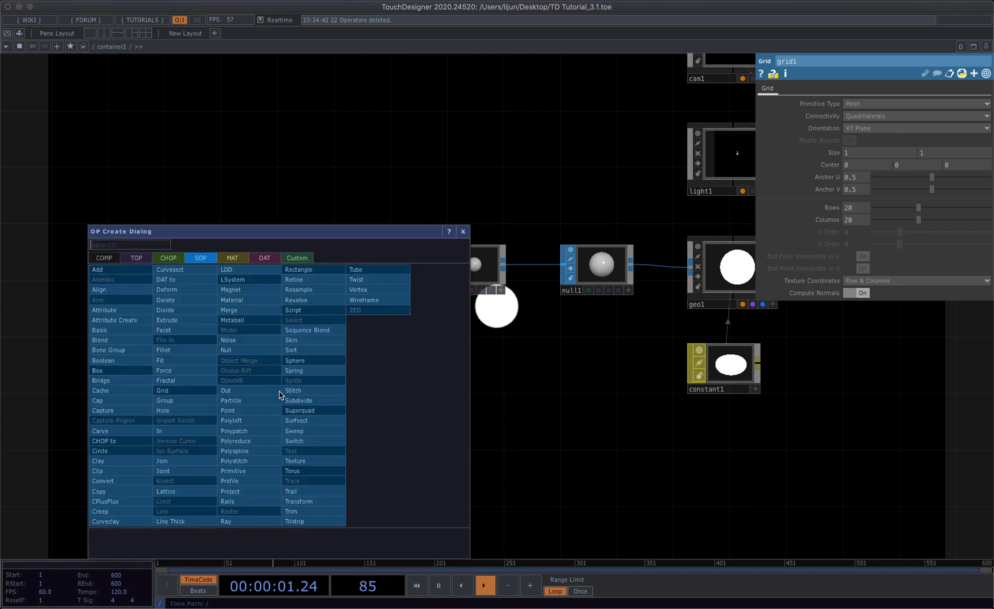
{"action": "left_click", "coordinate": [232, 350]}
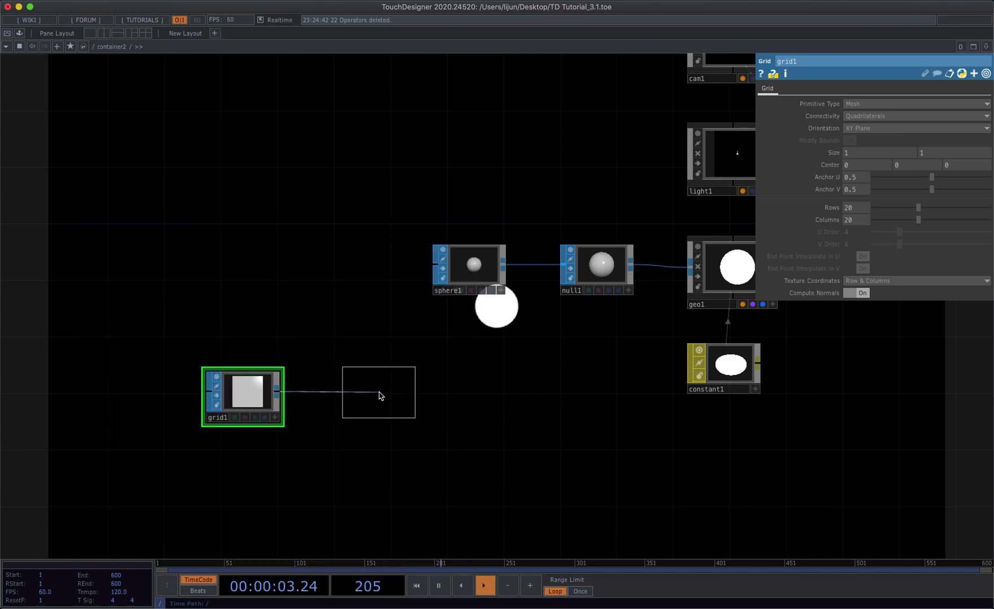
{"action": "left_click", "coordinate": [380, 396]}
- Add a SOP to CHOP that converts the grid's null3 into channels
{"action": "right_click", "coordinate": [417, 394]}
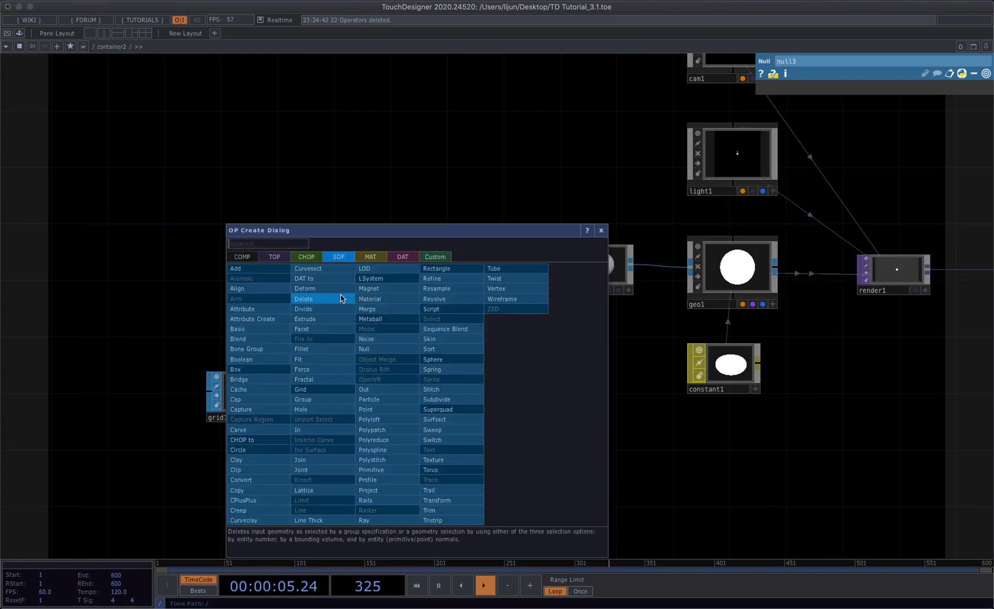
{"action": "left_click", "coordinate": [306, 257]}
{"action": "left_click", "coordinate": [241, 279]}
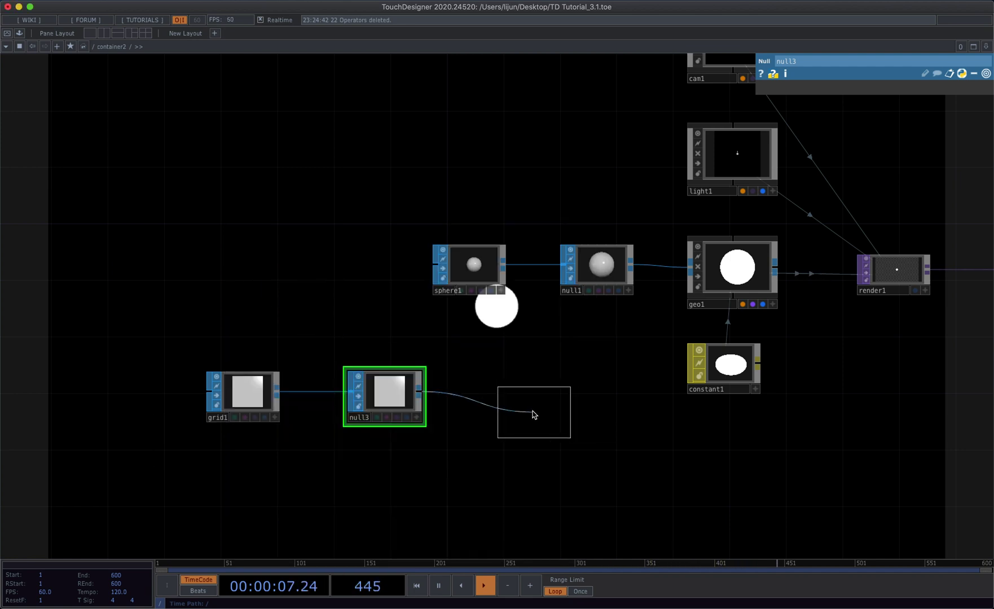
{"action": "left_click", "coordinate": [496, 398]}
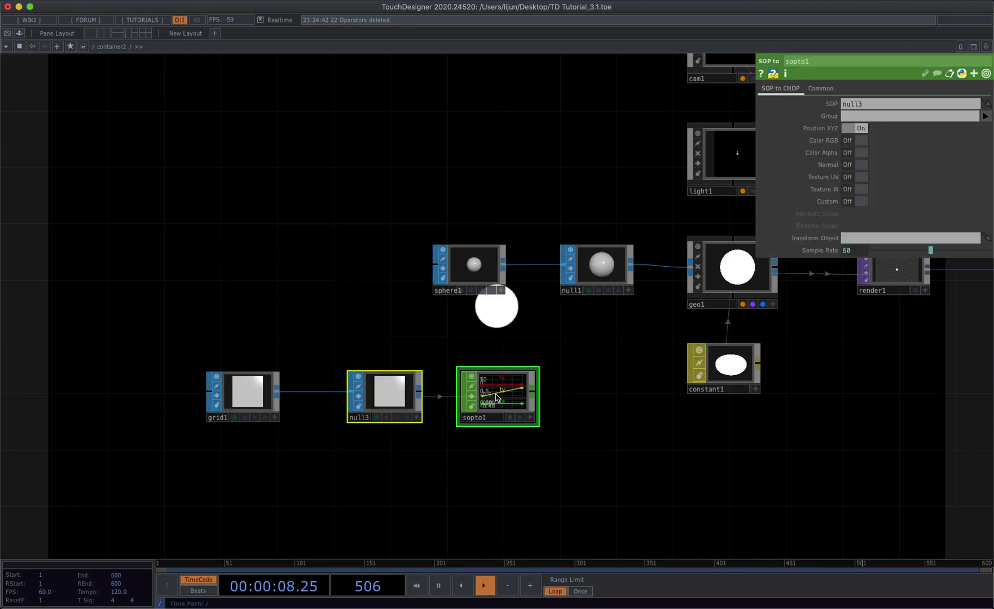
- Add a Null CHOP connected to the output of sopto1
{"action": "right_click", "coordinate": [535, 399]}
{"action": "type", "text": "n"}
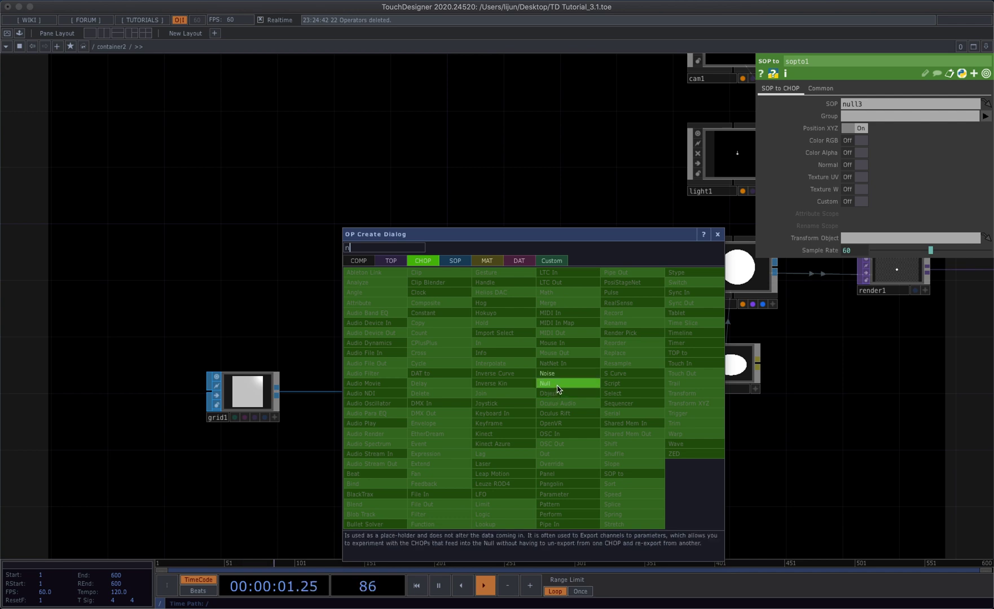
{"action": "left_click", "coordinate": [558, 389]}
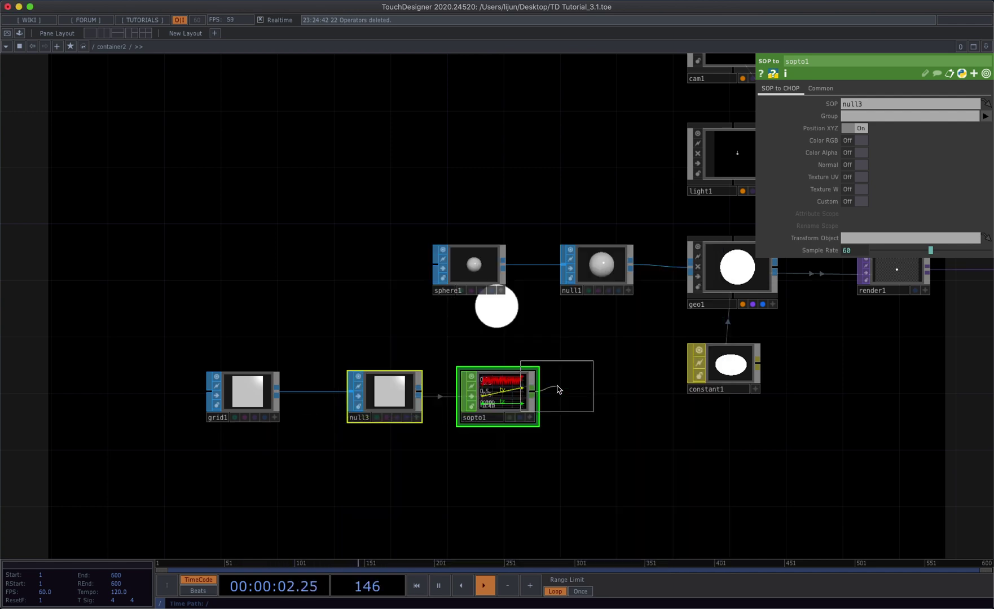
{"action": "left_click", "coordinate": [604, 397]}
- Enable instancing on geo1 and set null4 as its Default Instance OP
{"action": "scroll", "coordinate": [648, 392], "scroll_direction": "right", "scroll_amount": 3}
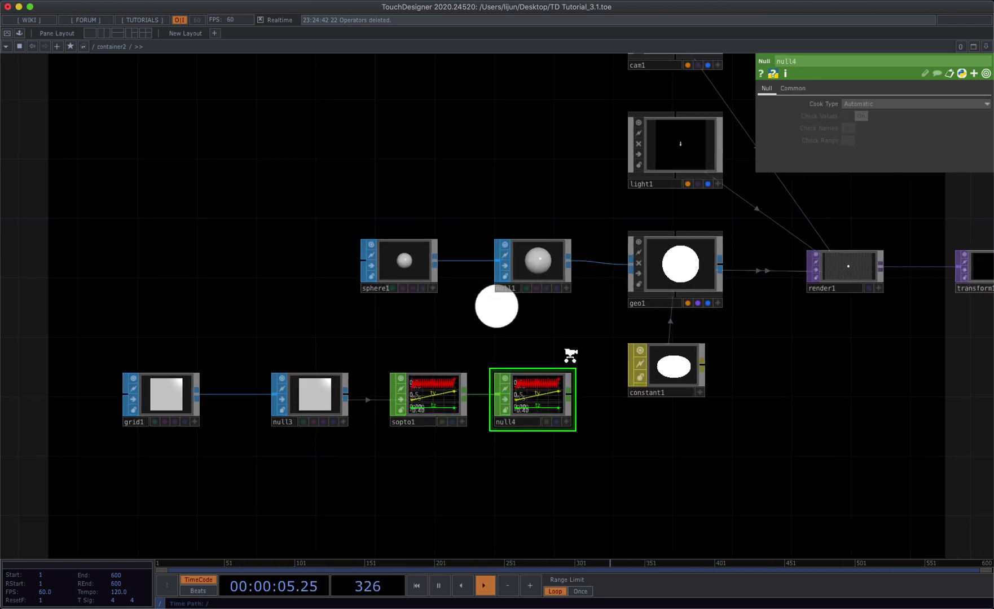
{"action": "scroll", "coordinate": [571, 353], "scroll_direction": "up", "scroll_amount": 3}
{"action": "left_click", "coordinate": [683, 269]}
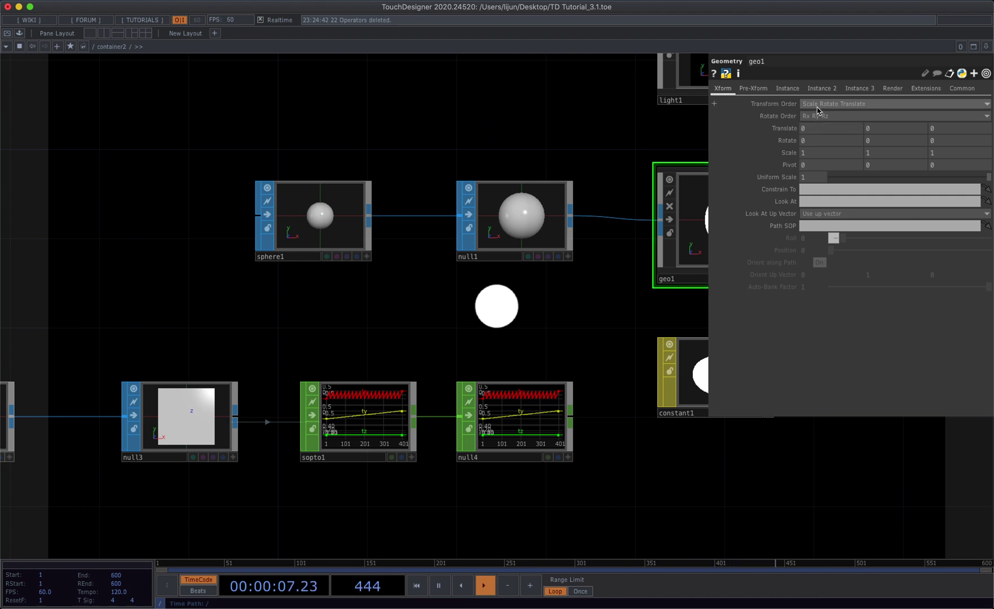
{"action": "left_click", "coordinate": [788, 89]}
{"action": "left_click", "coordinate": [810, 105]}
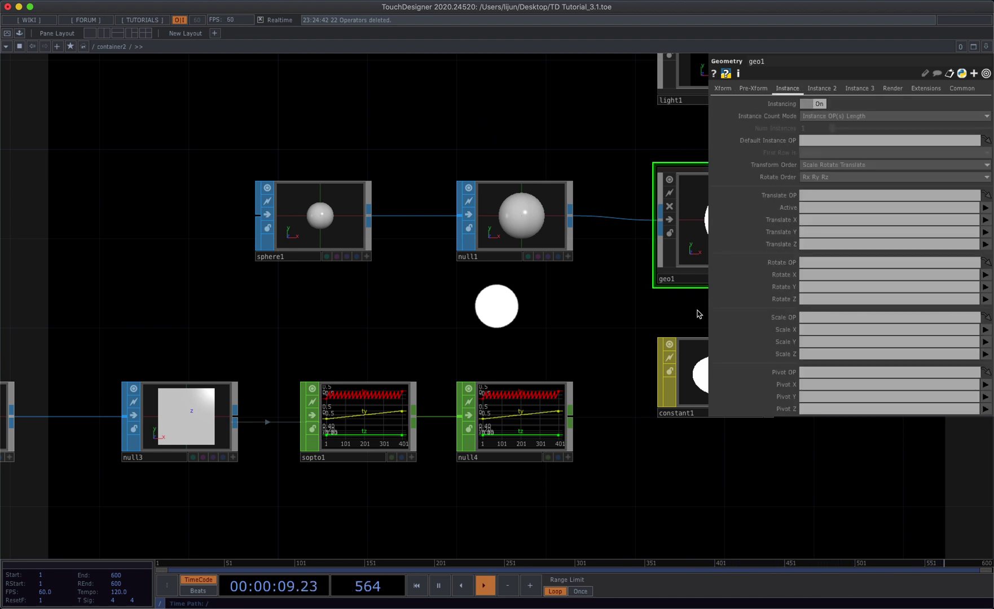
{"action": "left_click_drag", "start_coordinate": [626, 334], "coordinate": [504, 317]}
{"action": "left_click_drag", "start_coordinate": [412, 404], "coordinate": [851, 142]}
{"action": "scroll", "coordinate": [543, 374], "scroll_direction": "down", "scroll_amount": 1}
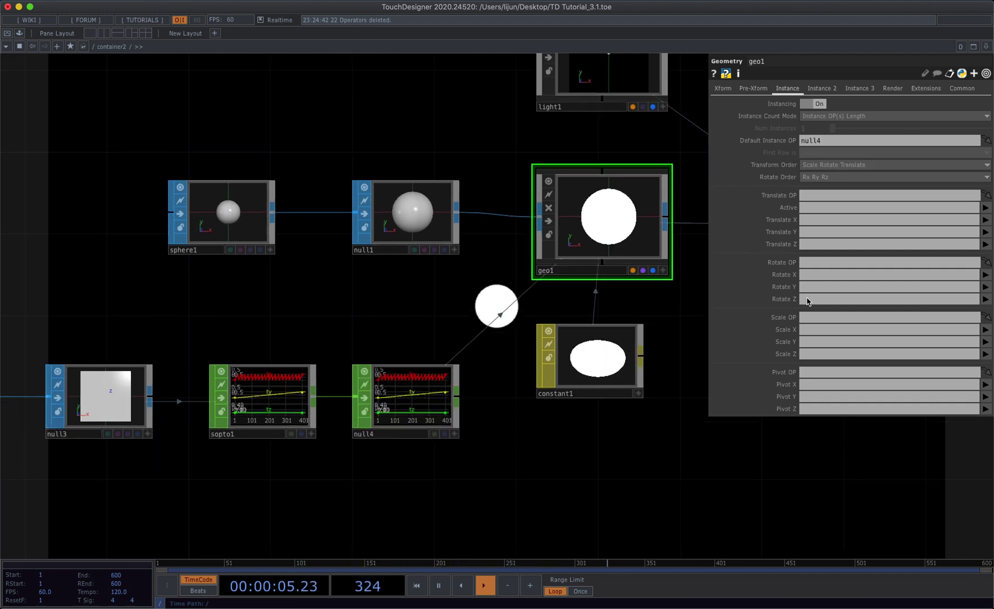
- Map the instance Translate X, Y and Z of geo1 to the tx, ty and tz channels
{"action": "left_click", "coordinate": [986, 221]}
{"action": "left_click", "coordinate": [987, 233]}
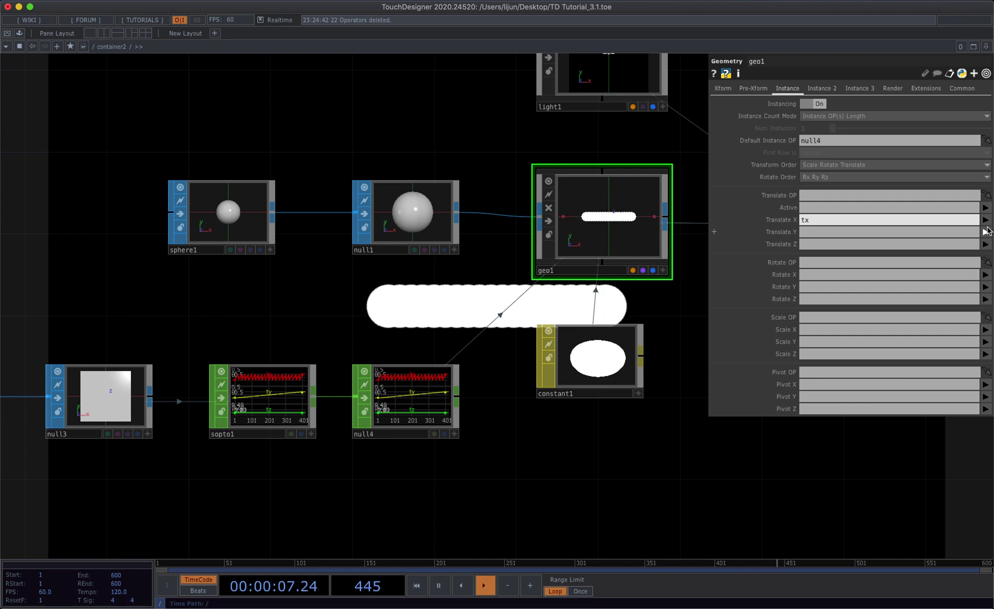
{"action": "left_click", "coordinate": [987, 232]}
{"action": "left_click", "coordinate": [987, 253]}
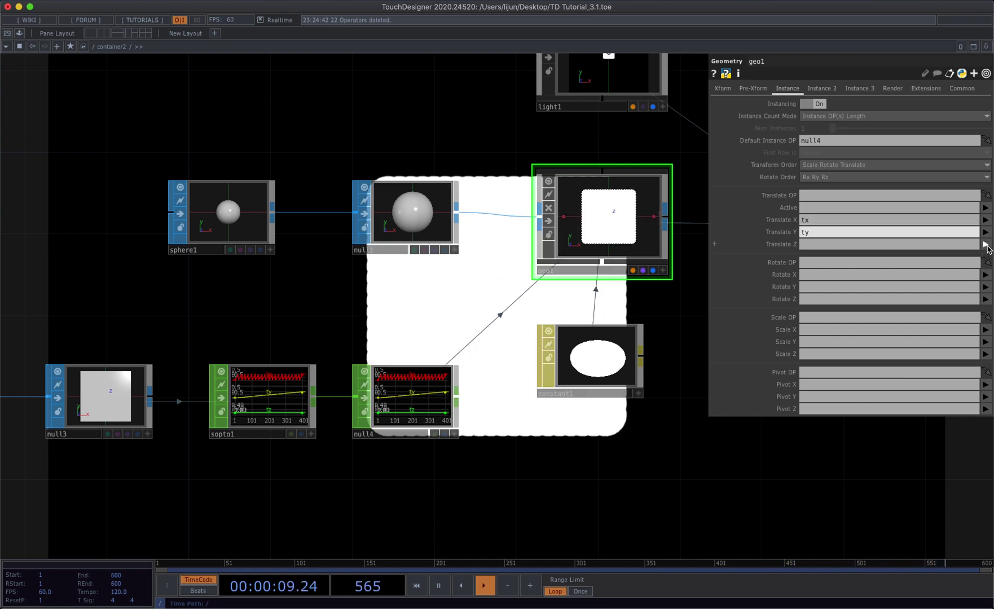
{"action": "left_click", "coordinate": [987, 245]}
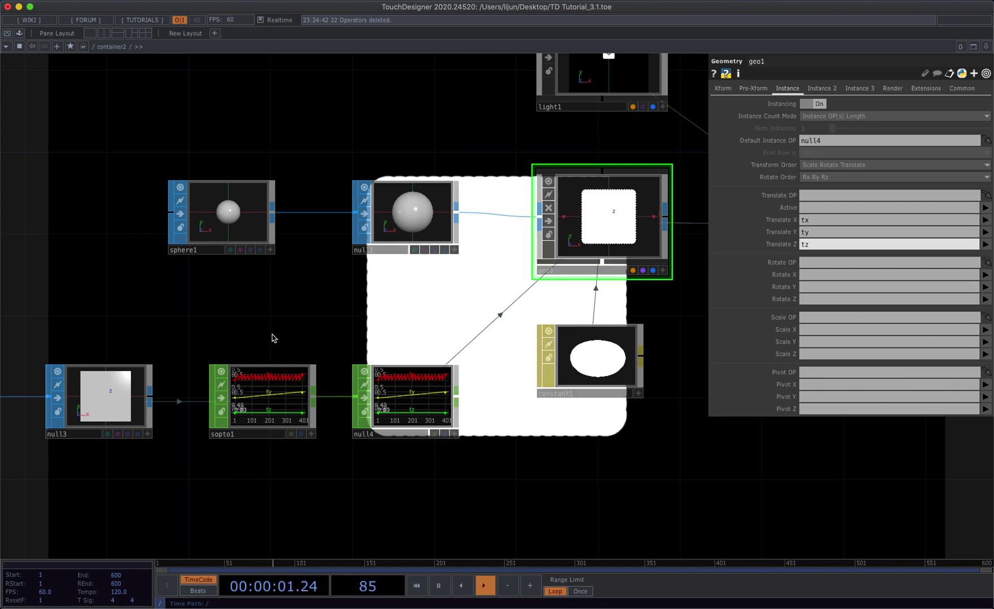
- Set all three radius values of sphere1 to 0.02
{"action": "left_click_drag", "start_coordinate": [272, 338], "coordinate": [398, 363]}
{"action": "left_click", "coordinate": [370, 252]}
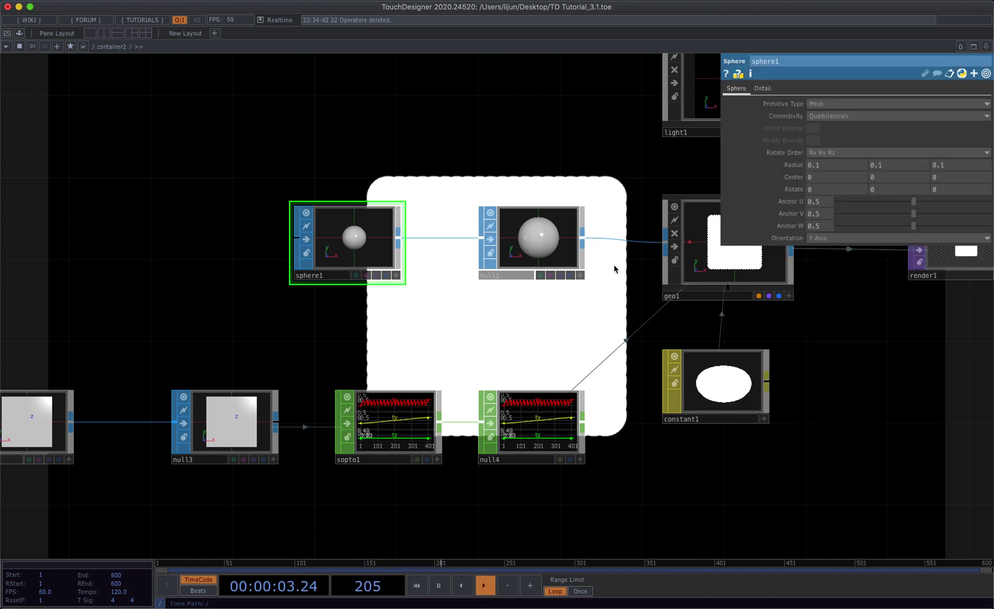
{"action": "middle_click_drag", "start_coordinate": [796, 165], "coordinate": [791, 148]}
{"action": "left_click_drag", "start_coordinate": [538, 333], "coordinate": [616, 313]}
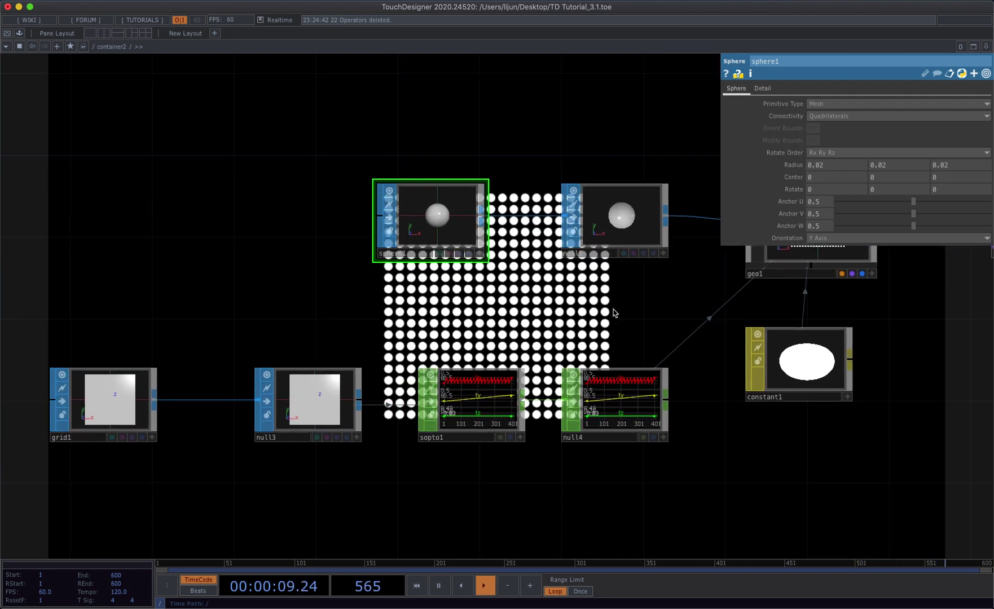
- Set the number of columns of grid1 to 30
{"action": "scroll", "coordinate": [615, 314], "scroll_direction": "down", "scroll_amount": 2}
{"action": "left_click", "coordinate": [174, 379]}
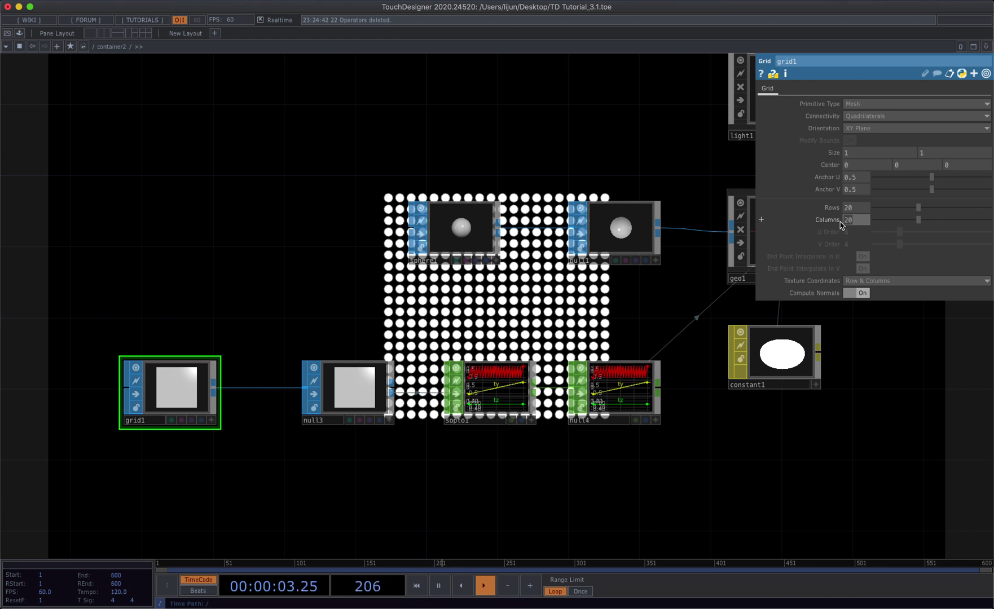
{"action": "key", "text": "Return"}
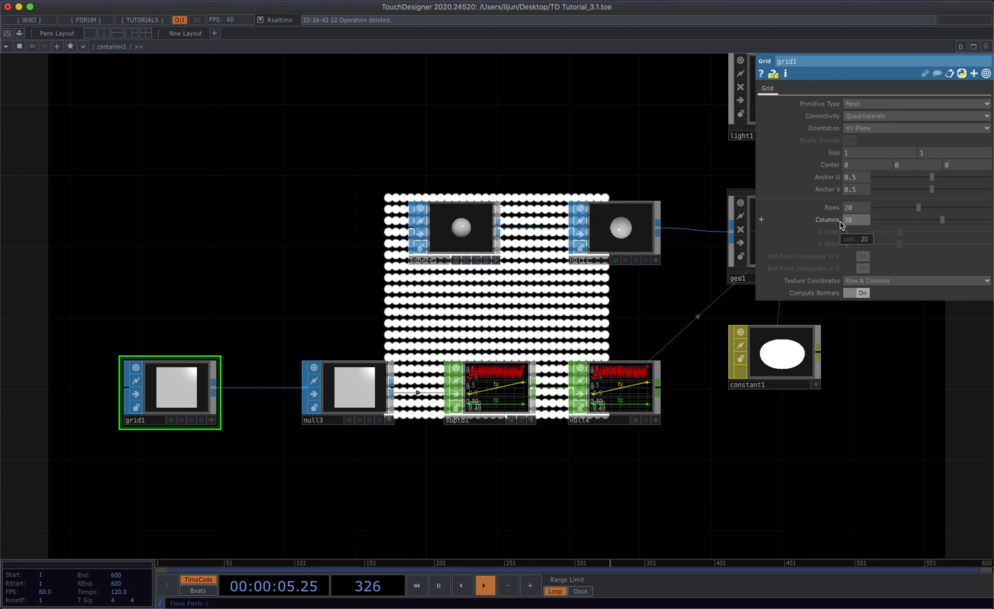
- Set the size of grid1 to 2.5 by 1.2
{"action": "middle_click", "coordinate": [836, 153]}
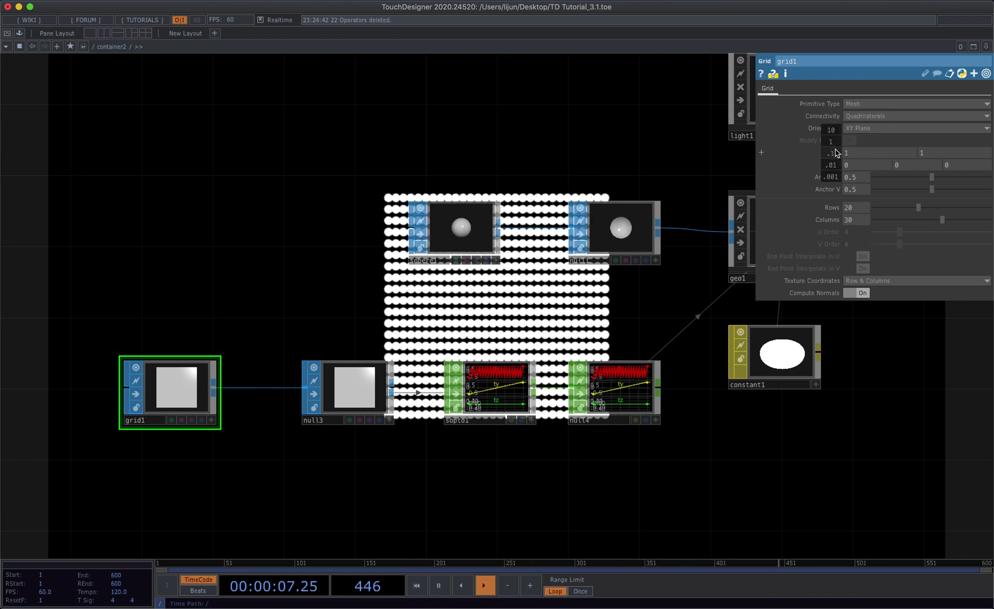
{"action": "middle_click_drag", "start_coordinate": [835, 154], "coordinate": [870, 140]}
{"action": "middle_click_drag", "start_coordinate": [930, 152], "coordinate": [931, 132]}
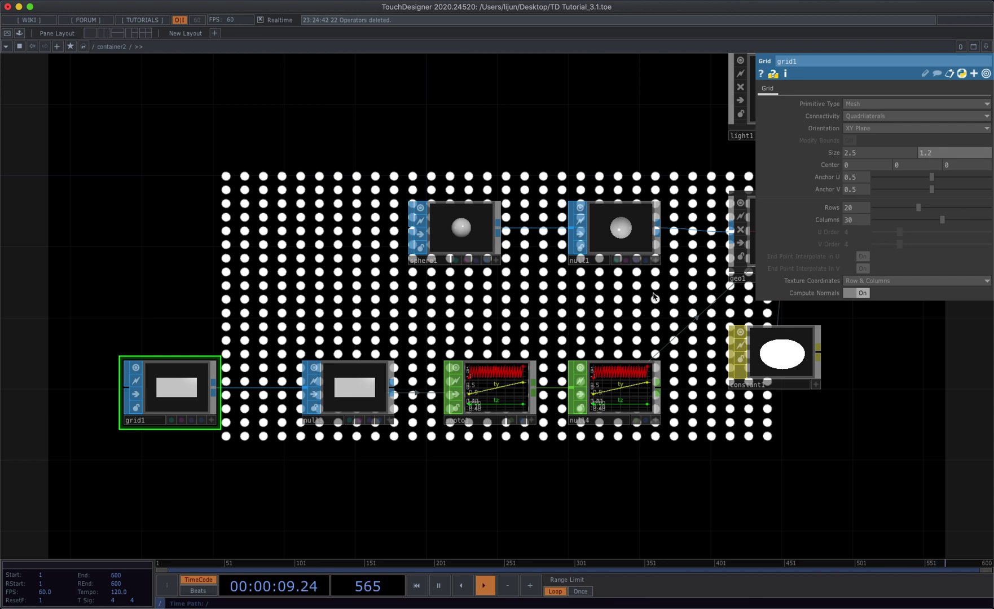
- Change the orientation of grid1 to ZX Plane and orbit its node viewer to show the surface at an angle
{"action": "left_click_drag", "start_coordinate": [600, 301], "coordinate": [538, 306]}
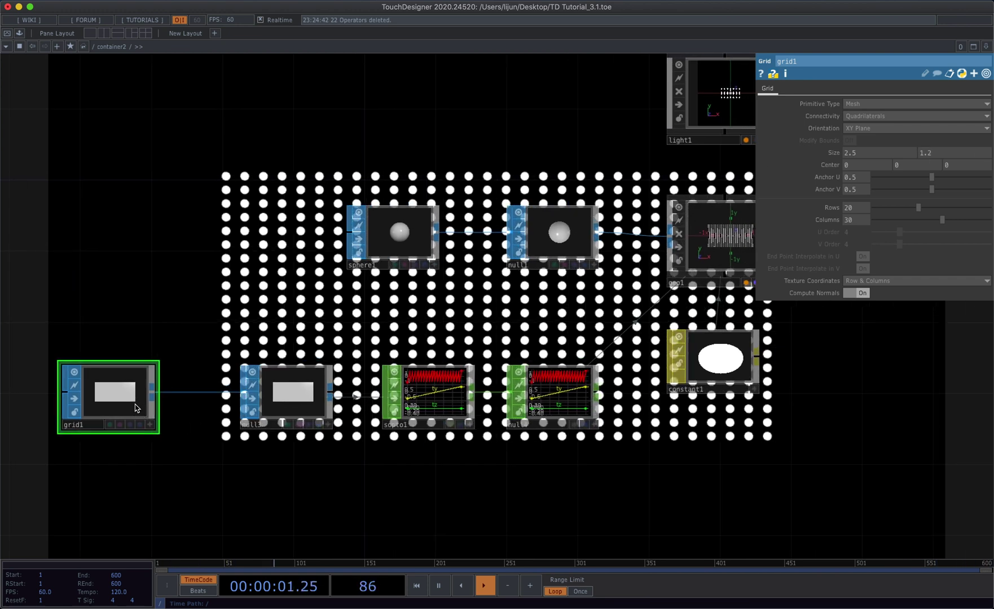
{"action": "left_click", "coordinate": [866, 128]}
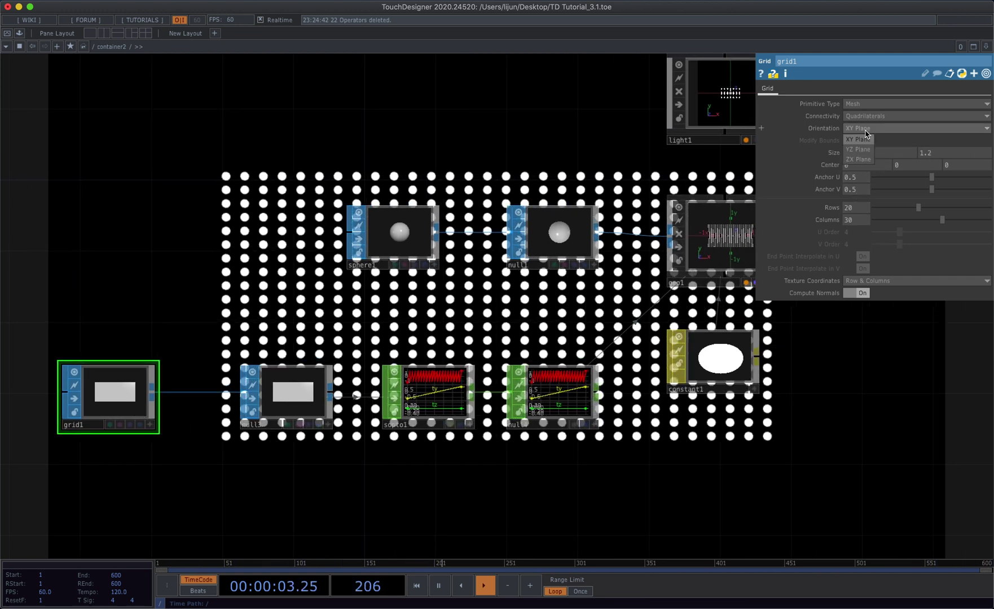
{"action": "left_click", "coordinate": [863, 145]}
{"action": "left_click_drag", "start_coordinate": [178, 386], "coordinate": [305, 368]}
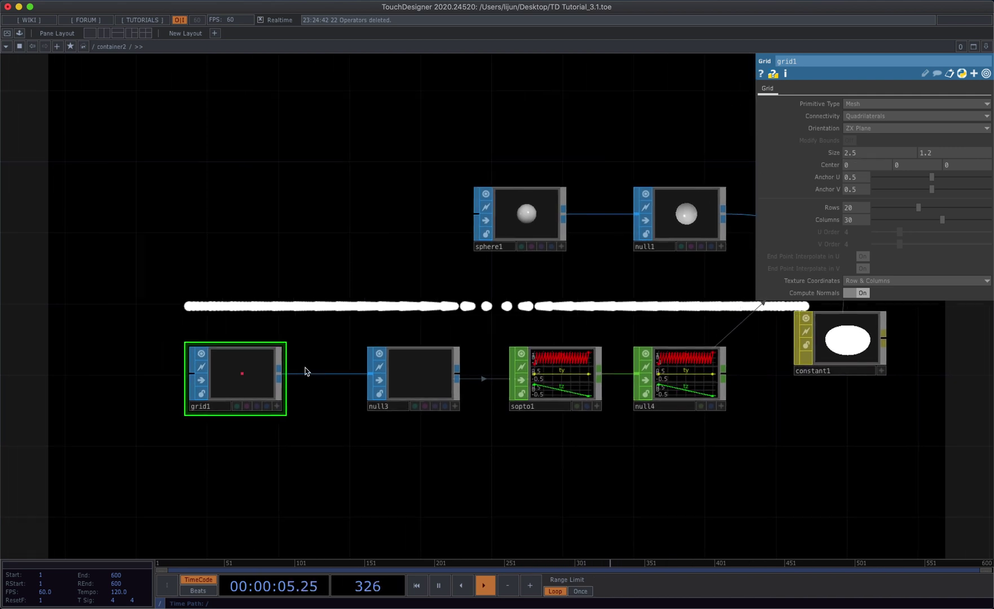
{"action": "left_click", "coordinate": [272, 406]}
{"action": "mouse_move", "coordinate": [275, 402]}
{"action": "left_mouse_down"}
{"action": "mouse_move", "coordinate": [259, 383]}
{"action": "mouse_move", "coordinate": [273, 399]}
{"action": "left_mouse_up"}
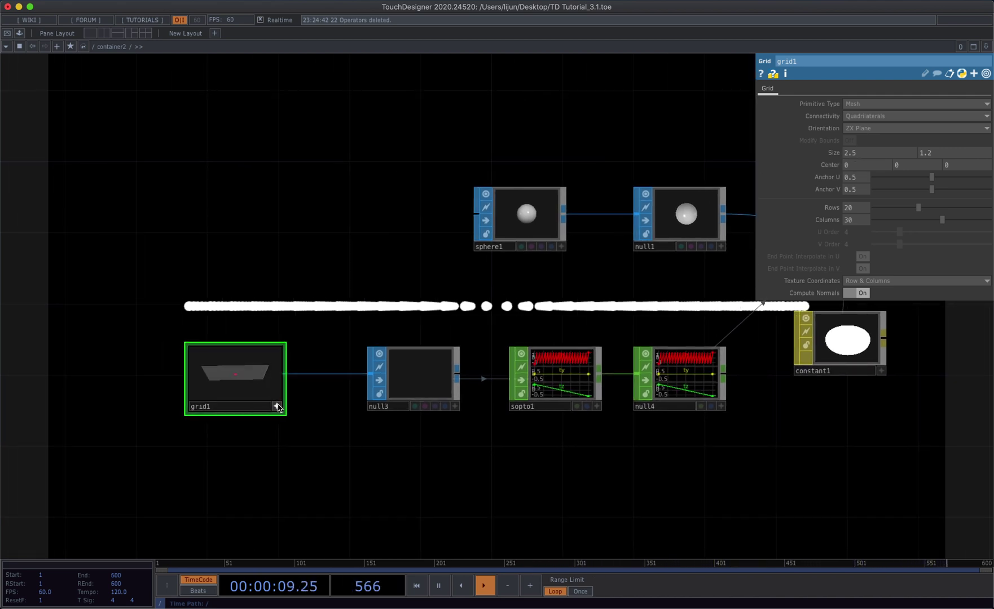
- Review the overall network and the instancing parameters of geo1
{"action": "scroll", "coordinate": [359, 342], "scroll_direction": "right", "scroll_amount": 10}
{"action": "scroll", "coordinate": [304, 344], "scroll_direction": "down", "scroll_amount": 2}
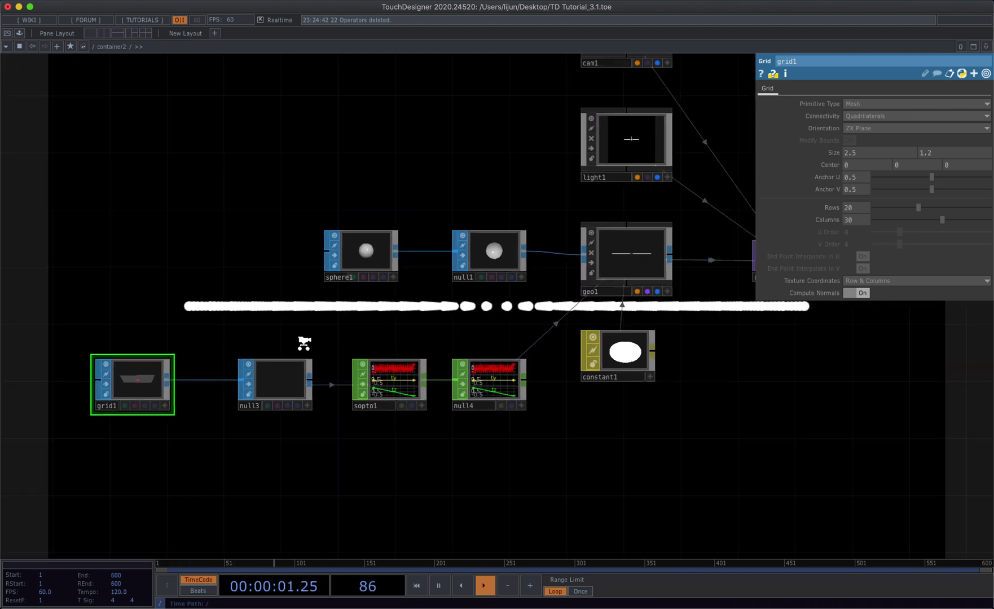
{"action": "scroll", "coordinate": [304, 344], "scroll_direction": "down", "scroll_amount": 1}
{"action": "scroll", "coordinate": [639, 400], "scroll_direction": "down", "scroll_amount": 5}
{"action": "left_click_drag", "start_coordinate": [660, 406], "coordinate": [569, 388]}
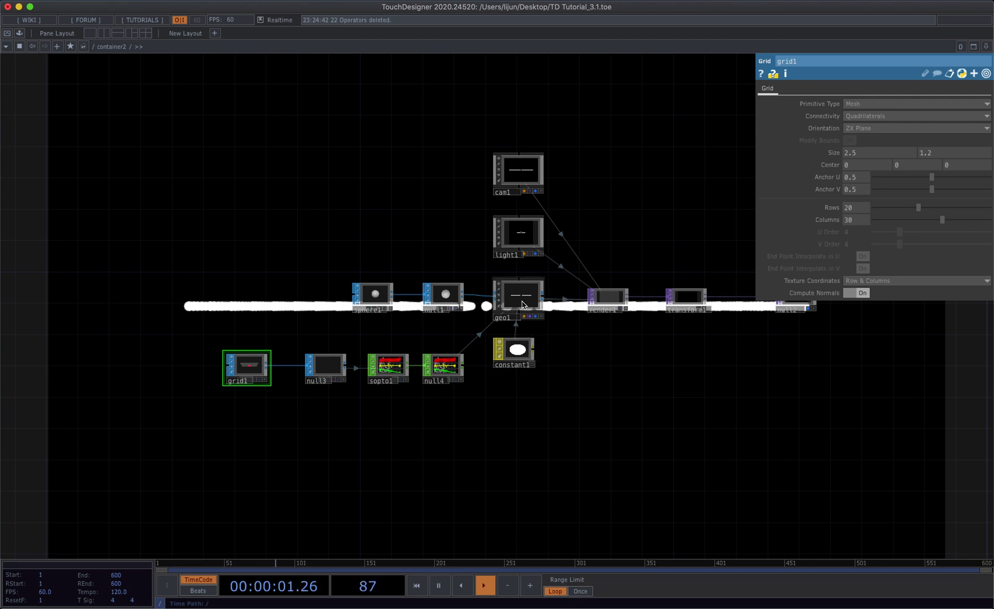
{"action": "left_click", "coordinate": [523, 306]}
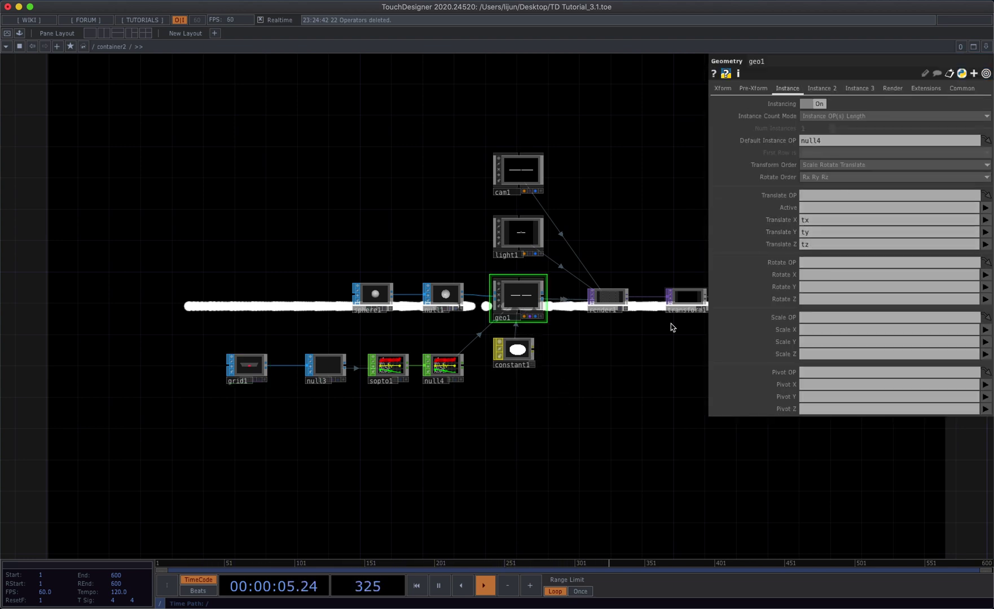
{"action": "left_click_drag", "start_coordinate": [586, 434], "coordinate": [629, 421]}
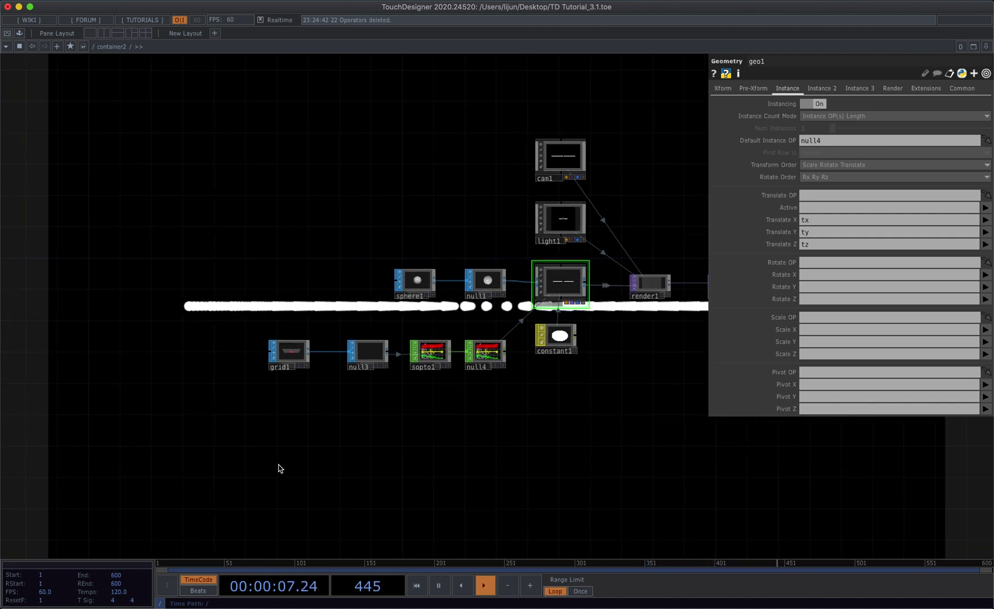
- Add a Ramp TOP below grid1 in the network
{"action": "key", "text": "Tab"}
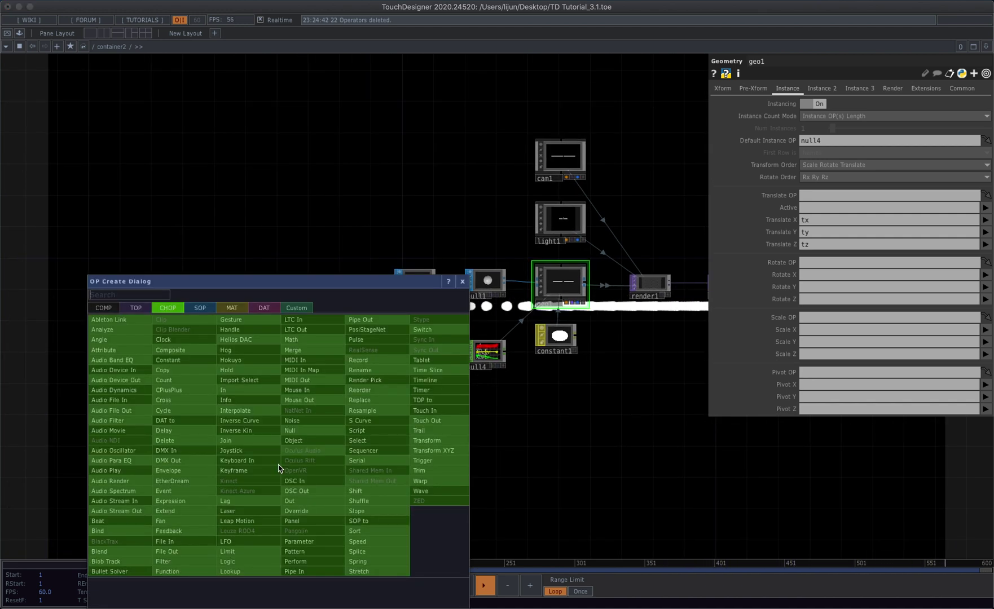
{"action": "type", "text": "r"}
{"action": "left_click", "coordinate": [135, 310]}
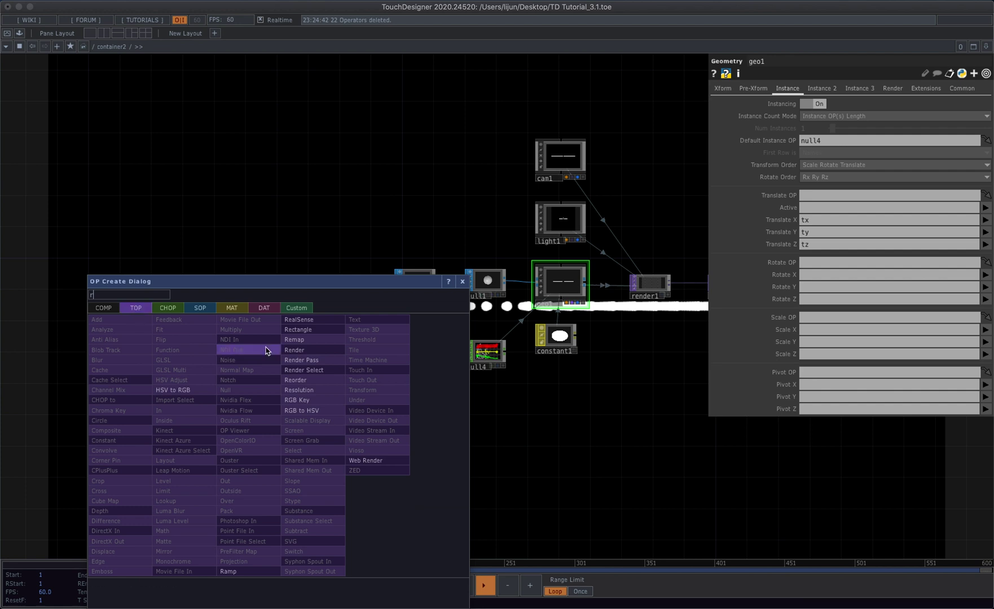
{"action": "left_click", "coordinate": [248, 574]}
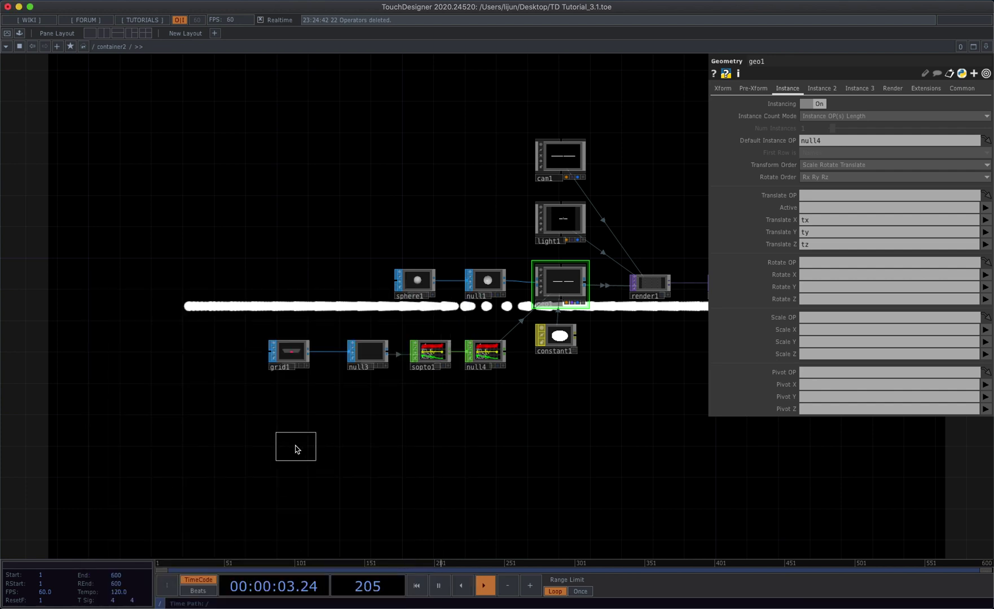
{"action": "left_click", "coordinate": [291, 446]}
{"action": "scroll", "coordinate": [304, 436], "scroll_direction": "up", "scroll_amount": 5}
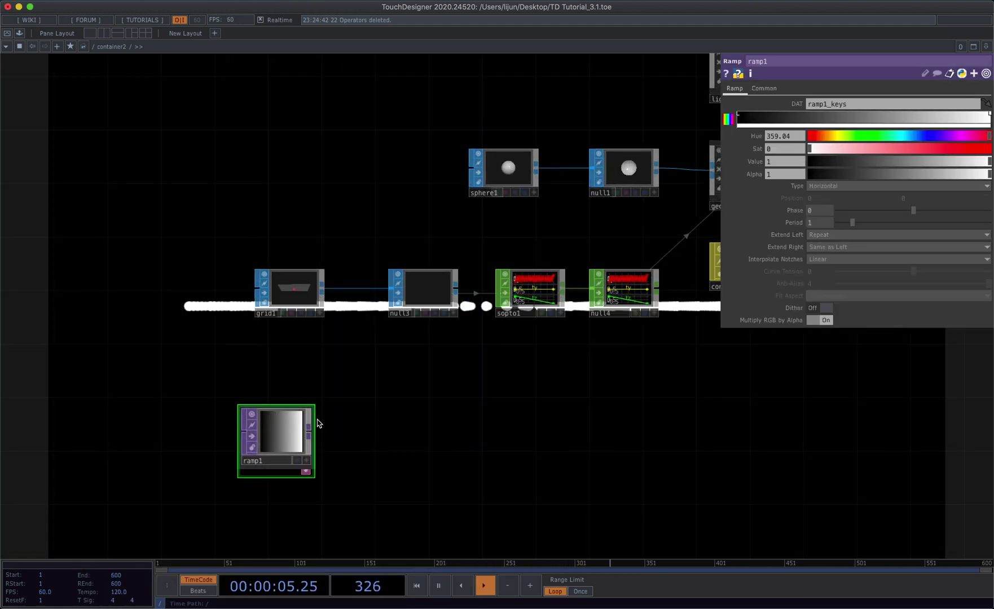
{"action": "left_click_drag", "start_coordinate": [348, 417], "coordinate": [320, 426]}
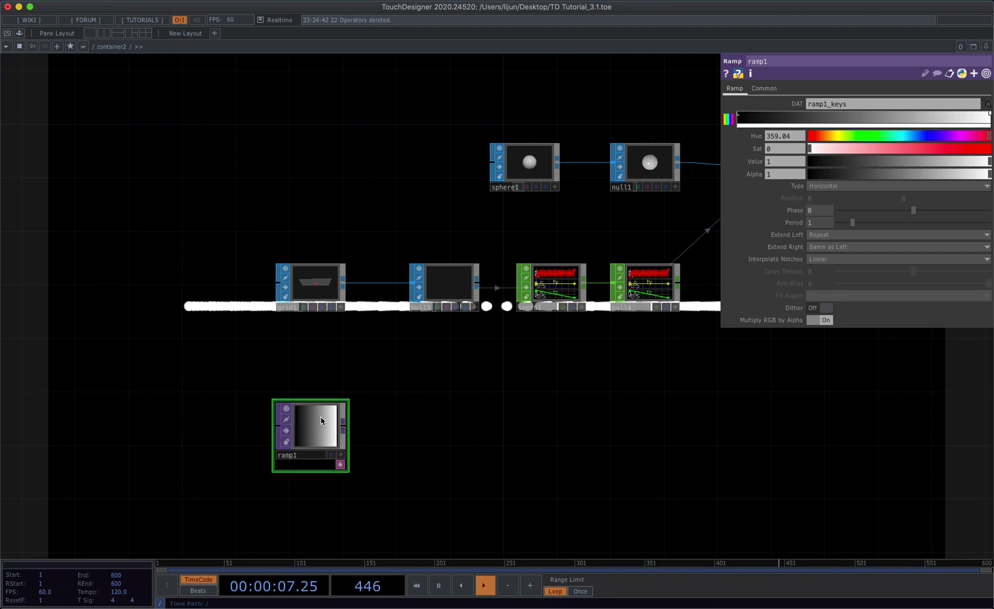
{"action": "scroll", "coordinate": [321, 416], "scroll_direction": "up", "scroll_amount": 3}
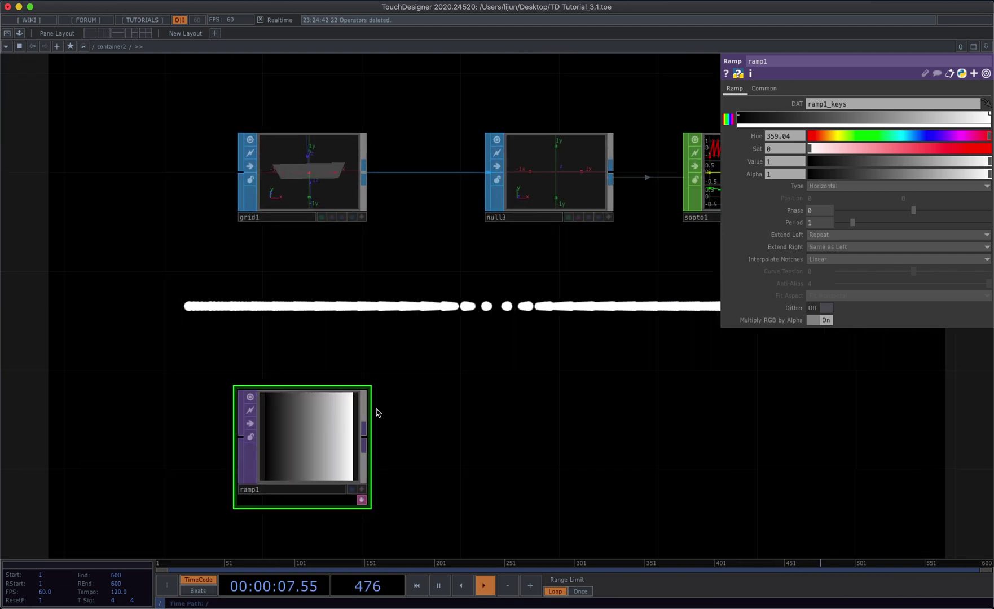
- Inspect the node info of grid1 and ramp1 to compare the point count with the pixel count
{"action": "middle_click", "coordinate": [331, 195]}
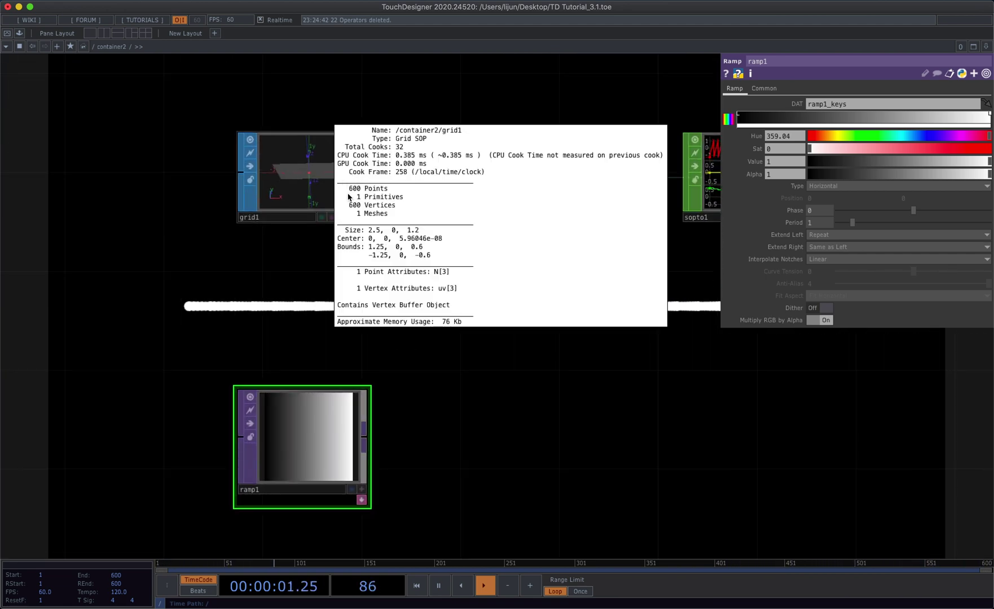
{"action": "middle_click", "coordinate": [340, 427]}
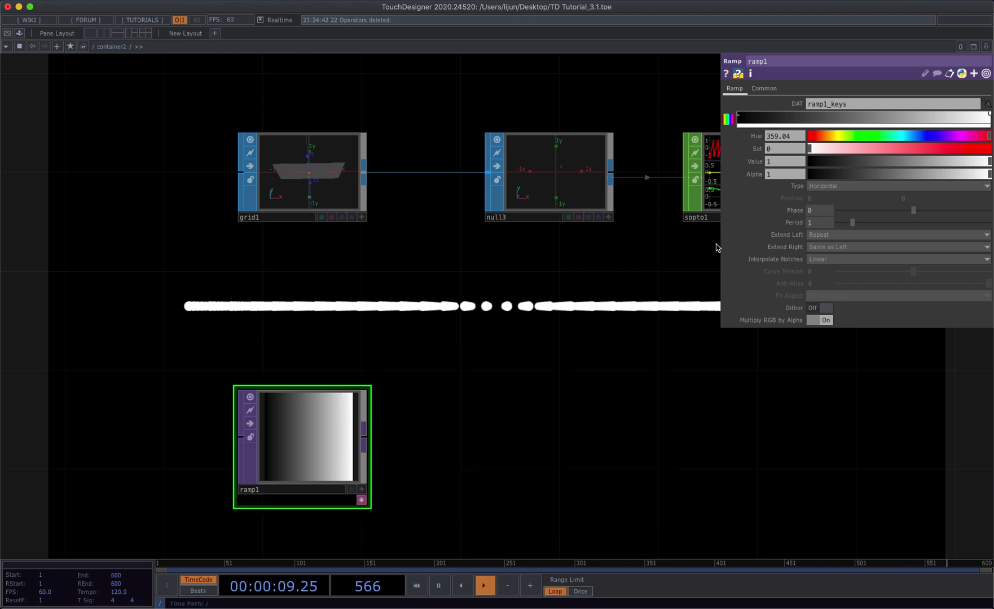
{"action": "left_click", "coordinate": [332, 172]}
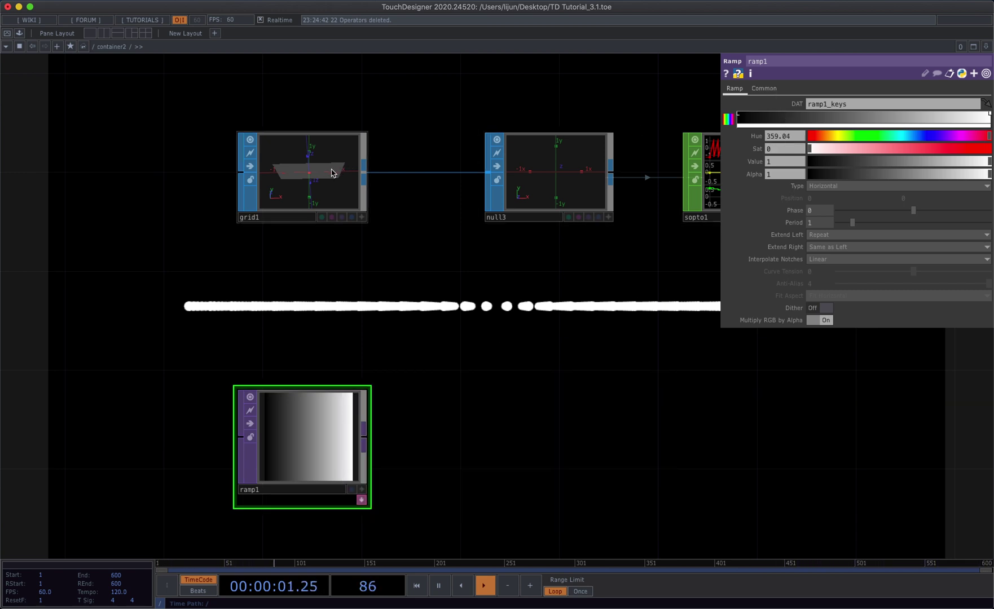
{"action": "middle_click", "coordinate": [332, 173]}
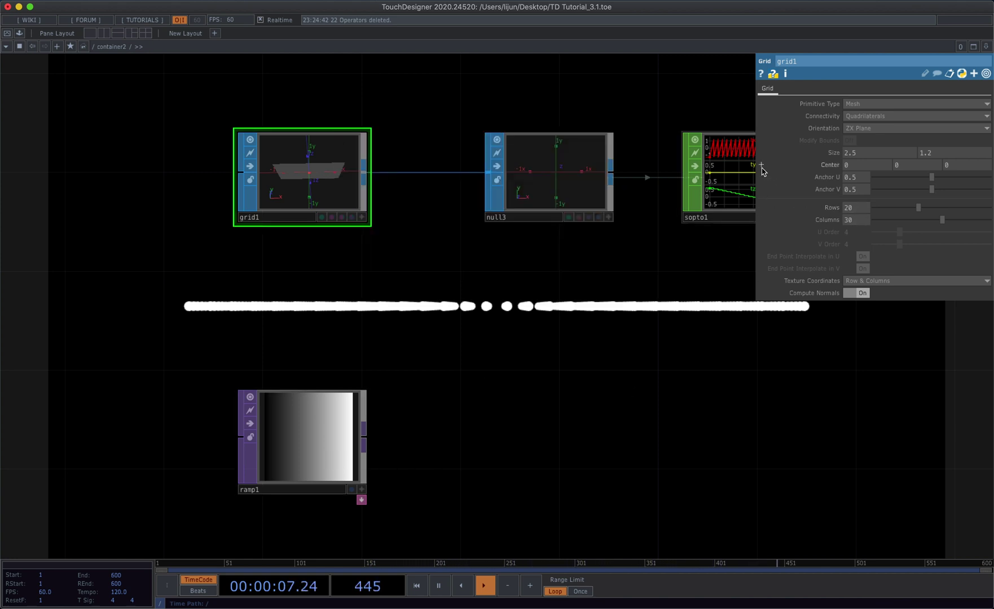
- Set the resolution of ramp1 to 30 by 20 and check its pixel count against the points of grid1
{"action": "left_click", "coordinate": [334, 443]}
{"action": "key", "text": "p"}
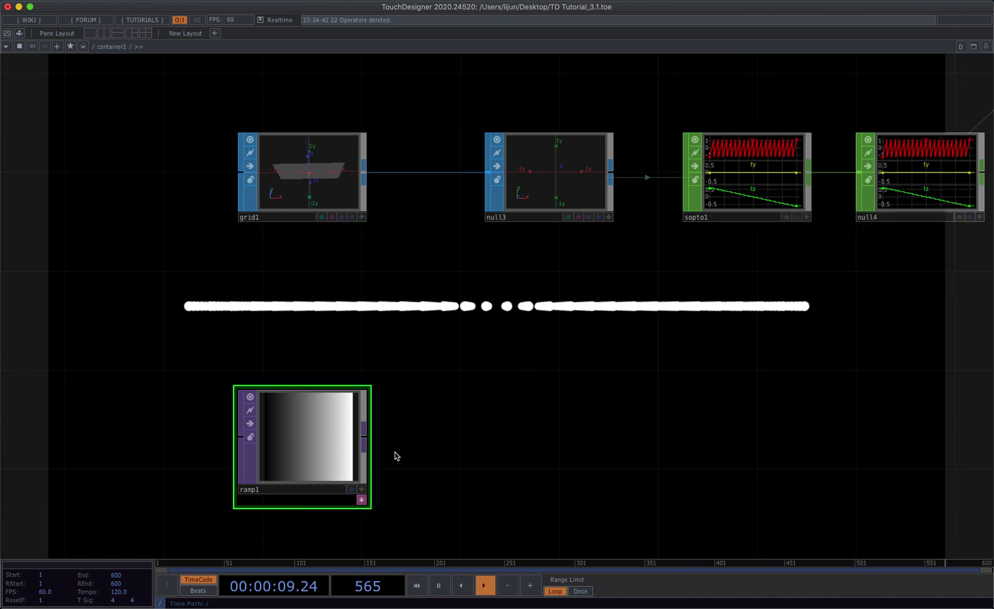
{"action": "key", "text": "p"}
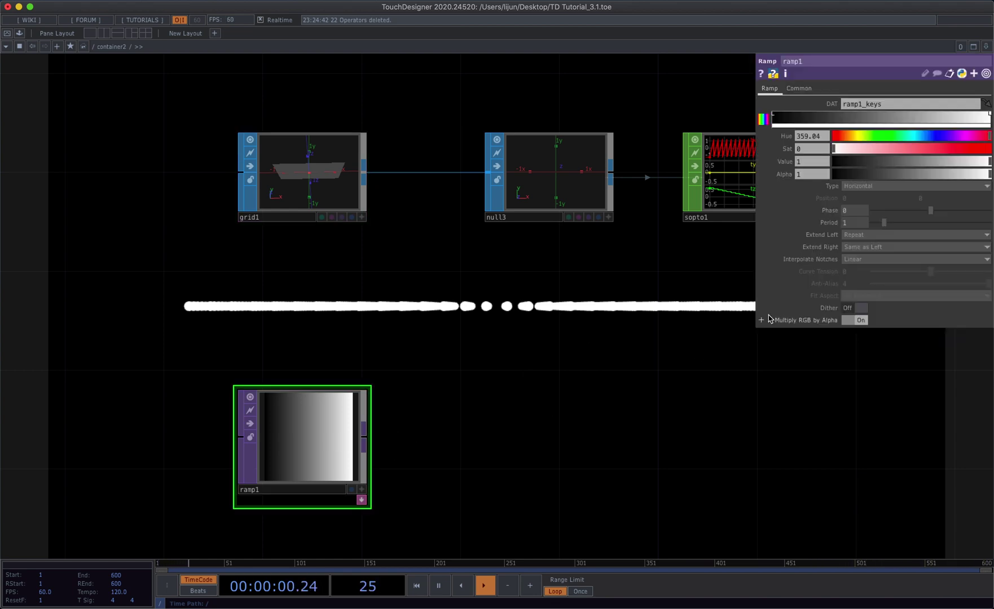
{"action": "left_click", "coordinate": [800, 89]}
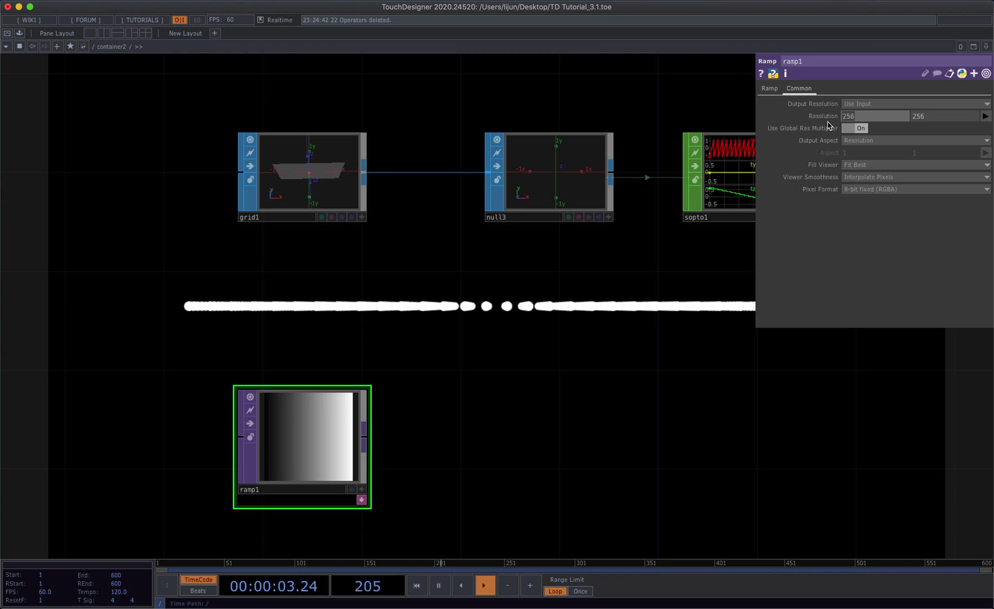
{"action": "key", "text": "Tab"}
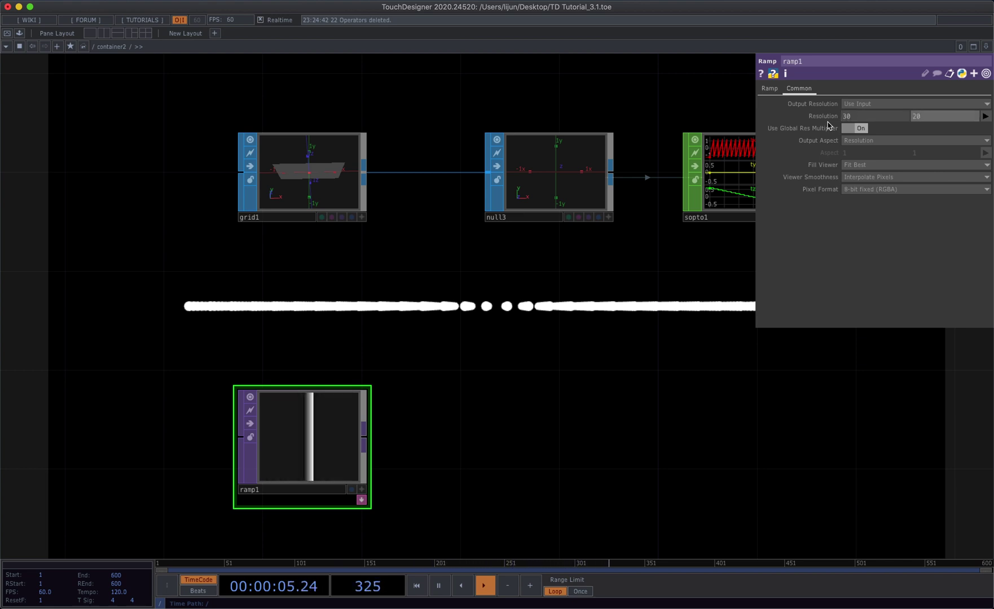
{"action": "key", "text": "Return"}
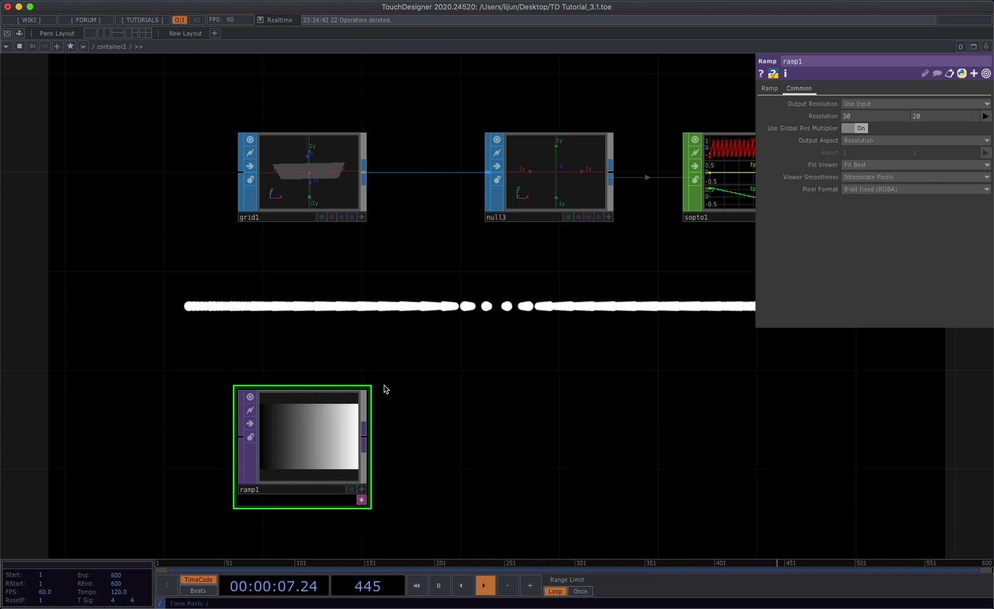
{"action": "middle_click", "coordinate": [342, 432]}
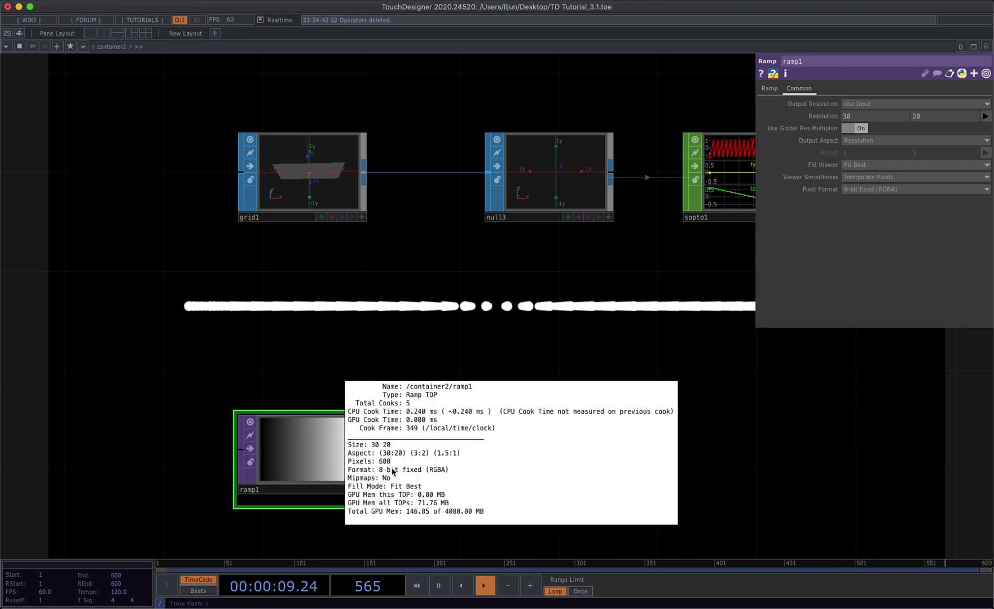
{"action": "middle_click", "coordinate": [313, 191]}
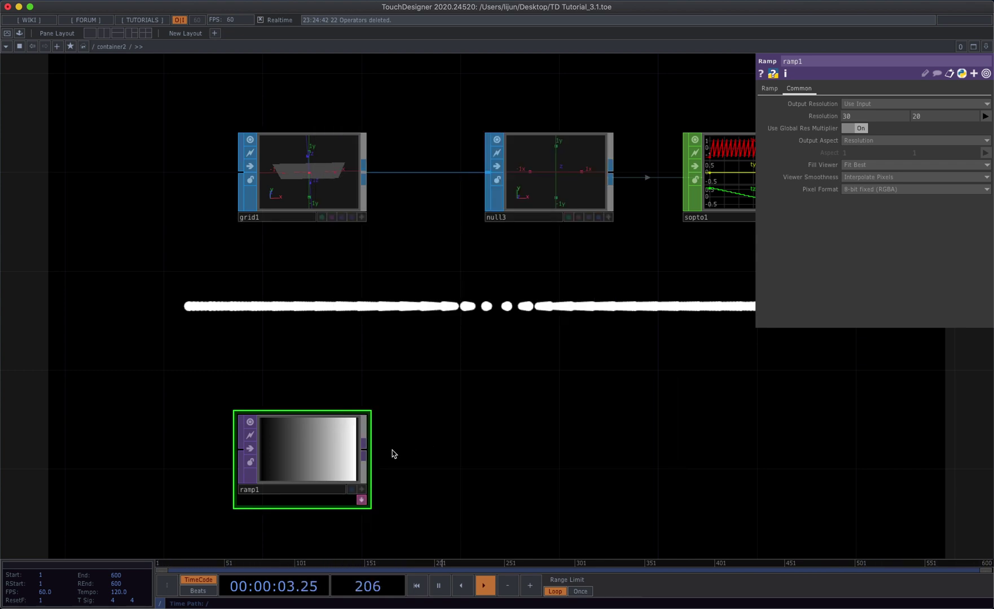
- Add a Null TOP connected to the output of ramp1
{"action": "key", "text": "Tab"}
{"action": "type", "text": "n"}
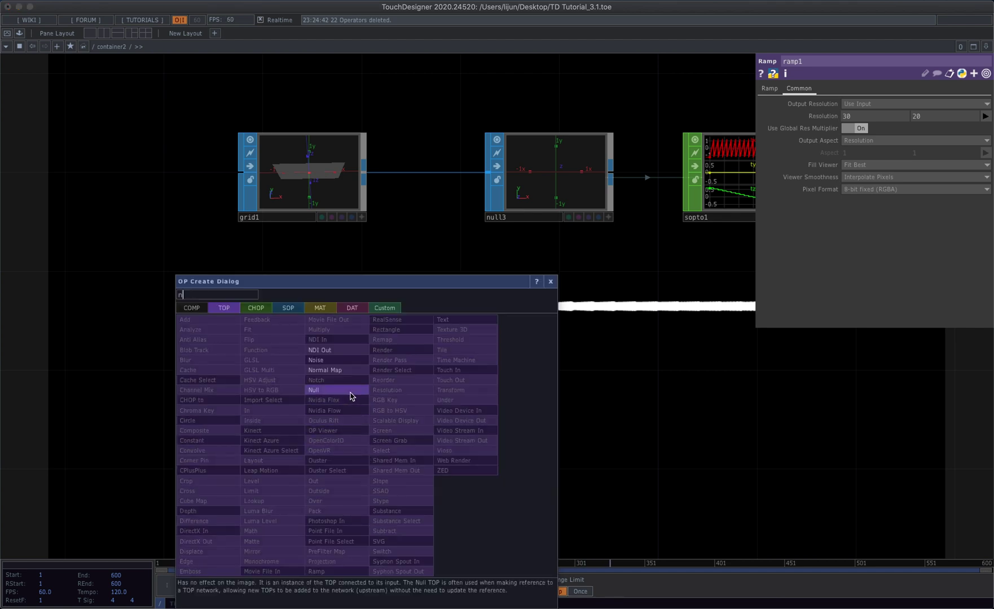
{"action": "left_click", "coordinate": [338, 390]}
{"action": "left_click", "coordinate": [522, 459]}
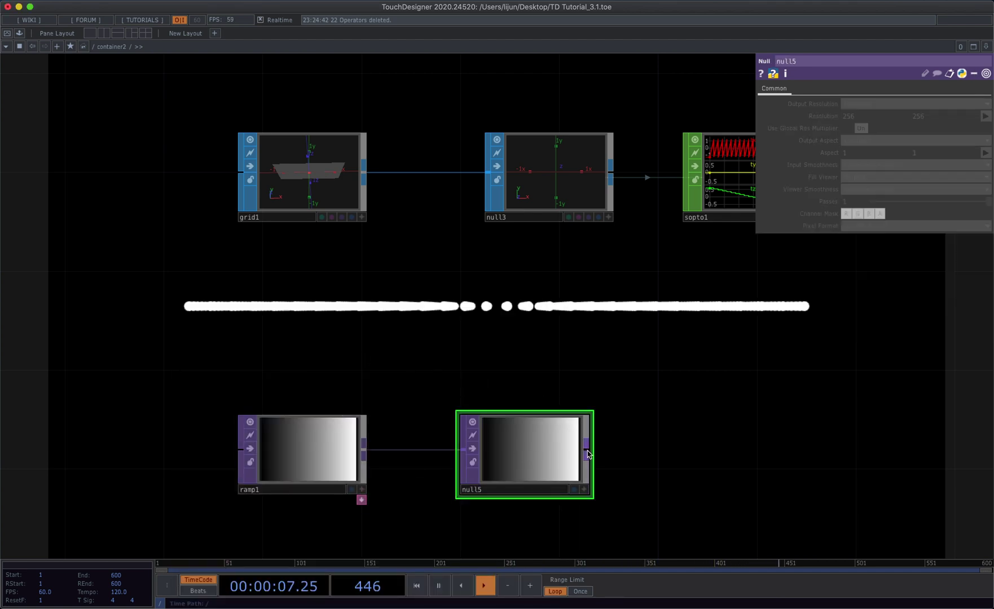
- Add a TOP to CHOP that converts null5 into channels
{"action": "right_click", "coordinate": [587, 455]}
{"action": "left_click", "coordinate": [467, 309]}
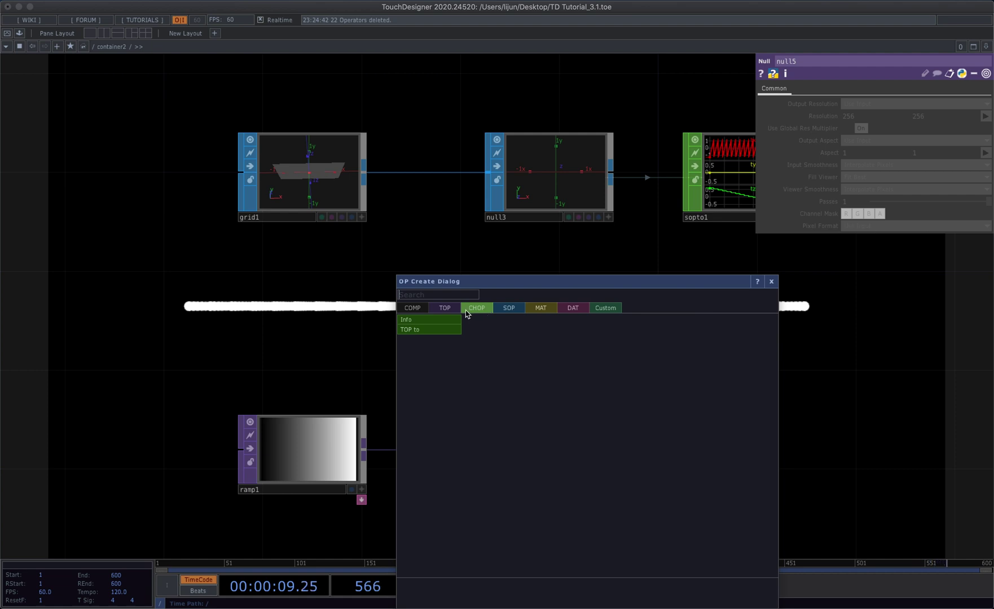
{"action": "left_click", "coordinate": [429, 330]}
{"action": "left_click", "coordinate": [699, 451]}
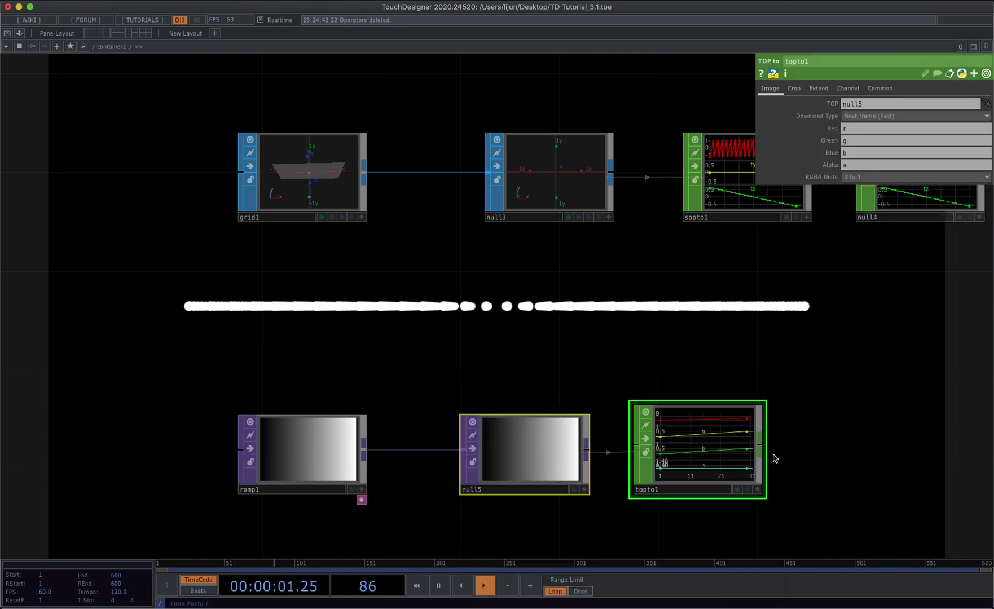
- Clear the alpha, blue and green channel names of topto1 so it outputs only the r channel
{"action": "left_click_drag", "start_coordinate": [774, 455], "coordinate": [645, 452]}
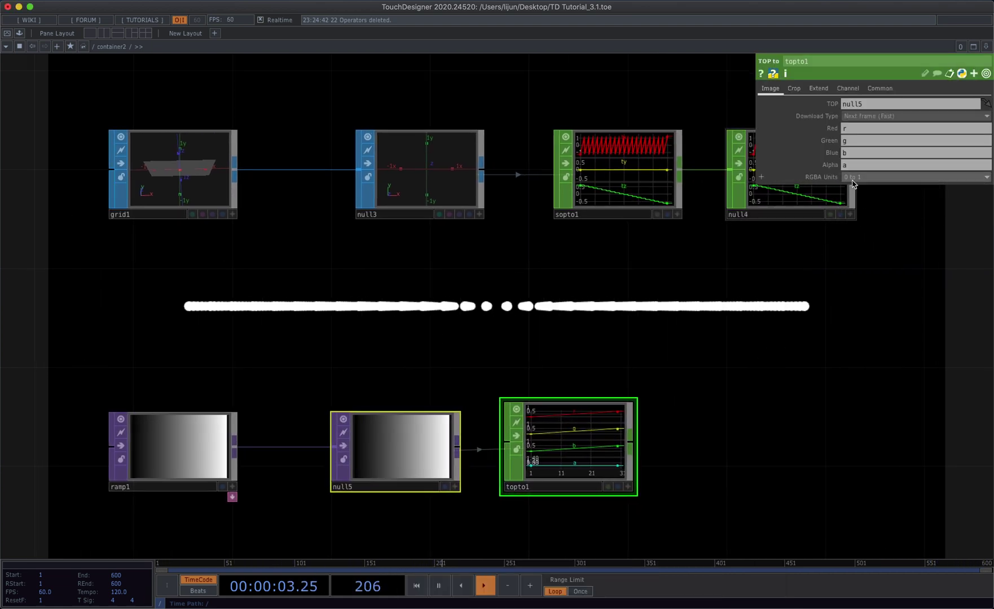
{"action": "key", "text": "BackSpace"}
{"action": "key", "text": "Return"}
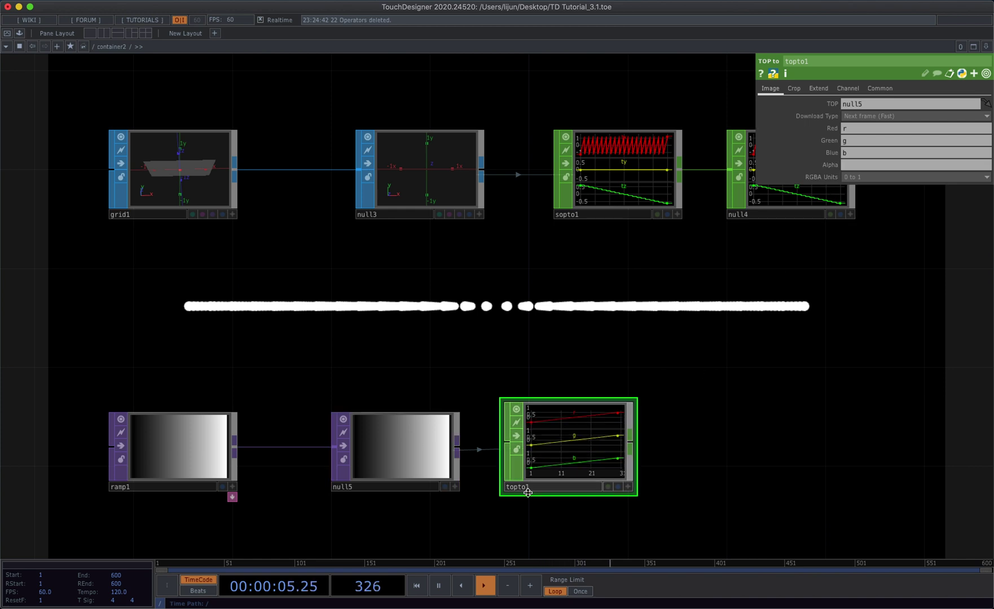
{"action": "scroll", "coordinate": [528, 492], "scroll_direction": "up", "scroll_amount": 5}
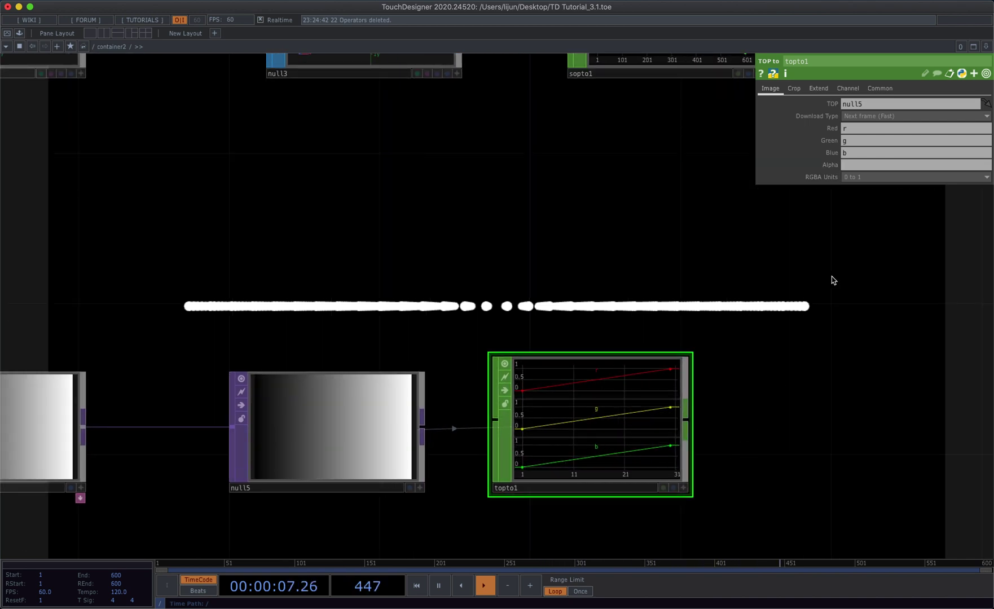
{"action": "left_click", "coordinate": [855, 151]}
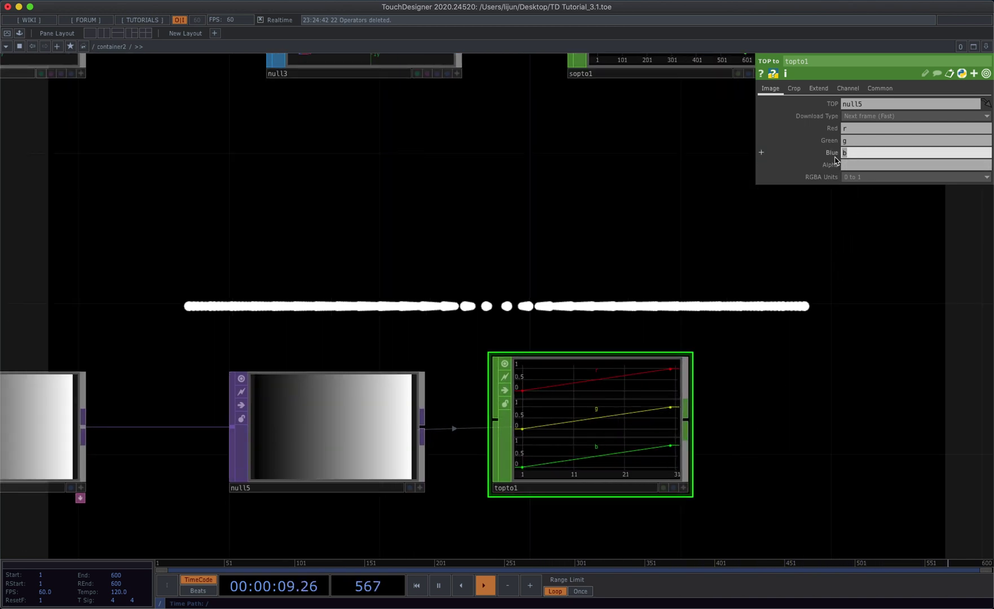
{"action": "key", "text": "BackSpace"}
{"action": "left_click", "coordinate": [852, 143]}
{"action": "key", "text": "BackSpace"}
{"action": "key", "text": "Return"}
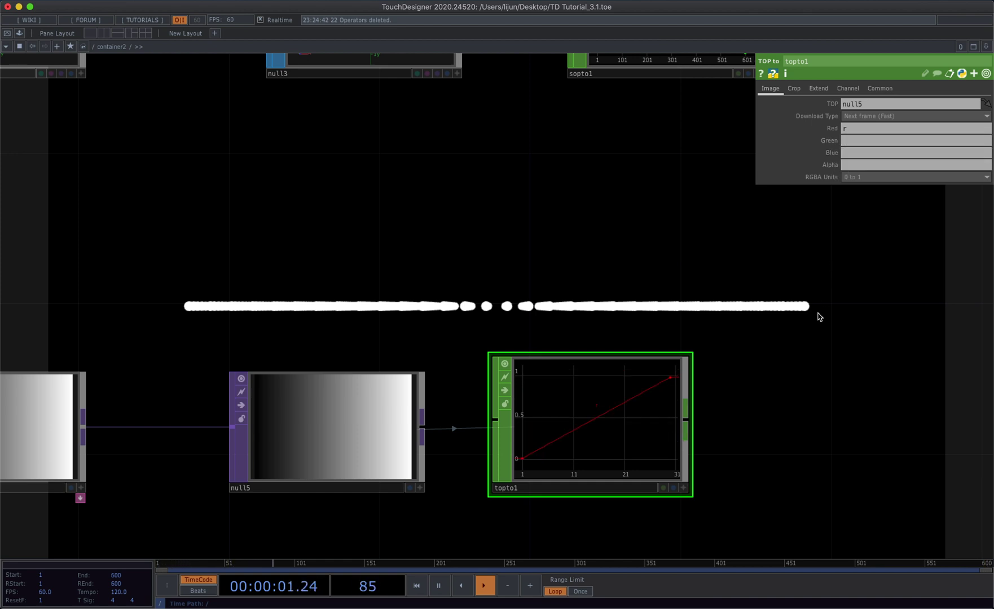
- Add a Rename CHOP after topto1 and rename its channel to y
{"action": "scroll", "coordinate": [802, 345], "scroll_direction": "down", "scroll_amount": 2}
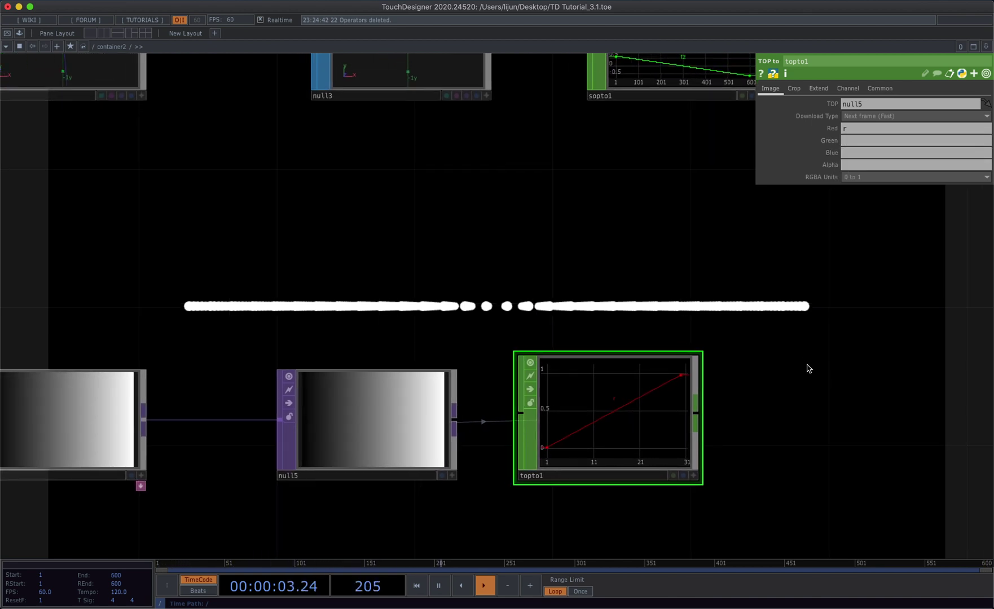
{"action": "left_click_drag", "start_coordinate": [808, 365], "coordinate": [701, 356]}
{"action": "scroll", "coordinate": [685, 362], "scroll_direction": "down", "scroll_amount": 3}
{"action": "scroll", "coordinate": [680, 373], "scroll_direction": "down", "scroll_amount": 3}
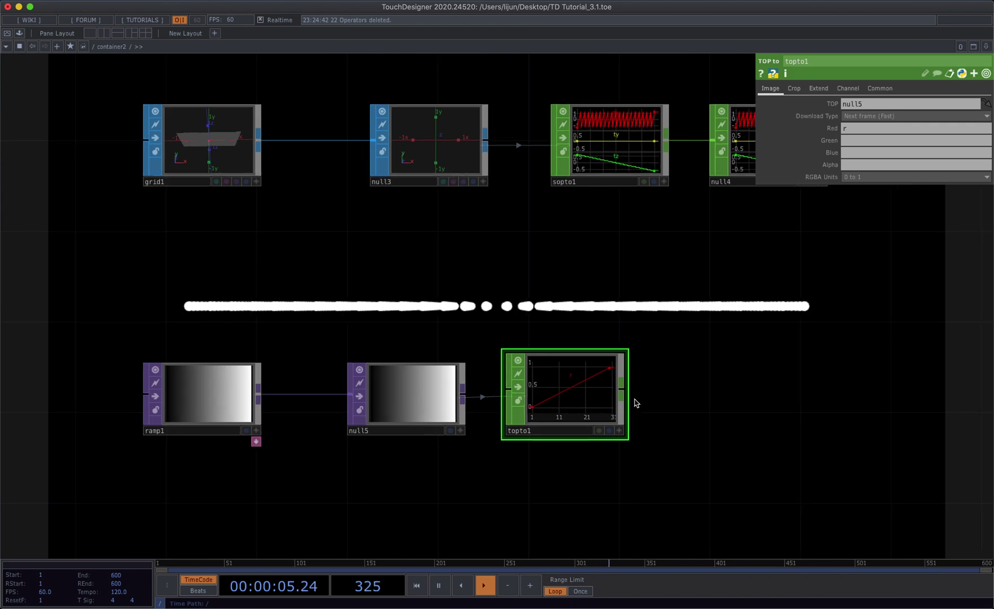
{"action": "key", "text": "Tab"}
{"action": "type", "text": "r"}
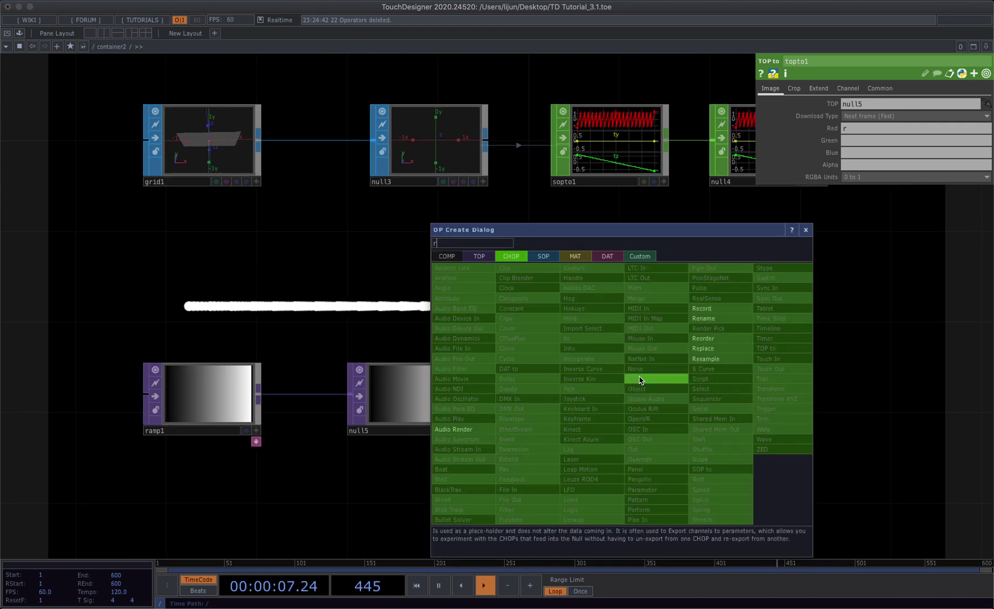
{"action": "left_click", "coordinate": [716, 319]}
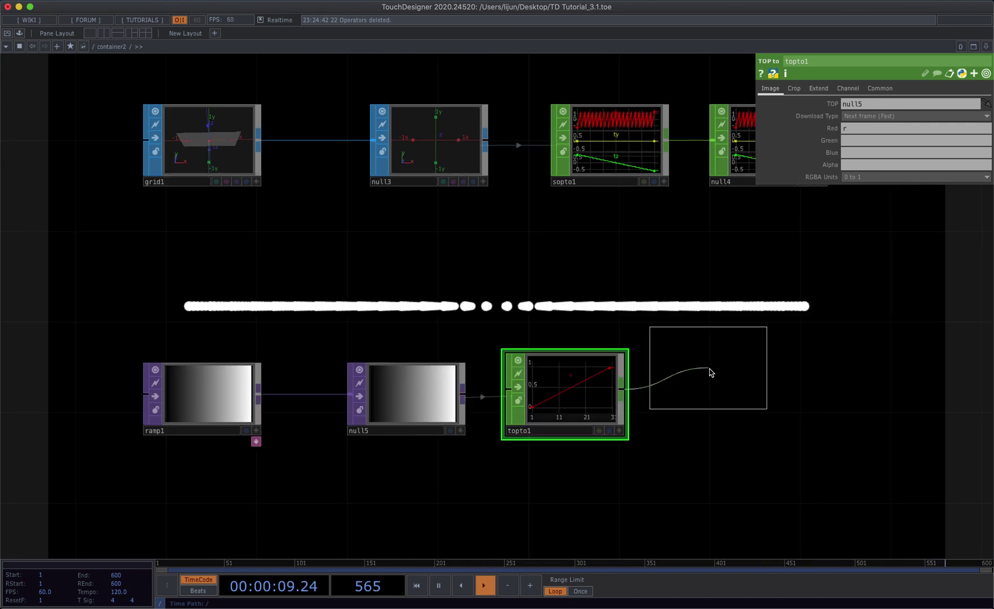
{"action": "left_click", "coordinate": [728, 400]}
{"action": "left_click", "coordinate": [853, 118]}
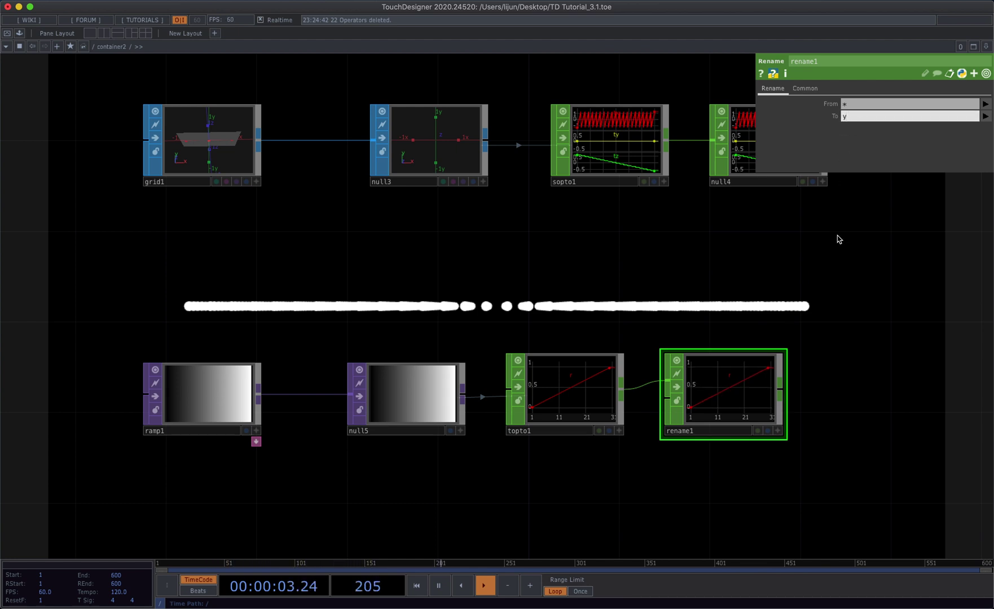
{"action": "type", "text": "y"}
{"action": "key", "text": "Return"}
{"action": "scroll", "coordinate": [730, 381], "scroll_direction": "up", "scroll_amount": 4}
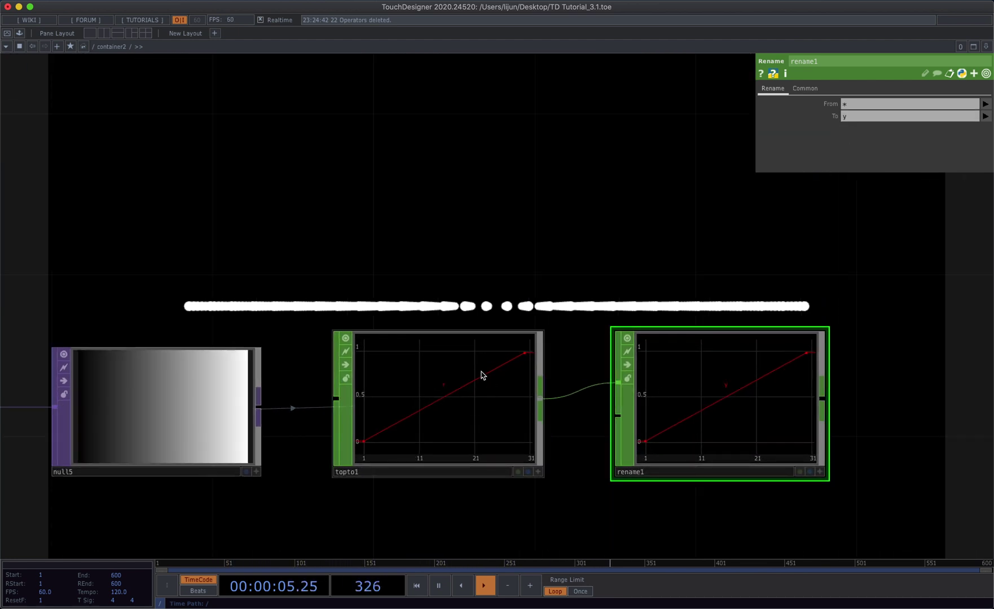
- Add a Null CHOP connected to the output of rename1
{"action": "left_click_drag", "start_coordinate": [863, 436], "coordinate": [556, 429]}
{"action": "scroll", "coordinate": [551, 430], "scroll_direction": "down", "scroll_amount": 4}
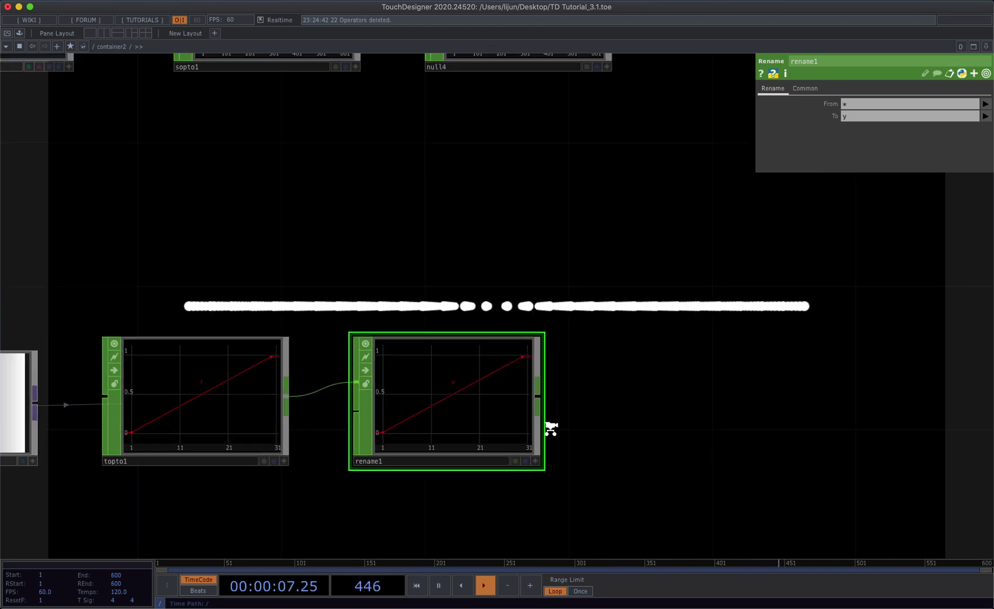
{"action": "scroll", "coordinate": [551, 432], "scroll_direction": "down", "scroll_amount": 2}
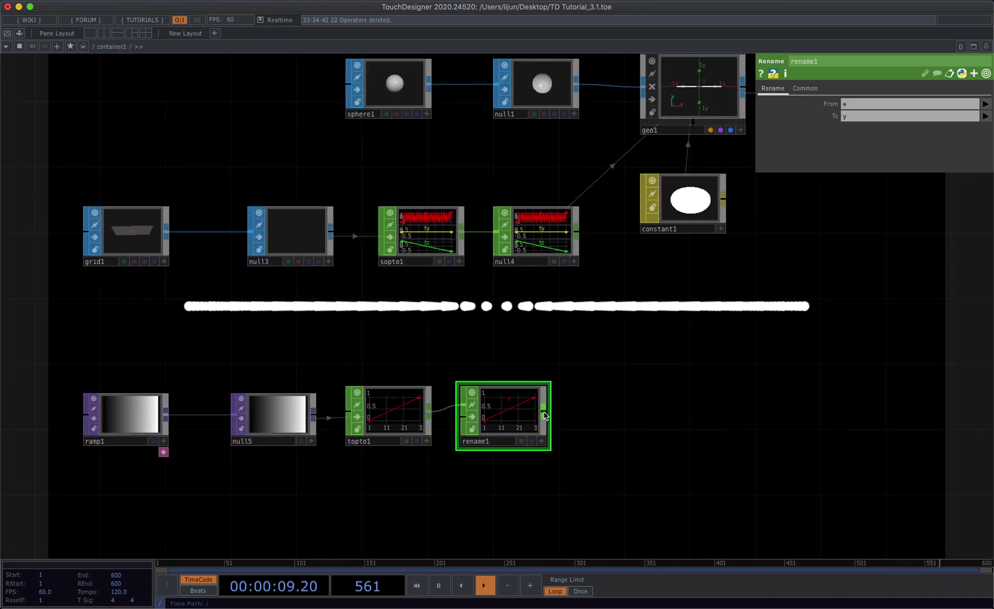
{"action": "right_click", "coordinate": [544, 416]}
{"action": "left_click", "coordinate": [567, 407]}
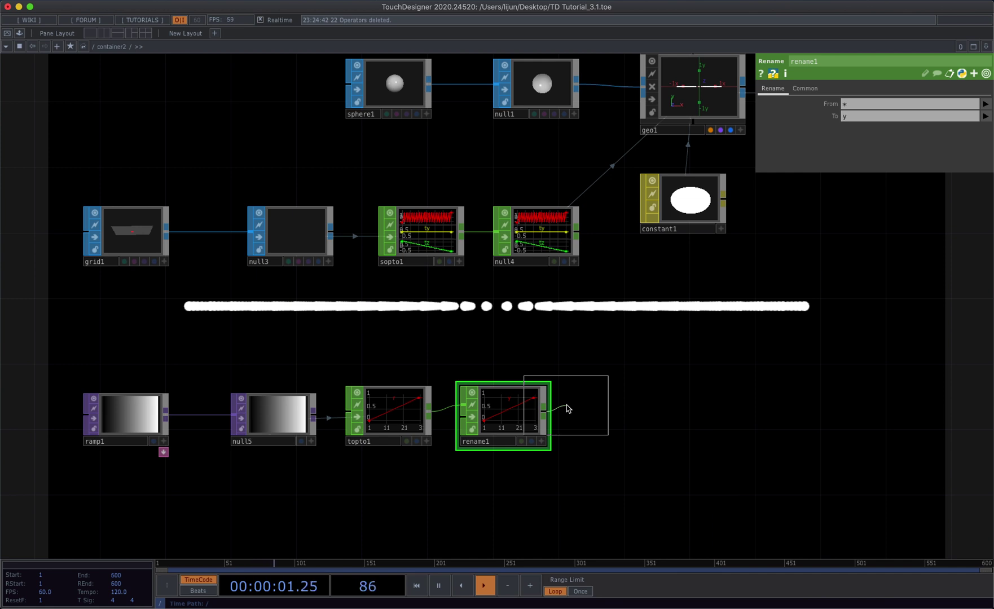
{"action": "left_click", "coordinate": [642, 412]}
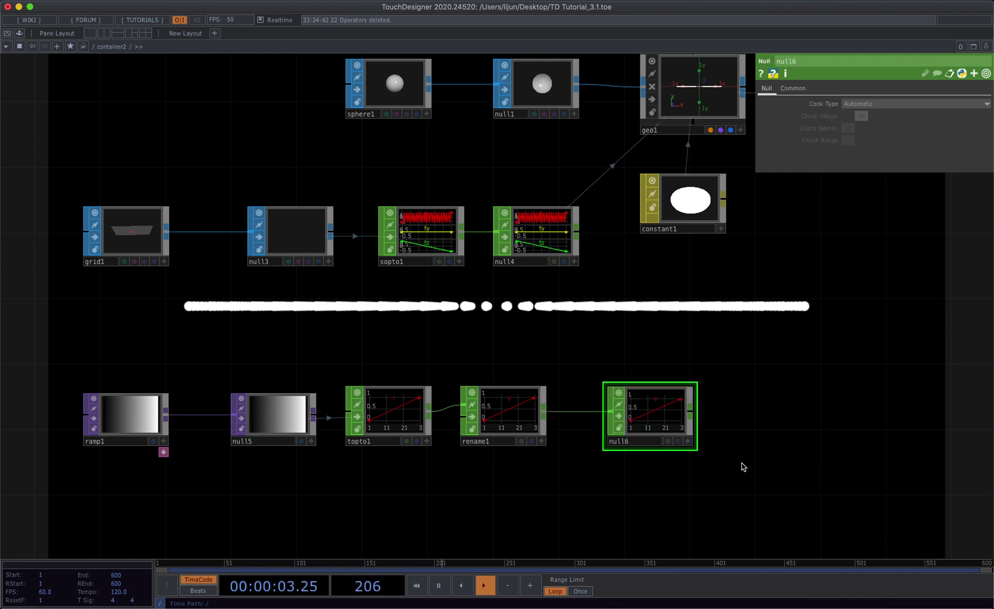
- Move the whole operator chain from ramp1 to null6 leftward relative to the grid1 chain
{"action": "left_click_drag", "start_coordinate": [749, 469], "coordinate": [118, 408]}
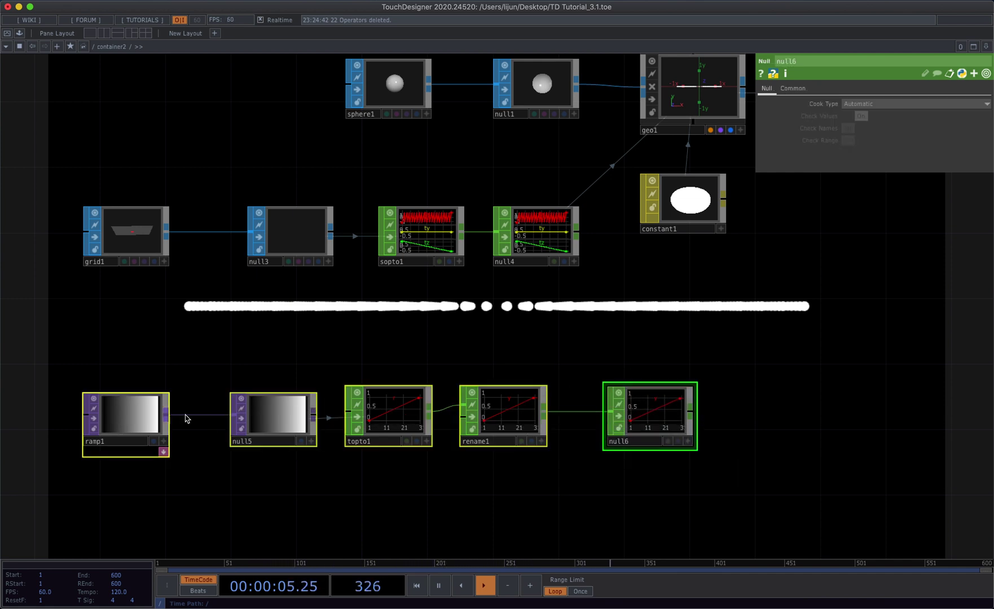
{"action": "scroll", "coordinate": [310, 417], "scroll_direction": "down", "scroll_amount": 3}
{"action": "left_click_drag", "start_coordinate": [526, 420], "coordinate": [676, 407]}
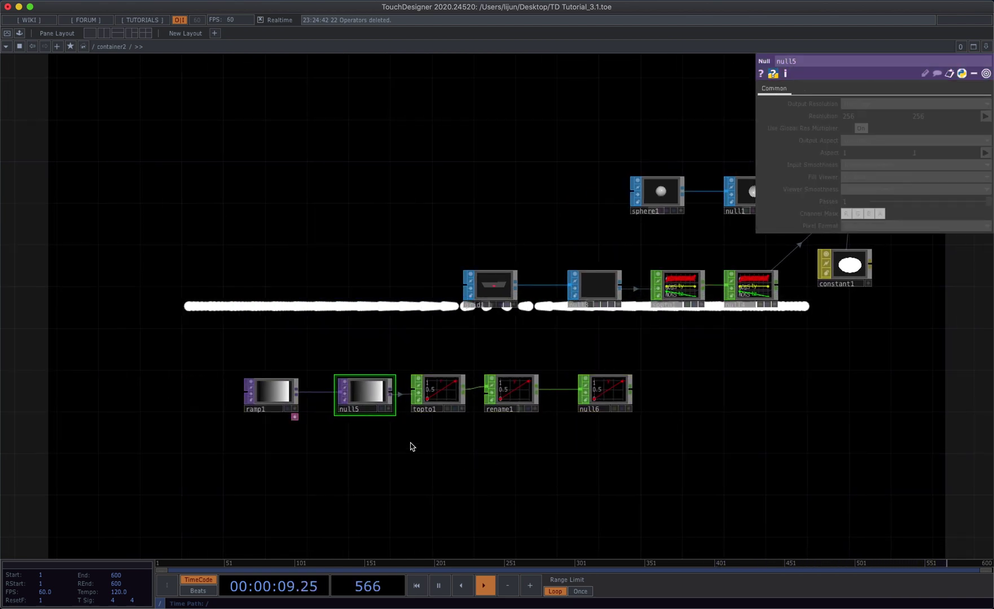
- Change the ramp type of ramp1 to Circular
{"action": "left_click", "coordinate": [279, 400]}
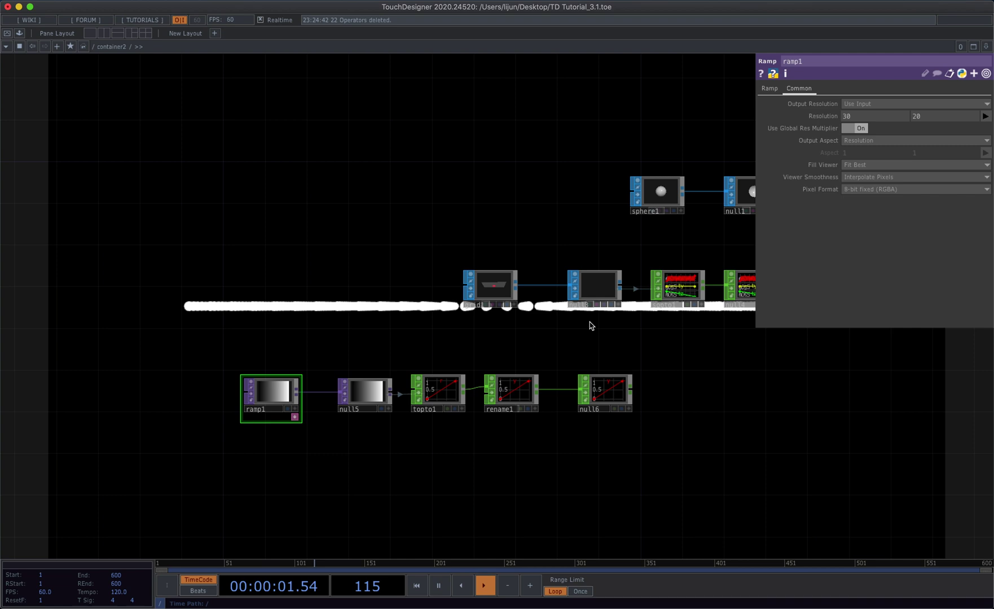
{"action": "left_click", "coordinate": [776, 91]}
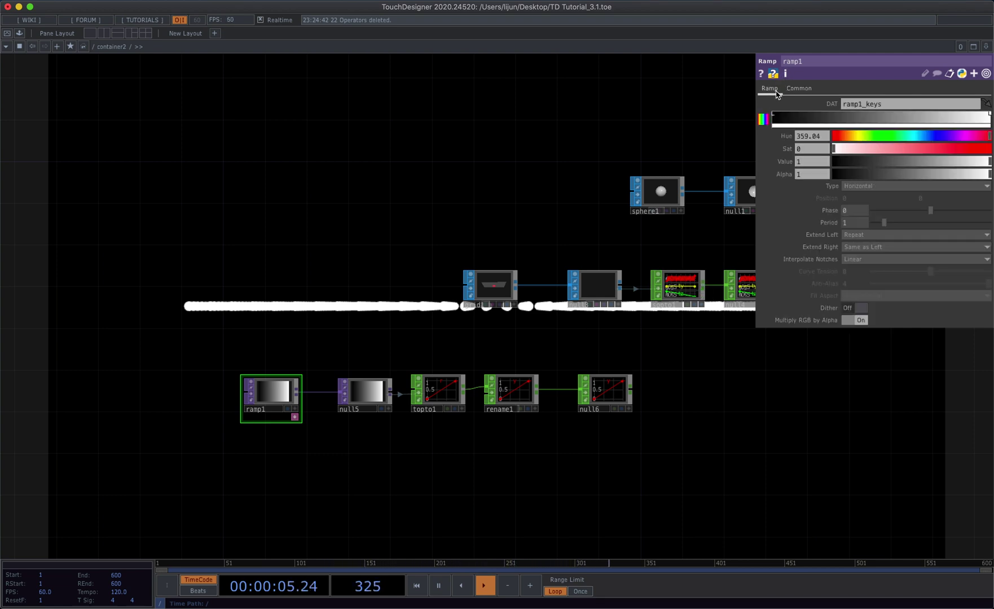
{"action": "left_click", "coordinate": [872, 186]}
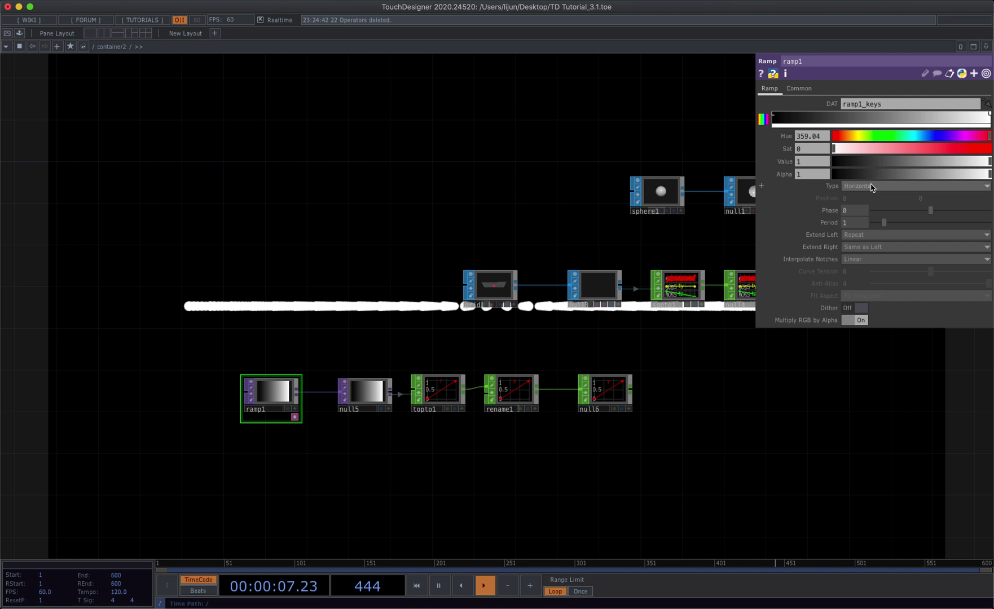
{"action": "left_click", "coordinate": [862, 227]}
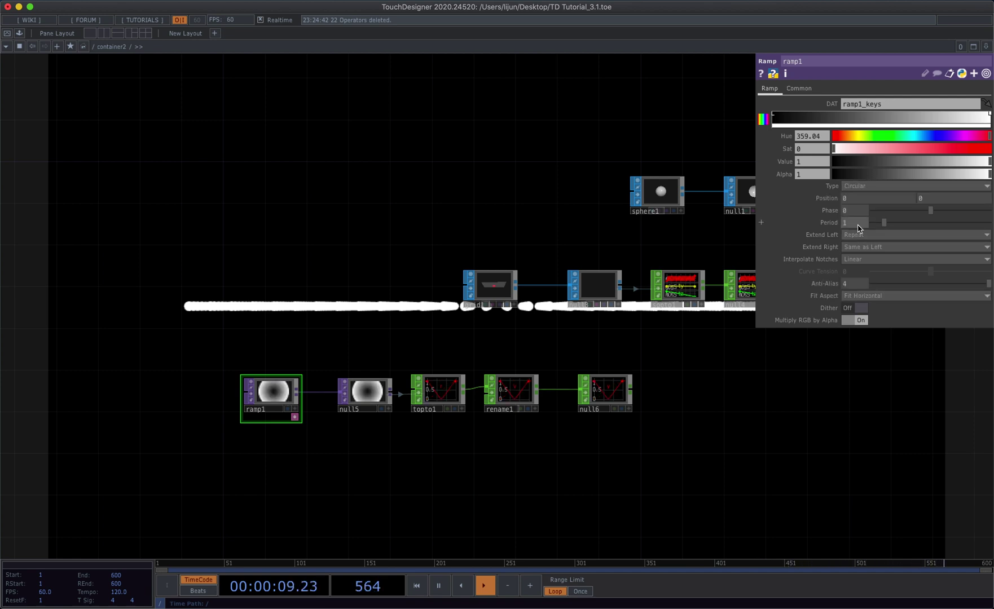
- Add two intermediate keys to the ramp1 gradient and lower the alpha of its white end key to about 0.046
{"action": "left_click", "coordinate": [856, 117]}
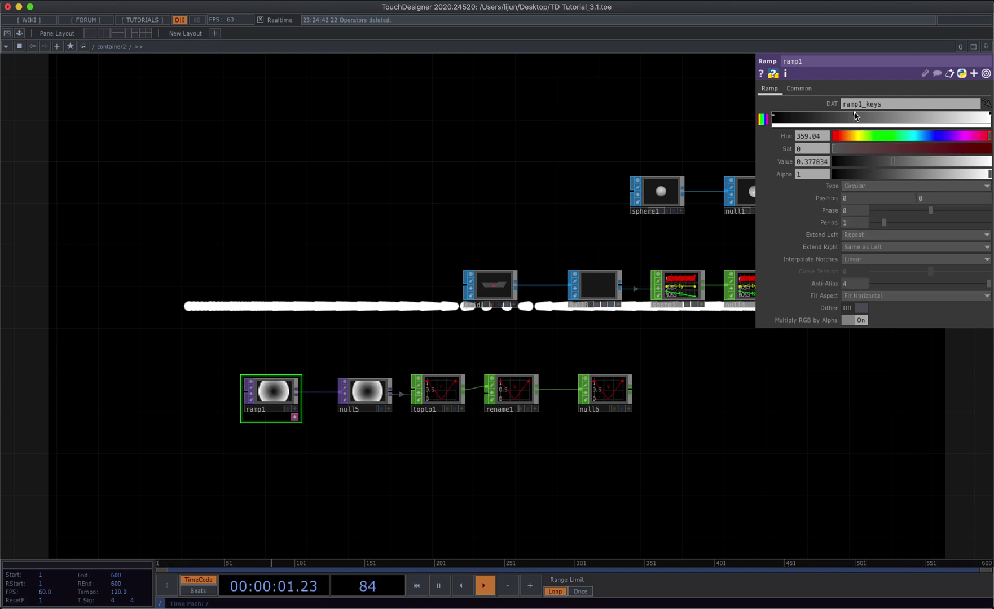
{"action": "left_click", "coordinate": [916, 117]}
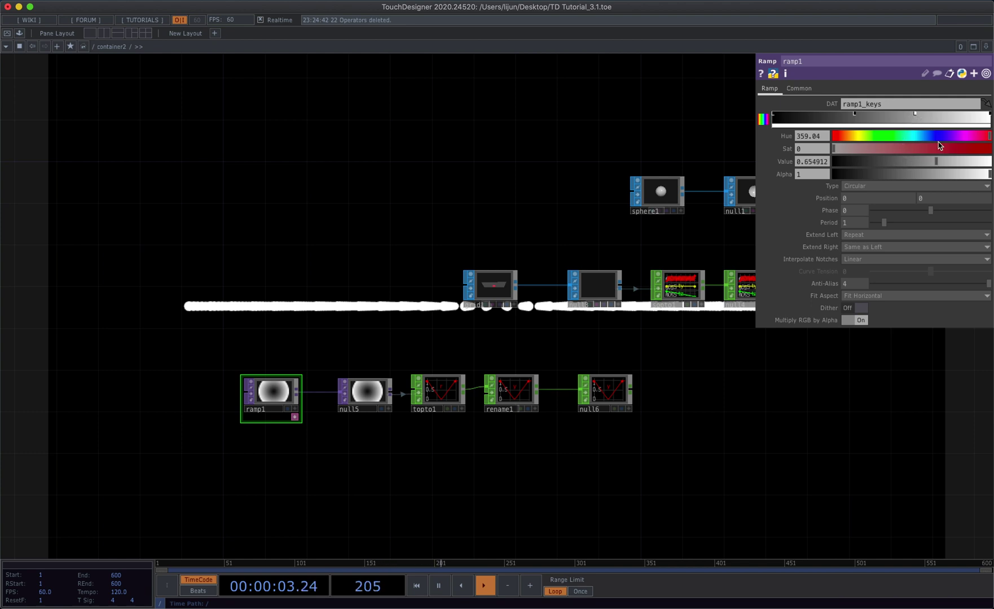
{"action": "left_click", "coordinate": [991, 114]}
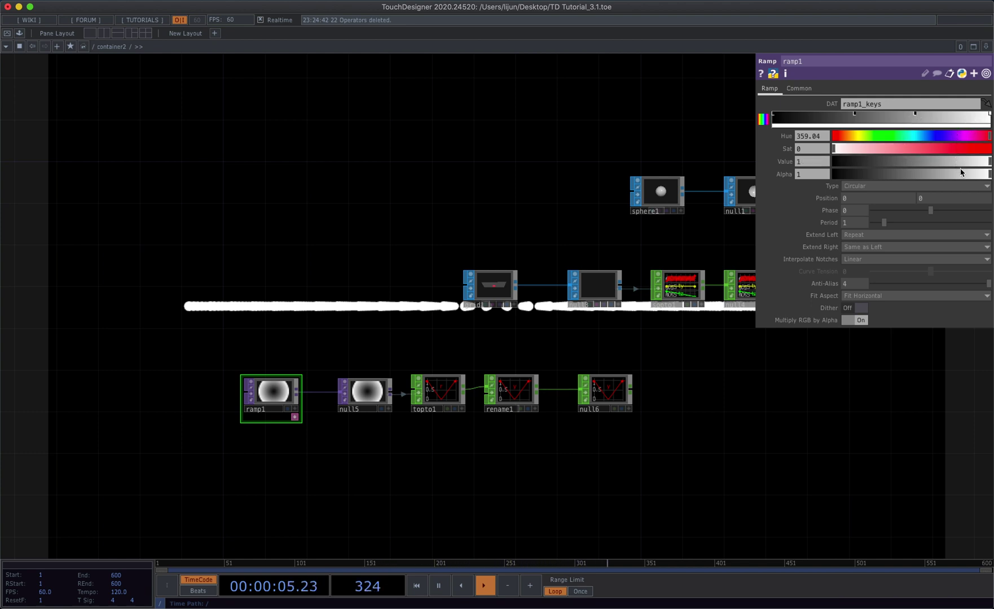
{"action": "left_click_drag", "start_coordinate": [961, 172], "coordinate": [838, 180]}
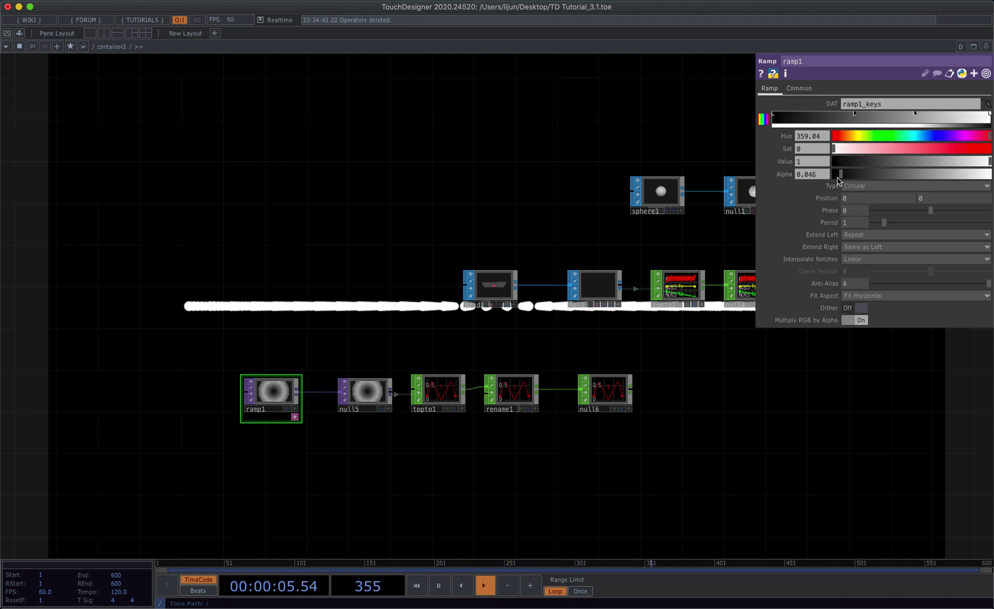
{"action": "left_click", "coordinate": [774, 114]}
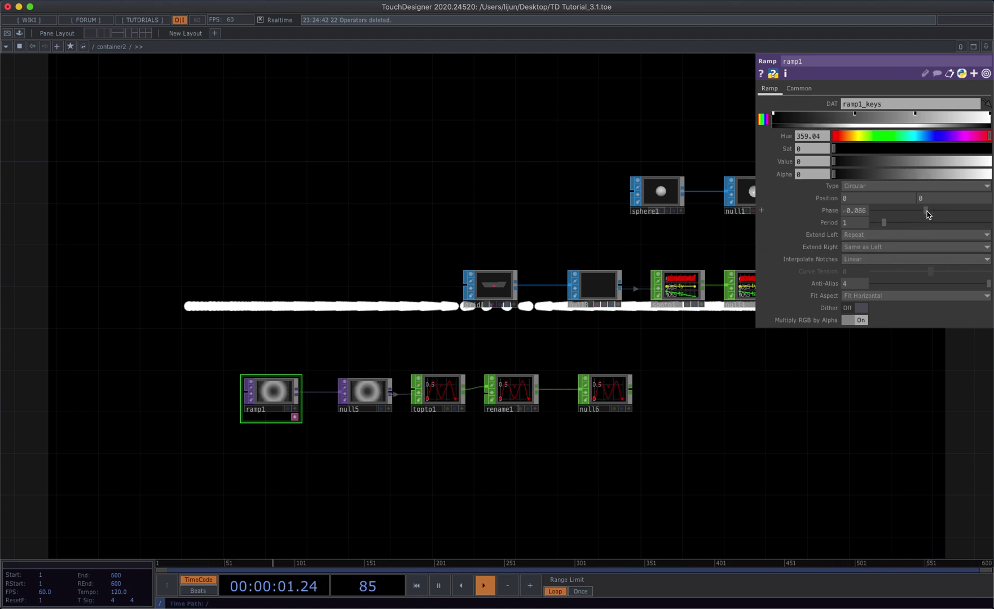
- Shift the phase of ramp1 to about -0.714, then bring it to 0.048
{"action": "left_click_drag", "start_coordinate": [928, 213], "coordinate": [896, 220]}
{"action": "scroll", "coordinate": [433, 414], "scroll_direction": "up", "scroll_amount": 5}
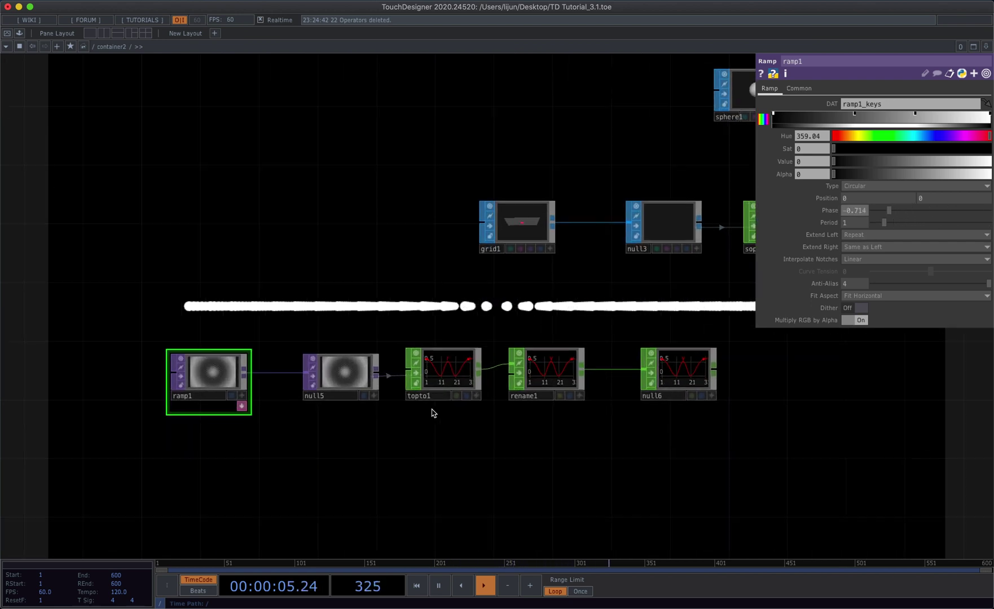
{"action": "left_click_drag", "start_coordinate": [889, 212], "coordinate": [934, 222]}
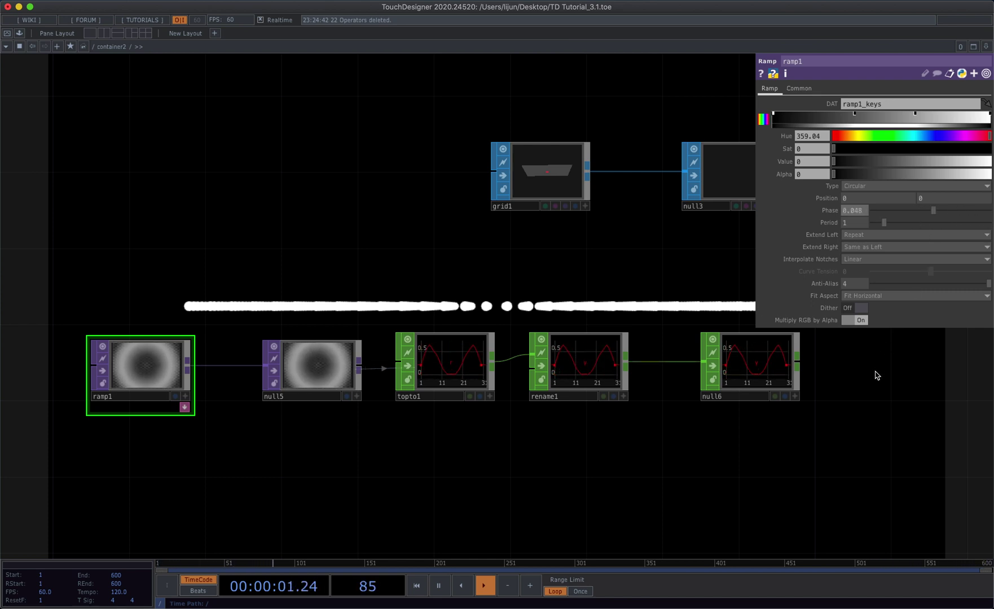
- Move grid1, null3 and sopto1 leftward together to make room between sopto1 and null4
{"action": "left_click_drag", "start_coordinate": [854, 383], "coordinate": [571, 436]}
{"action": "scroll", "coordinate": [572, 436], "scroll_direction": "down", "scroll_amount": 3}
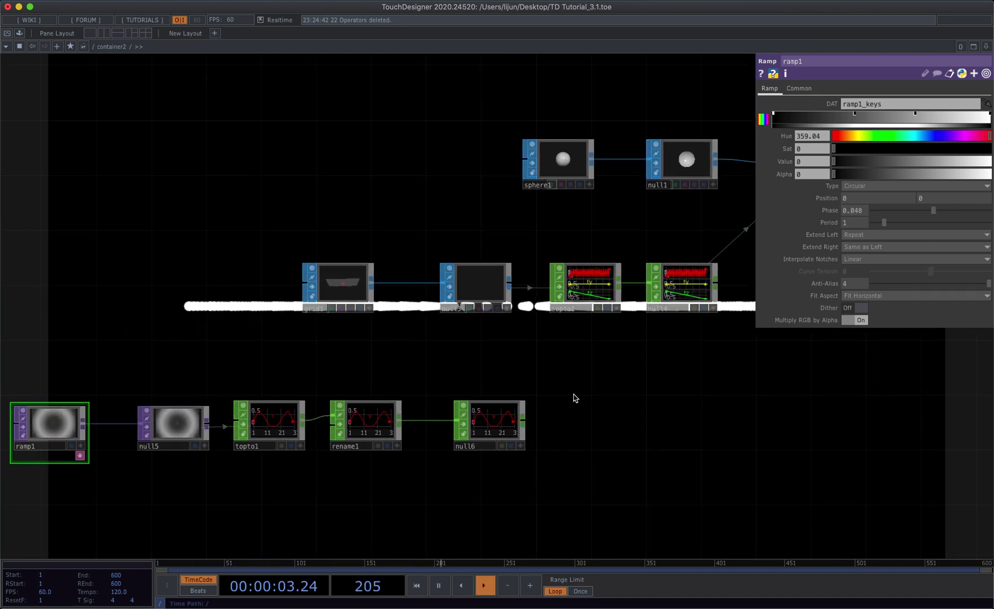
{"action": "right_click_drag", "start_coordinate": [617, 351], "coordinate": [239, 246]}
{"action": "left_click_drag", "start_coordinate": [564, 282], "coordinate": [413, 282]}
- Insert a Merge CHOP into the connection between sopto1 and null4
{"action": "right_click", "coordinate": [559, 286]}
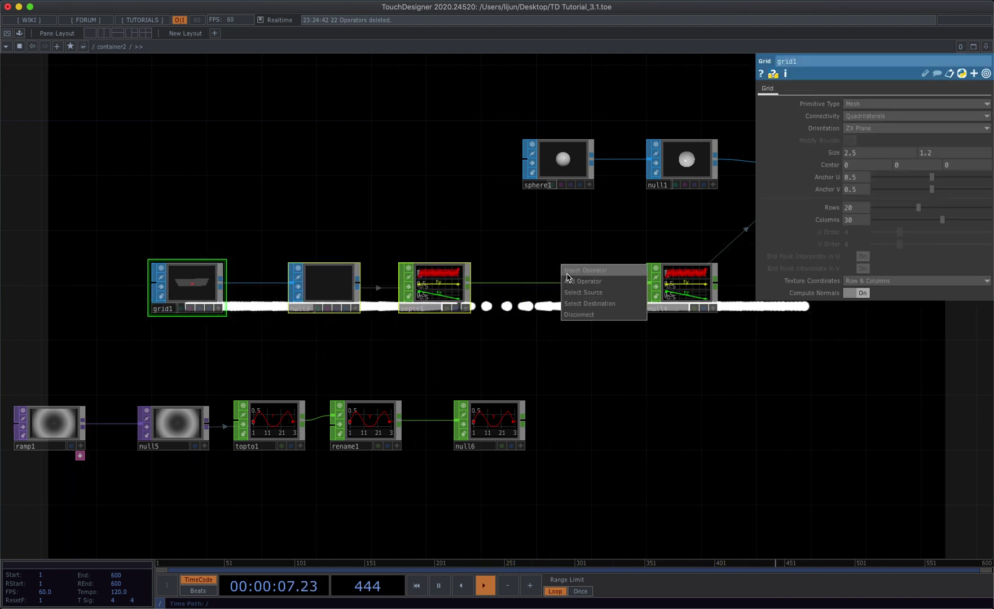
{"action": "left_click", "coordinate": [573, 270]}
{"action": "type", "text": "m"}
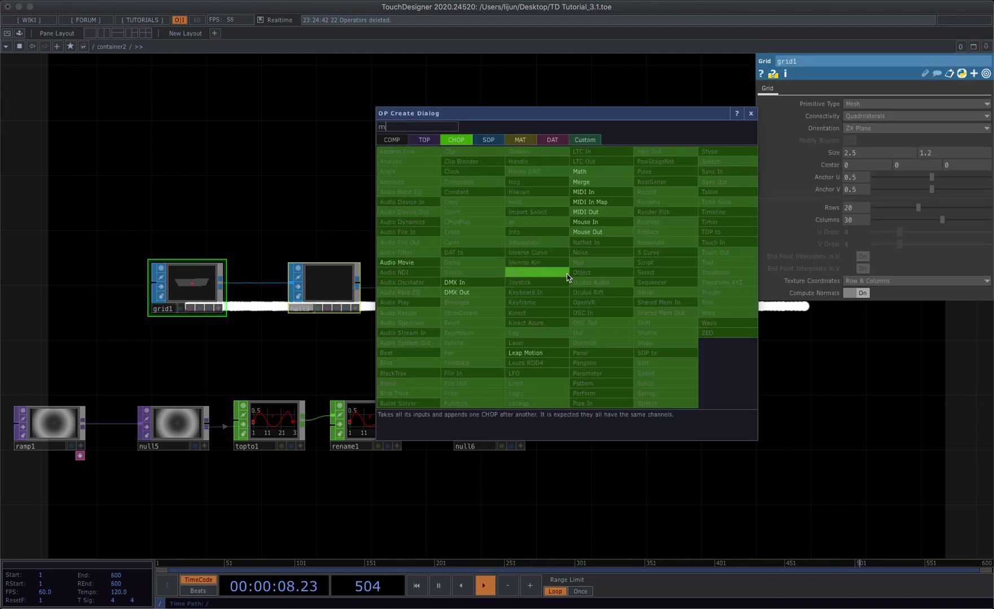
{"action": "left_click", "coordinate": [595, 182]}
{"action": "left_click", "coordinate": [583, 314]}
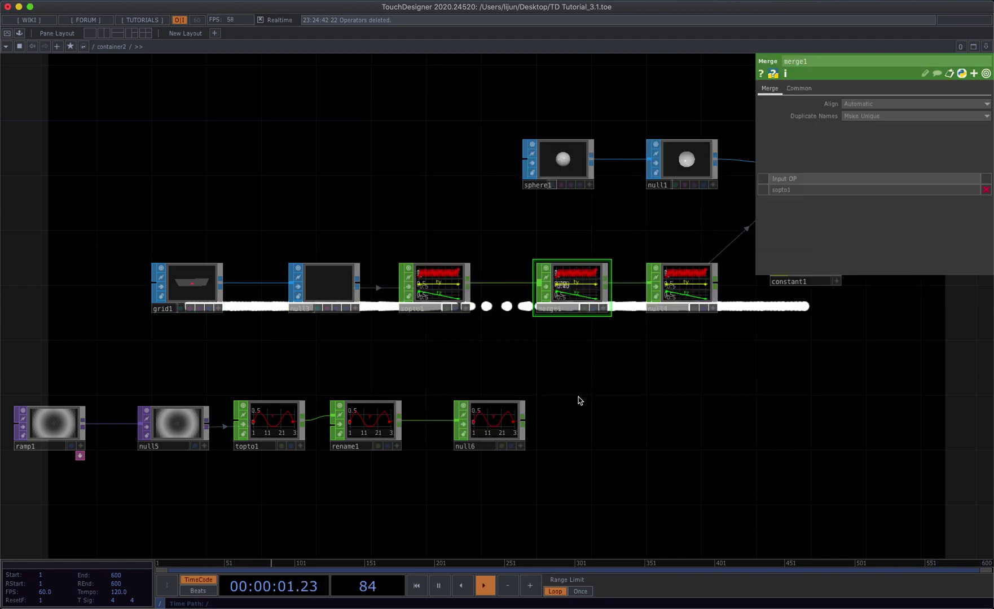
- Connect the output of null6 to merge1 as its second input
{"action": "left_click_drag", "start_coordinate": [525, 332], "coordinate": [565, 294]}
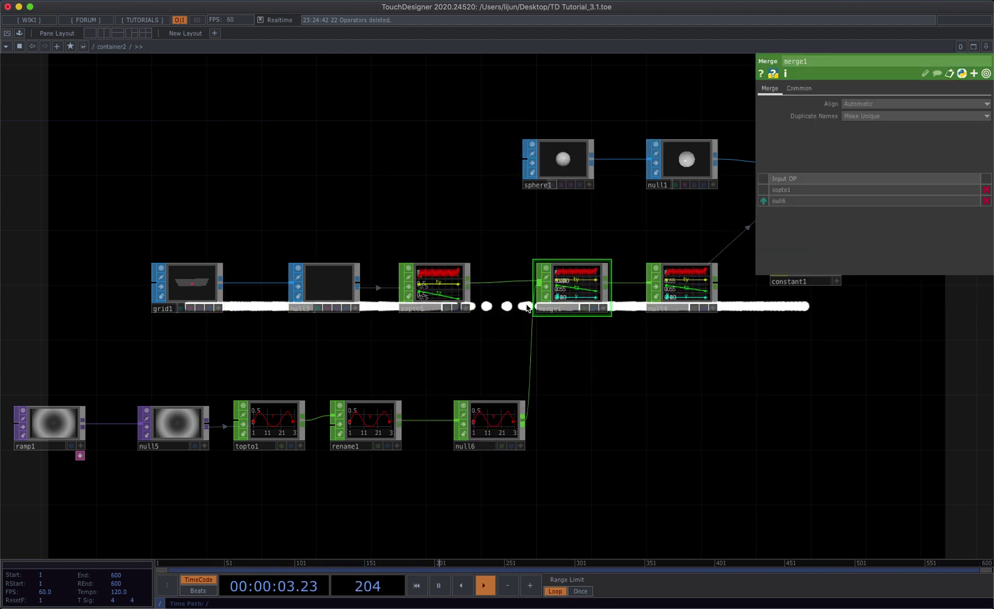
{"action": "scroll", "coordinate": [415, 395], "scroll_direction": "right", "scroll_amount": 8}
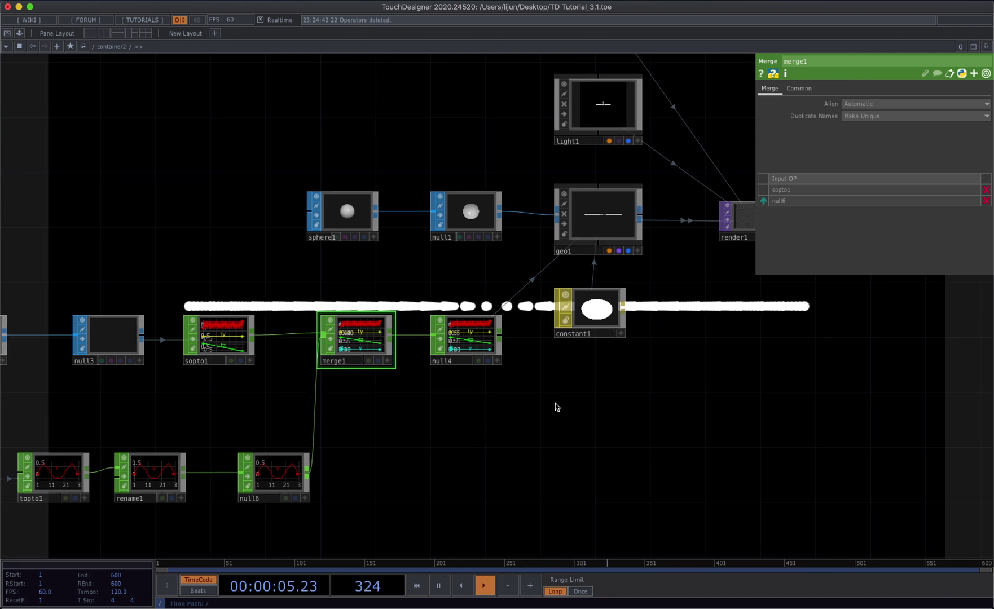
{"action": "scroll", "coordinate": [452, 457], "scroll_direction": "left", "scroll_amount": 9}
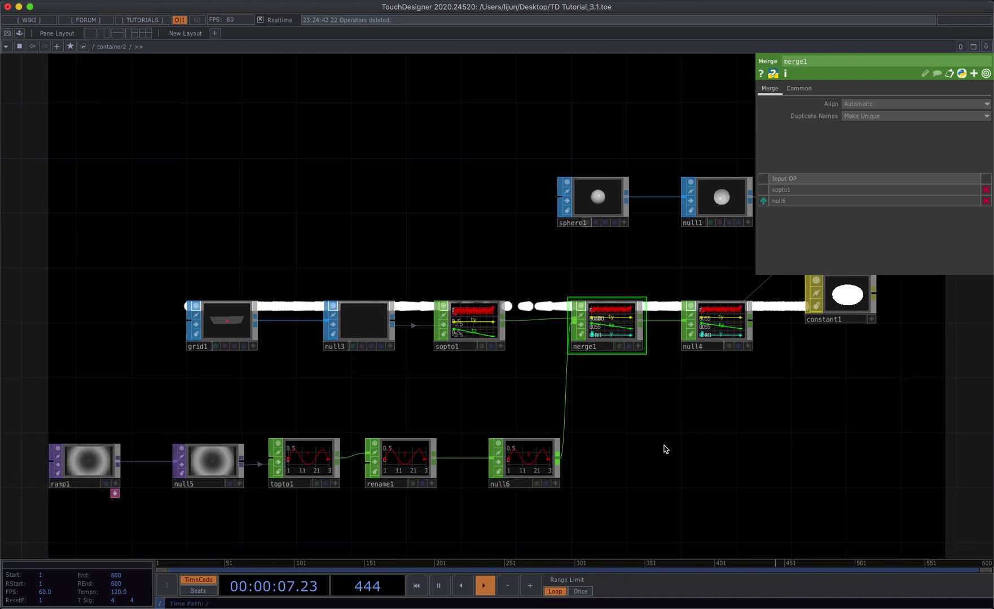
- Move rename1 right so it sits close beside null6, leaving space after topto1
{"action": "scroll", "coordinate": [666, 450], "scroll_direction": "left", "scroll_amount": 4}
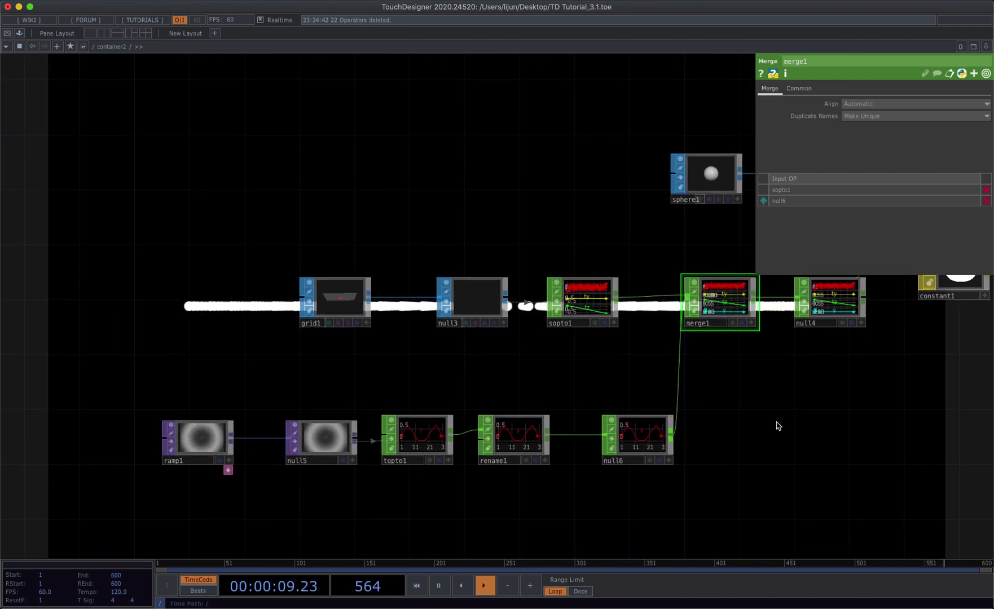
{"action": "left_click_drag", "start_coordinate": [529, 493], "coordinate": [591, 495]}
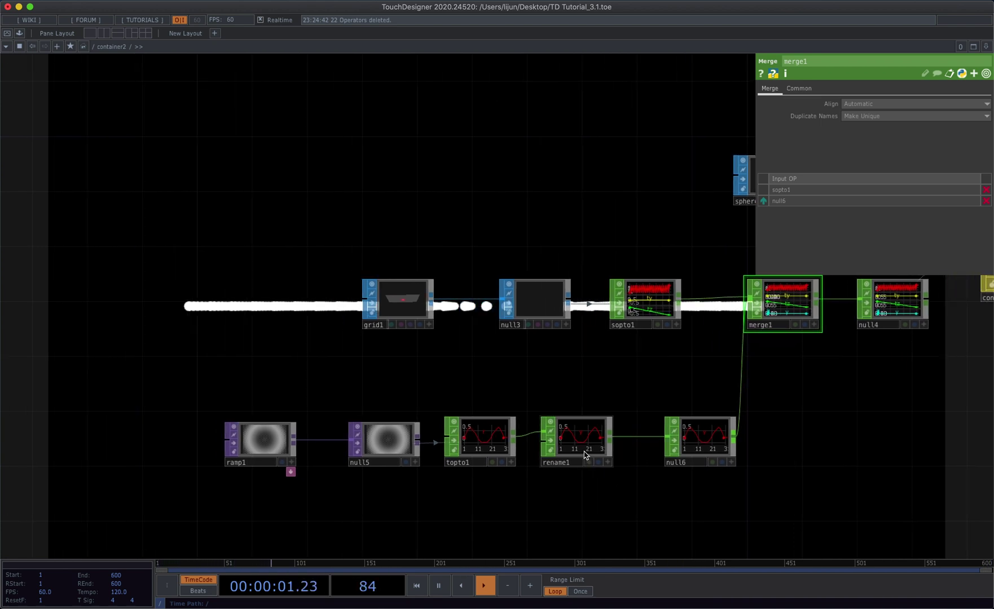
{"action": "left_click_drag", "start_coordinate": [575, 452], "coordinate": [614, 449]}
{"action": "middle_click_drag", "start_coordinate": [522, 456], "coordinate": [560, 474]}
{"action": "scroll", "coordinate": [609, 459], "scroll_direction": "left", "scroll_amount": 4}
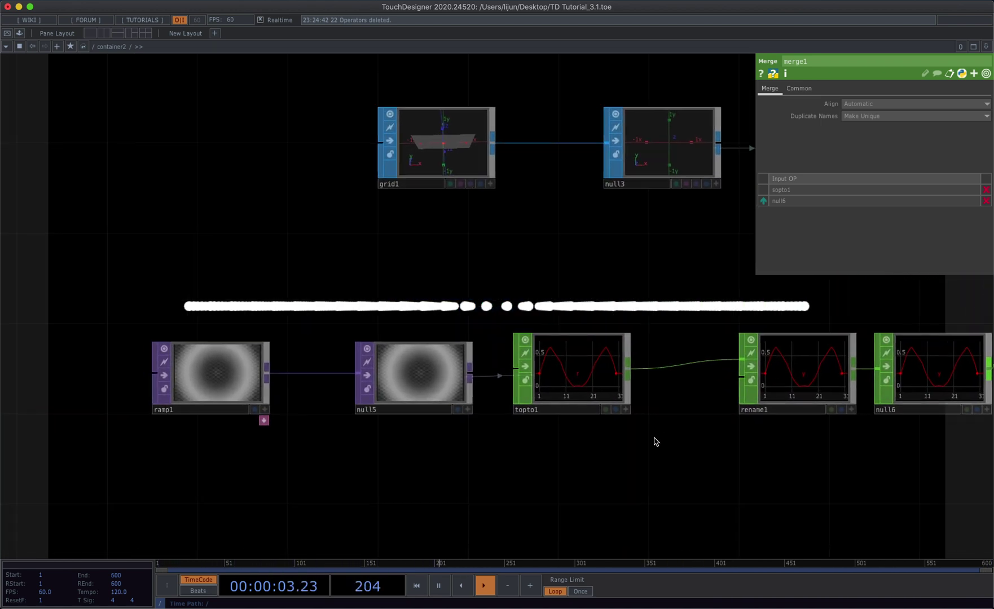
- Open the crop settings of topto1
{"action": "scroll", "coordinate": [594, 384], "scroll_direction": "right", "scroll_amount": 3}
{"action": "scroll", "coordinate": [597, 381], "scroll_direction": "up", "scroll_amount": 3}
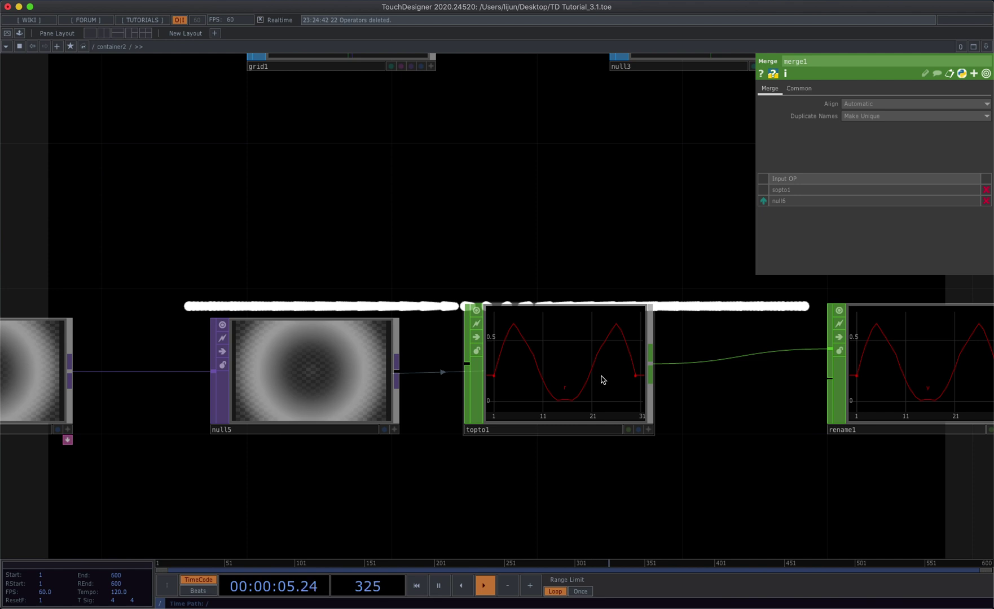
{"action": "left_click", "coordinate": [598, 382]}
{"action": "left_click", "coordinate": [795, 91]}
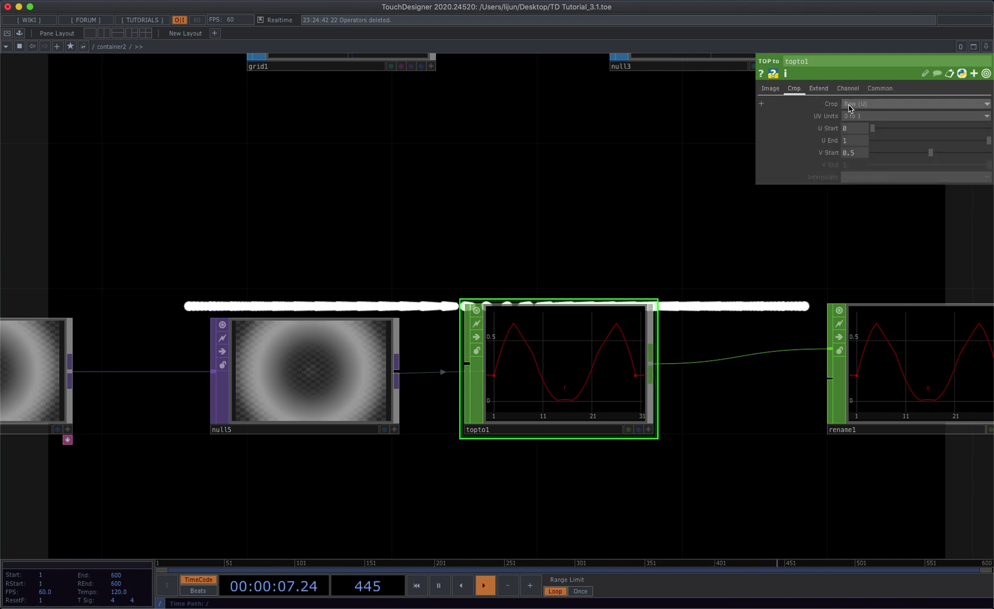
- Move ramp1, null5 and topto1 leftward together to widen the gap between topto1 and rename1
{"action": "scroll", "coordinate": [667, 254], "scroll_direction": "down", "scroll_amount": 3}
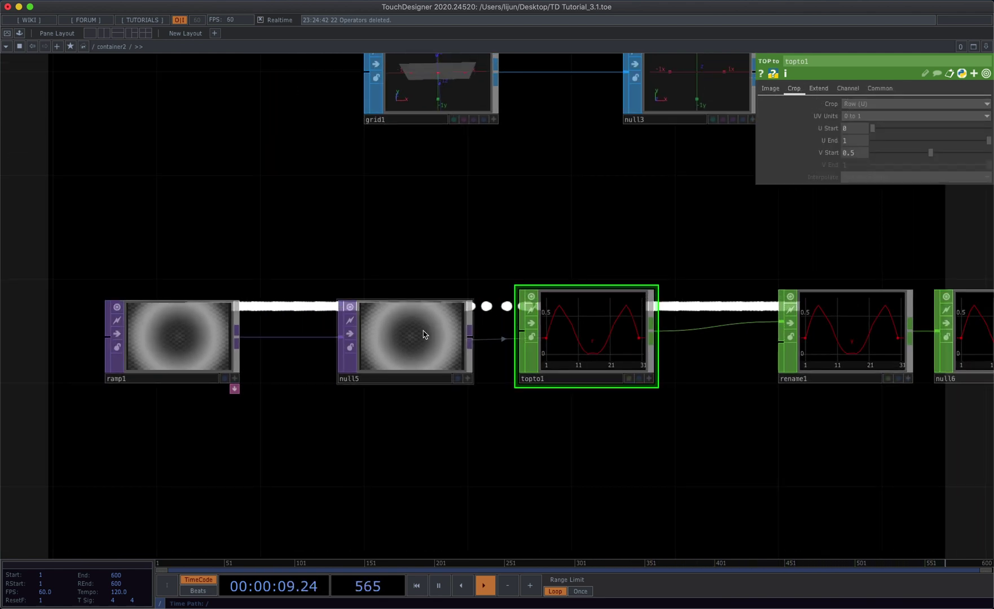
{"action": "scroll", "coordinate": [555, 434], "scroll_direction": "down", "scroll_amount": 3}
{"action": "left_click_drag", "start_coordinate": [590, 479], "coordinate": [236, 359]}
{"action": "left_click_drag", "start_coordinate": [544, 386], "coordinate": [385, 386]}
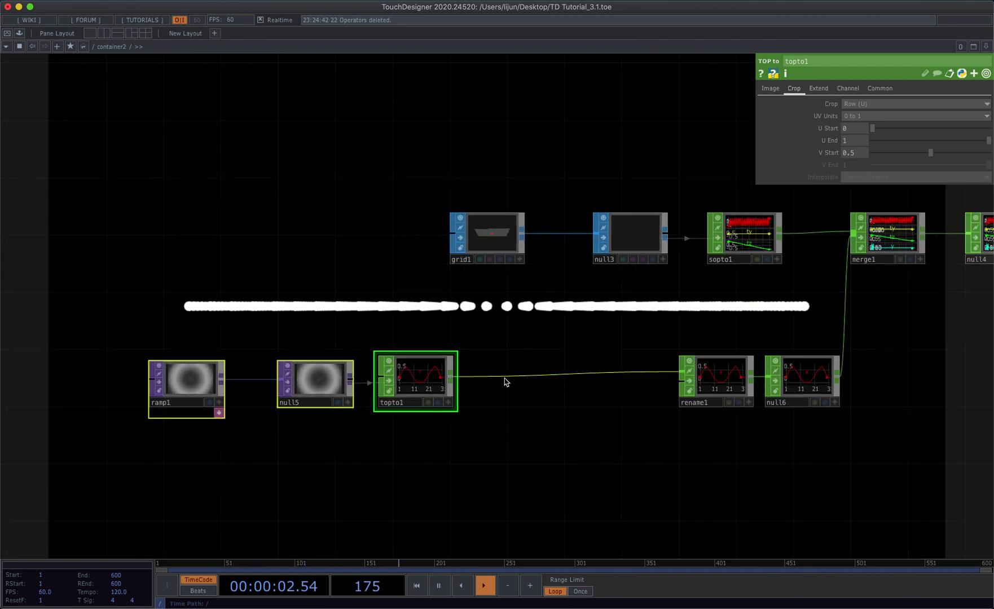
- Insert a Shuffle CHOP into the connection between topto1 and rename1
{"action": "right_click", "coordinate": [539, 379]}
{"action": "left_click", "coordinate": [550, 368]}
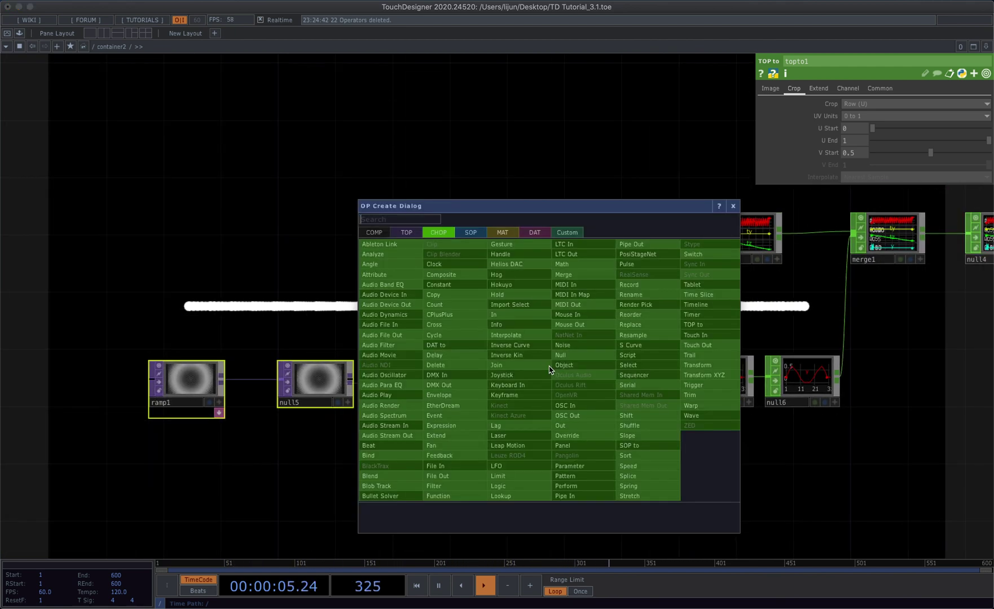
{"action": "type", "text": "s"}
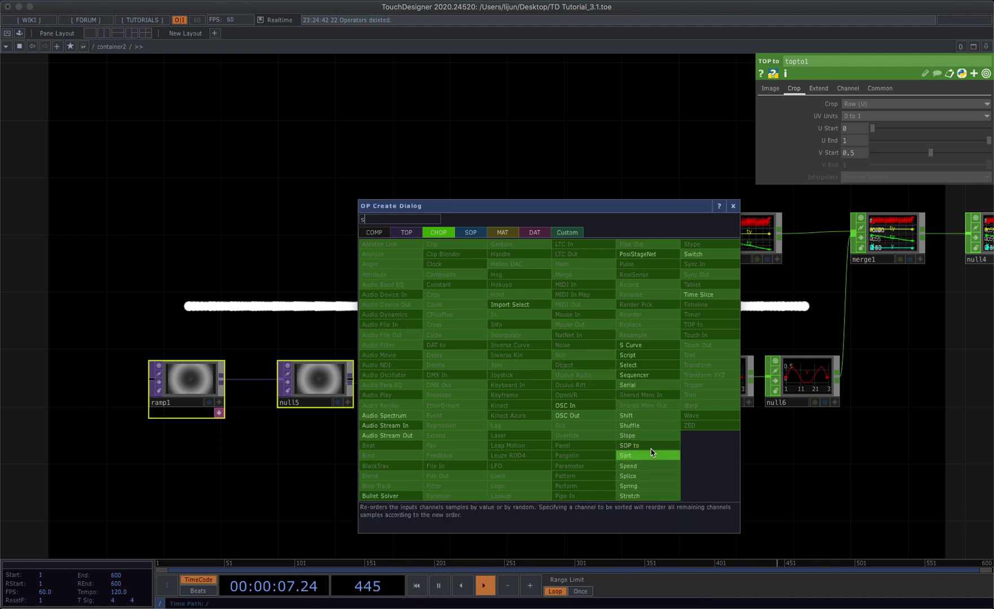
{"action": "left_click", "coordinate": [649, 425]}
{"action": "left_click", "coordinate": [557, 386]}
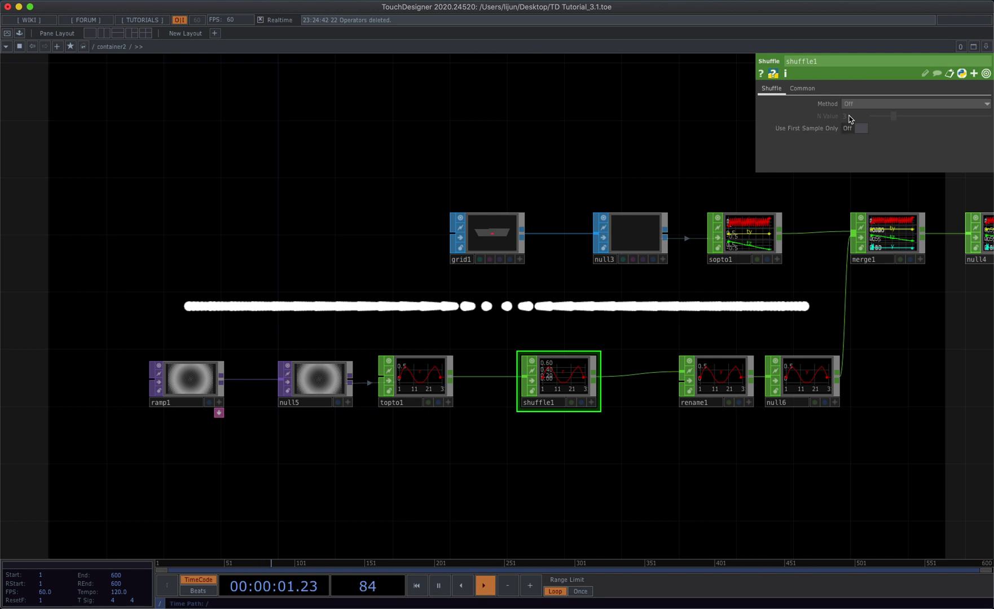
- Set the method of shuffle1 to Sequence Channels by Name
{"action": "left_click", "coordinate": [861, 104]}
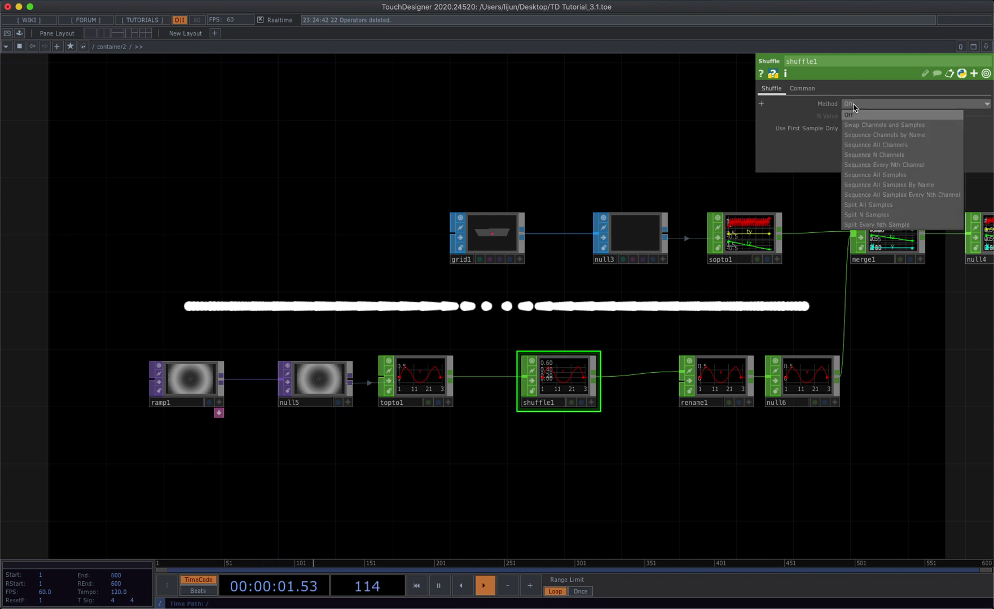
{"action": "left_click", "coordinate": [878, 136]}
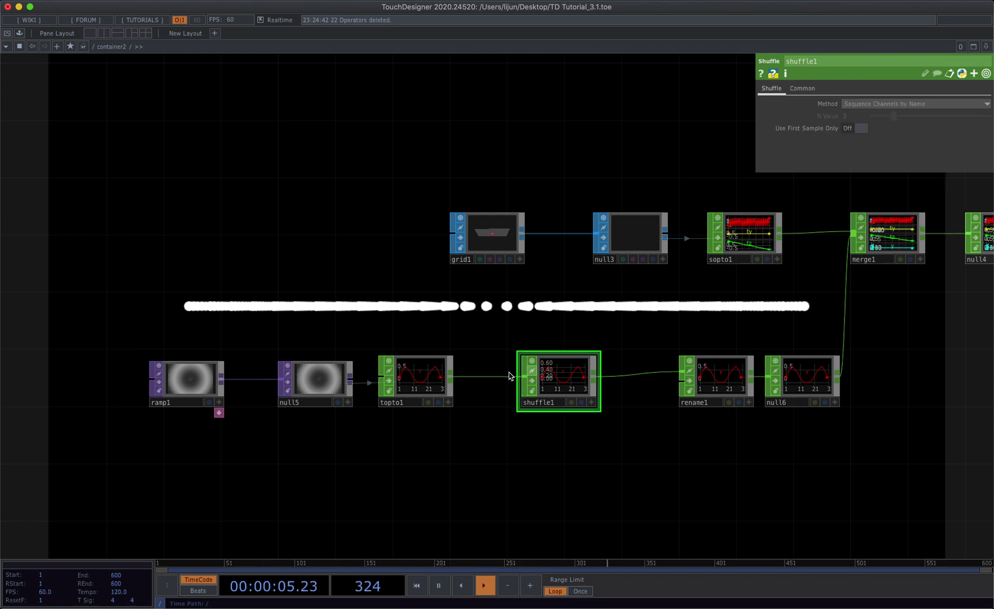
{"action": "scroll", "coordinate": [434, 378], "scroll_direction": "up", "scroll_amount": 5}
{"action": "left_click_drag", "start_coordinate": [551, 326], "coordinate": [623, 323]}
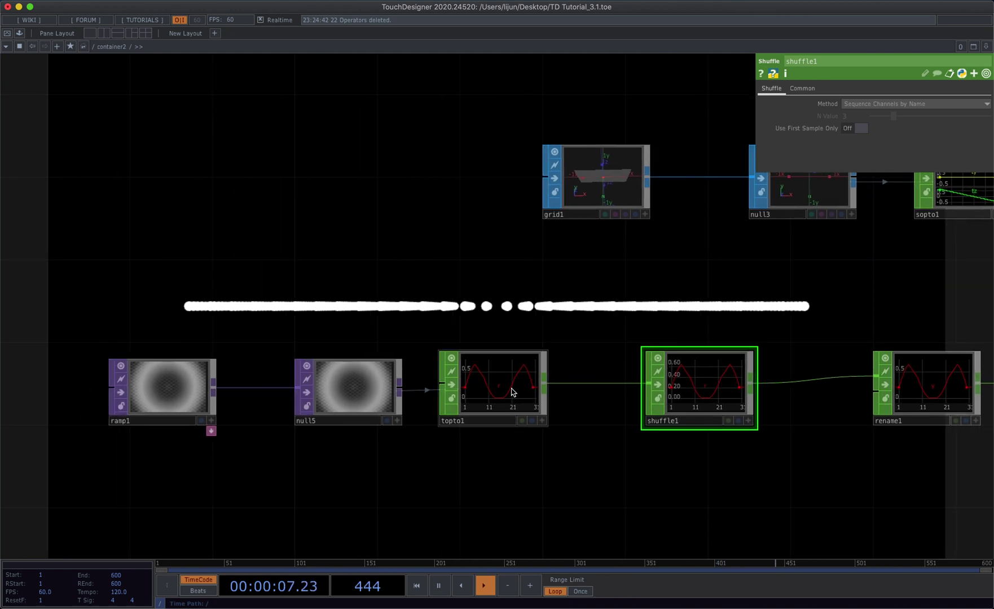
- Set the crop of topto1 to Full Image
{"action": "left_click", "coordinate": [513, 393]}
{"action": "left_click", "coordinate": [855, 105]}
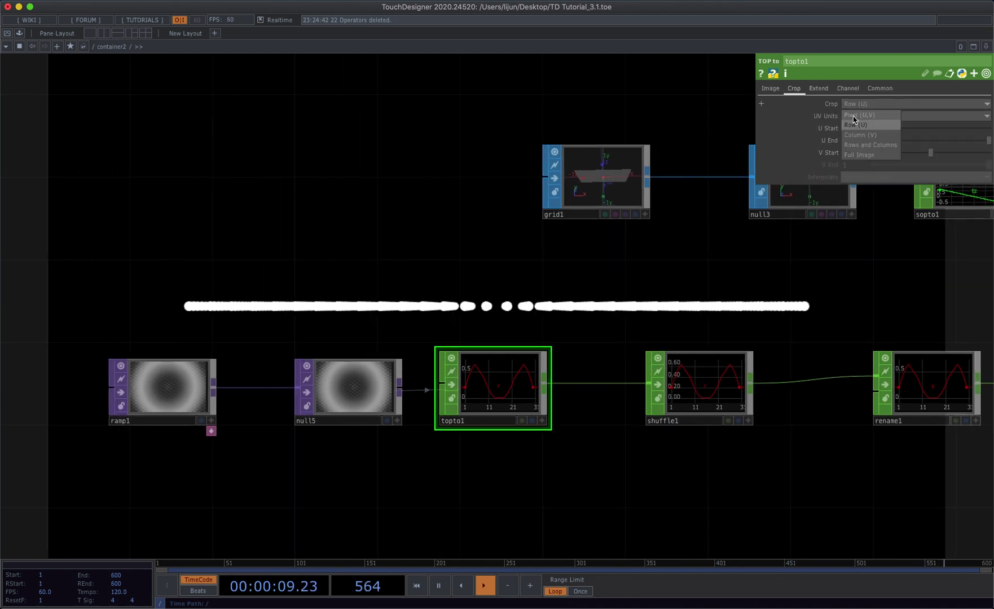
{"action": "left_click", "coordinate": [864, 155]}
{"action": "scroll", "coordinate": [757, 328], "scroll_direction": "up", "scroll_amount": 1}
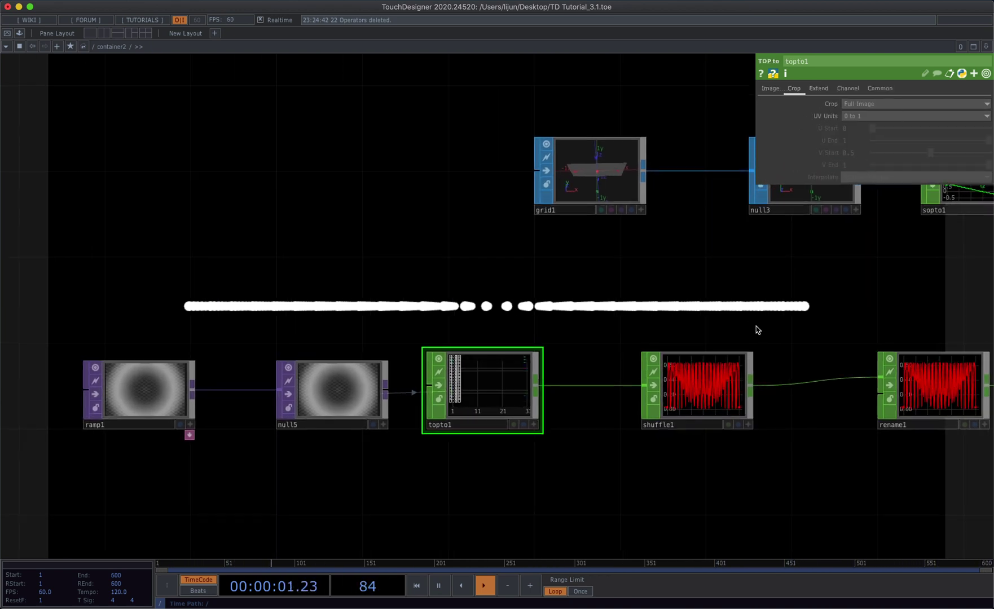
- Shift the phase of ramp1 to about -0.076
{"action": "left_click", "coordinate": [163, 390]}
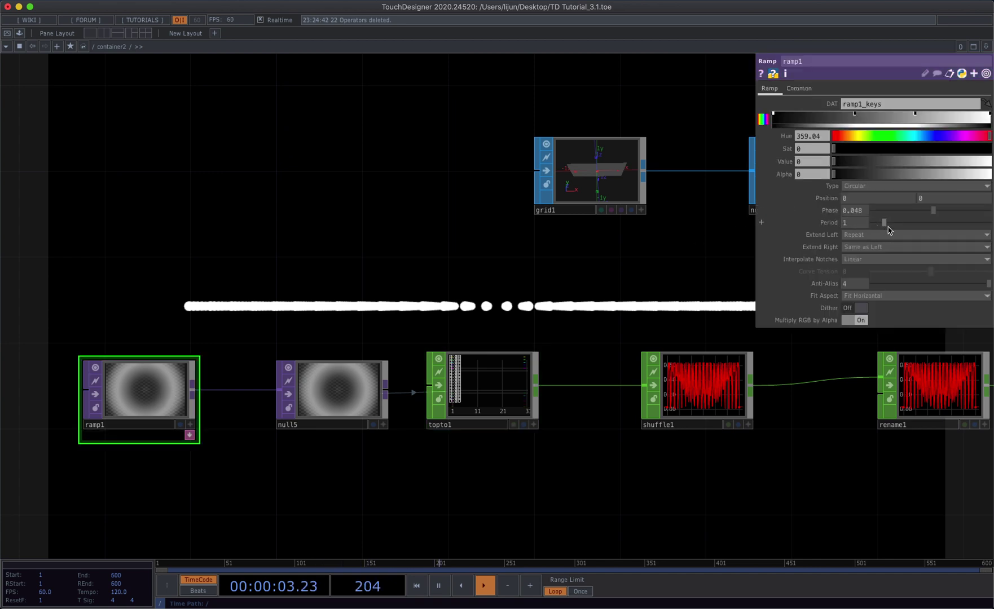
{"action": "left_click_drag", "start_coordinate": [915, 212], "coordinate": [937, 210]}
- Assign the y channel to the instance Translate Y of geo1
{"action": "left_click_drag", "start_coordinate": [608, 443], "coordinate": [348, 443]}
{"action": "scroll", "coordinate": [441, 437], "scroll_direction": "down", "scroll_amount": 5}
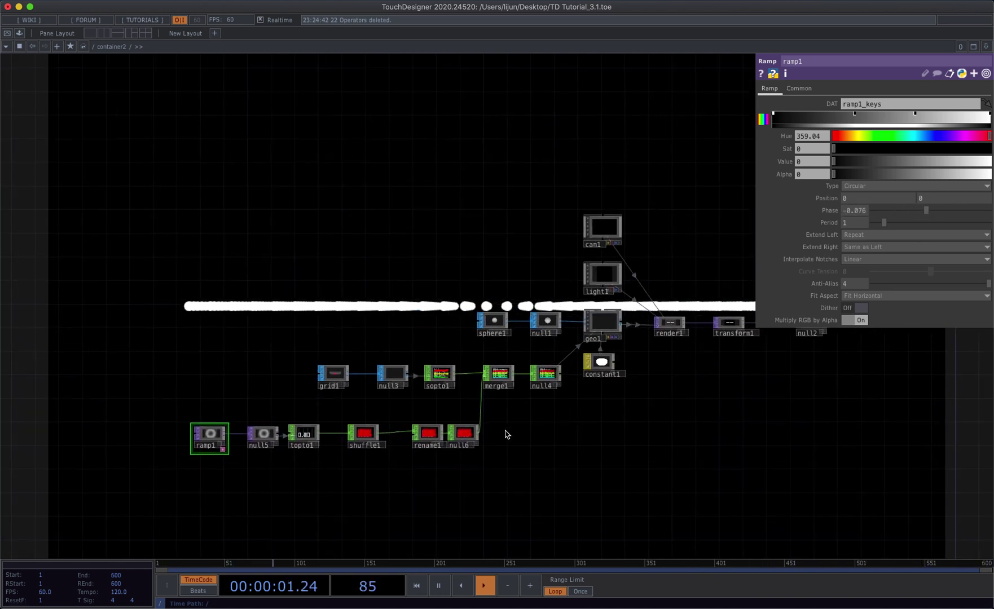
{"action": "left_click", "coordinate": [600, 327]}
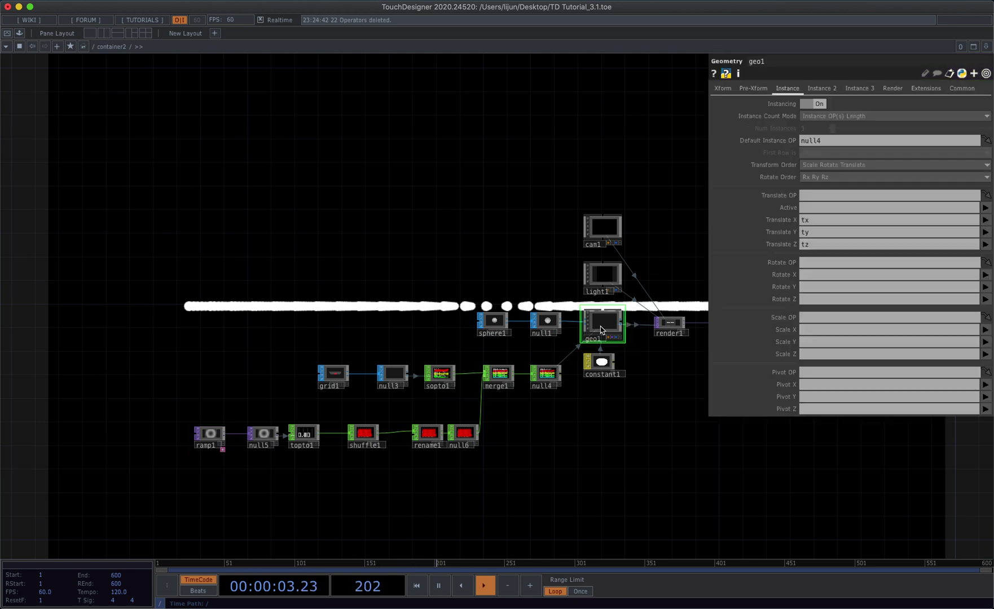
{"action": "left_click", "coordinate": [984, 232]}
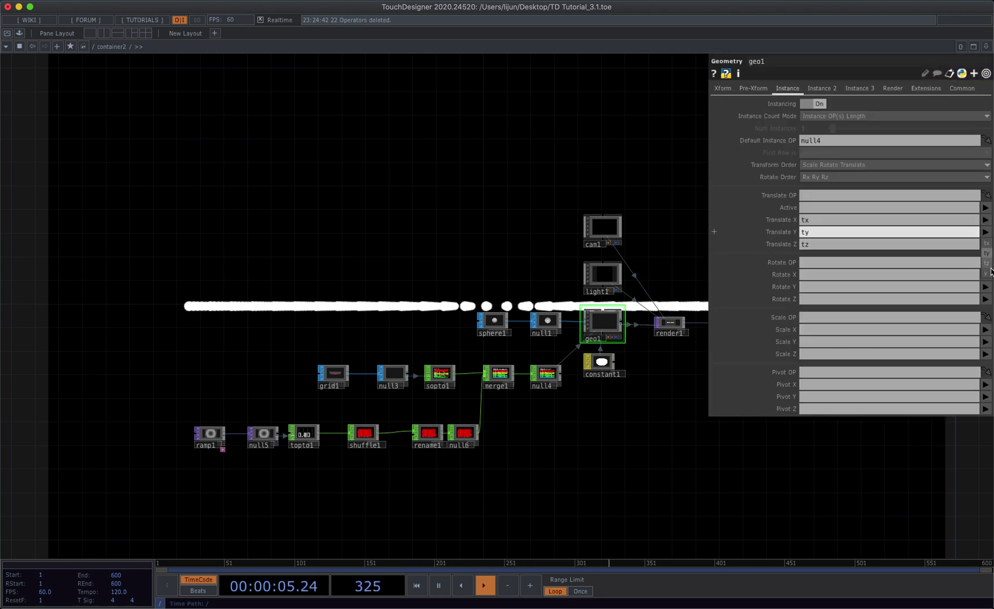
{"action": "left_click", "coordinate": [990, 271]}
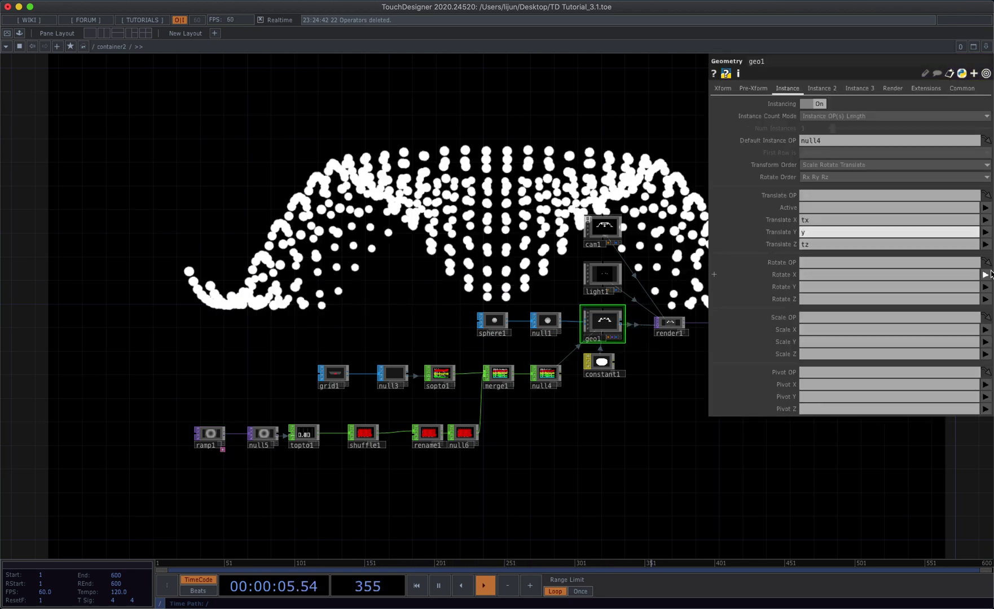
- Shift the phase of ramp1 to about 0.546
{"action": "left_click", "coordinate": [220, 445]}
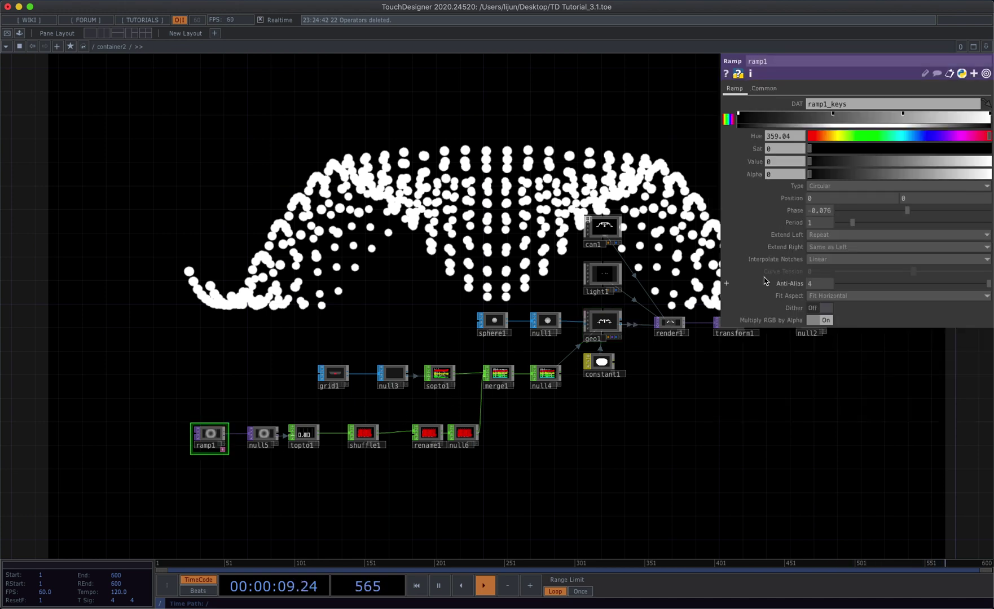
{"action": "left_click_drag", "start_coordinate": [916, 217], "coordinate": [964, 231]}
{"action": "scroll", "coordinate": [619, 406], "scroll_direction": "right", "scroll_amount": 3}
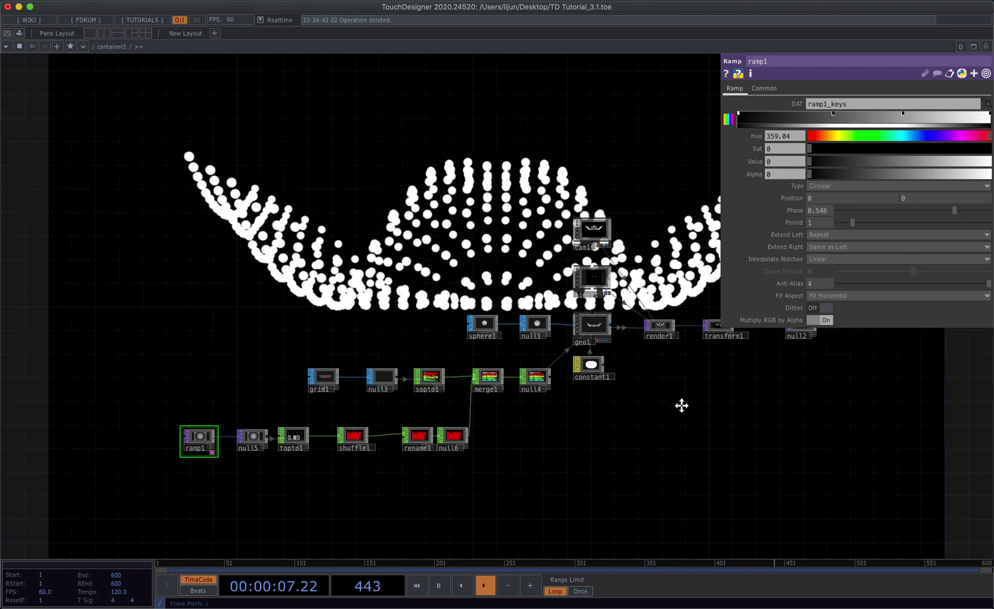
- Try a Z translation of 0.2 on geo1, undo it, and set its Y translation to -0.4 instead
{"action": "left_click", "coordinate": [567, 338]}
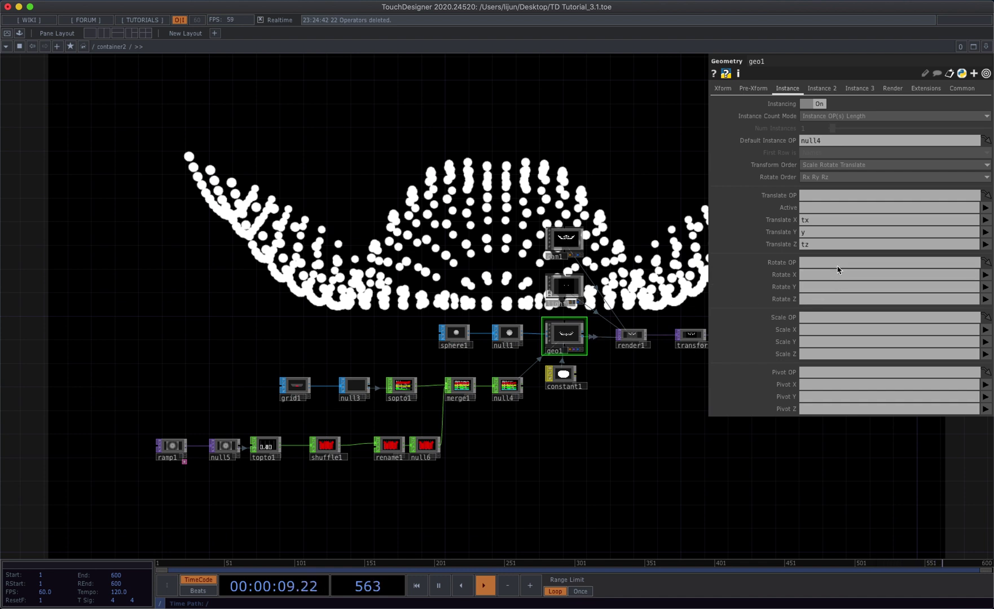
{"action": "left_click", "coordinate": [723, 91]}
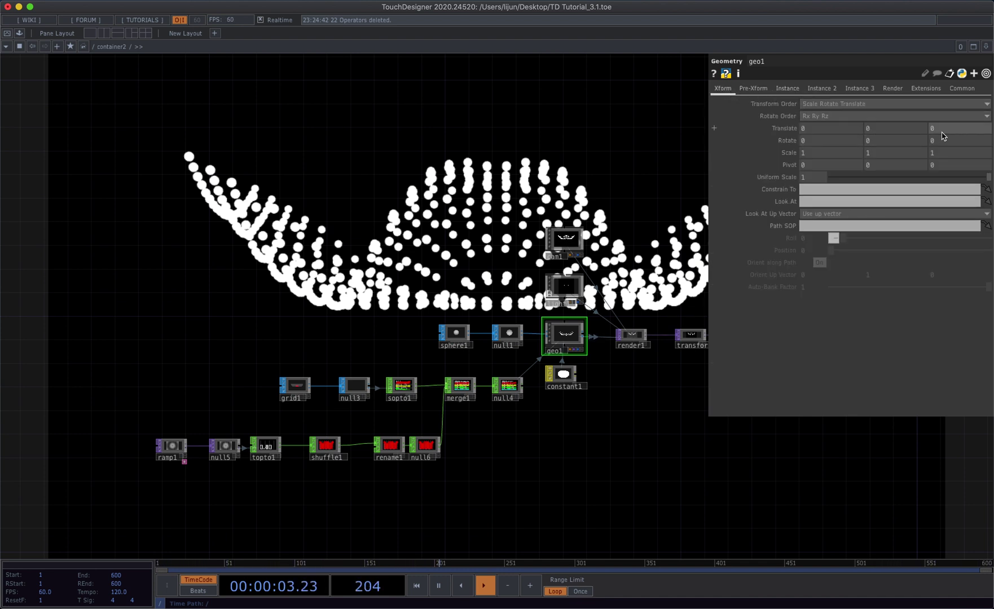
{"action": "middle_click_drag", "start_coordinate": [942, 136], "coordinate": [942, 107]}
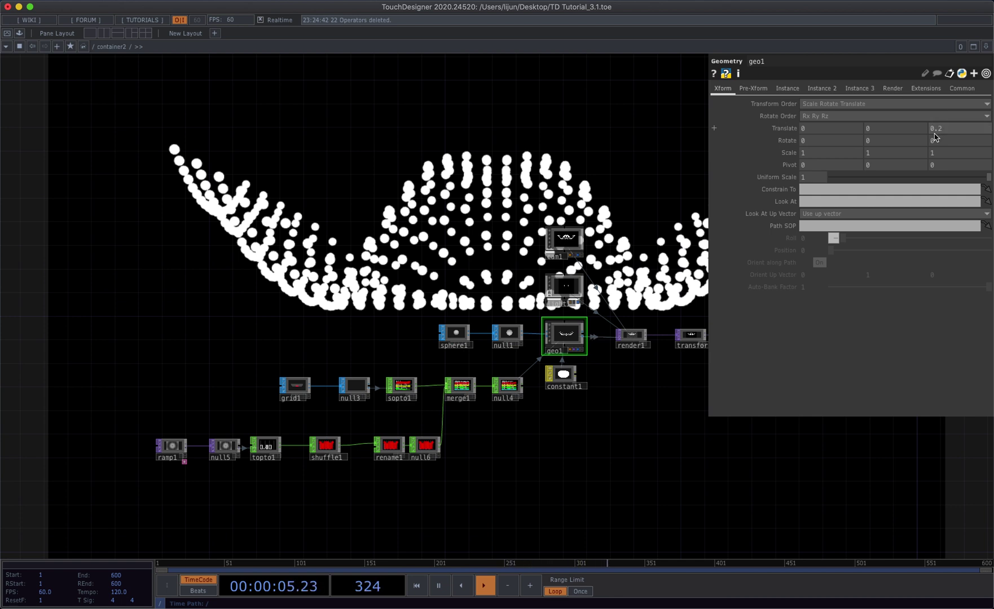
{"action": "key", "text": "super+z"}
{"action": "middle_click_drag", "start_coordinate": [893, 133], "coordinate": [894, 109]}
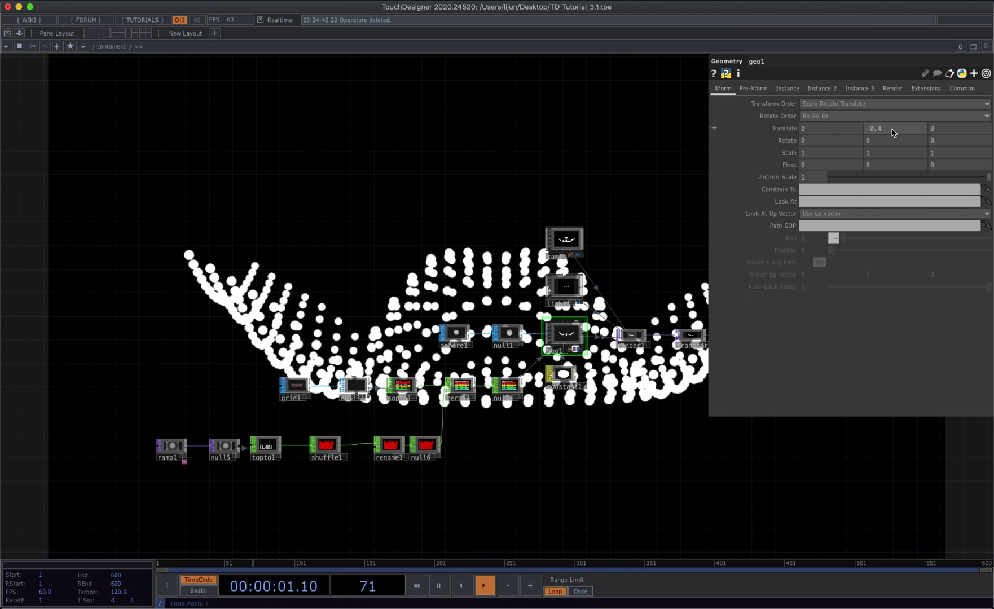
- Move the chain from ramp1 through rename1 leftward together to make room between rename1 and null6
{"action": "left_click_drag", "start_coordinate": [540, 458], "coordinate": [777, 387]}
{"action": "middle_click_drag", "start_coordinate": [625, 443], "coordinate": [632, 417]}
{"action": "left_click_drag", "start_coordinate": [631, 418], "coordinate": [601, 443]}
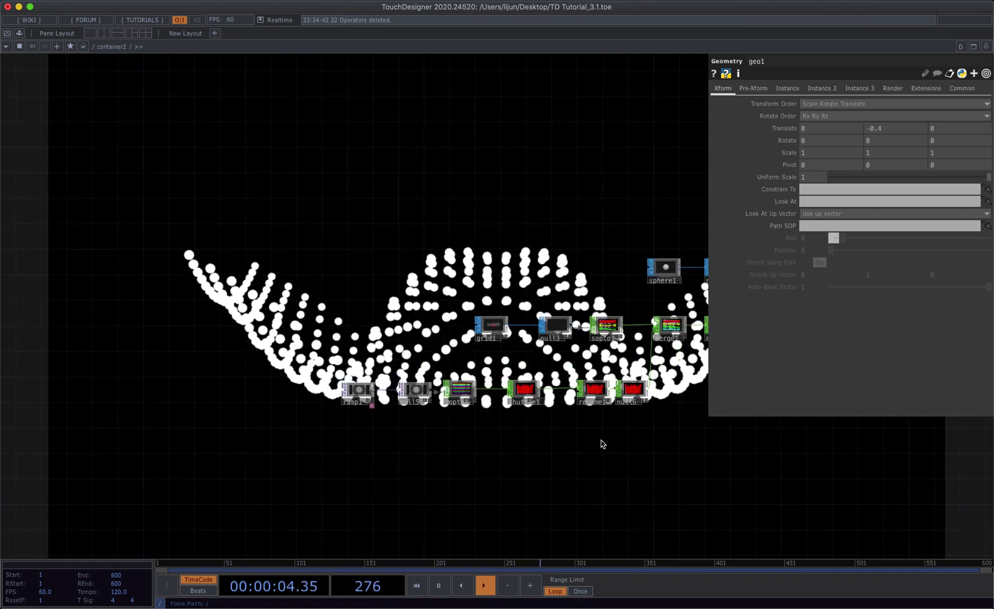
{"action": "right_click_drag", "start_coordinate": [602, 444], "coordinate": [336, 376]}
{"action": "left_click_drag", "start_coordinate": [581, 390], "coordinate": [530, 390]}
{"action": "scroll", "coordinate": [574, 414], "scroll_direction": "up", "scroll_amount": 10}
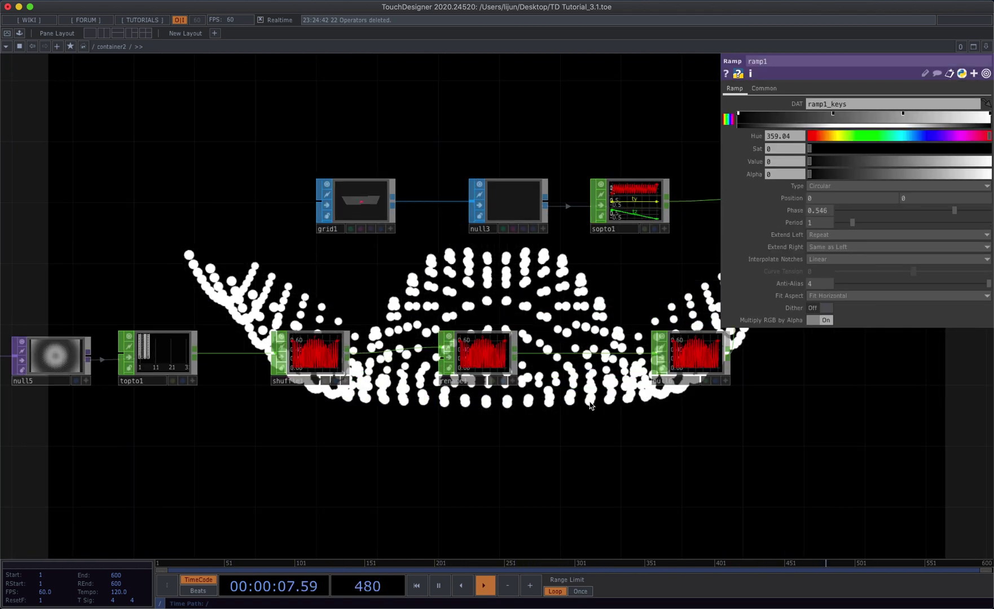
- Insert a Math CHOP into the connection between rename1 and null6
{"action": "scroll", "coordinate": [541, 352], "scroll_direction": "right", "scroll_amount": 1}
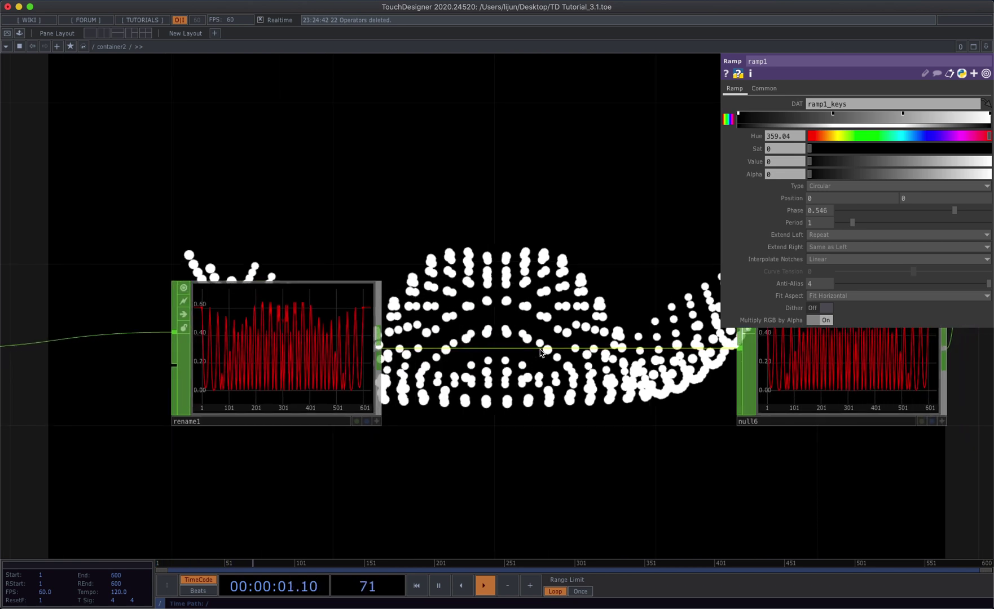
{"action": "right_click", "coordinate": [544, 351]}
{"action": "left_click", "coordinate": [558, 341]}
{"action": "type", "text": "m"}
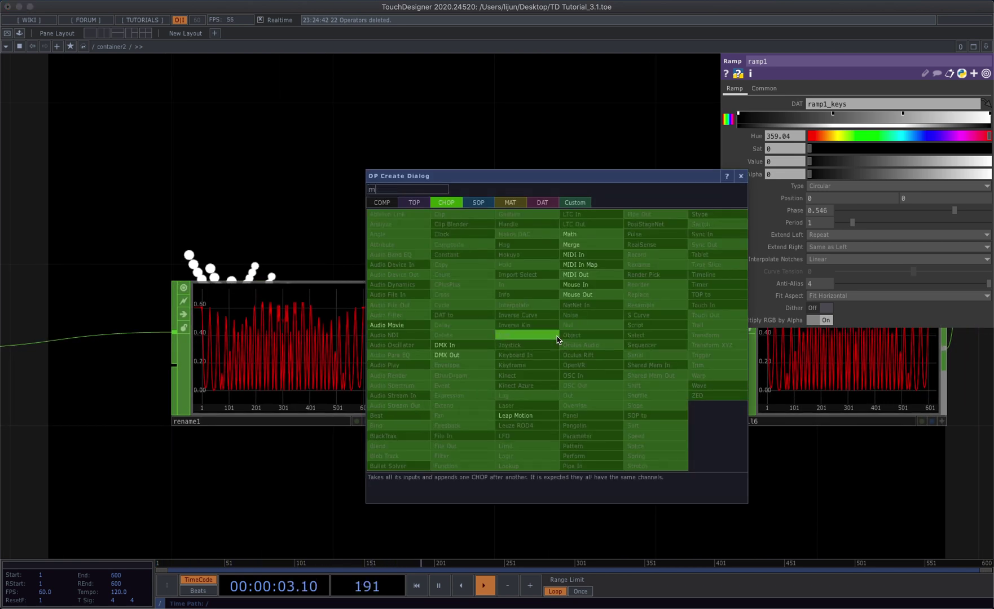
{"action": "left_click", "coordinate": [570, 234]}
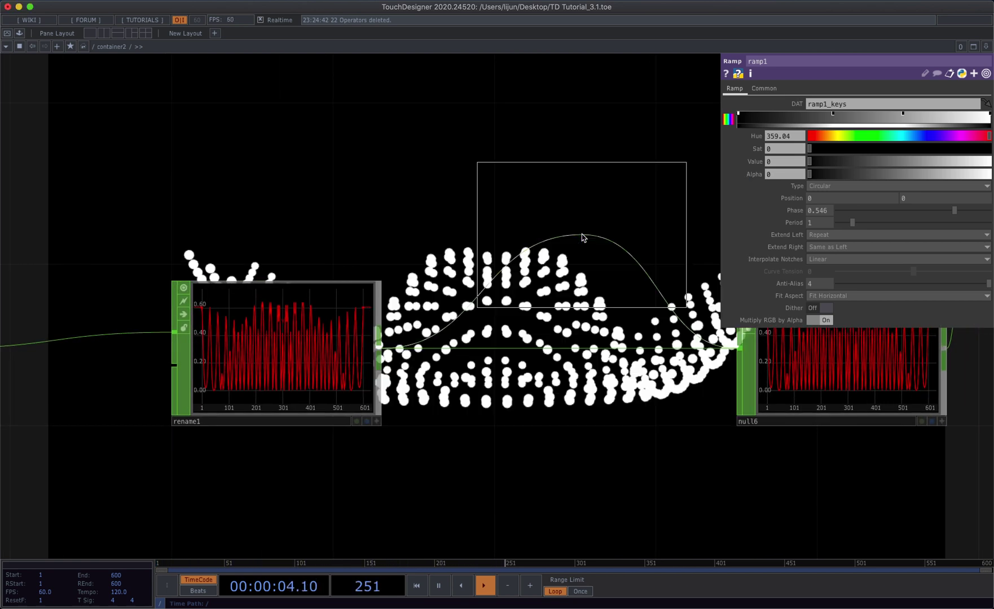
{"action": "left_click", "coordinate": [574, 355]}
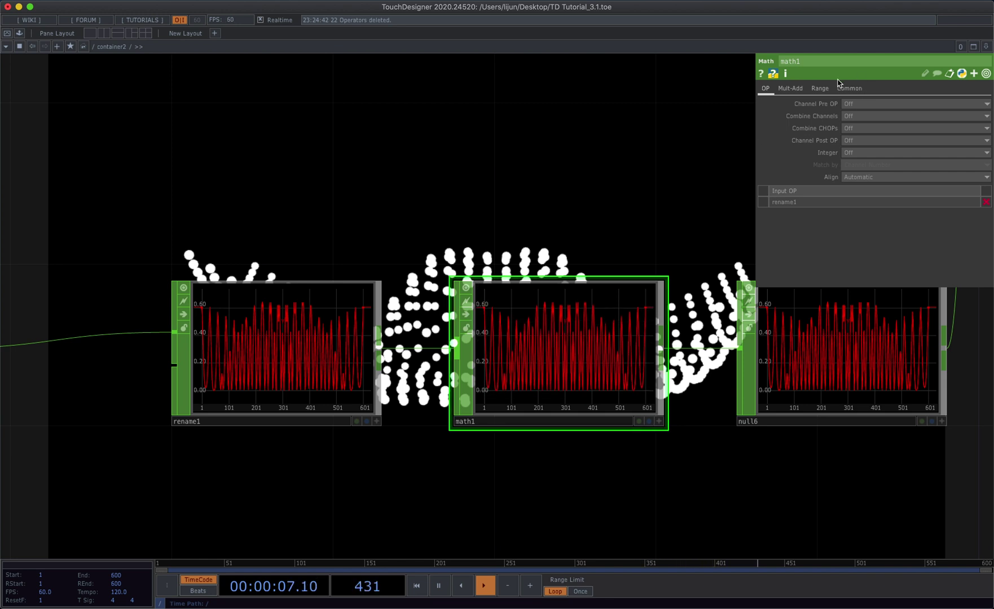
- Set the upper value of the To Range of math1 to 1.5
{"action": "left_click", "coordinate": [821, 89]}
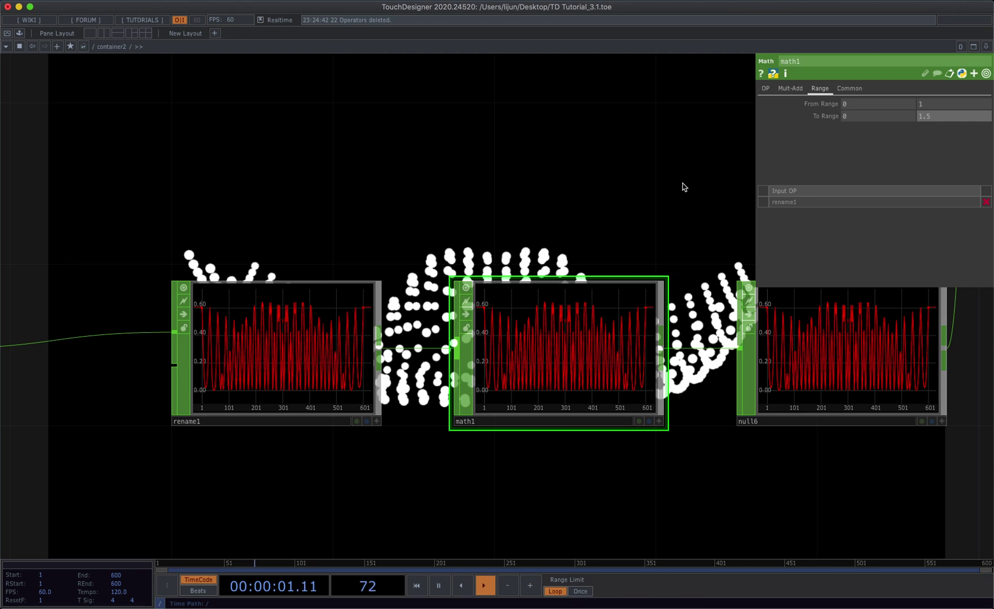
{"action": "scroll", "coordinate": [678, 206], "scroll_direction": "down", "scroll_amount": 6}
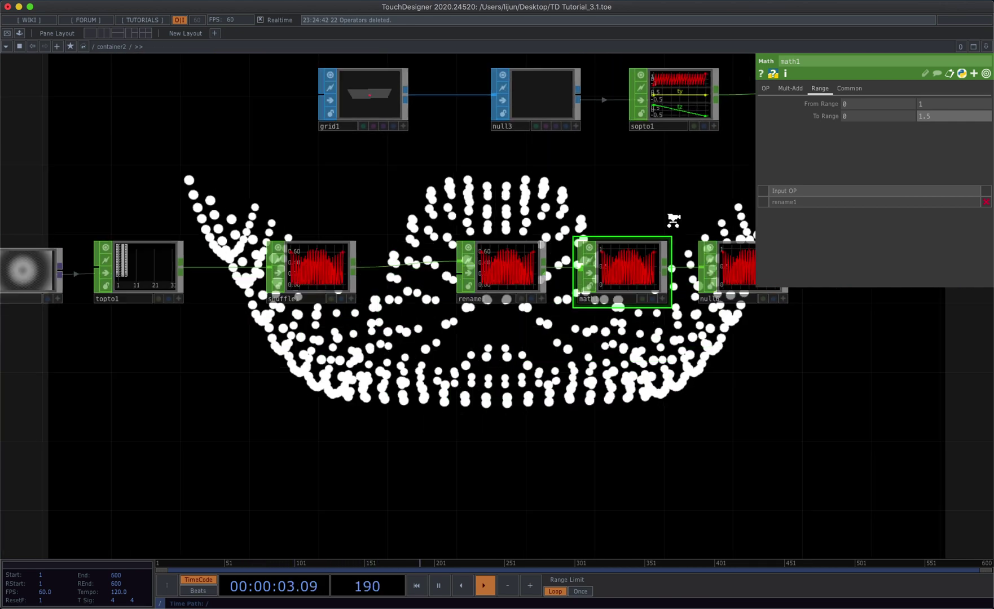
{"action": "scroll", "coordinate": [700, 215], "scroll_direction": "down", "scroll_amount": 1}
{"action": "left_click_drag", "start_coordinate": [393, 316], "coordinate": [562, 376]}
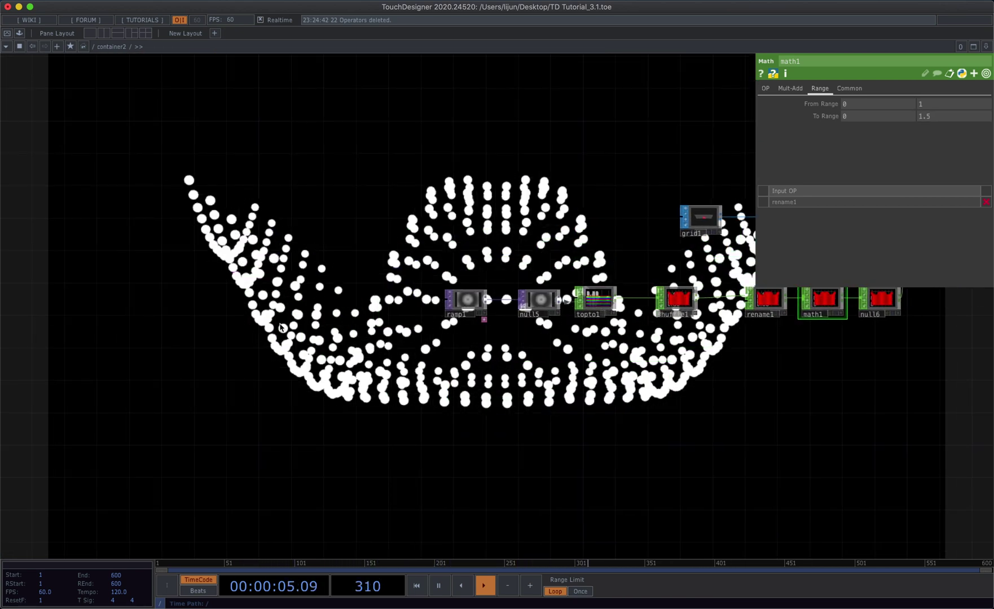
- Add a Constant CHOP to the network in the empty area left of ramp1
{"action": "key", "text": "Tab"}
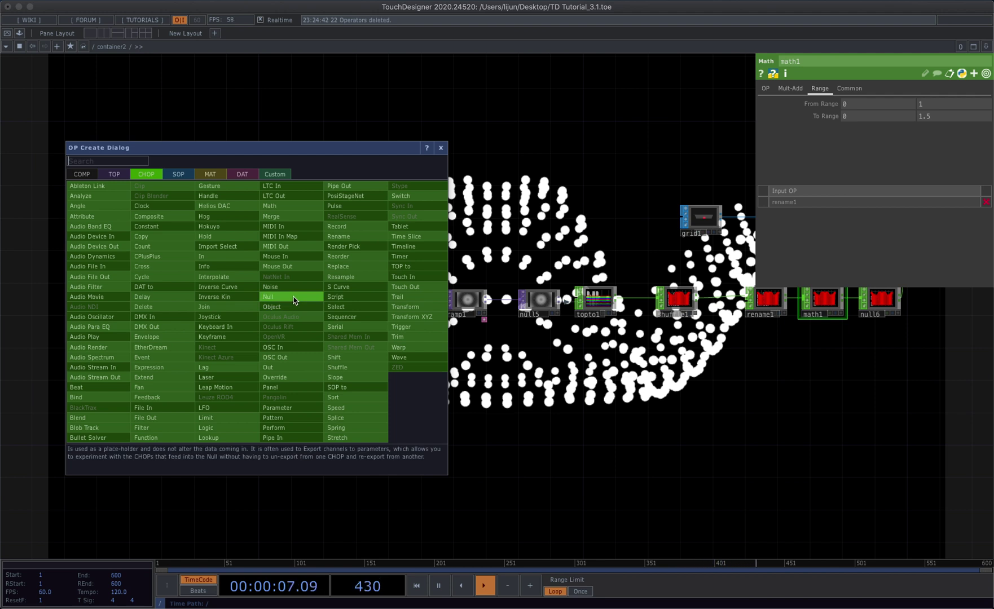
{"action": "type", "text": "c"}
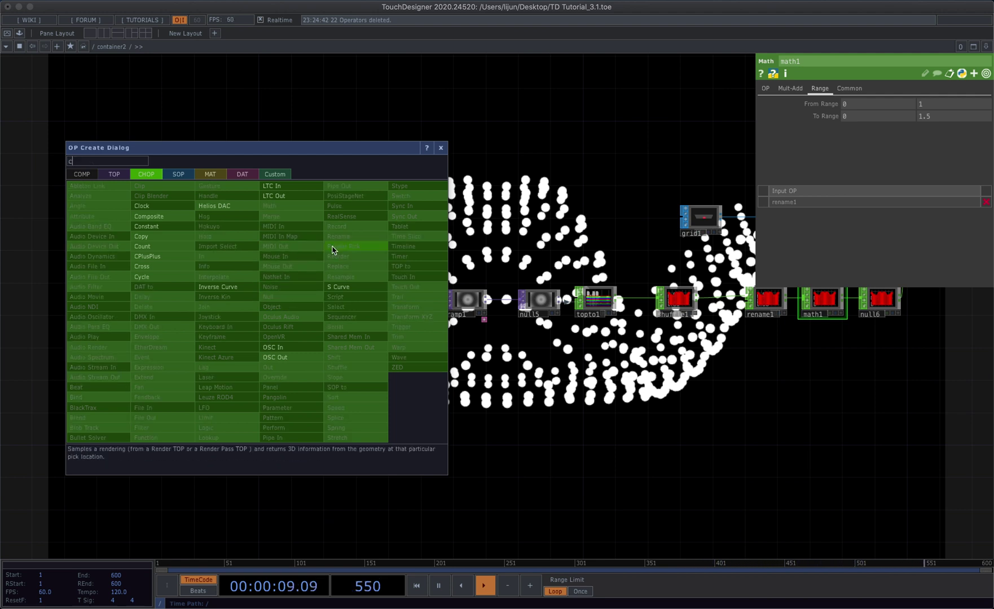
{"action": "left_click", "coordinate": [176, 229]}
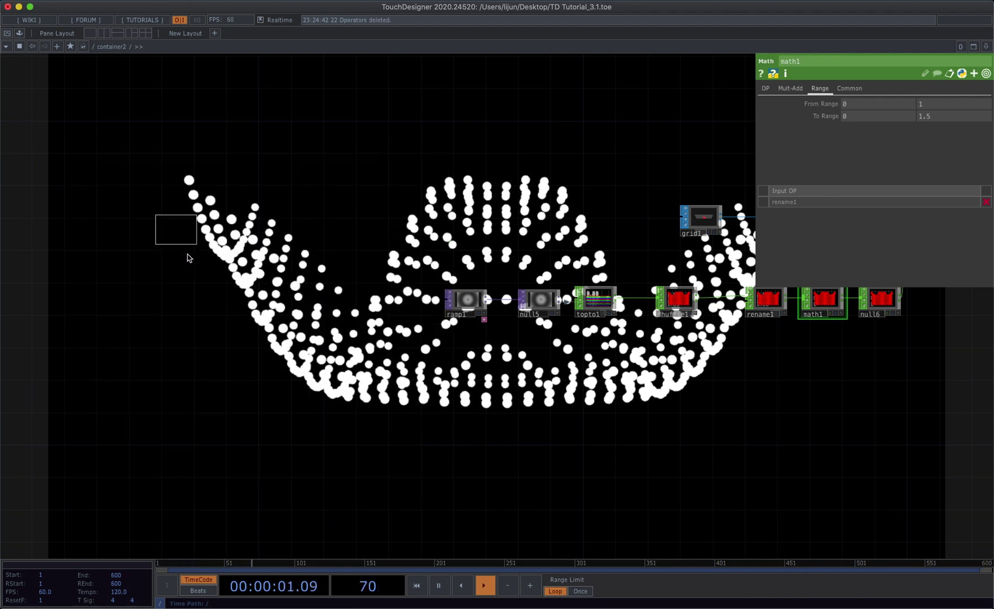
{"action": "left_click", "coordinate": [223, 314]}
{"action": "scroll", "coordinate": [224, 308], "scroll_direction": "up", "scroll_amount": 5}
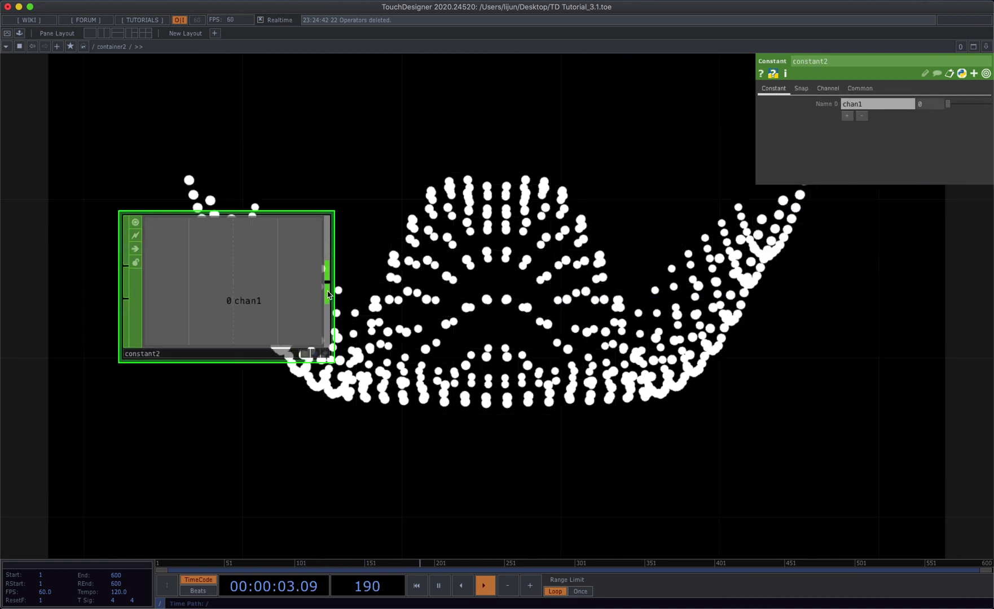
- Append a Speed CHOP to the output of constant2
{"action": "right_click", "coordinate": [329, 286]}
{"action": "type", "text": "s"}
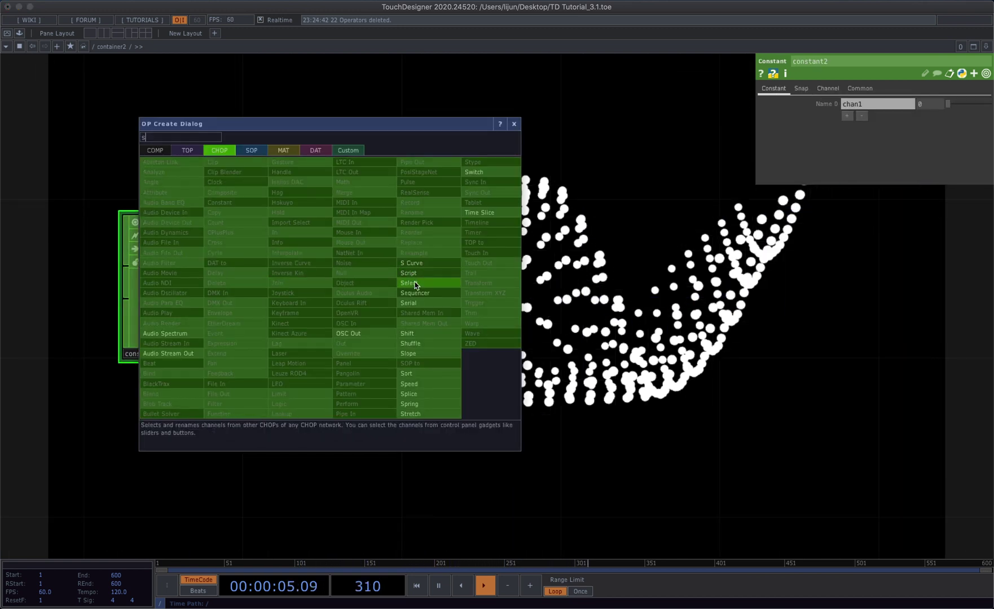
{"action": "left_click", "coordinate": [409, 383]}
{"action": "left_click", "coordinate": [491, 284]}
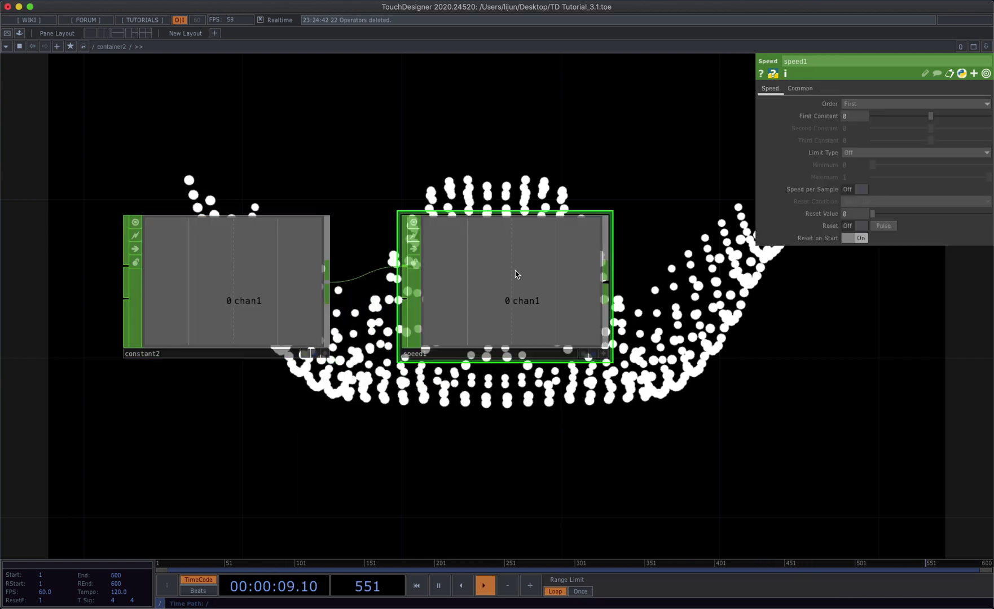
- Set the chan1 value of constant2 to 0.09 and reset the accumulated value of speed1
{"action": "left_click", "coordinate": [300, 295]}
{"action": "left_click_drag", "start_coordinate": [954, 110], "coordinate": [966, 104]}
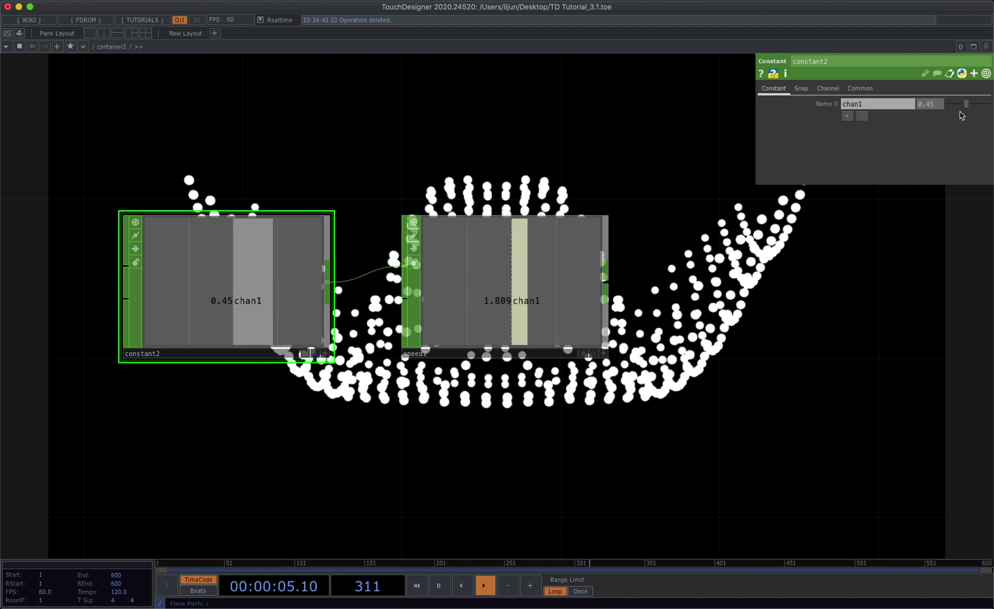
{"action": "left_click_drag", "start_coordinate": [965, 107], "coordinate": [955, 111]}
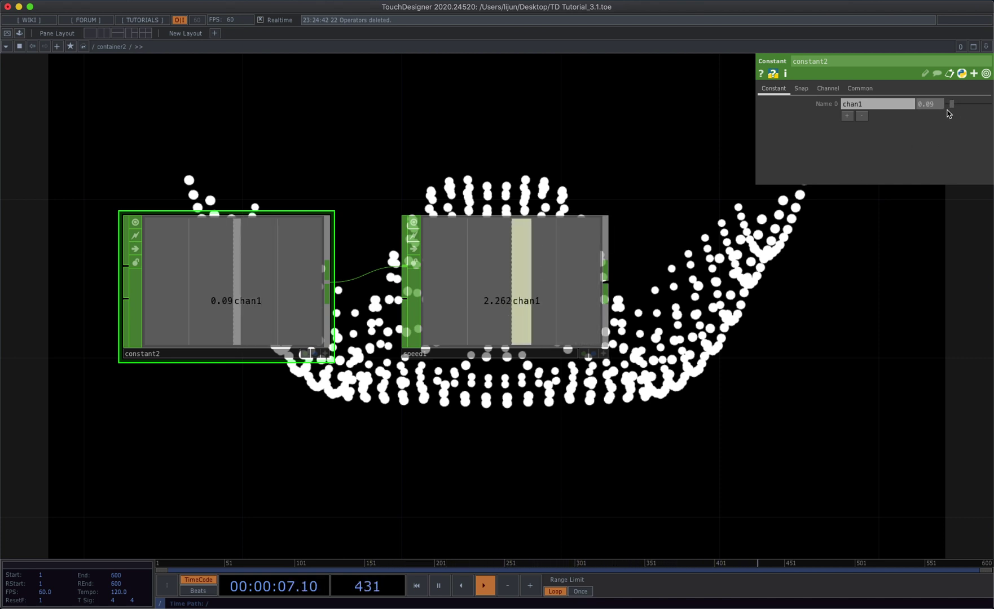
{"action": "left_click", "coordinate": [475, 284]}
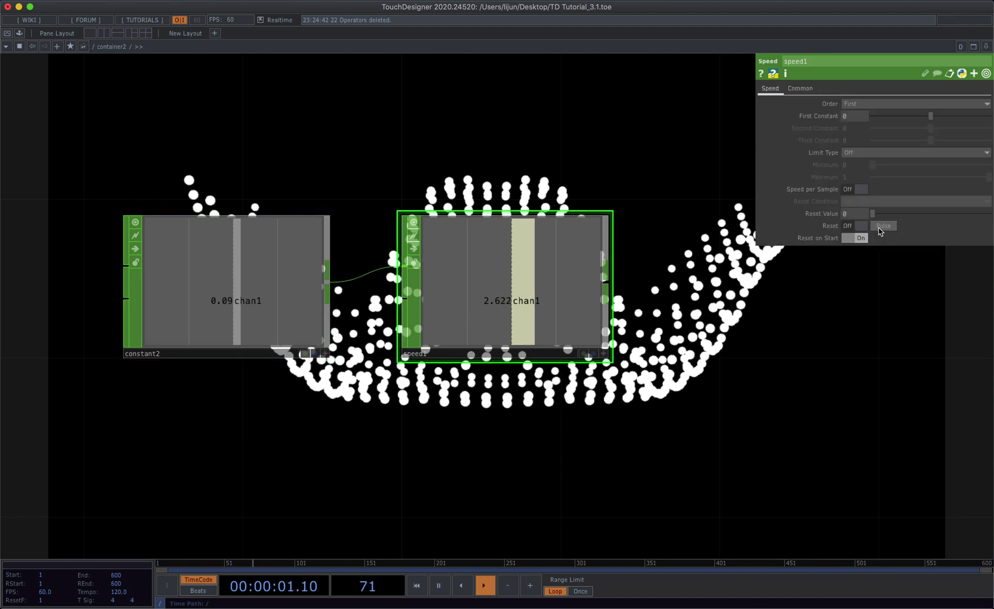
{"action": "left_click", "coordinate": [880, 228]}
- Append a Null CHOP to the output of speed1
{"action": "left_click_drag", "start_coordinate": [734, 396], "coordinate": [590, 431]}
{"action": "scroll", "coordinate": [604, 429], "scroll_direction": "down", "scroll_amount": 4}
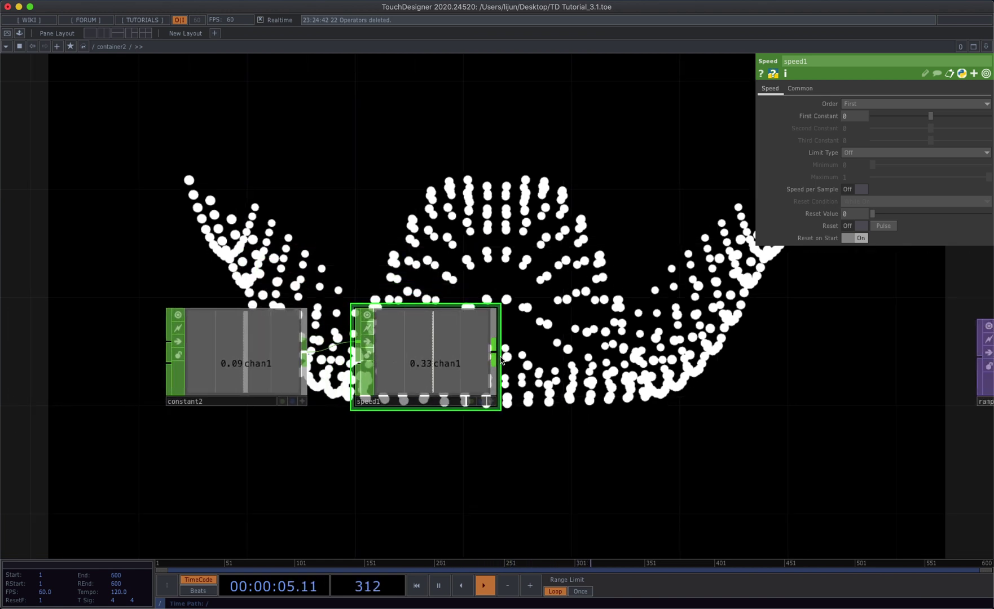
{"action": "right_click", "coordinate": [496, 353]}
{"action": "left_click", "coordinate": [533, 343]}
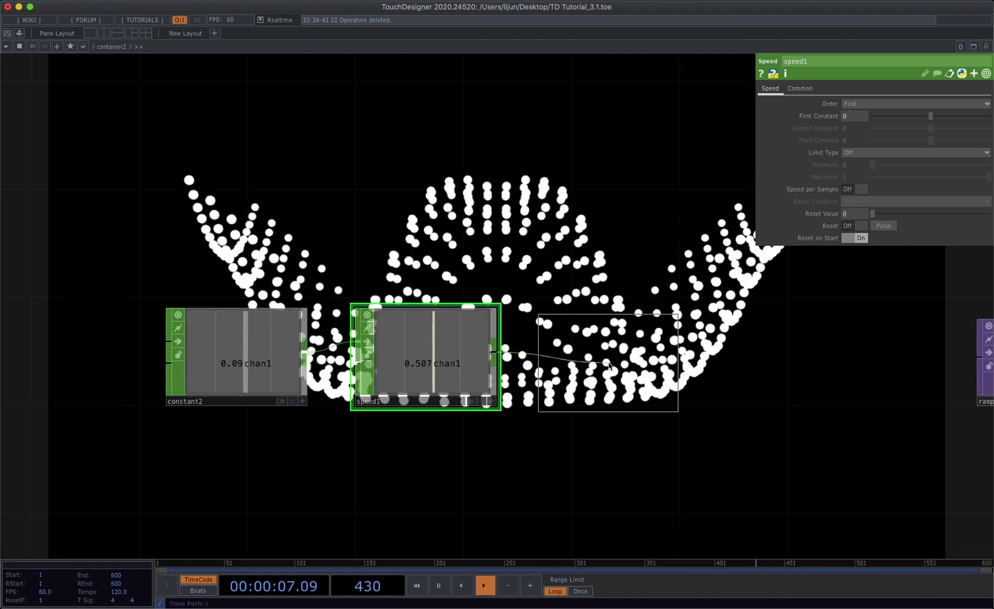
{"action": "left_click", "coordinate": [609, 365]}
- Export the chan1 channel of null7 to the Phase parameter of ramp1
{"action": "scroll", "coordinate": [453, 455], "scroll_direction": "right", "scroll_amount": 6}
{"action": "left_click", "coordinate": [731, 398]}
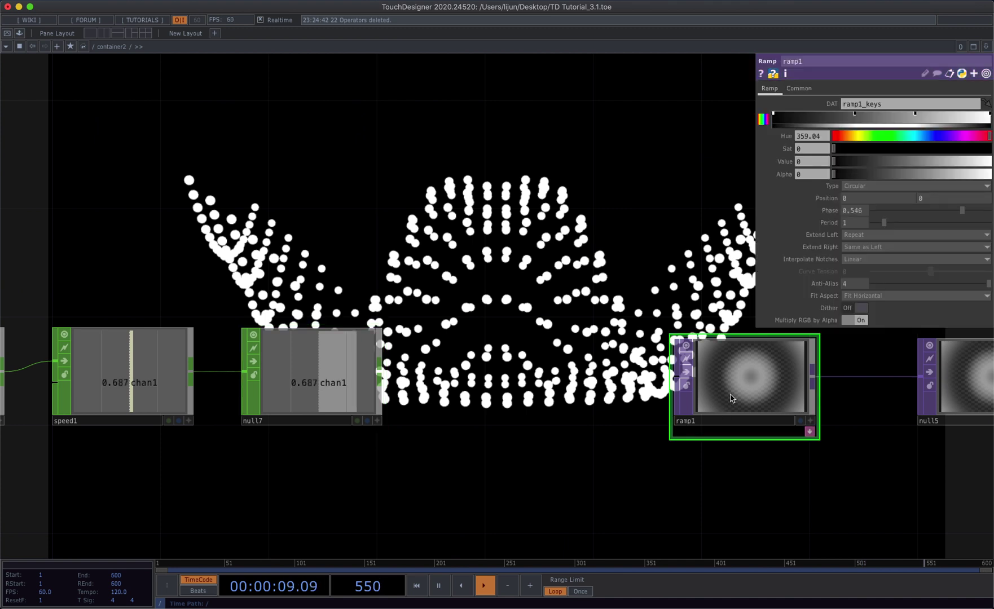
{"action": "left_click", "coordinate": [379, 421]}
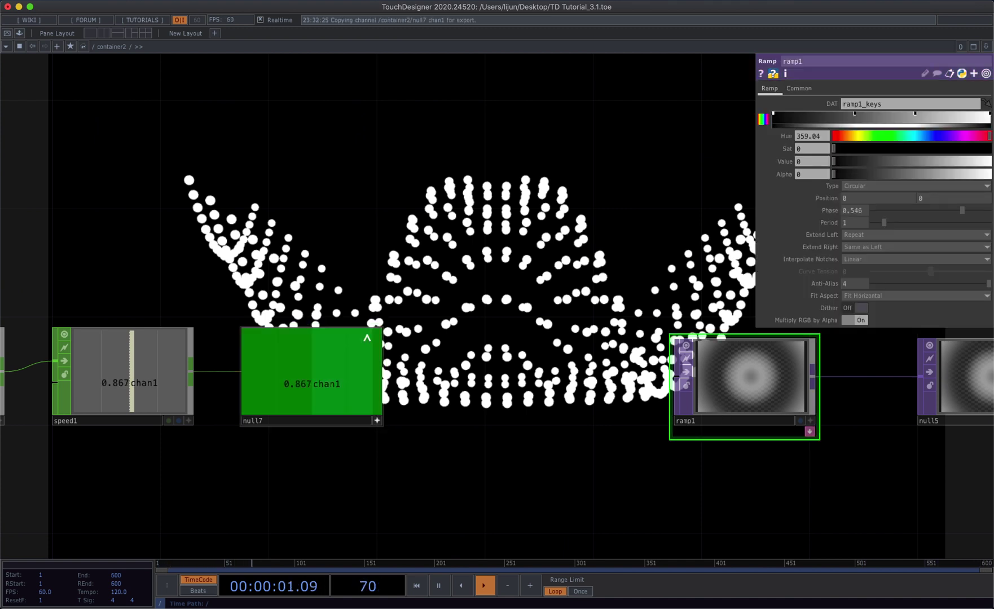
{"action": "left_click_drag", "start_coordinate": [367, 337], "coordinate": [867, 253]}
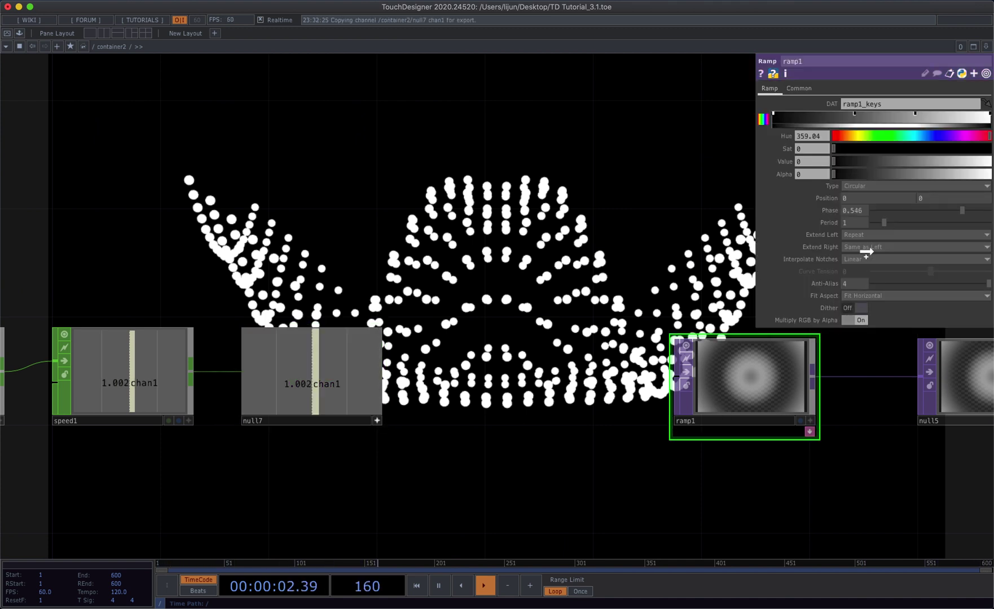
{"action": "left_click_drag", "start_coordinate": [867, 213], "coordinate": [866, 211]}
{"action": "left_click", "coordinate": [869, 205]}
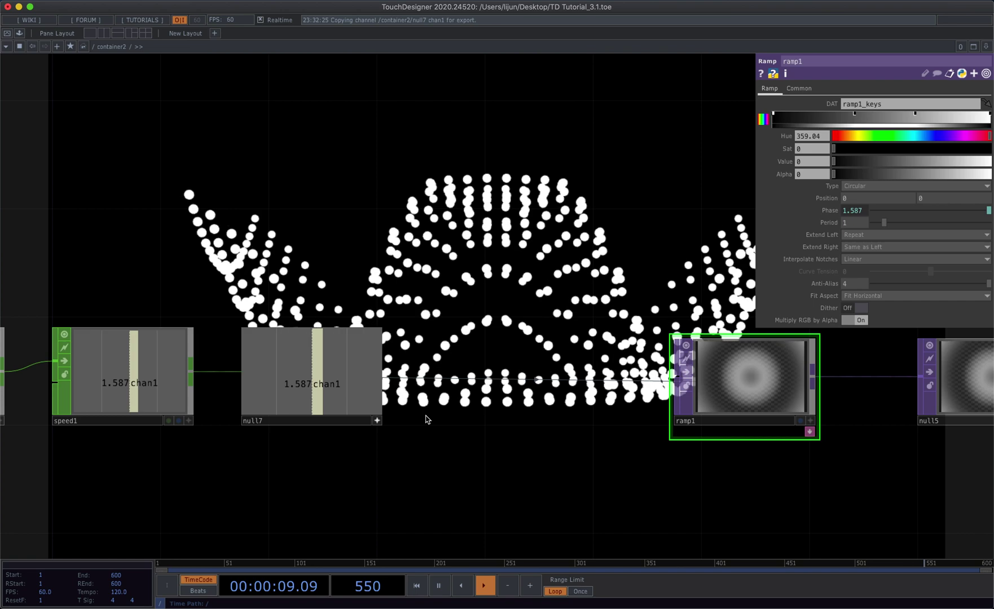
- Move constant2, speed1, null7 and ramp1 leftward together to make room between ramp1 and null5
{"action": "scroll", "coordinate": [466, 424], "scroll_direction": "down", "scroll_amount": 5}
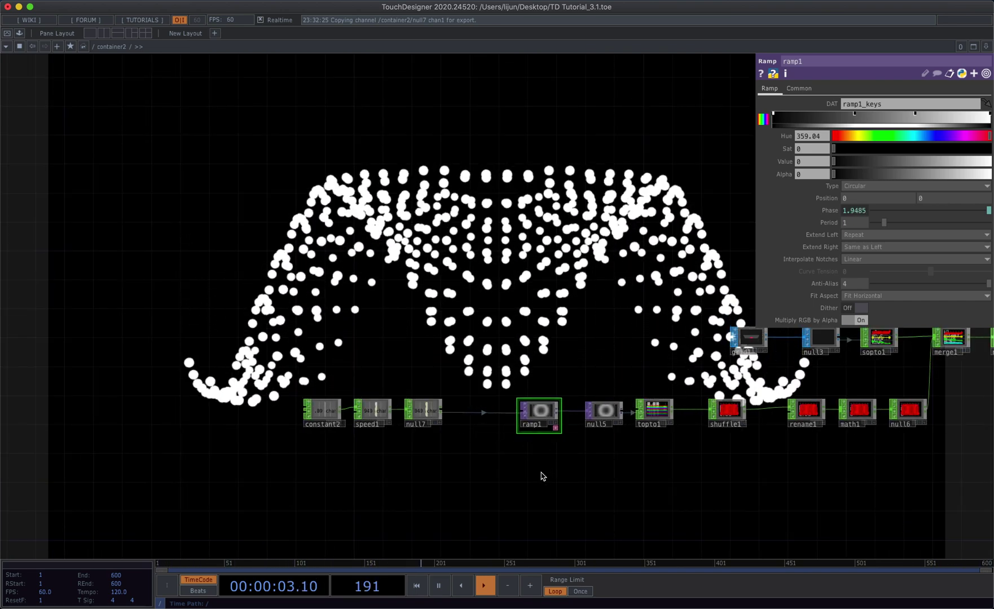
{"action": "left_click_drag", "start_coordinate": [544, 468], "coordinate": [231, 339]}
{"action": "left_click_drag", "start_coordinate": [534, 435], "coordinate": [461, 435]}
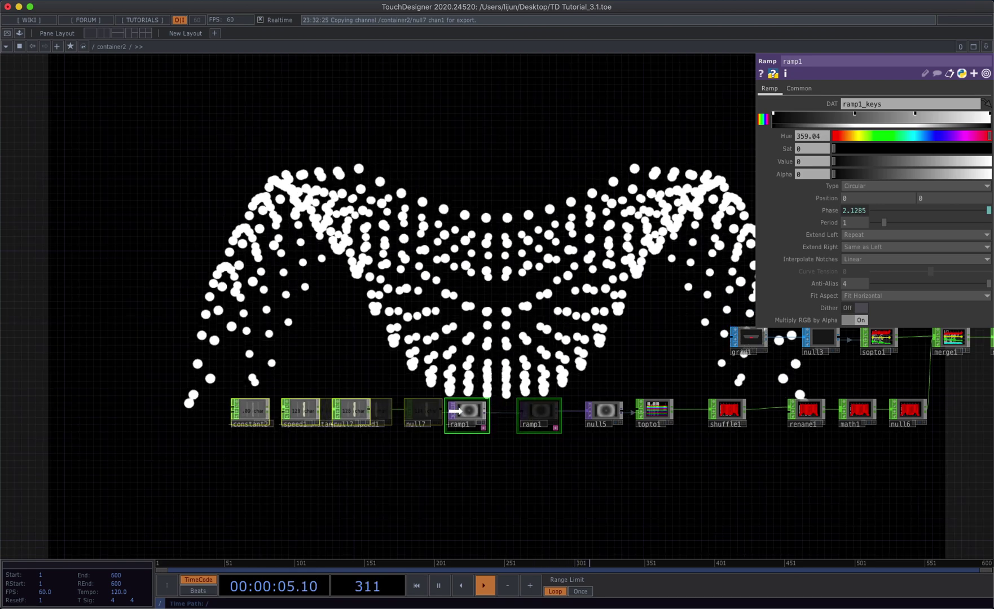
- Duplicate ramp1 twice below it, setting the first copy's type to Vertical and the second copy's type to Horizontal
{"action": "middle_click_drag", "start_coordinate": [512, 476], "coordinate": [510, 438]}
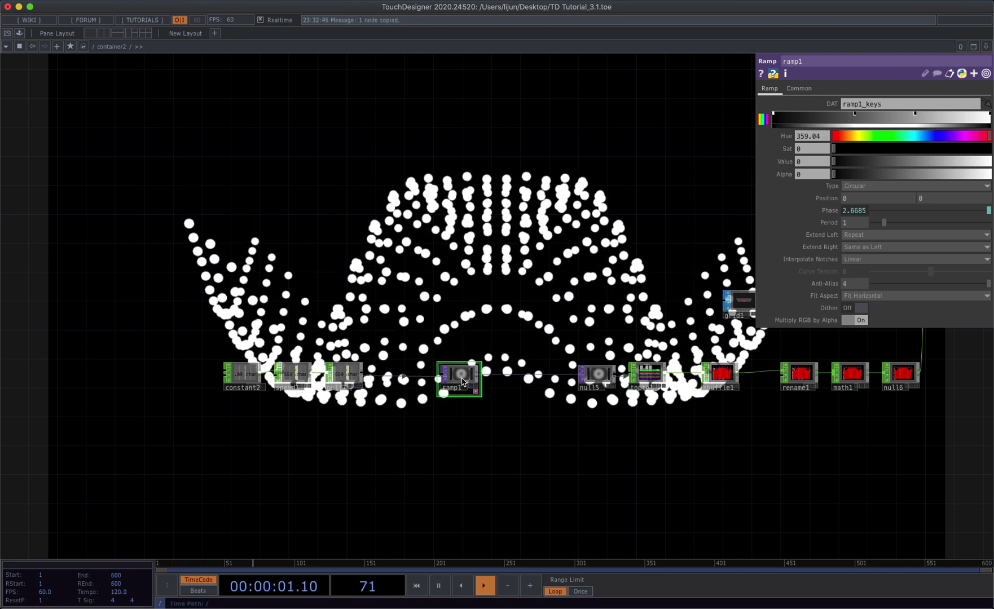
{"action": "key", "text": "super+v"}
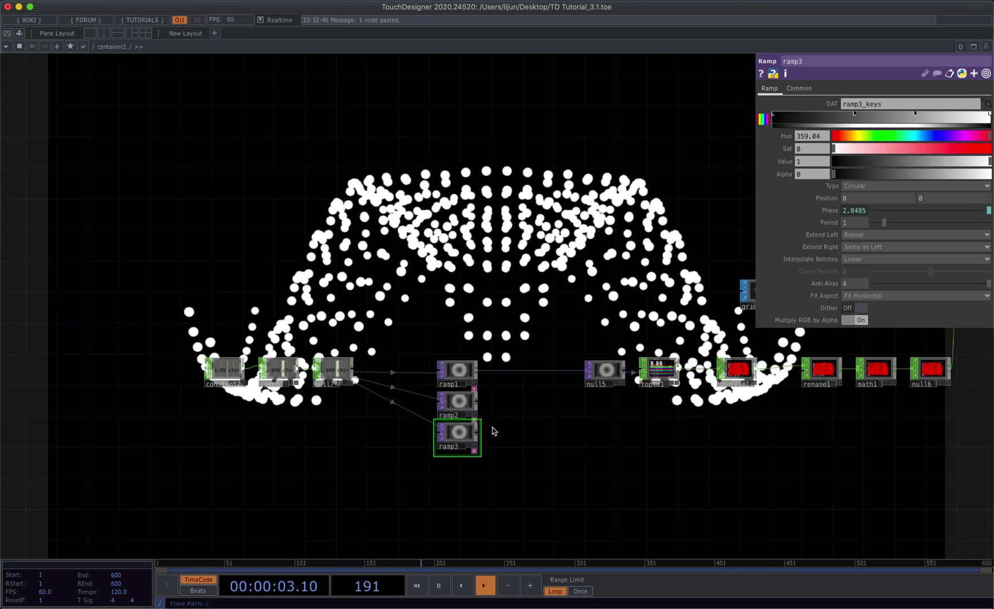
{"action": "scroll", "coordinate": [494, 429], "scroll_direction": "up", "scroll_amount": 4}
{"action": "left_click", "coordinate": [442, 390]}
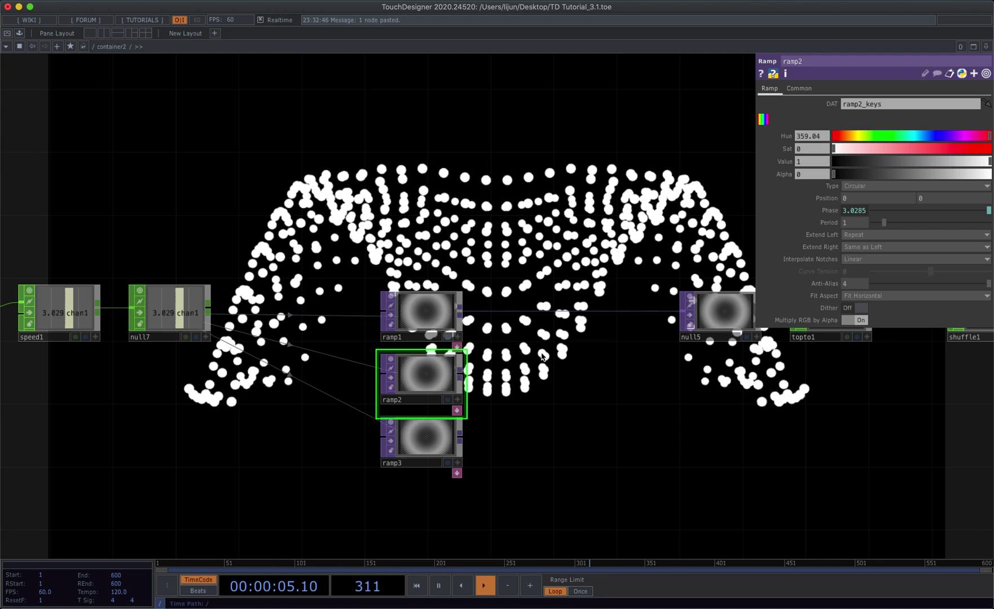
{"action": "left_click", "coordinate": [864, 187]}
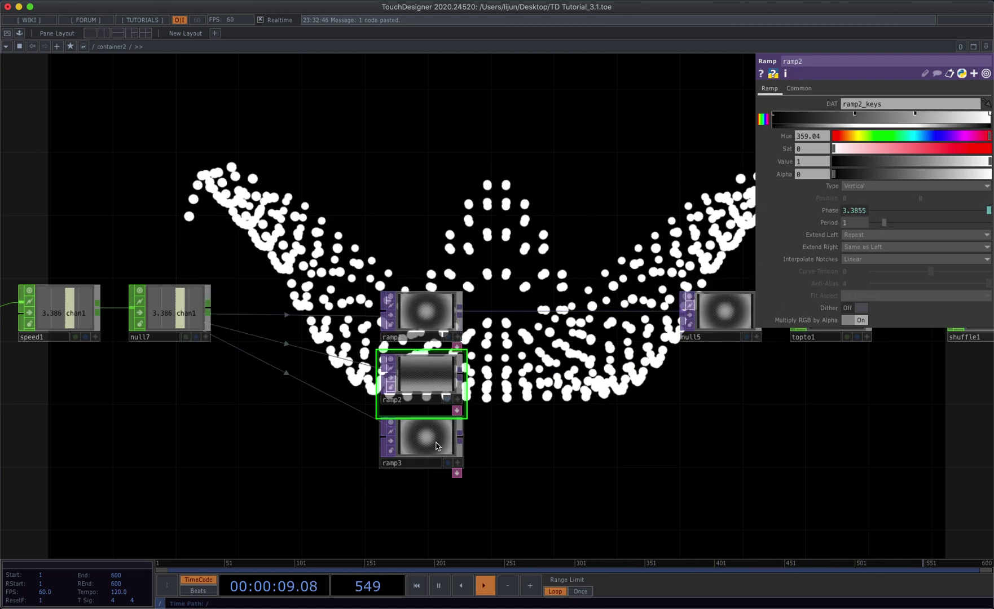
{"action": "left_click", "coordinate": [423, 443]}
{"action": "left_click", "coordinate": [867, 186]}
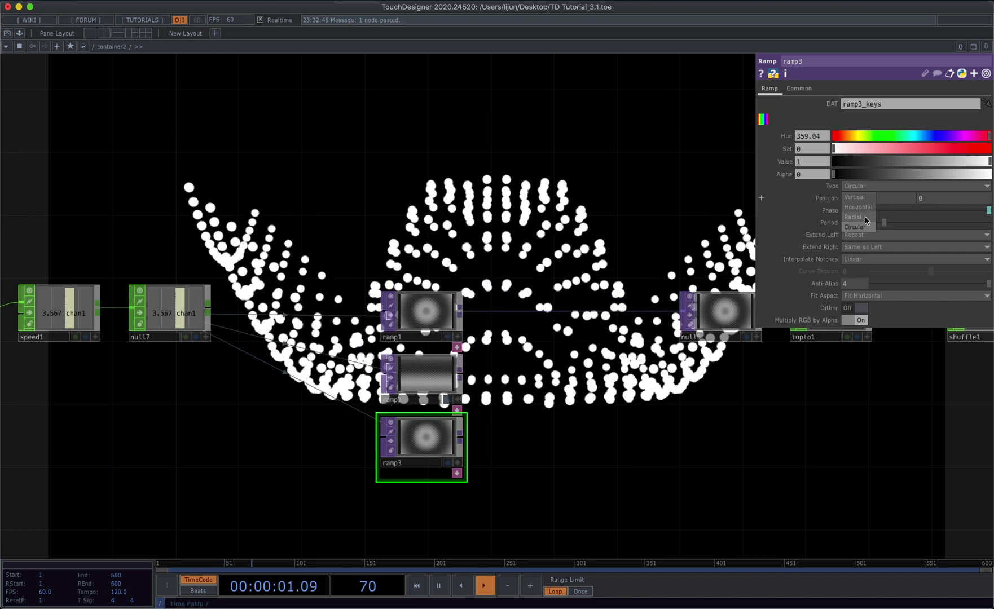
{"action": "left_click", "coordinate": [859, 207]}
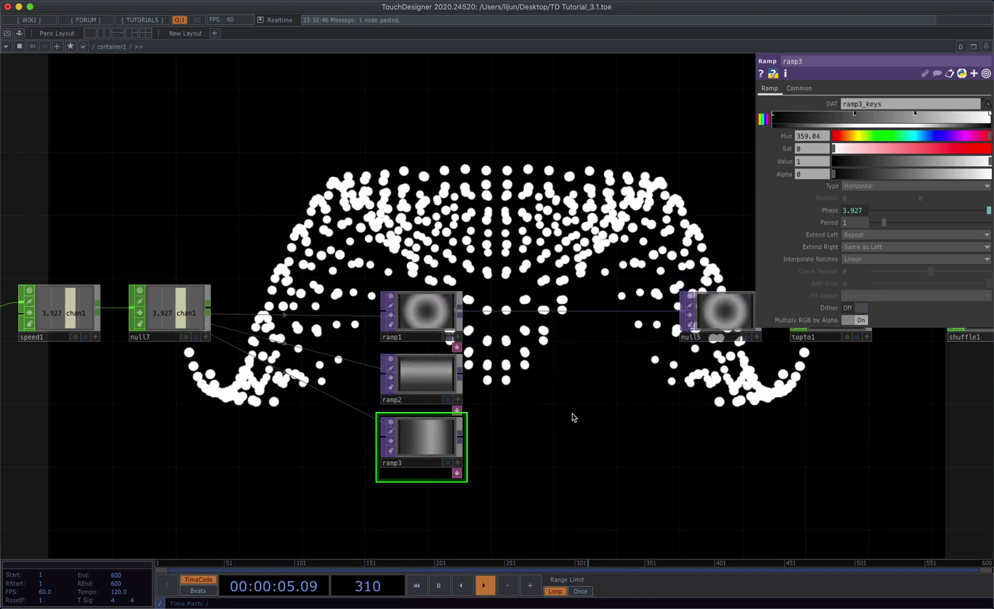
- Duplicate ramp3 below it and set the copy's type to Radial after trying Vertical and Horizontal
{"action": "key", "text": "super+c"}
{"action": "key", "text": "super+v"}
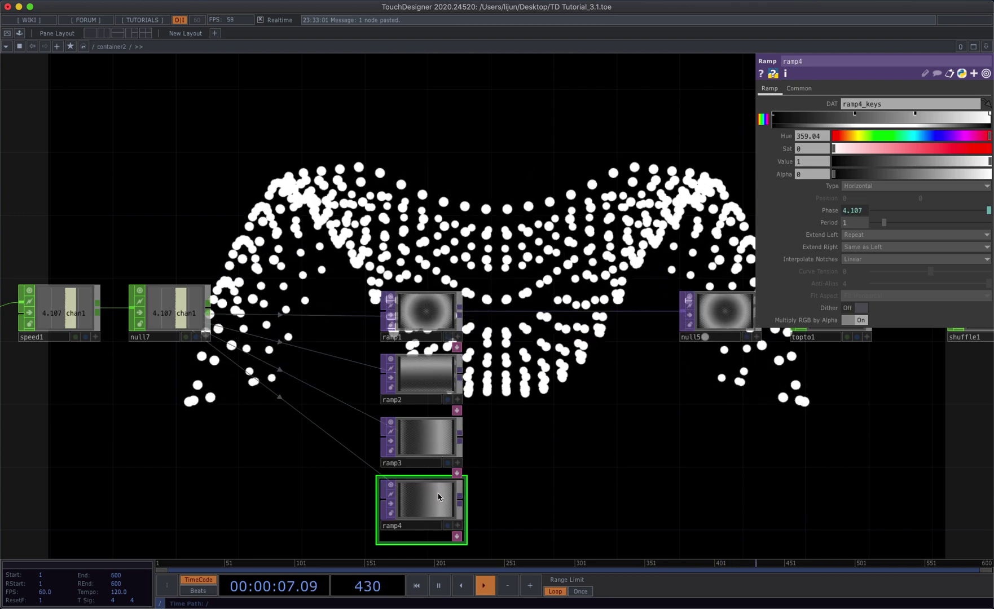
{"action": "left_click", "coordinate": [867, 186]}
{"action": "left_click", "coordinate": [868, 198]}
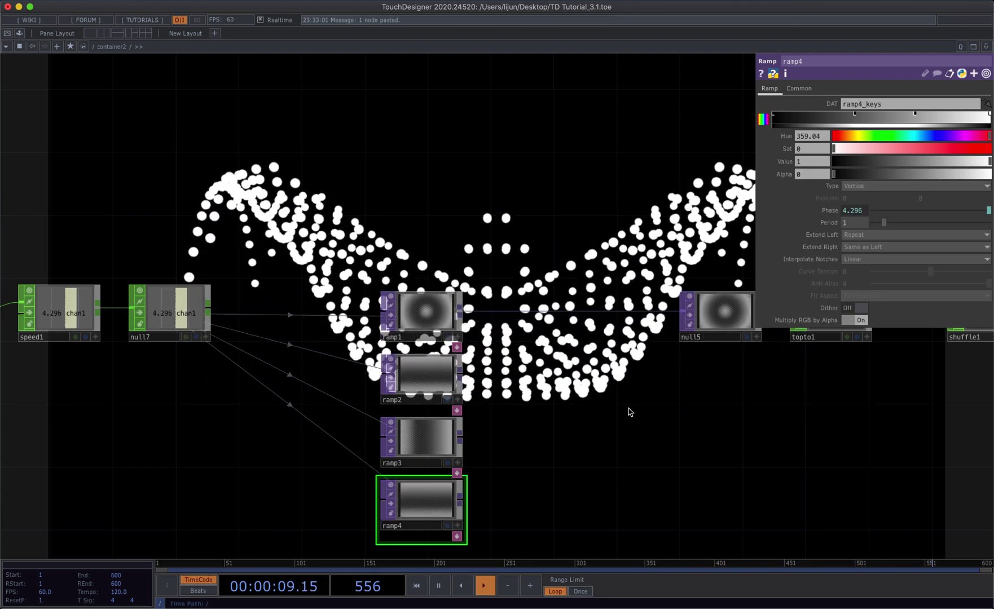
{"action": "left_click", "coordinate": [866, 186]}
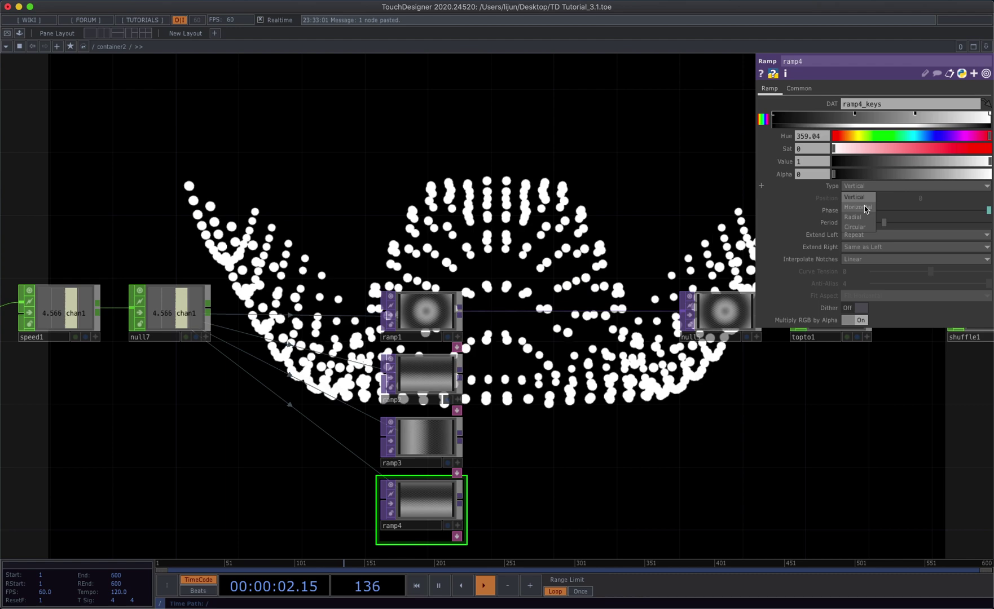
{"action": "left_click", "coordinate": [862, 207]}
{"action": "left_click", "coordinate": [867, 186]}
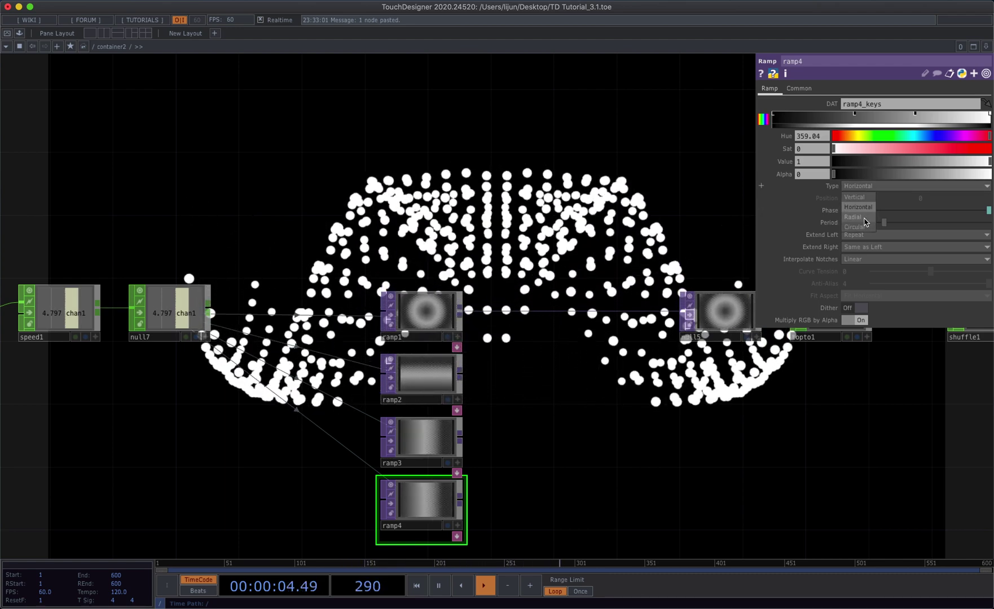
{"action": "left_click", "coordinate": [862, 218]}
- Insert a Switch TOP into the connection between ramp1 and null5
{"action": "left_click_drag", "start_coordinate": [577, 501], "coordinate": [543, 485]}
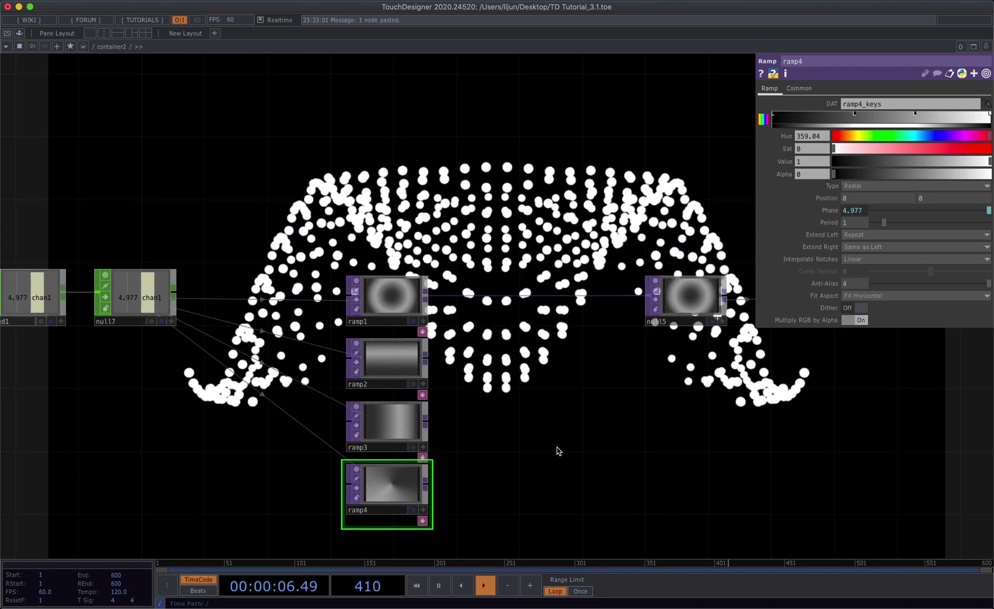
{"action": "right_click", "coordinate": [540, 297]}
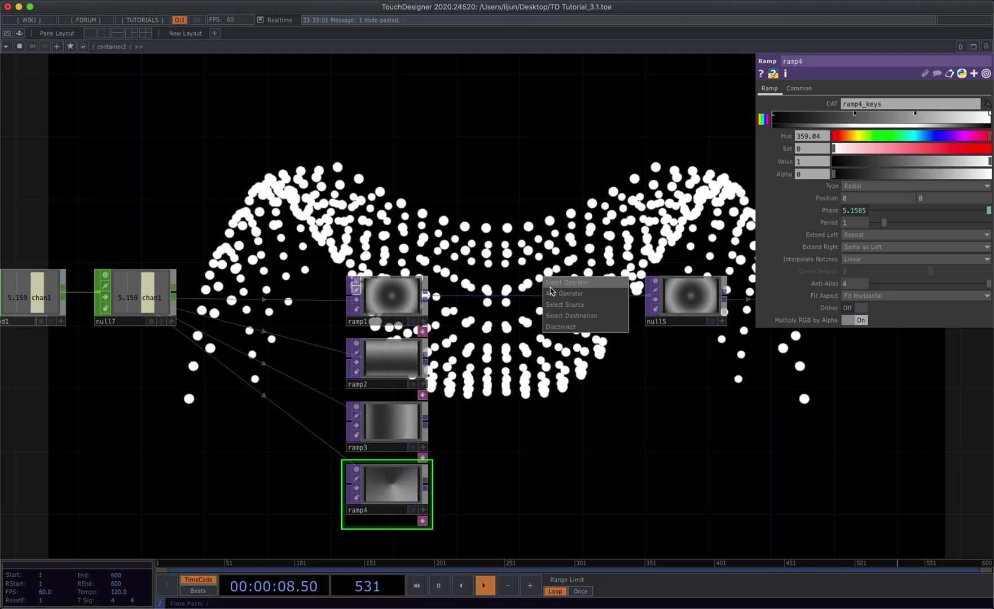
{"action": "left_click", "coordinate": [567, 283]}
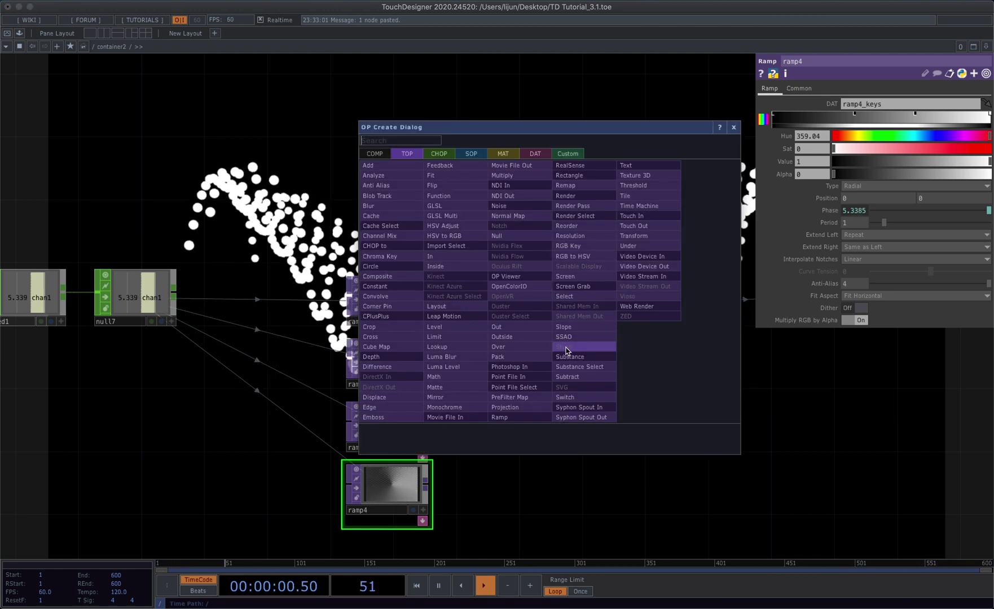
{"action": "type", "text": "s"}
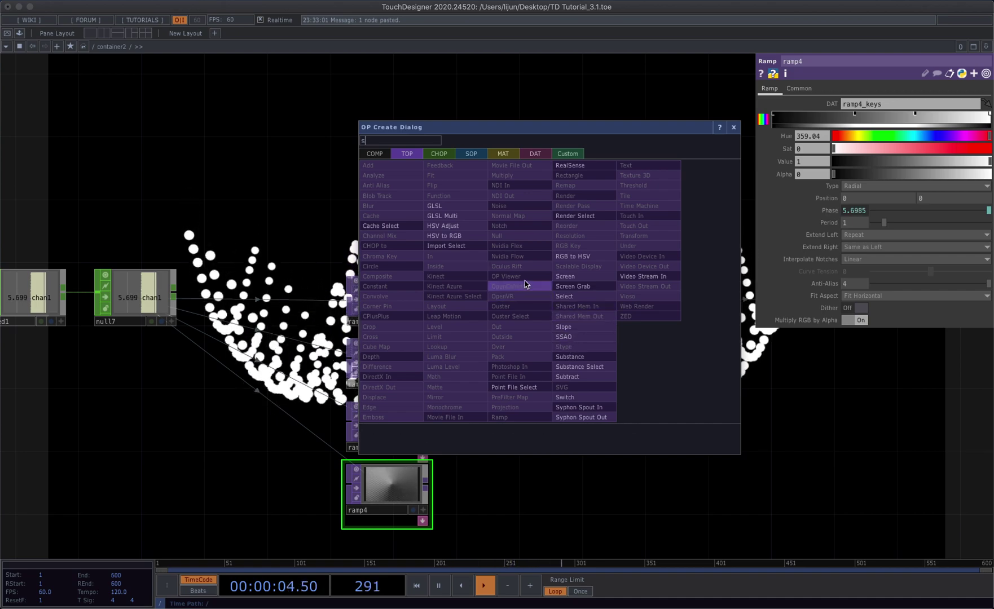
{"action": "left_click", "coordinate": [565, 397]}
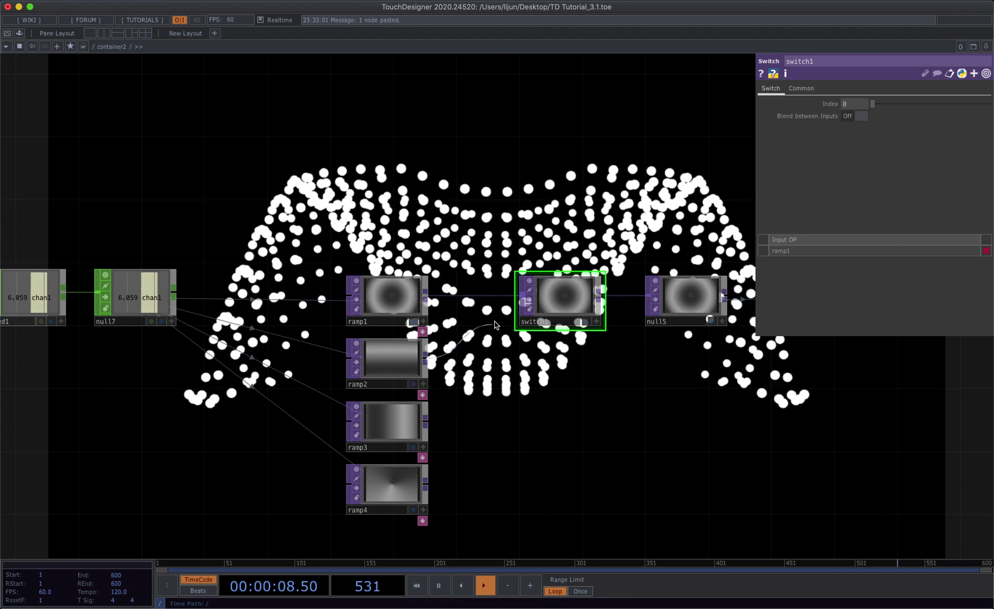
- Connect the outputs of ramp2, ramp3 and ramp4 to the input of switch1
{"action": "left_click_drag", "start_coordinate": [426, 359], "coordinate": [521, 295]}
{"action": "left_click_drag", "start_coordinate": [426, 422], "coordinate": [520, 299]}
{"action": "left_click_drag", "start_coordinate": [425, 485], "coordinate": [520, 297]}
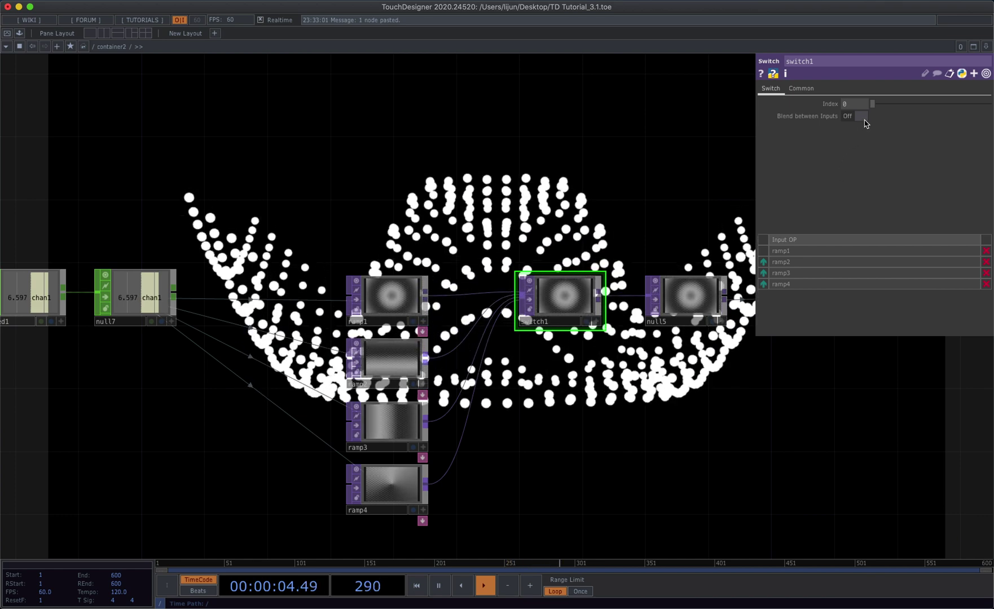
- Try the Index of switch1 up to 3.29, return it to 0 and enable Blend between Inputs
{"action": "left_click_drag", "start_coordinate": [873, 104], "coordinate": [911, 111]}
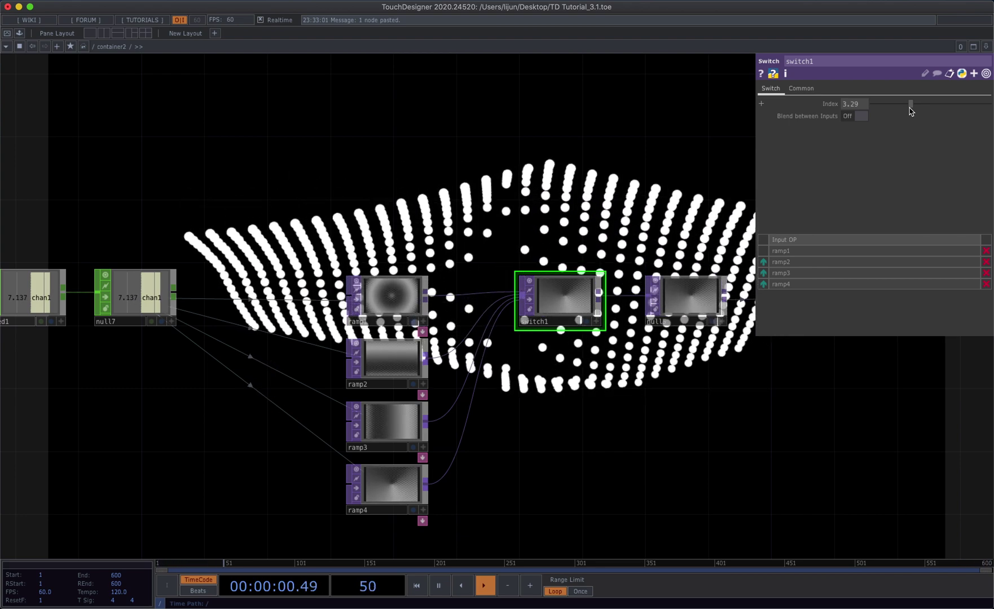
{"action": "left_click_drag", "start_coordinate": [911, 111], "coordinate": [860, 123]}
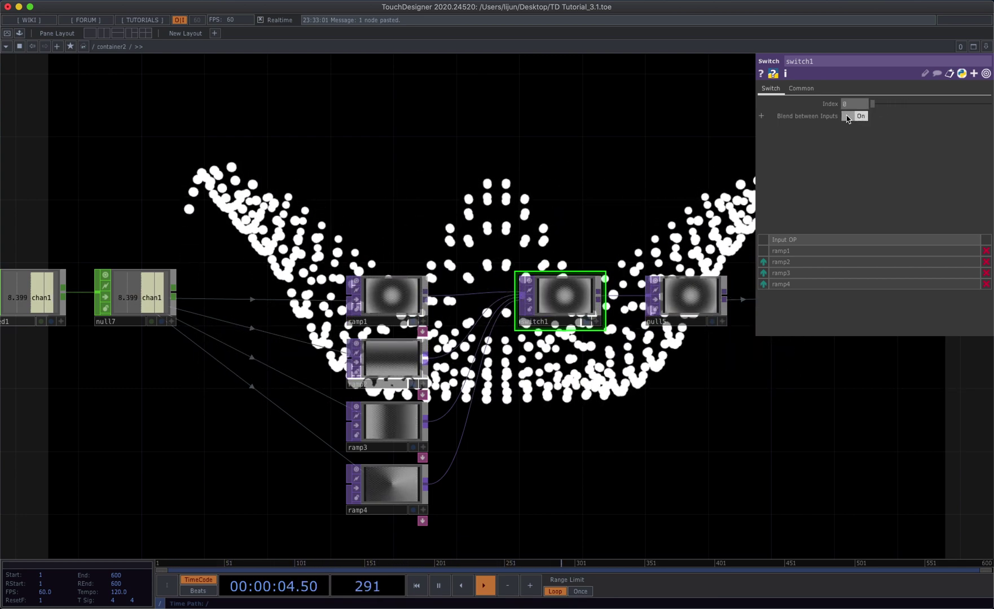
- Duplicate the four ramps together with switch1 and null5, and place the copies below the originals
{"action": "scroll", "coordinate": [615, 392], "scroll_direction": "down", "scroll_amount": 5}
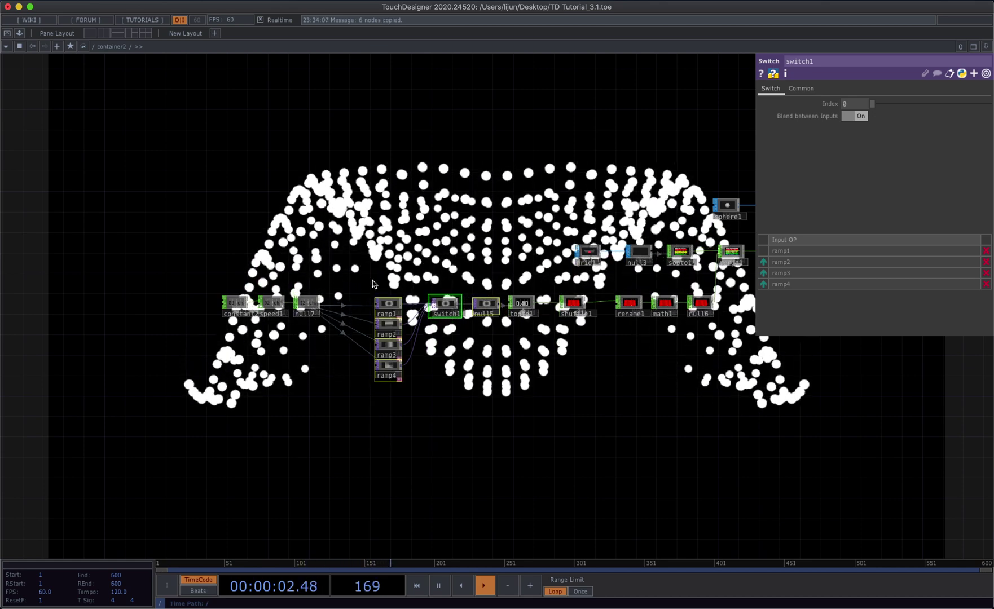
{"action": "left_click_drag", "start_coordinate": [442, 399], "coordinate": [443, 424]}
{"action": "scroll", "coordinate": [454, 399], "scroll_direction": "up", "scroll_amount": 3}
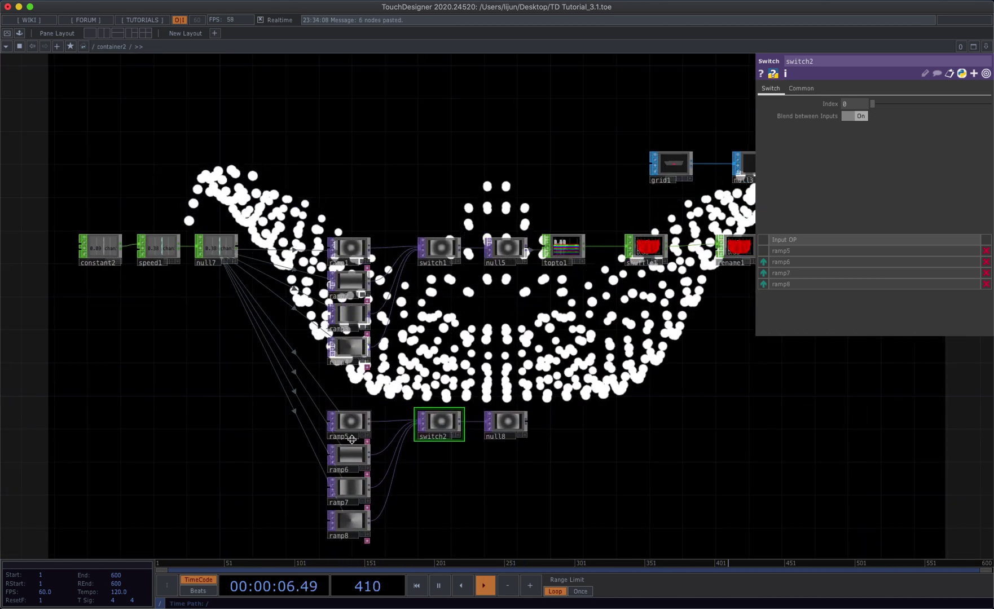
{"action": "left_click", "coordinate": [361, 422]}
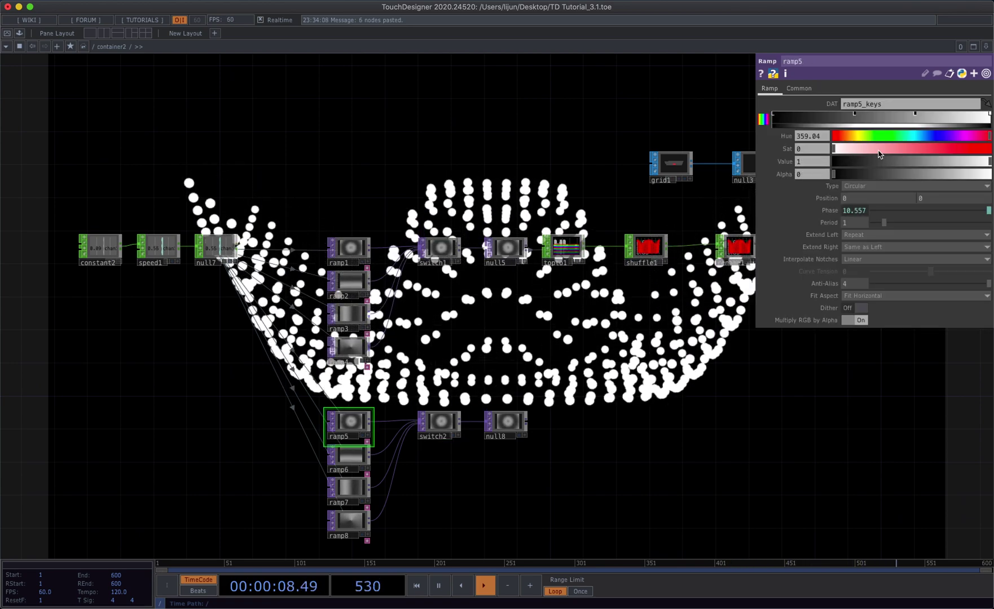
- Add a TOP to CHOP after null8 to convert the duplicated ramp image into channels
{"action": "right_click", "coordinate": [529, 425]}
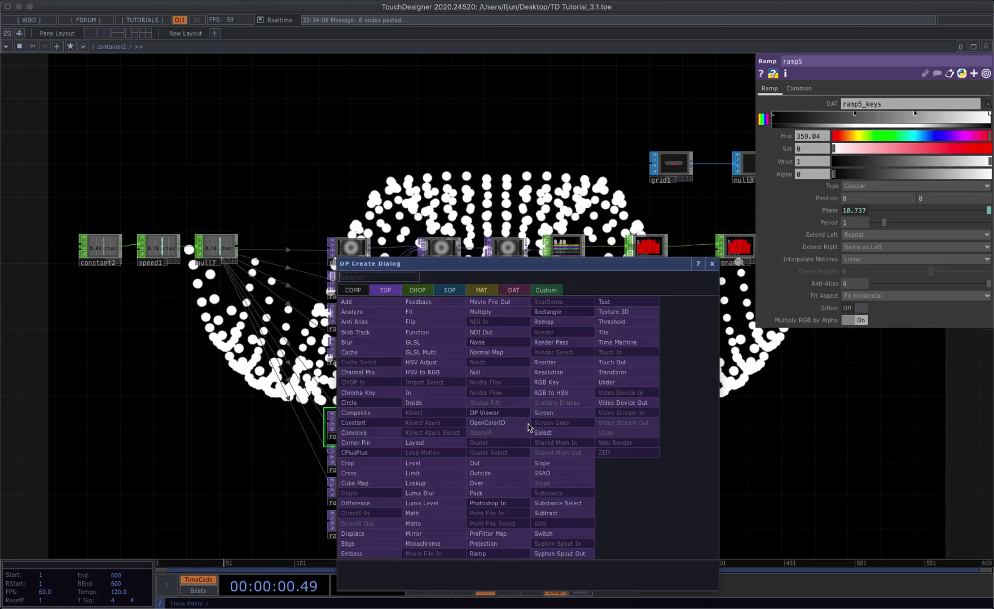
{"action": "left_click", "coordinate": [428, 291]}
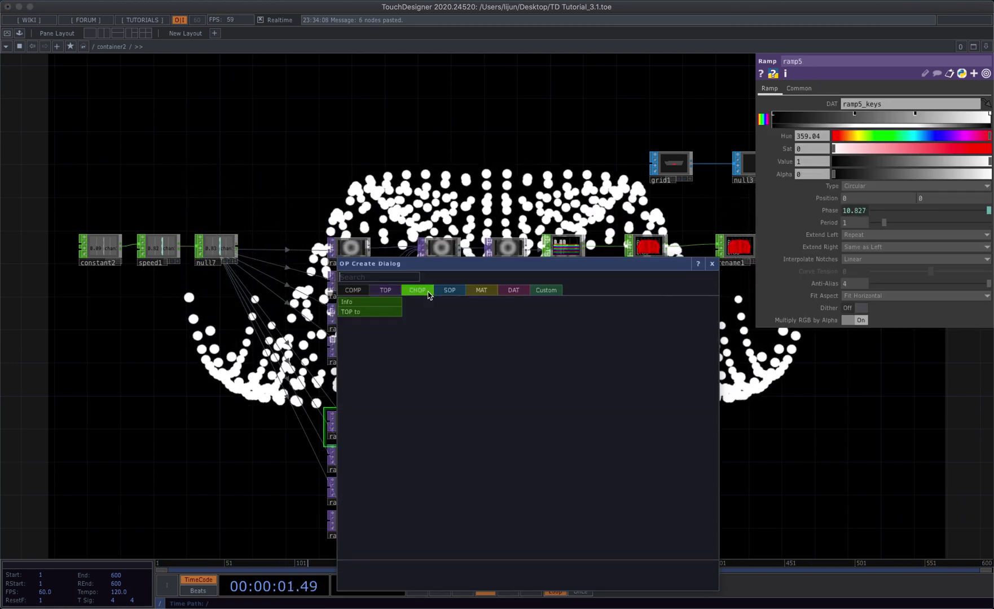
{"action": "left_click", "coordinate": [361, 311]}
{"action": "left_click", "coordinate": [574, 427]}
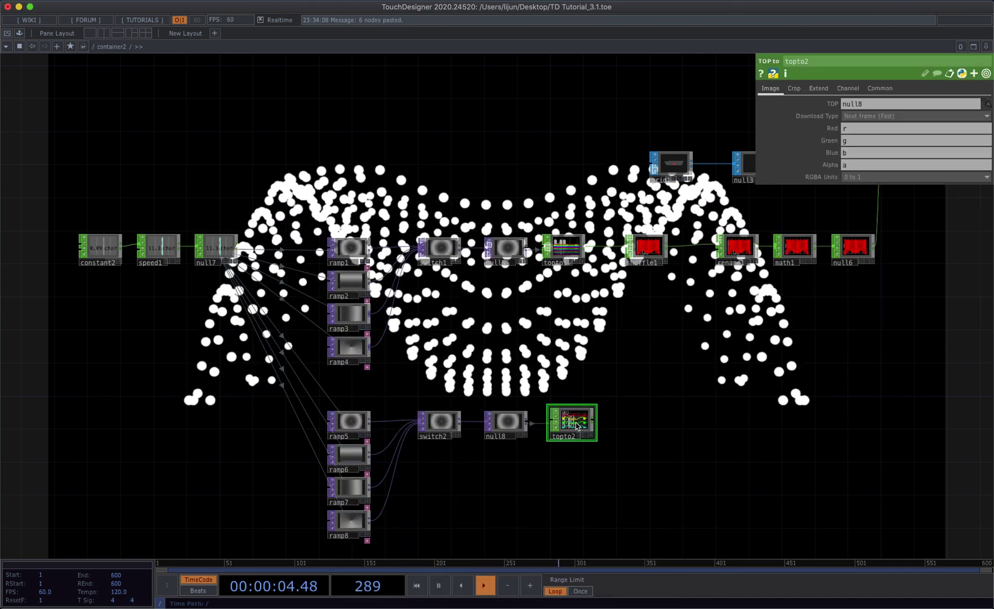
- Clear the Alpha channel name of topto2 and set its Crop to Full Image
{"action": "scroll", "coordinate": [587, 424], "scroll_direction": "up", "scroll_amount": 5}
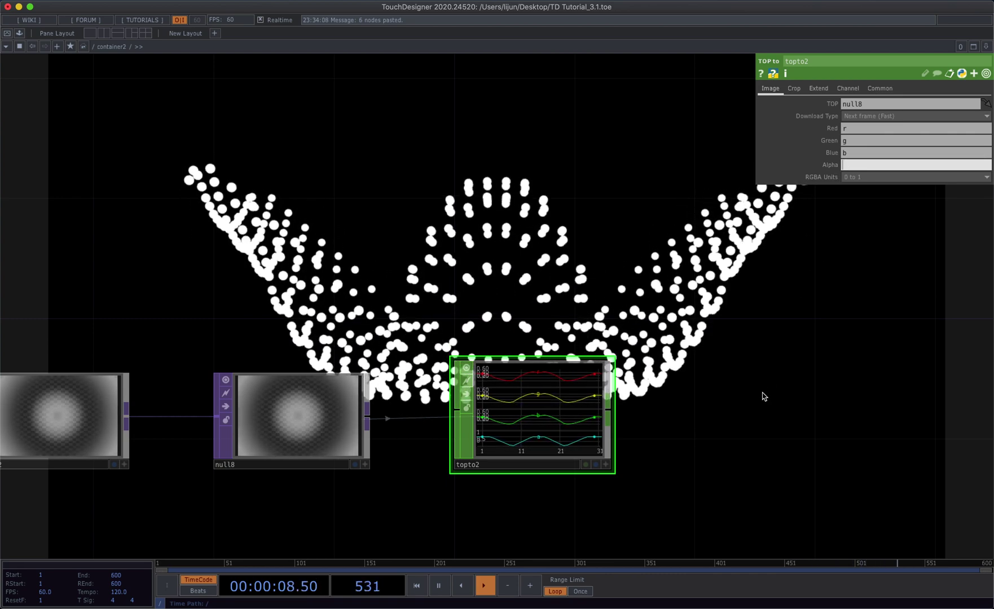
{"action": "scroll", "coordinate": [748, 404], "scroll_direction": "down", "scroll_amount": 4}
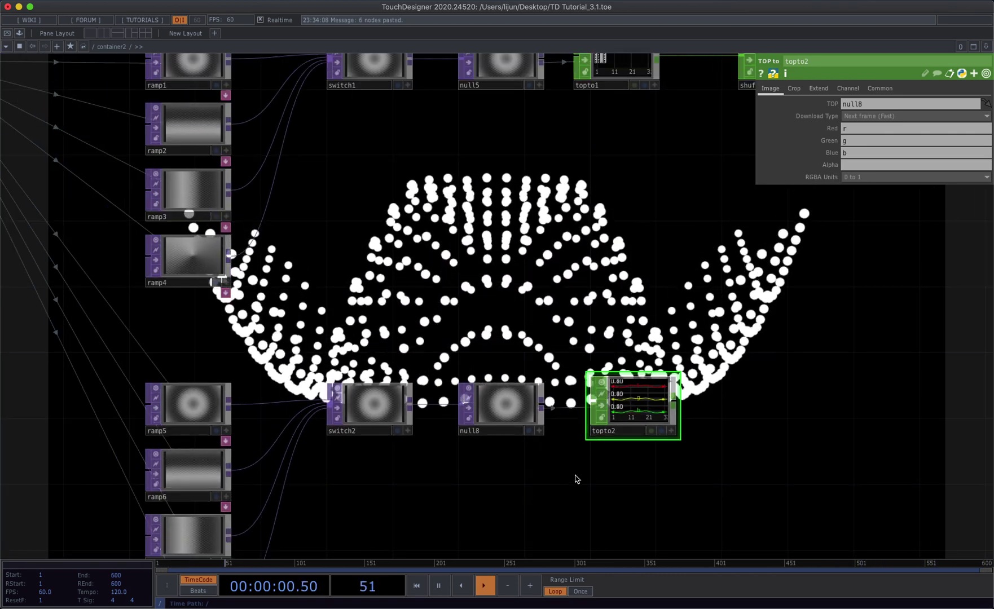
{"action": "left_click_drag", "start_coordinate": [604, 478], "coordinate": [580, 481]}
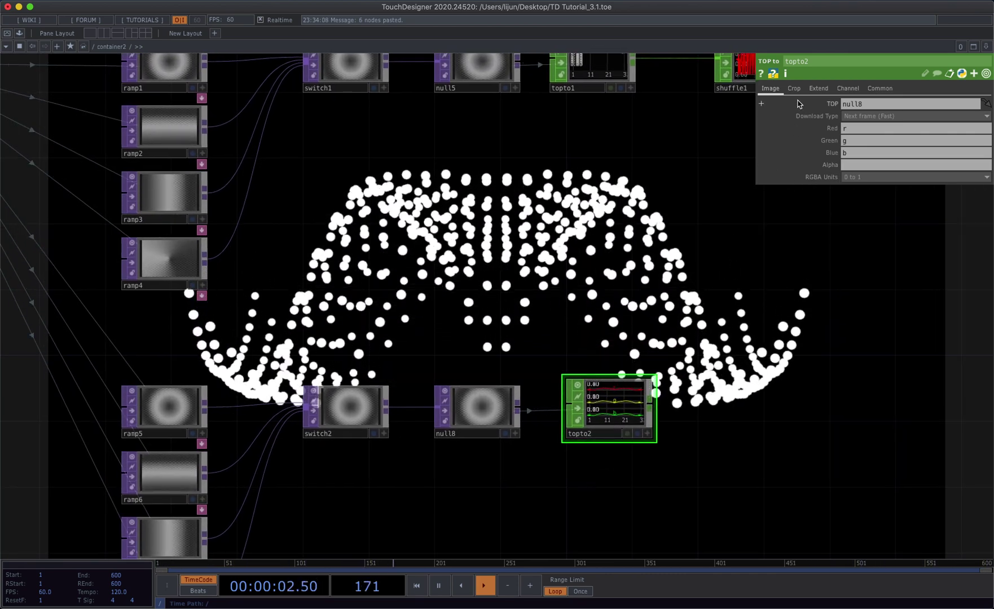
{"action": "left_click", "coordinate": [794, 89]}
{"action": "left_click", "coordinate": [885, 103]}
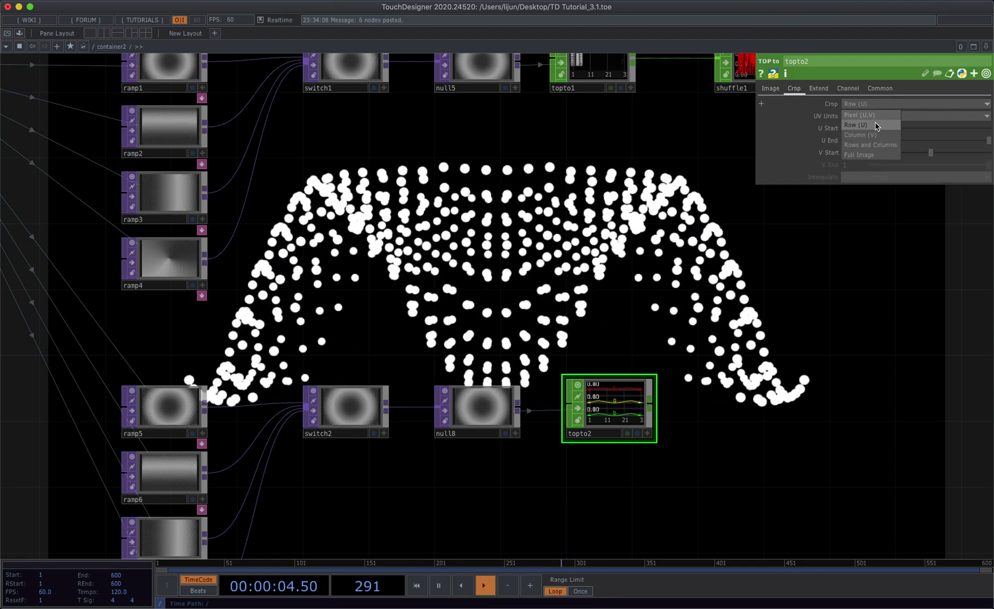
{"action": "left_click", "coordinate": [873, 155]}
{"action": "scroll", "coordinate": [621, 361], "scroll_direction": "up", "scroll_amount": 2}
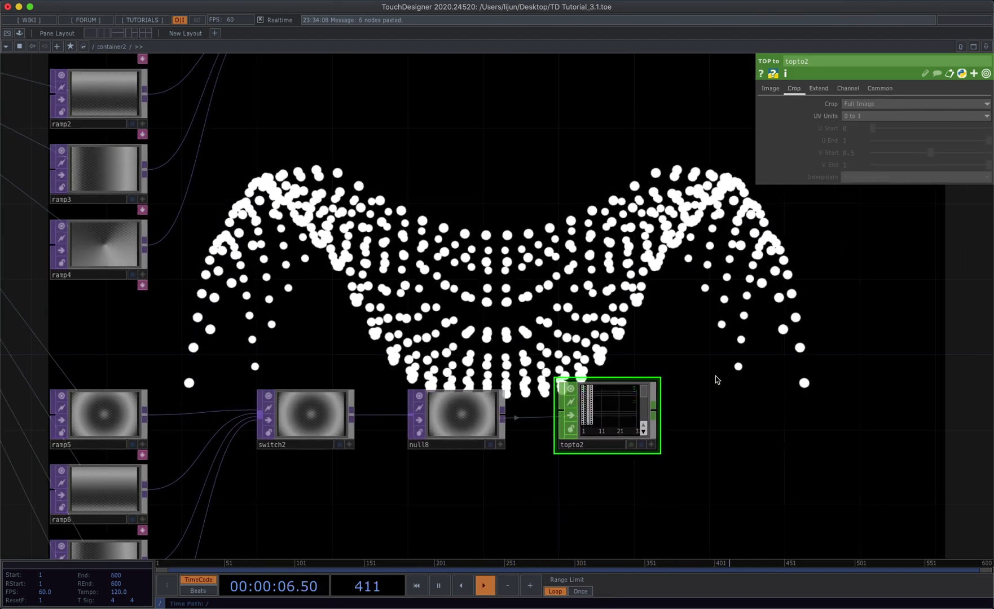
- Append a Shuffle CHOP to topto2 and set its Method to Sequence All Samples By Name
{"action": "left_click_drag", "start_coordinate": [693, 407], "coordinate": [613, 408]}
{"action": "scroll", "coordinate": [593, 393], "scroll_direction": "down", "scroll_amount": 2}
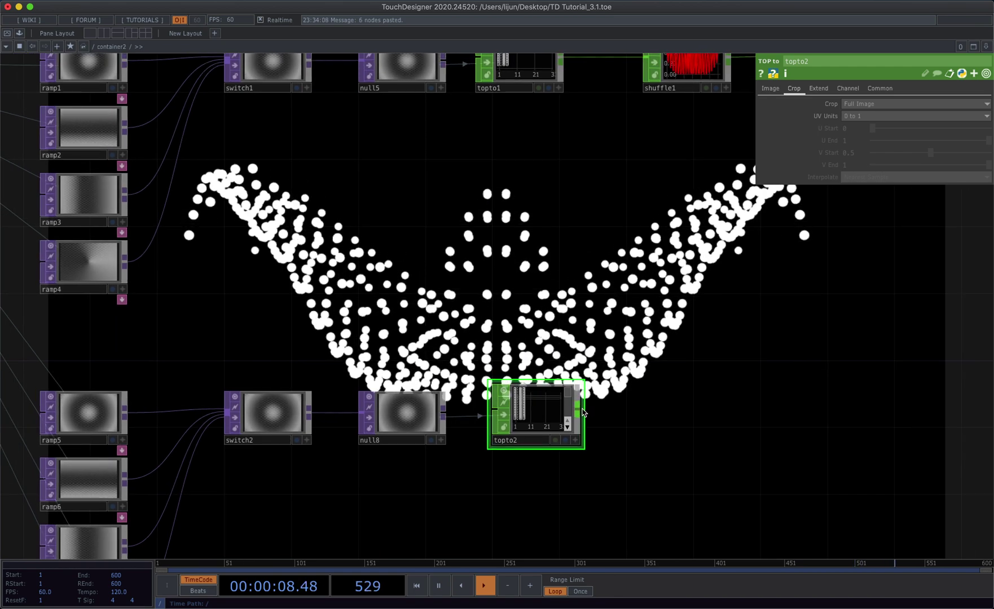
{"action": "right_click", "coordinate": [583, 414]}
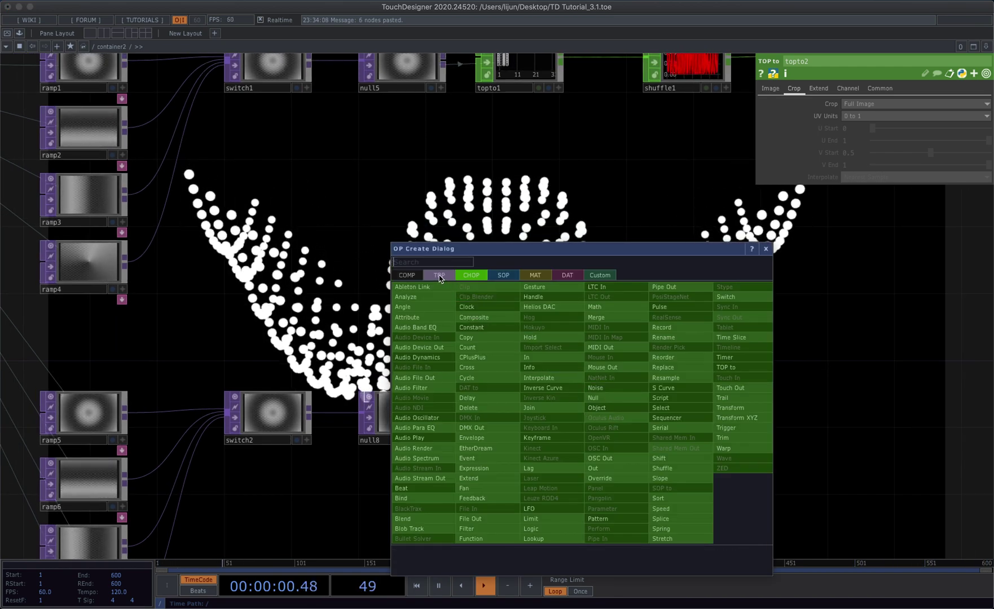
{"action": "type", "text": "s"}
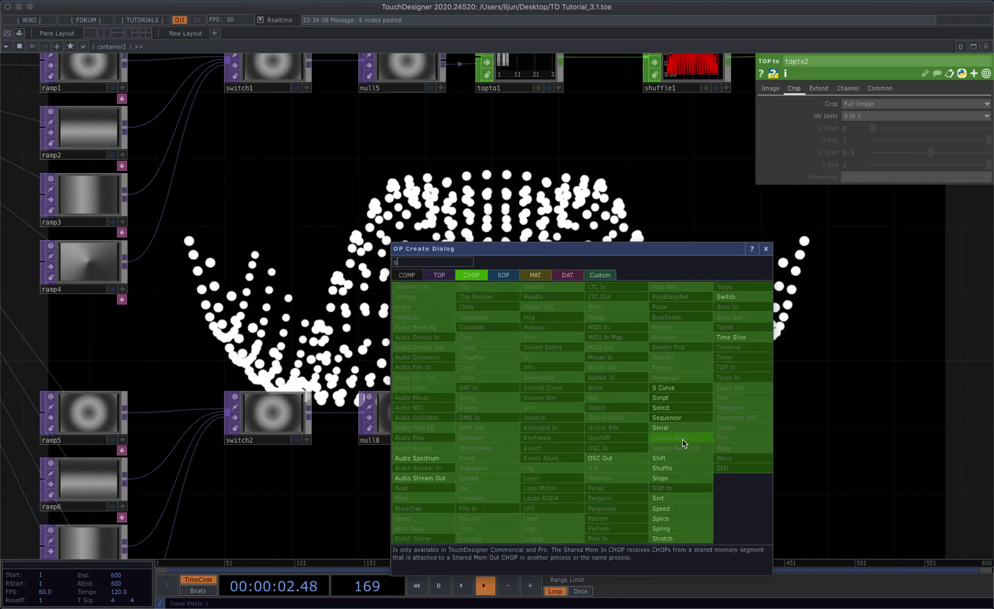
{"action": "left_click", "coordinate": [675, 469]}
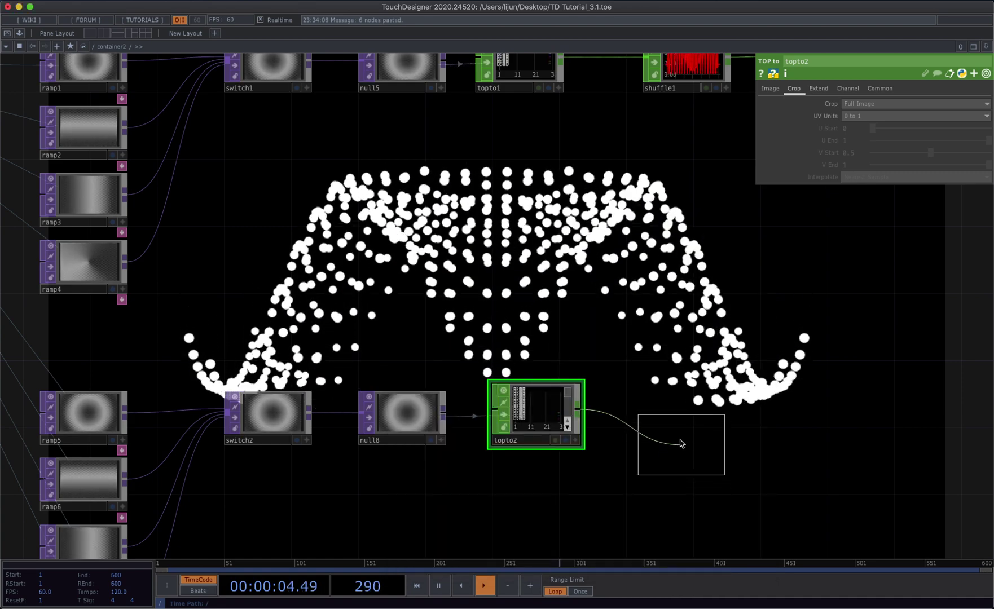
{"action": "left_click", "coordinate": [670, 415]}
{"action": "left_click", "coordinate": [881, 104]}
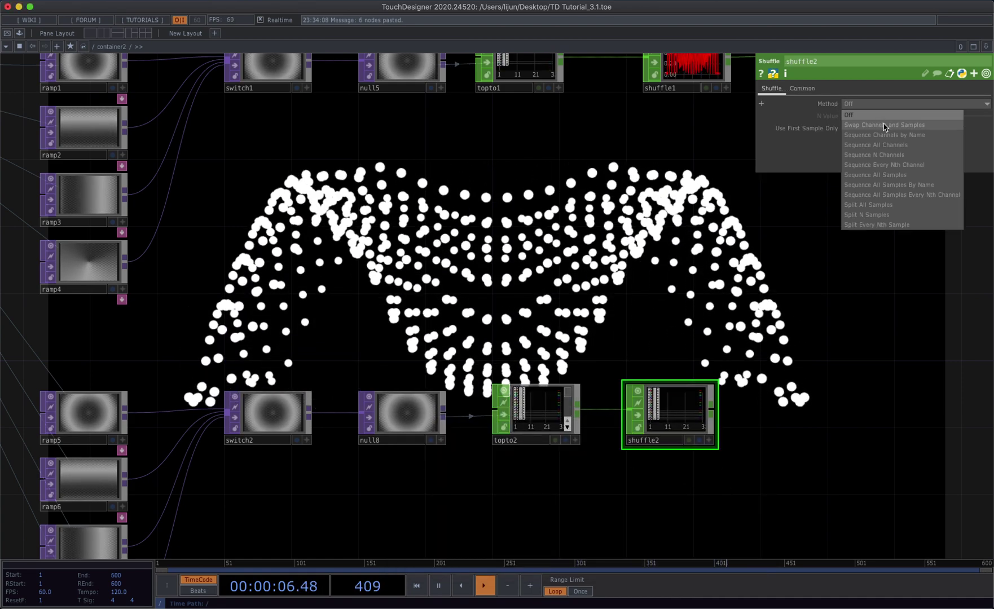
{"action": "left_click", "coordinate": [895, 186]}
{"action": "scroll", "coordinate": [693, 395], "scroll_direction": "up", "scroll_amount": 5}
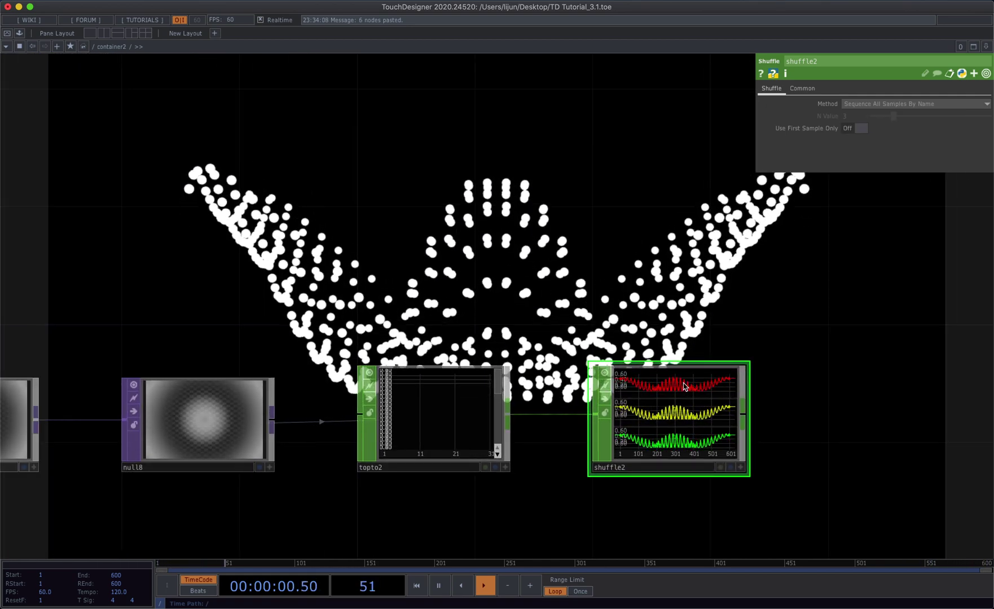
{"action": "scroll", "coordinate": [684, 417], "scroll_direction": "up", "scroll_amount": 3}
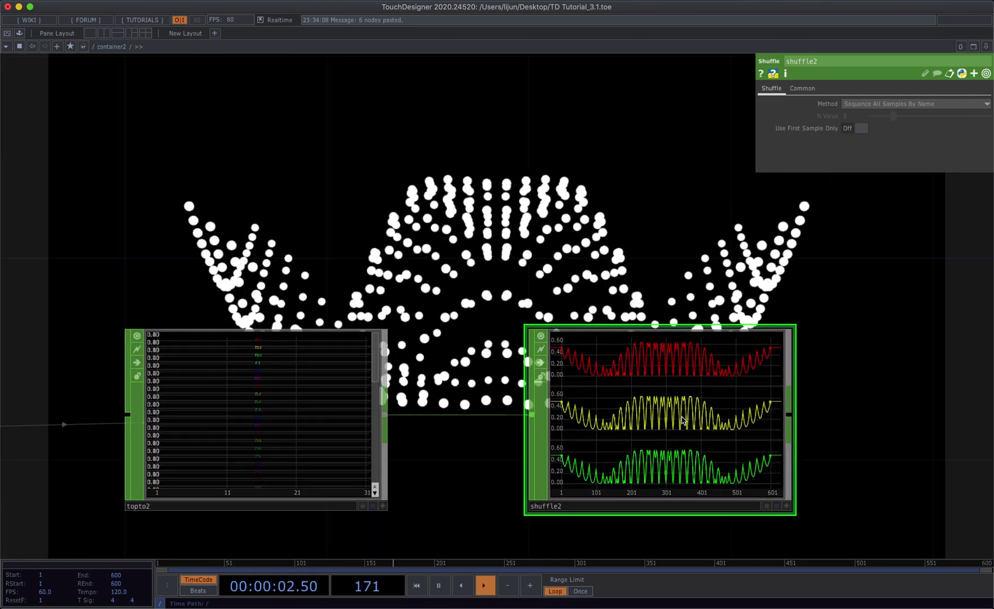
- Append a Null CHOP to shuffle2, placing it well apart from it, below null6
{"action": "scroll", "coordinate": [682, 421], "scroll_direction": "down", "scroll_amount": 2}
{"action": "scroll", "coordinate": [682, 421], "scroll_direction": "down", "scroll_amount": 6}
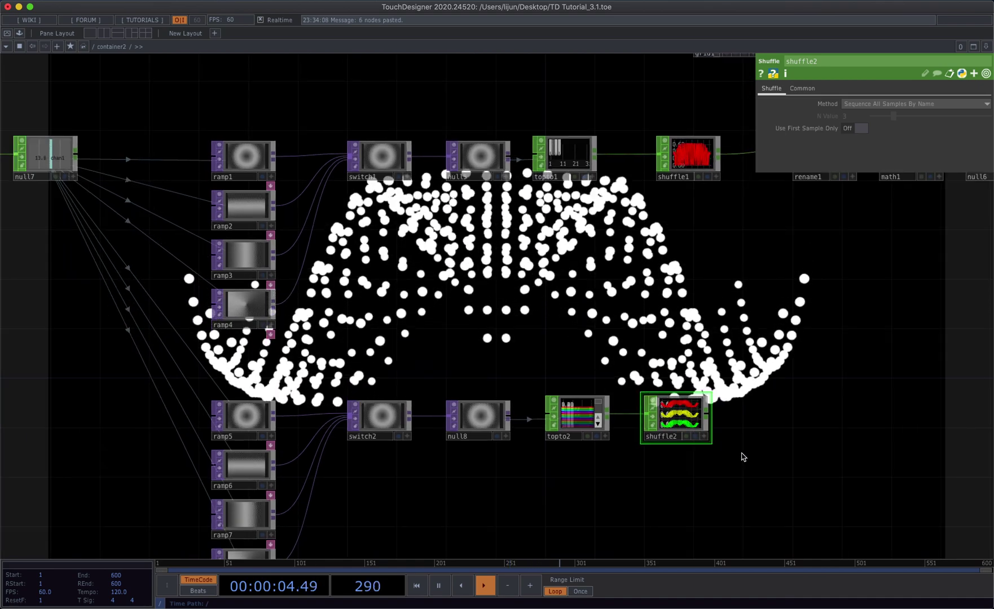
{"action": "left_click_drag", "start_coordinate": [712, 456], "coordinate": [552, 480]}
{"action": "key", "text": "Tab"}
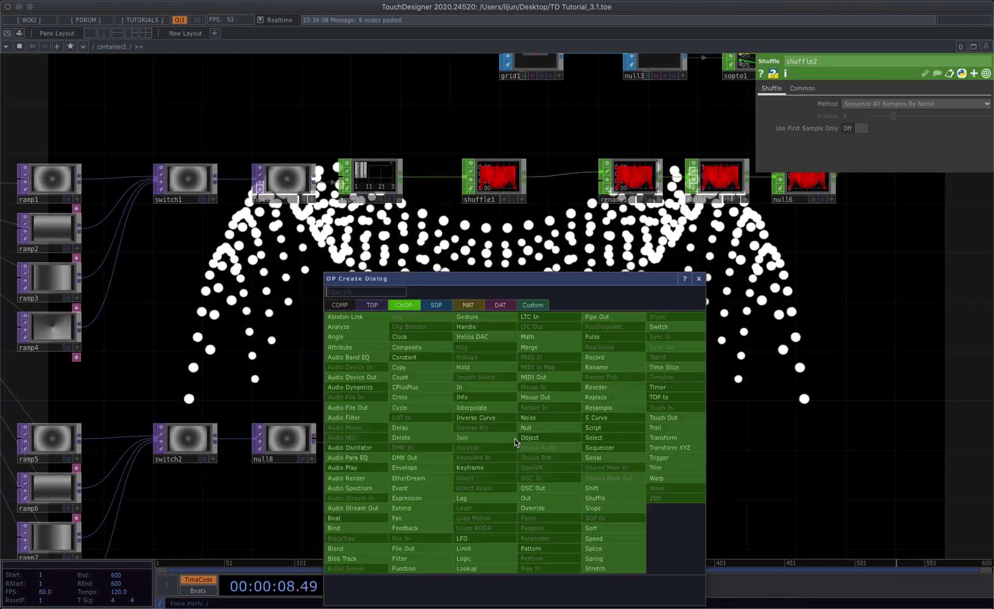
{"action": "type", "text": "n"}
{"action": "left_click", "coordinate": [529, 427]}
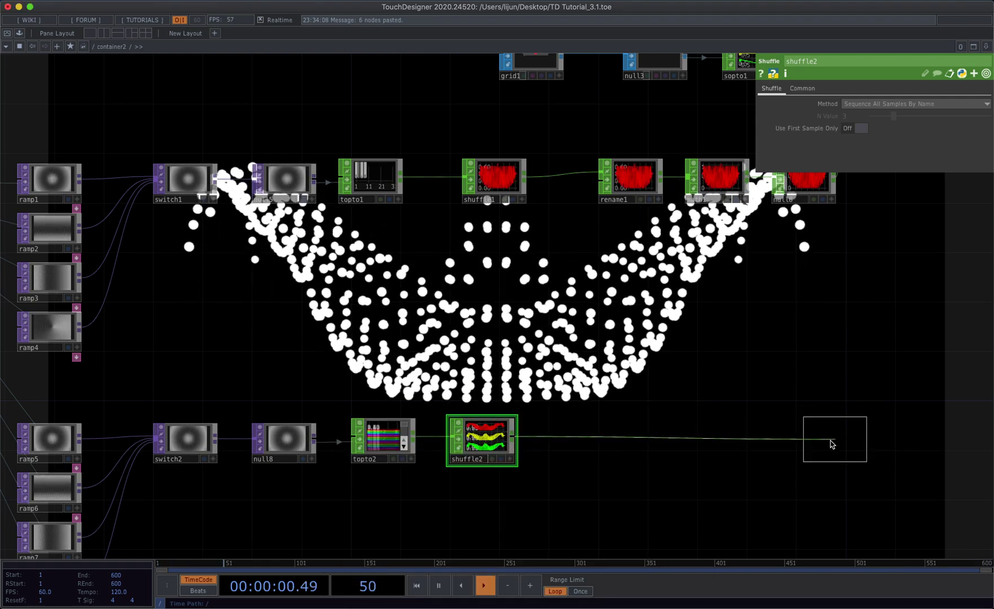
{"action": "left_click", "coordinate": [815, 442]}
{"action": "key", "text": "h"}
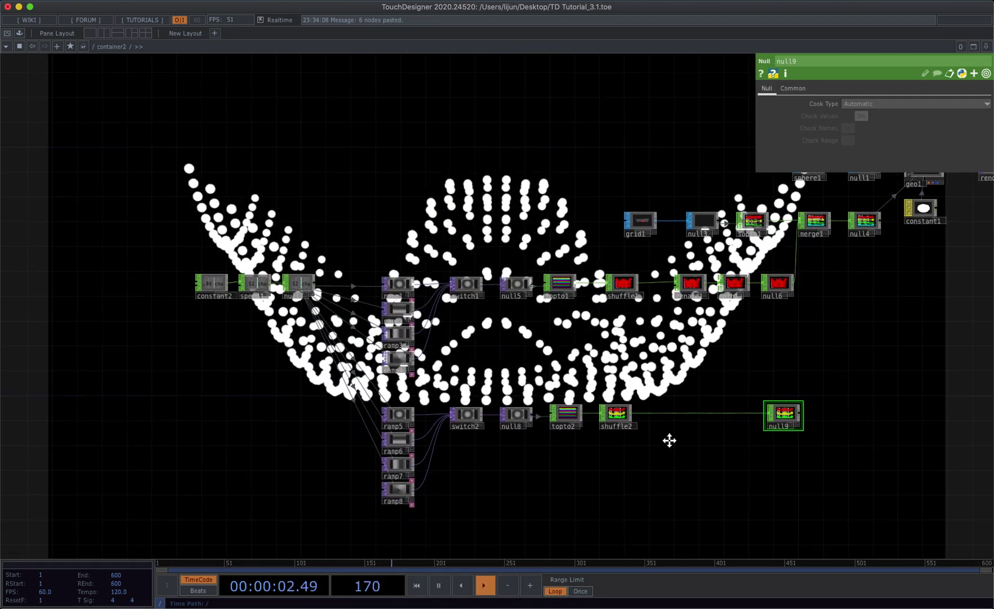
- Colour the second key of ramp5 red with hue 354, saturation 1 and value 0.993
{"action": "scroll", "coordinate": [614, 449], "scroll_direction": "up", "scroll_amount": 3}
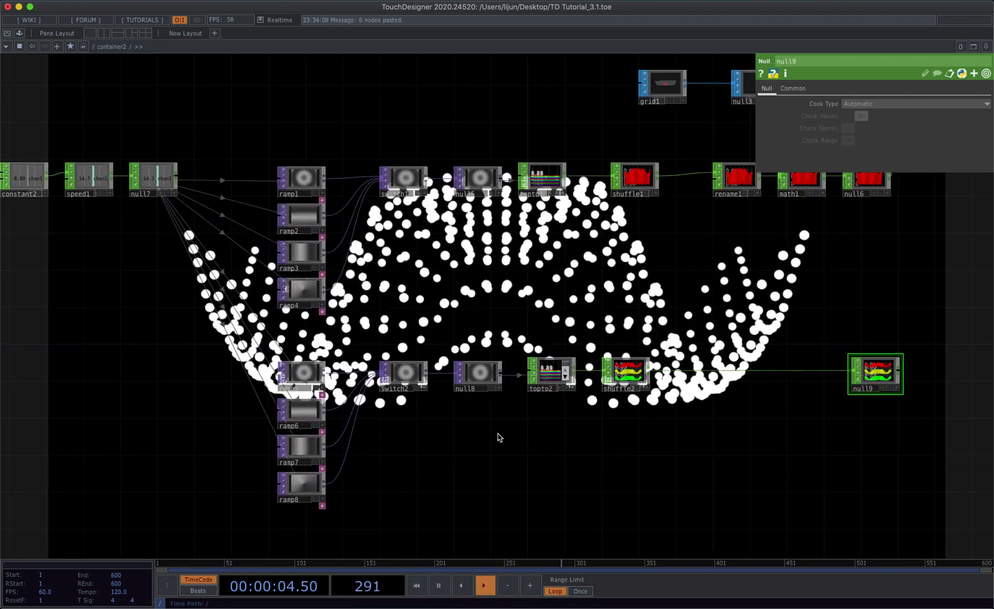
{"action": "left_click", "coordinate": [317, 379]}
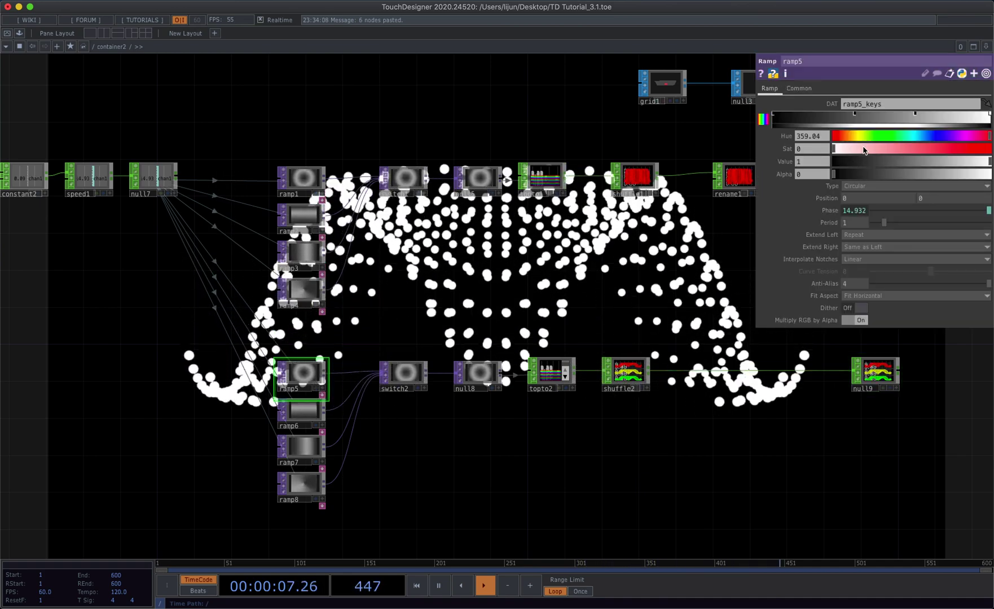
{"action": "left_click", "coordinate": [855, 114]}
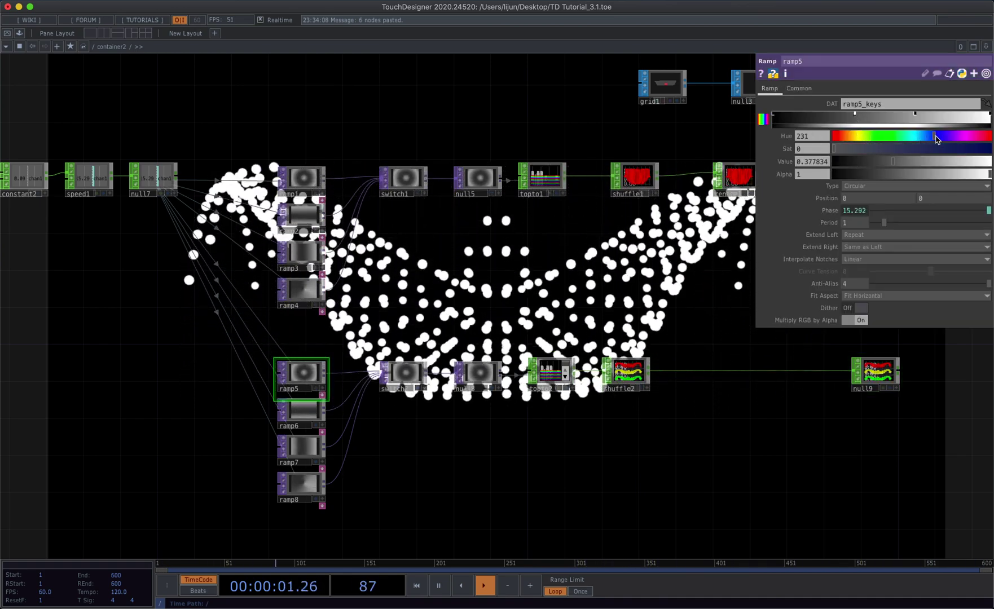
{"action": "left_click_drag", "start_coordinate": [935, 136], "coordinate": [991, 136]}
{"action": "left_click", "coordinate": [916, 113]}
{"action": "left_click", "coordinate": [772, 115]}
{"action": "left_click", "coordinate": [855, 114]}
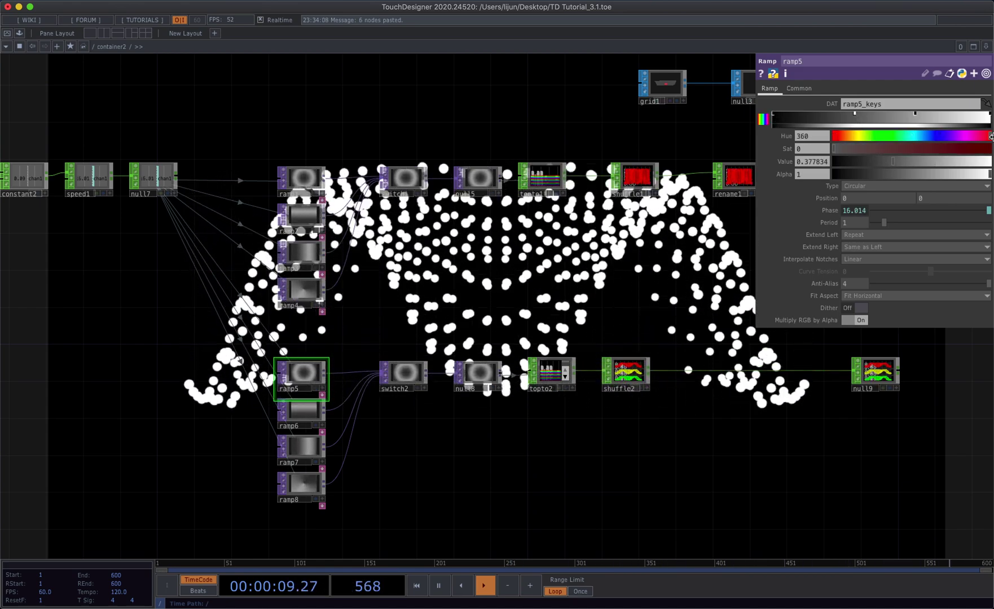
{"action": "left_click_drag", "start_coordinate": [942, 162], "coordinate": [990, 162]}
{"action": "left_click", "coordinate": [992, 149]}
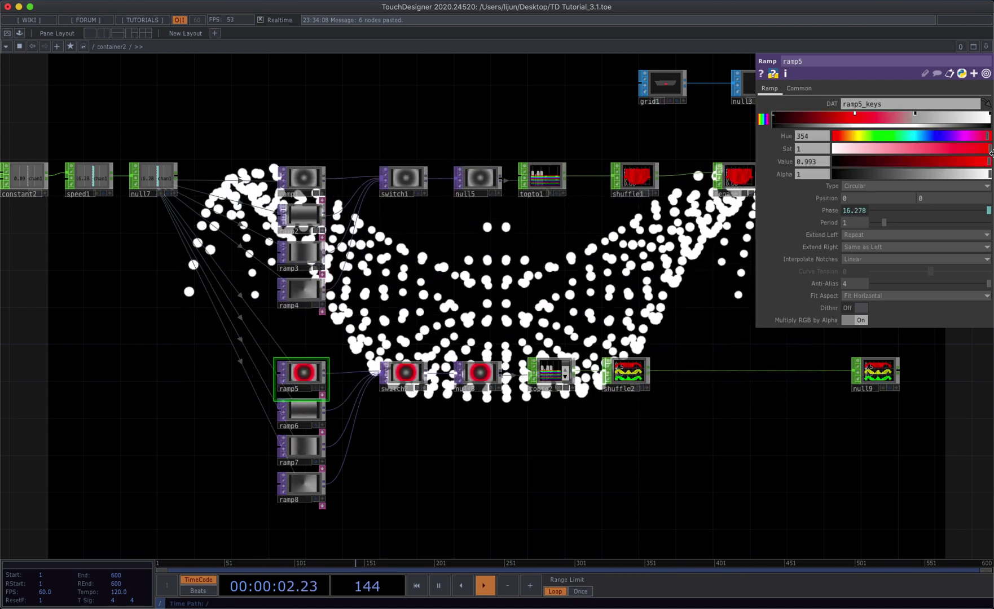
- Colour the third key of ramp5 blue with hue 240, saturation 1 and value 1
{"action": "left_click", "coordinate": [916, 114]}
{"action": "left_click", "coordinate": [938, 136]}
{"action": "left_click", "coordinate": [991, 149]}
{"action": "left_click_drag", "start_coordinate": [969, 162], "coordinate": [993, 162]}
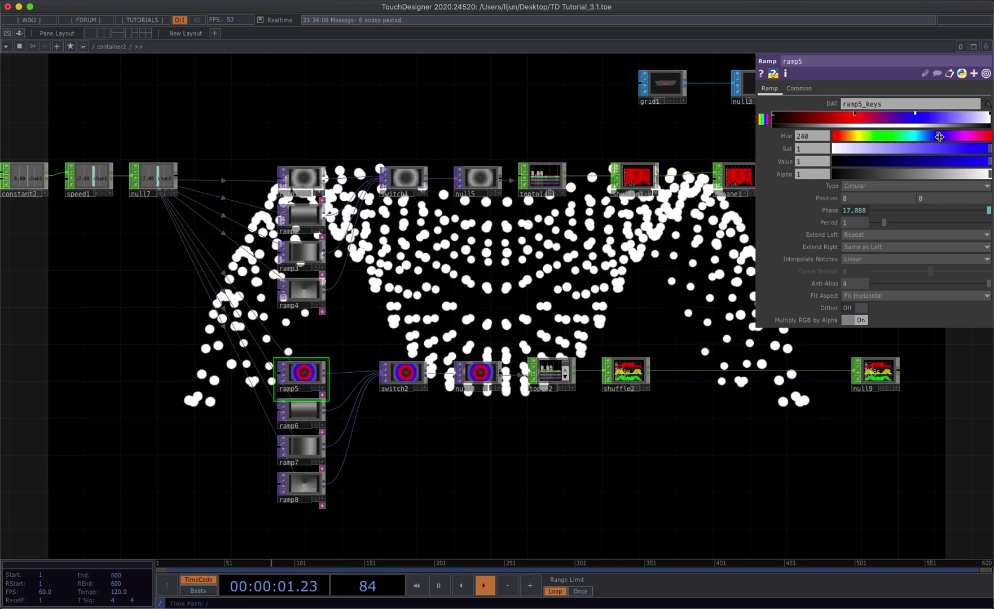
- Colour the second key of ramp6 cyan with hue 179, saturation 1 and value 1
{"action": "left_click", "coordinate": [305, 415]}
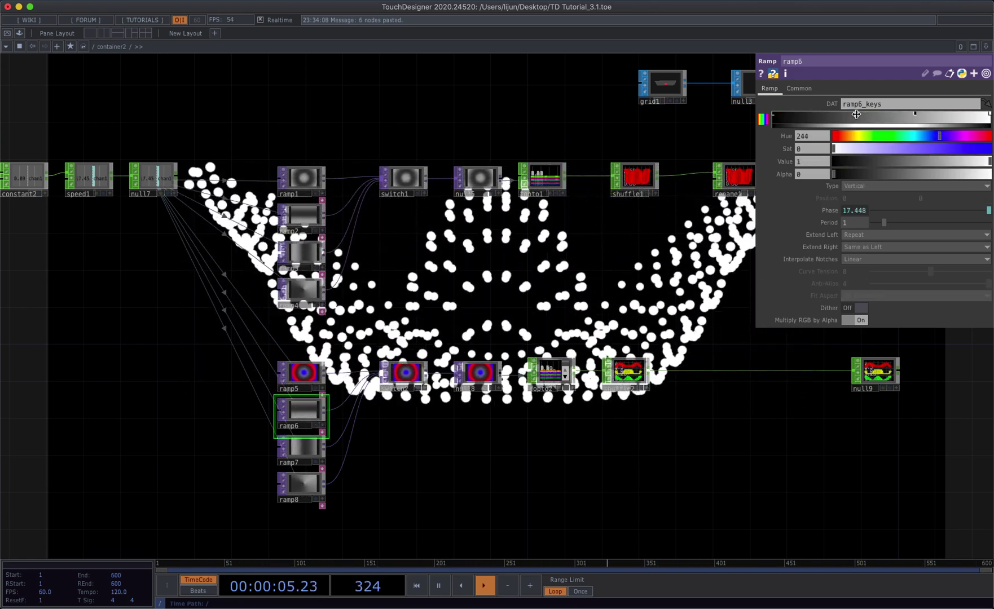
{"action": "left_click", "coordinate": [856, 115]}
{"action": "left_click", "coordinate": [890, 136]}
{"action": "left_click", "coordinate": [991, 148]}
{"action": "left_click", "coordinate": [992, 162]}
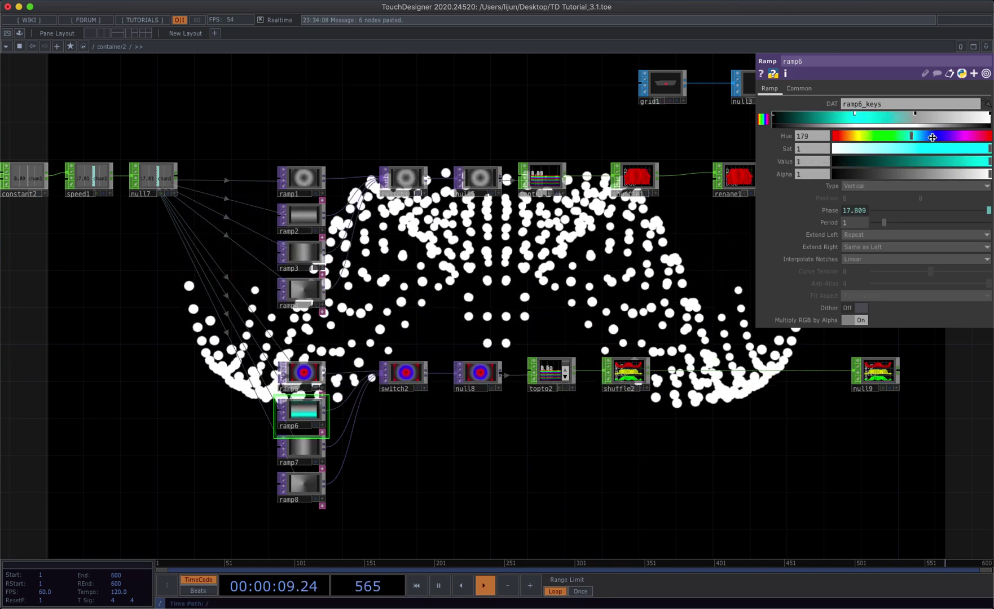
- Colour the third key of ramp6 blue with hue 229, saturation 1 and value 1
{"action": "left_click", "coordinate": [916, 113]}
{"action": "left_click", "coordinate": [930, 136]}
{"action": "left_click", "coordinate": [990, 149]}
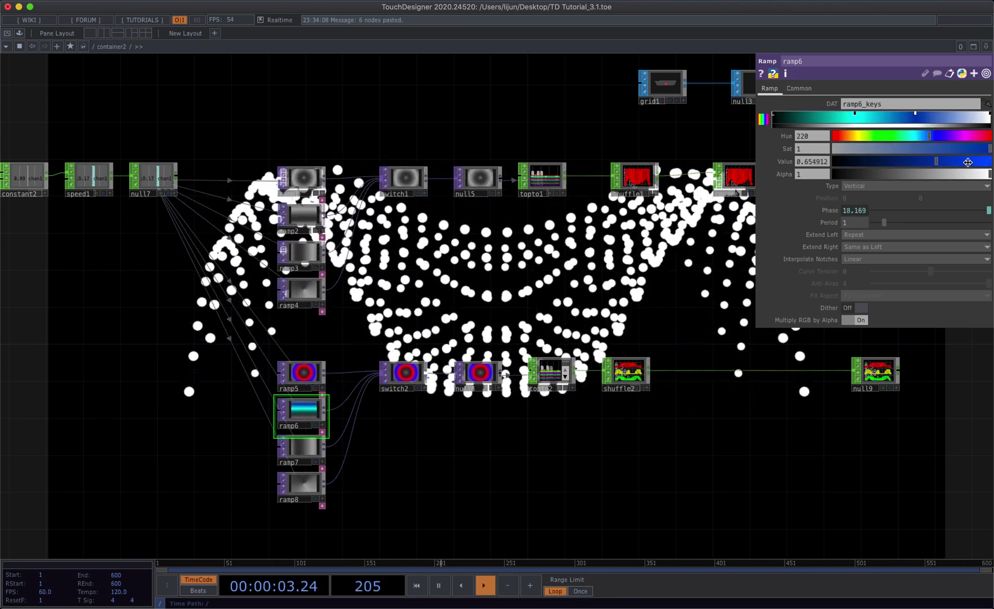
{"action": "left_click", "coordinate": [990, 162]}
{"action": "left_click_drag", "start_coordinate": [930, 135], "coordinate": [935, 135]}
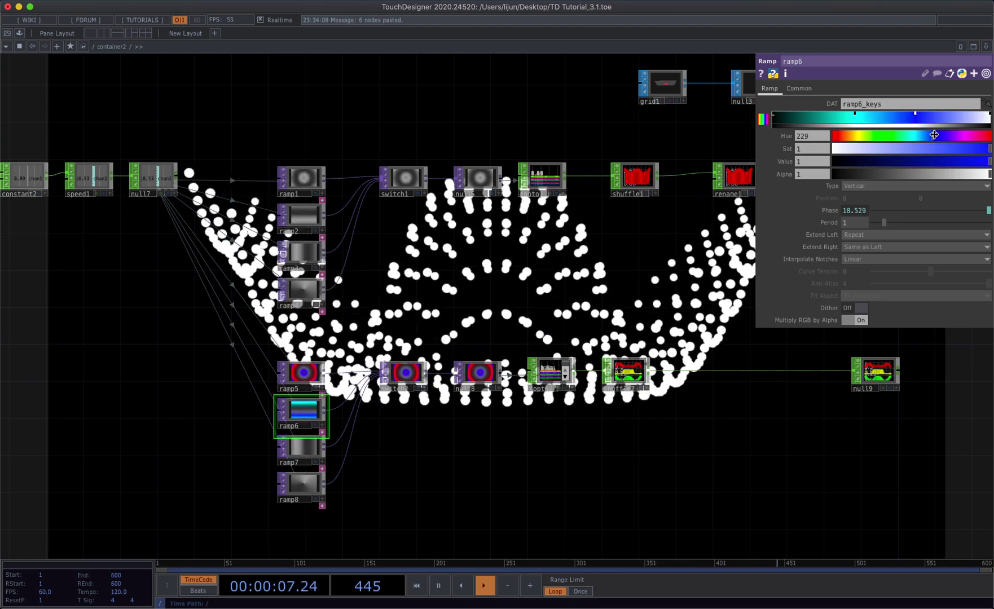
- Colour the second key of ramp7 yellow-green with hue 74, saturation 1 and value 1
{"action": "left_click", "coordinate": [319, 447]}
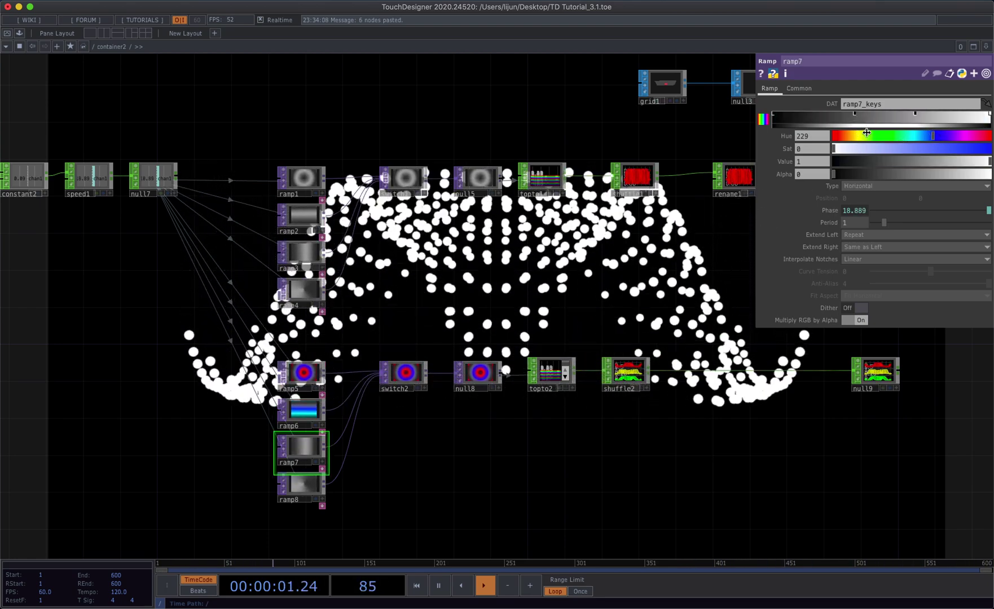
{"action": "left_click", "coordinate": [856, 115]}
{"action": "mouse_move", "coordinate": [863, 135]}
{"action": "left_mouse_down"}
{"action": "mouse_move", "coordinate": [888, 135]}
{"action": "mouse_move", "coordinate": [846, 135]}
{"action": "mouse_move", "coordinate": [938, 136]}
{"action": "mouse_move", "coordinate": [866, 136]}
{"action": "left_mouse_up"}
{"action": "left_click_drag", "start_coordinate": [897, 161], "coordinate": [992, 149]}
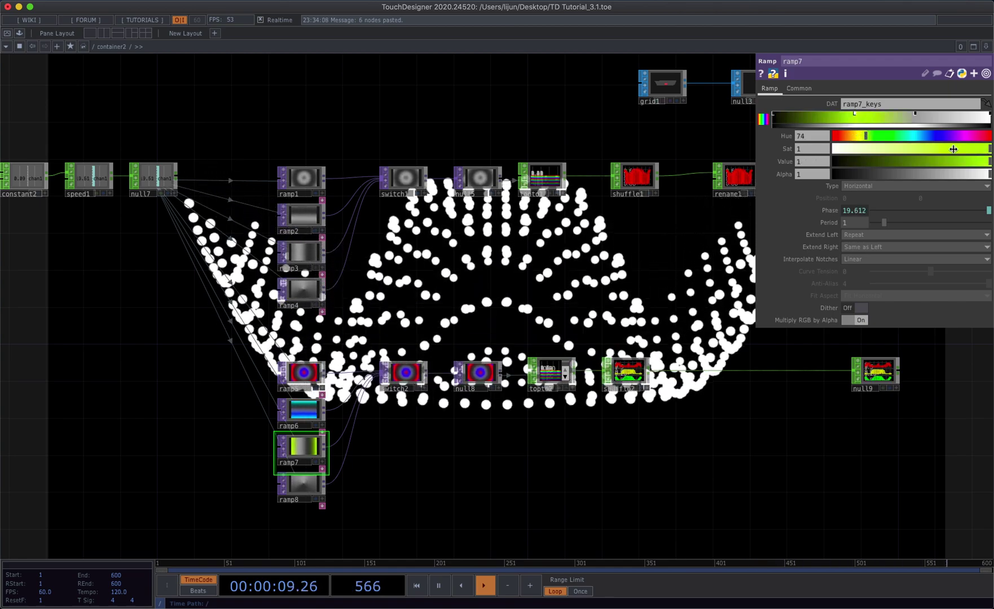
- Colour the third key of ramp7 orange with hue 43, saturation 1 and value 1
{"action": "left_click", "coordinate": [916, 113]}
{"action": "left_click_drag", "start_coordinate": [865, 136], "coordinate": [853, 136]}
{"action": "left_click_drag", "start_coordinate": [950, 149], "coordinate": [991, 149]}
{"action": "left_click_drag", "start_coordinate": [959, 162], "coordinate": [992, 161]}
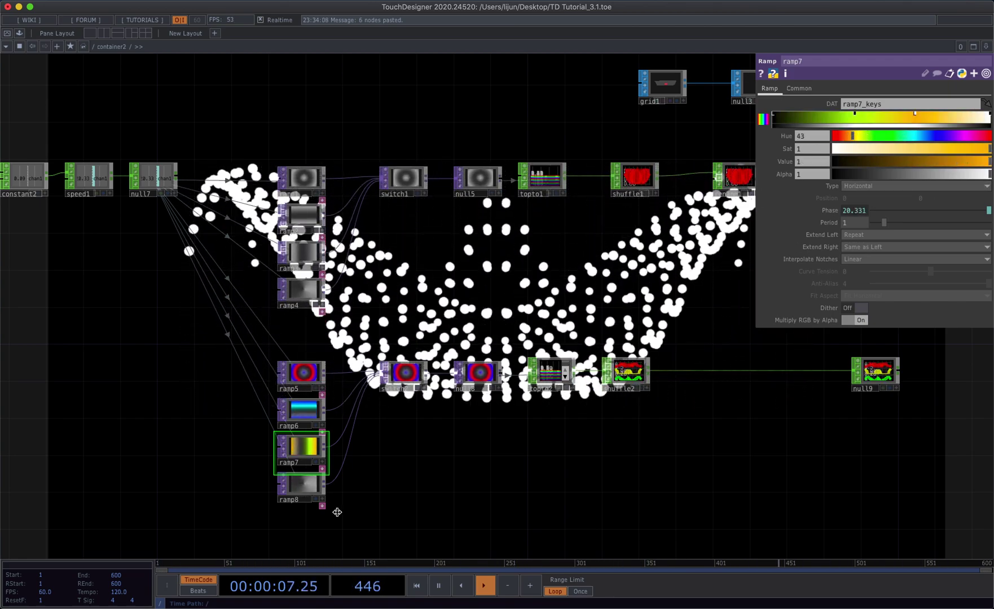
- Colour the third key of ramp8 magenta with hue 305, saturation 1 and value 1, and its last key purple
{"action": "left_click", "coordinate": [326, 504]}
{"action": "left_click_drag", "start_coordinate": [857, 136], "coordinate": [953, 136]}
{"action": "left_click_drag", "start_coordinate": [835, 148], "coordinate": [992, 162]}
{"action": "left_click", "coordinate": [916, 114]}
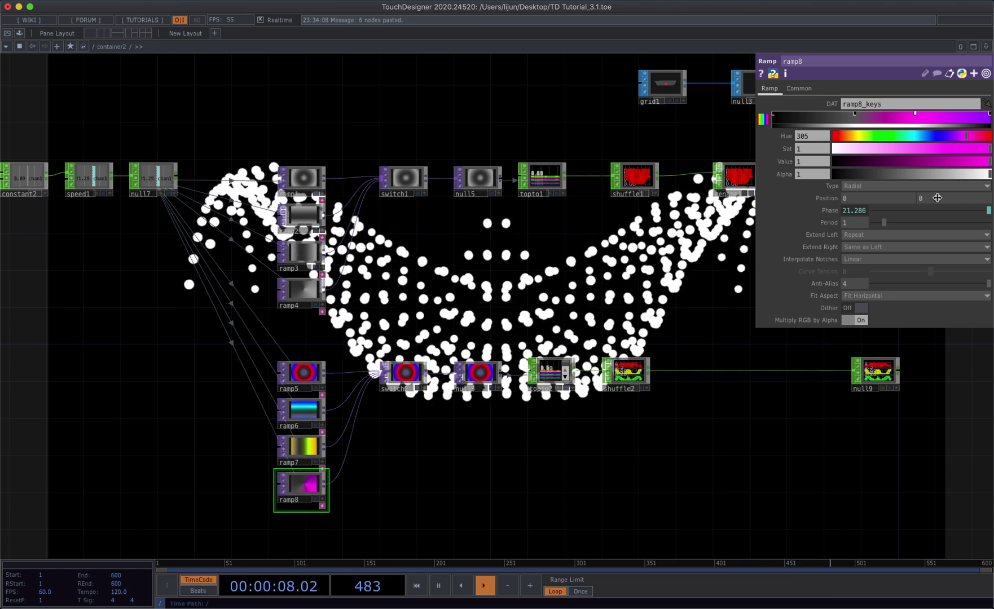
- Map the instance colour of geo1 to the r, g and b channels for R, G and B
{"action": "left_click_drag", "start_coordinate": [684, 470], "coordinate": [515, 478]}
{"action": "scroll", "coordinate": [672, 447], "scroll_direction": "right", "scroll_amount": 5}
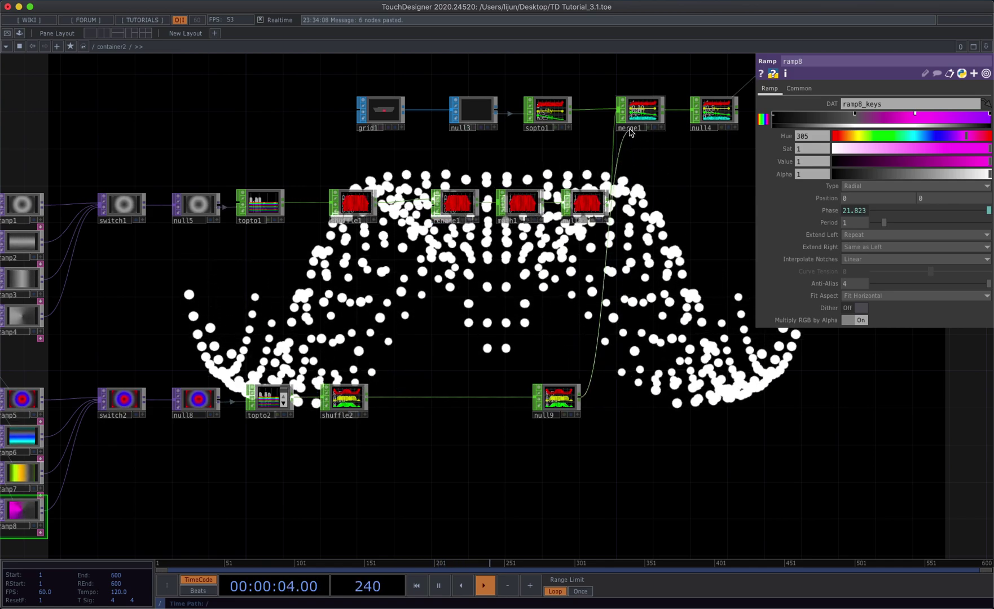
{"action": "scroll", "coordinate": [312, 315], "scroll_direction": "right", "scroll_amount": 6}
{"action": "scroll", "coordinate": [312, 315], "scroll_direction": "right", "scroll_amount": 5}
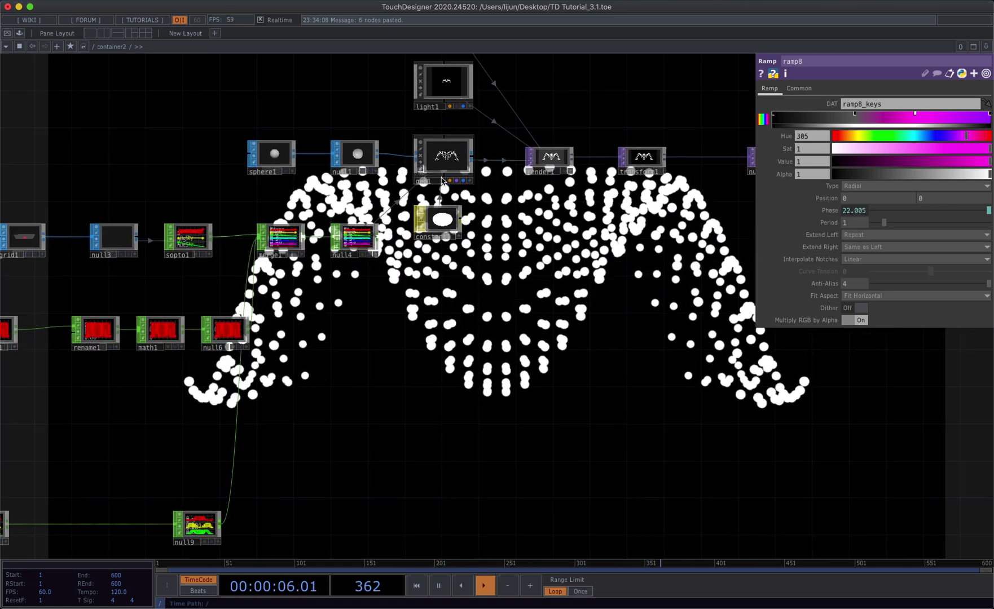
{"action": "left_click", "coordinate": [443, 158]}
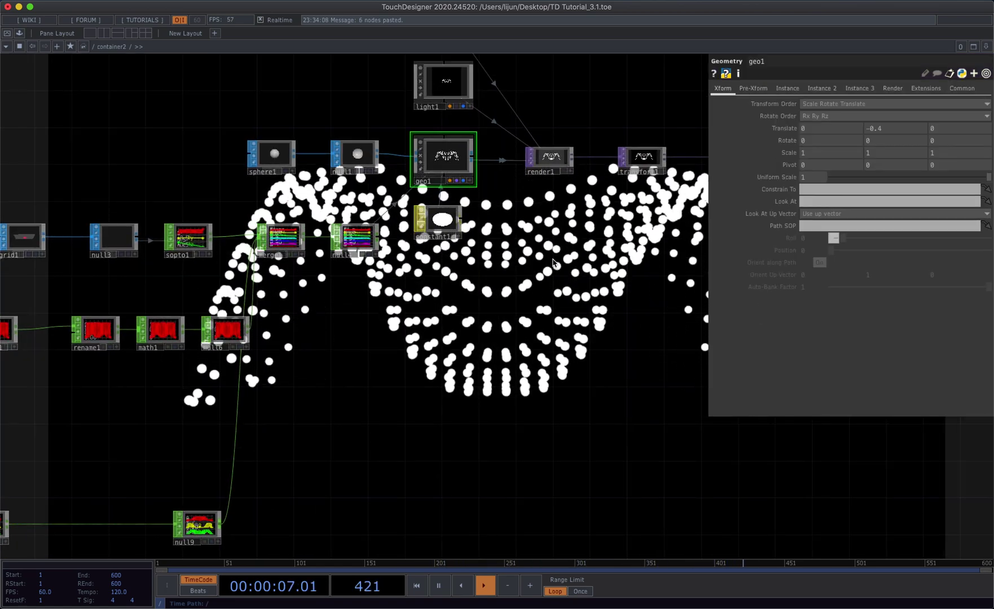
{"action": "left_click", "coordinate": [813, 89]}
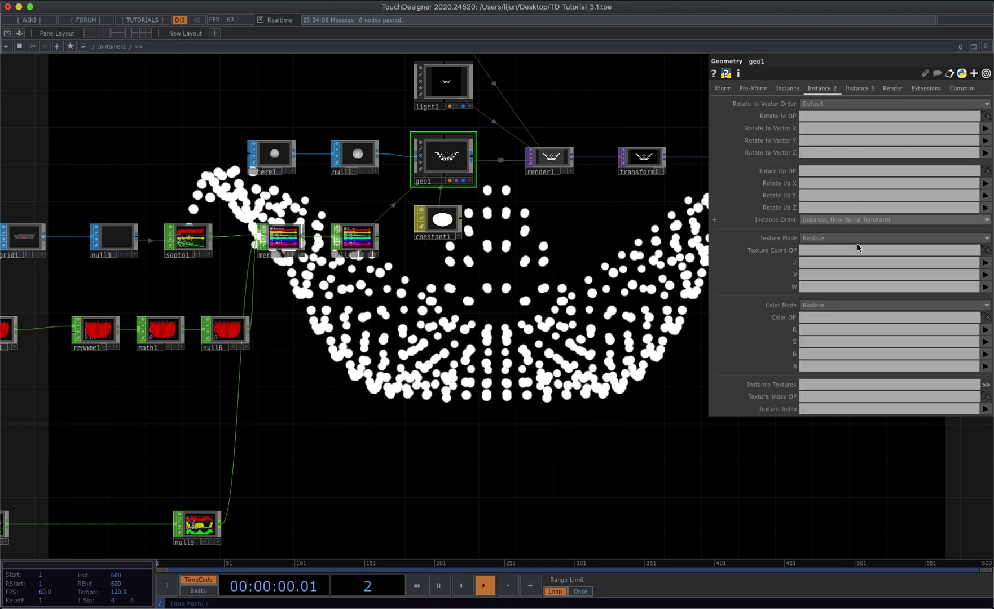
{"action": "left_click", "coordinate": [986, 342]}
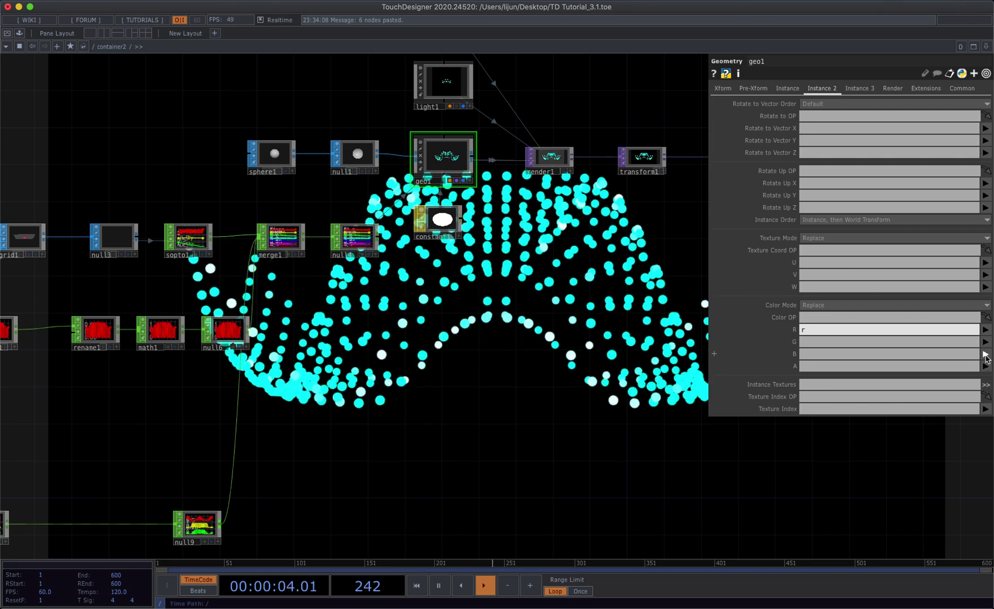
{"action": "left_click", "coordinate": [986, 342]}
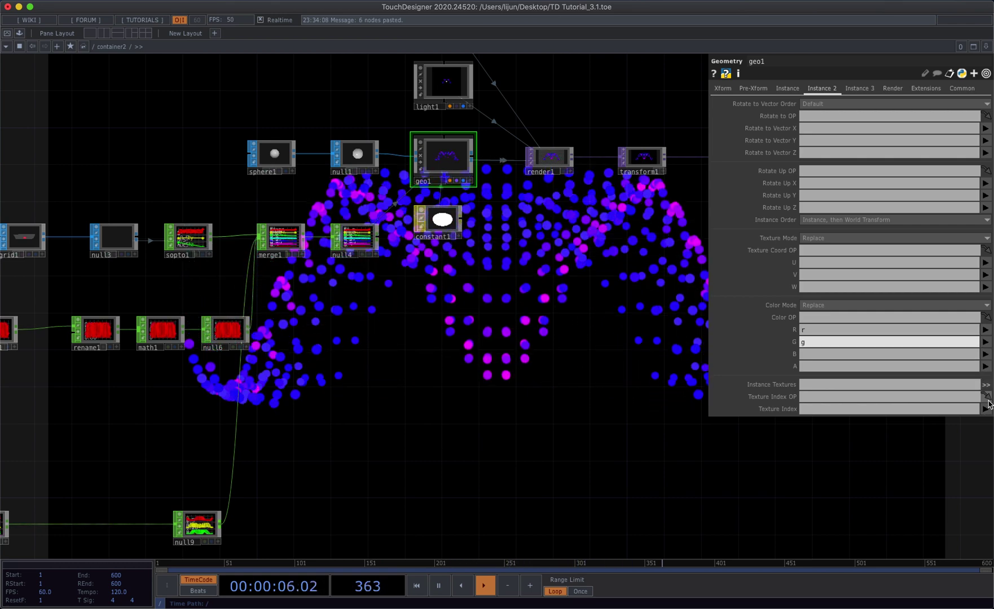
{"action": "left_click", "coordinate": [986, 354]}
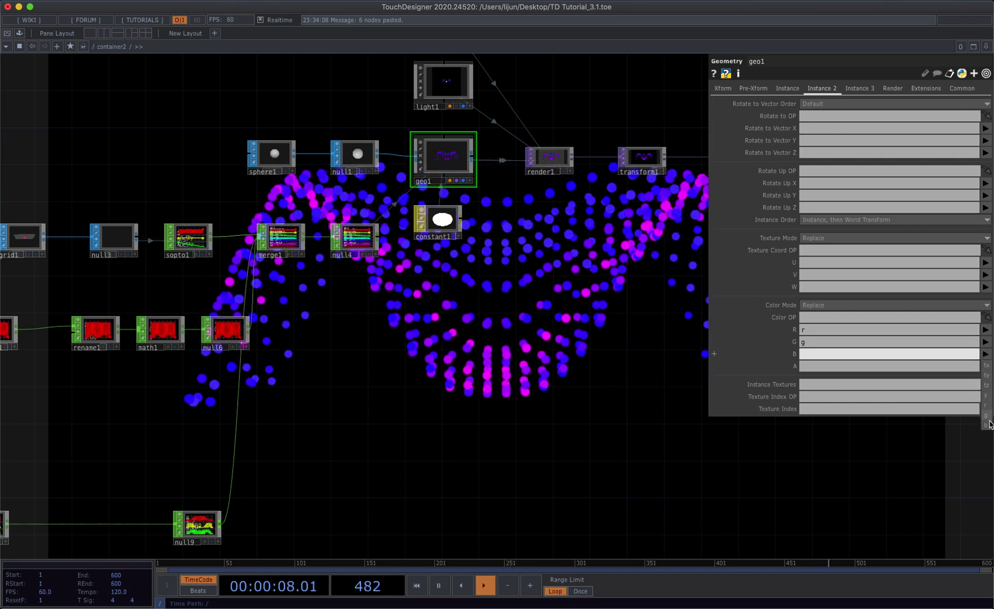
- Preview the blended colour ramps by sweeping the Index of switch2, return it to 0 and hide the parameters
{"action": "scroll", "coordinate": [581, 440], "scroll_direction": "down", "scroll_amount": 5}
{"action": "left_click_drag", "start_coordinate": [587, 440], "coordinate": [682, 403]}
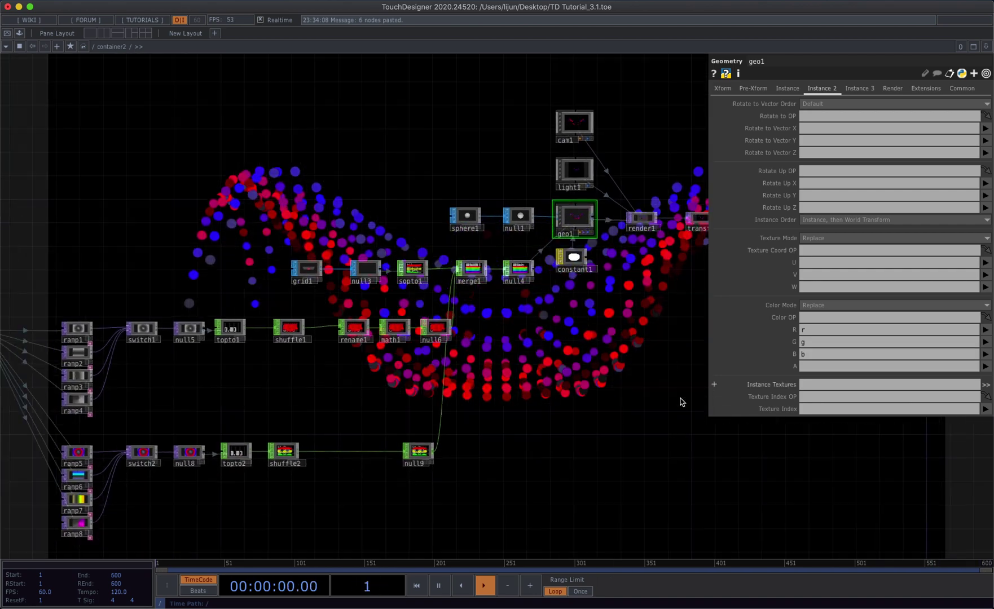
{"action": "left_click_drag", "start_coordinate": [550, 469], "coordinate": [698, 403]}
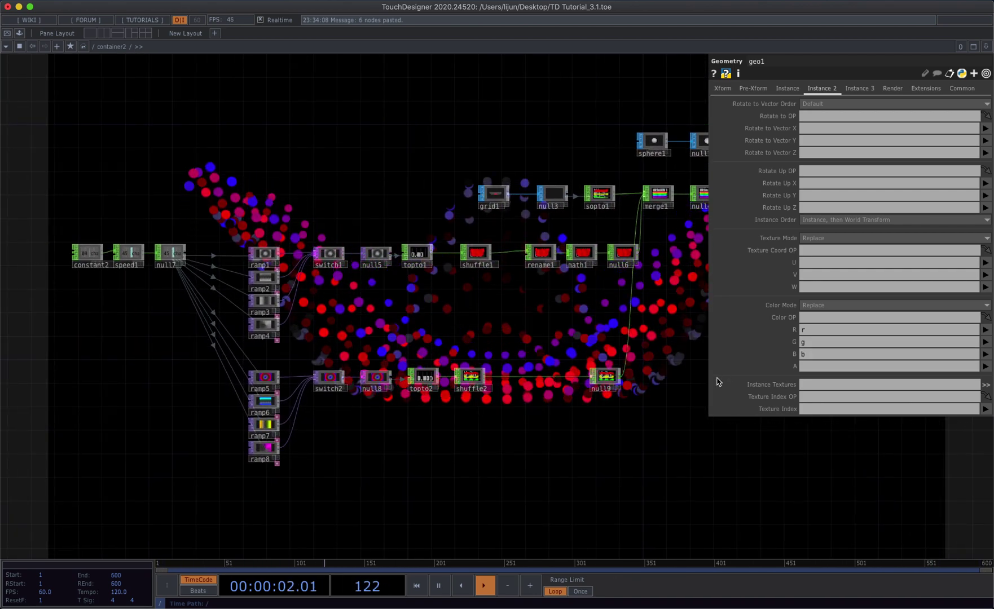
{"action": "left_click", "coordinate": [331, 386]}
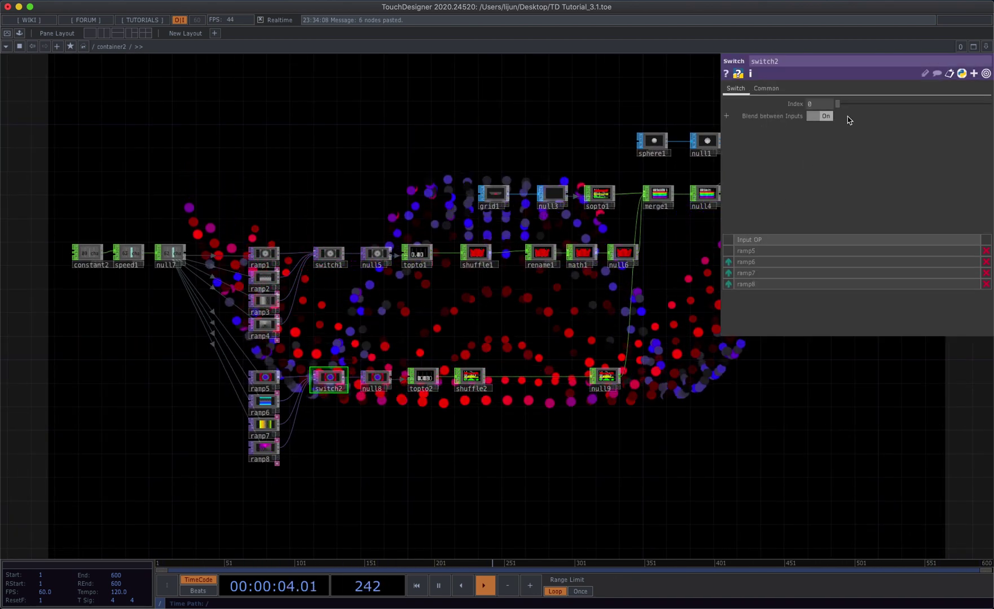
{"action": "left_click_drag", "start_coordinate": [854, 110], "coordinate": [779, 130]}
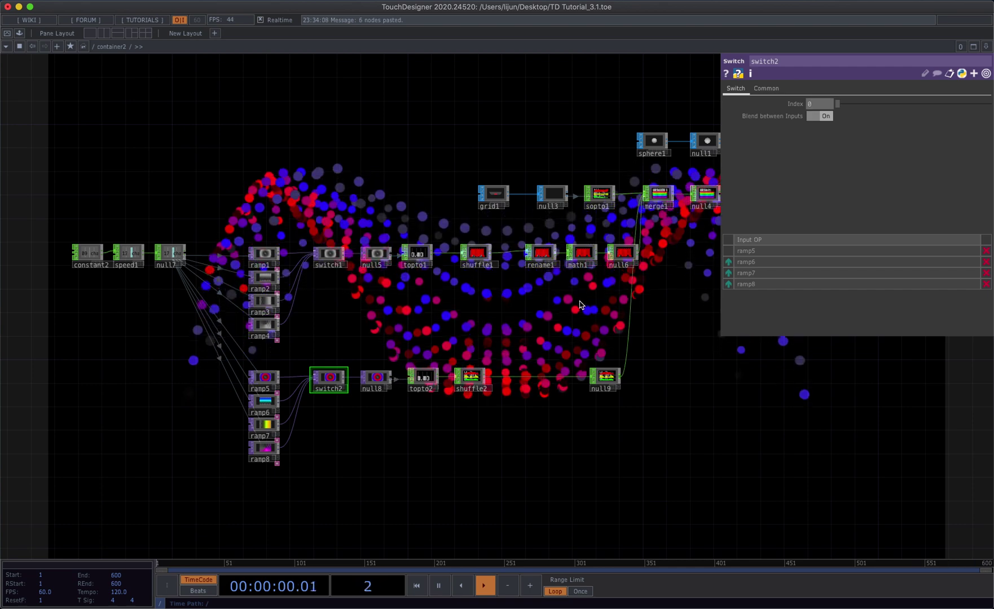
{"action": "left_click_drag", "start_coordinate": [571, 306], "coordinate": [560, 309]}
{"action": "scroll", "coordinate": [558, 318], "scroll_direction": "down", "scroll_amount": 1}
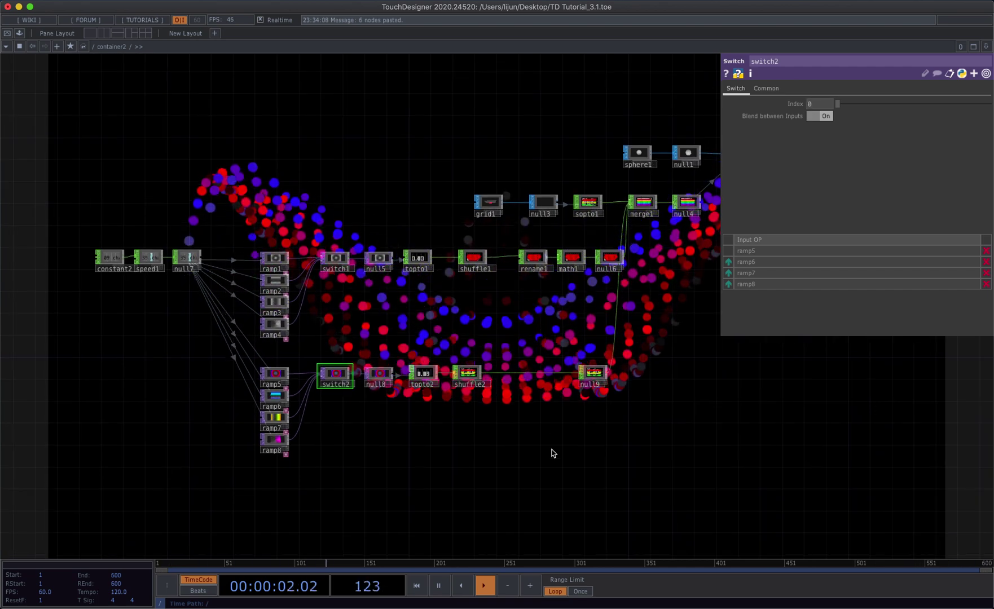
{"action": "left_click_drag", "start_coordinate": [554, 453], "coordinate": [555, 459]}
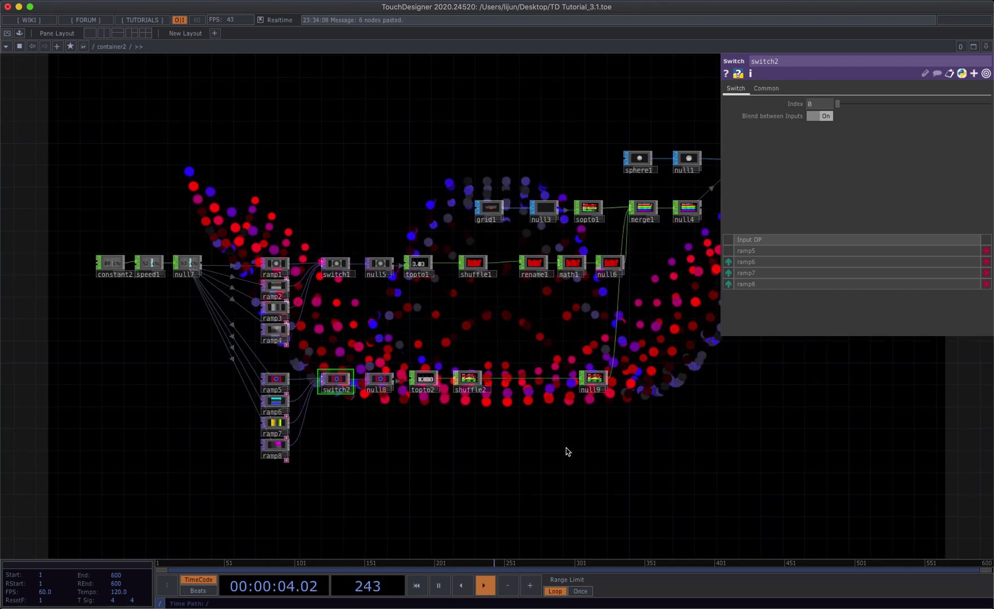
{"action": "key", "text": "p"}
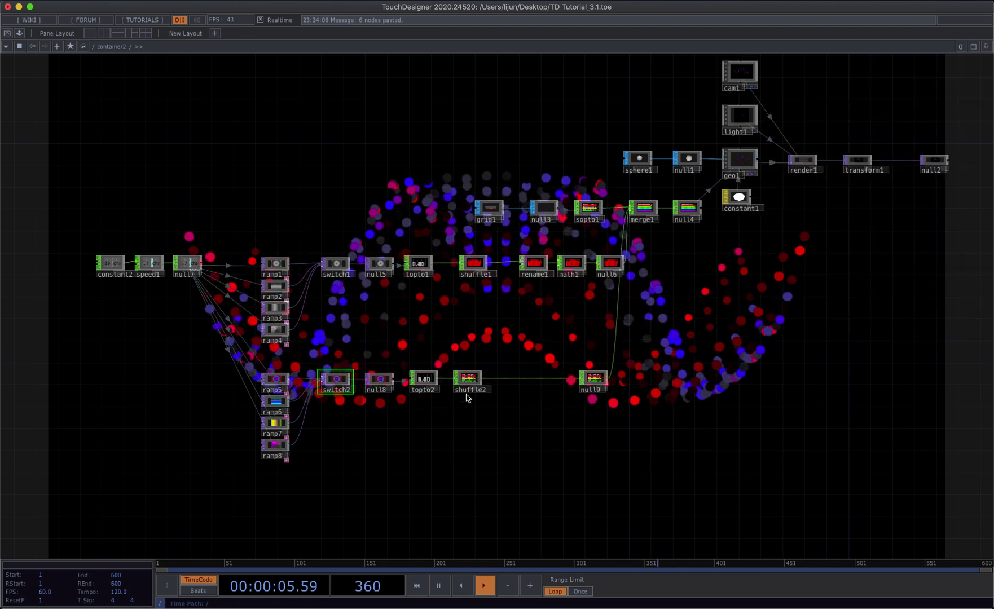
- Add a Slider COMP in the empty space above ramp1
{"action": "left_click_drag", "start_coordinate": [488, 356], "coordinate": [543, 380]}
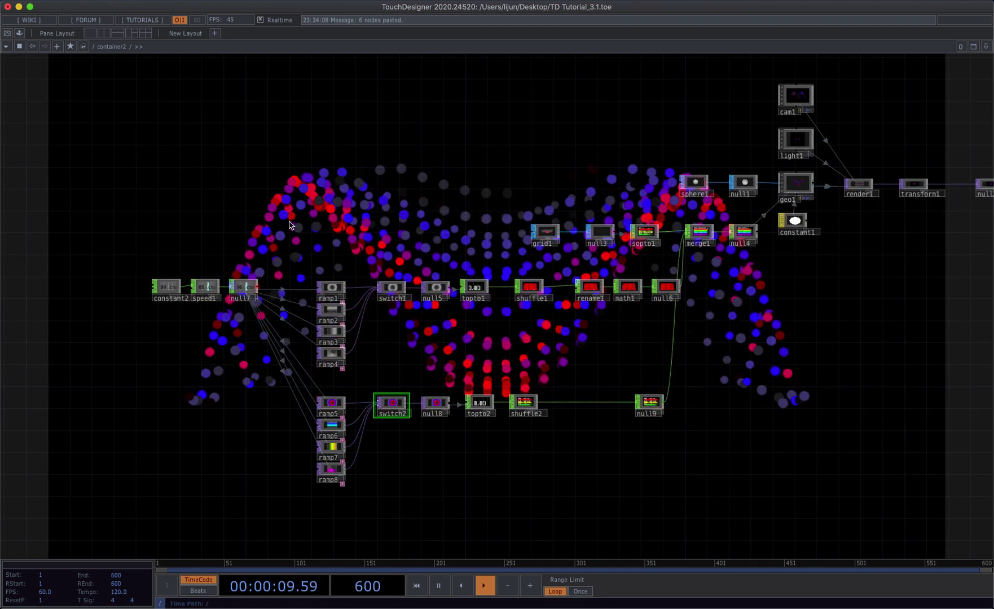
{"action": "key", "text": "Tab"}
{"action": "left_click", "coordinate": [114, 88]}
{"action": "type", "text": "s"}
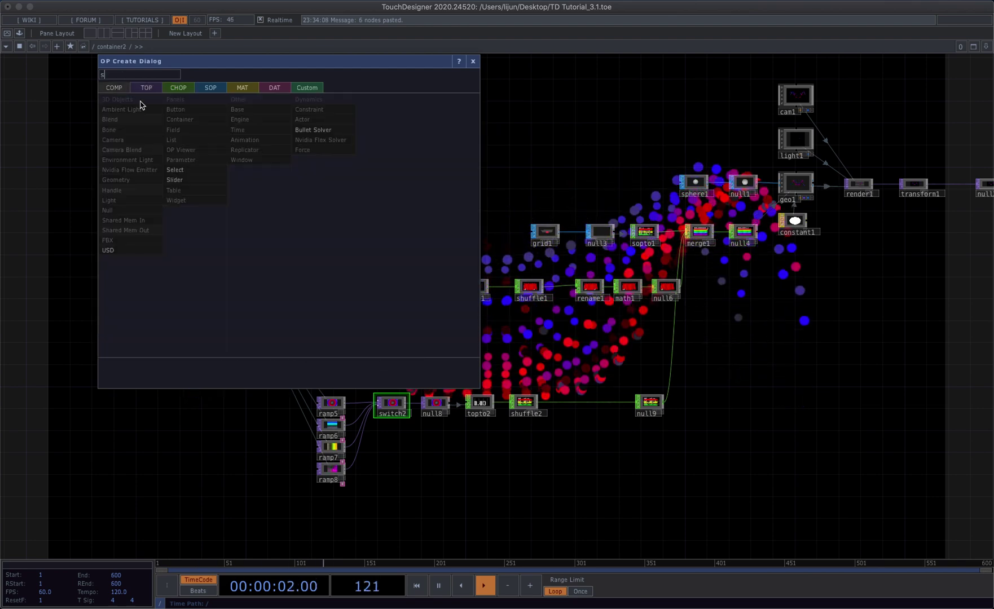
{"action": "left_click", "coordinate": [176, 180]}
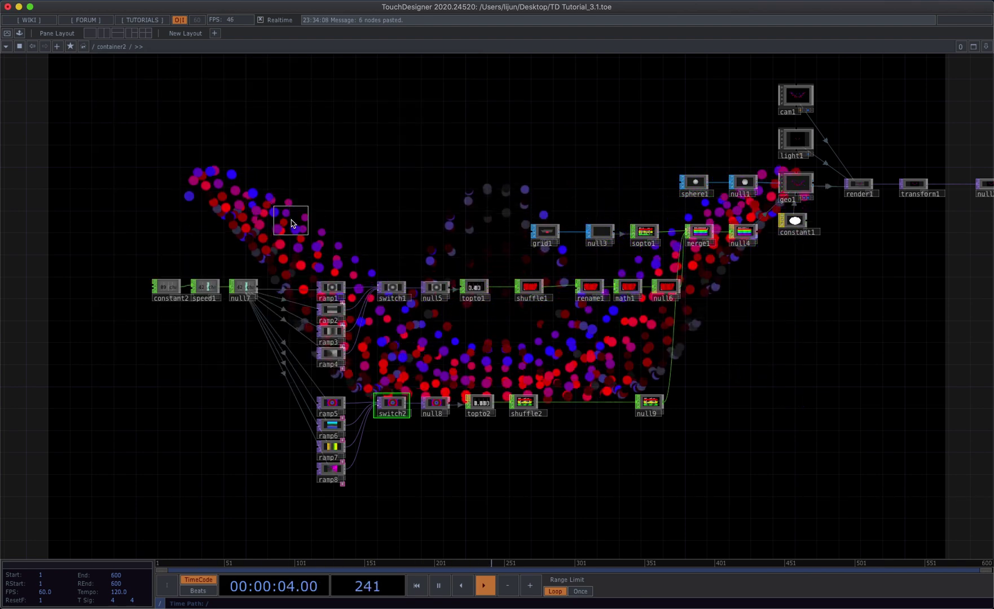
{"action": "left_click", "coordinate": [291, 223]}
- Attach a Null CHOP to slider1's output, make slider1 interactive and set the slider to 0
{"action": "scroll", "coordinate": [291, 223], "scroll_direction": "up", "scroll_amount": 3}
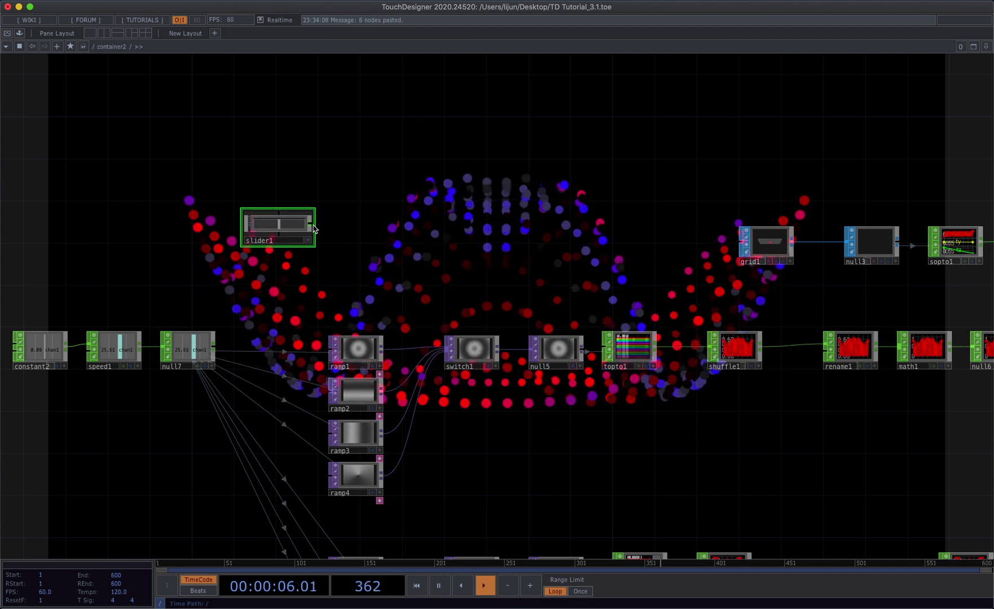
{"action": "right_click", "coordinate": [314, 229]}
{"action": "left_click", "coordinate": [316, 218]}
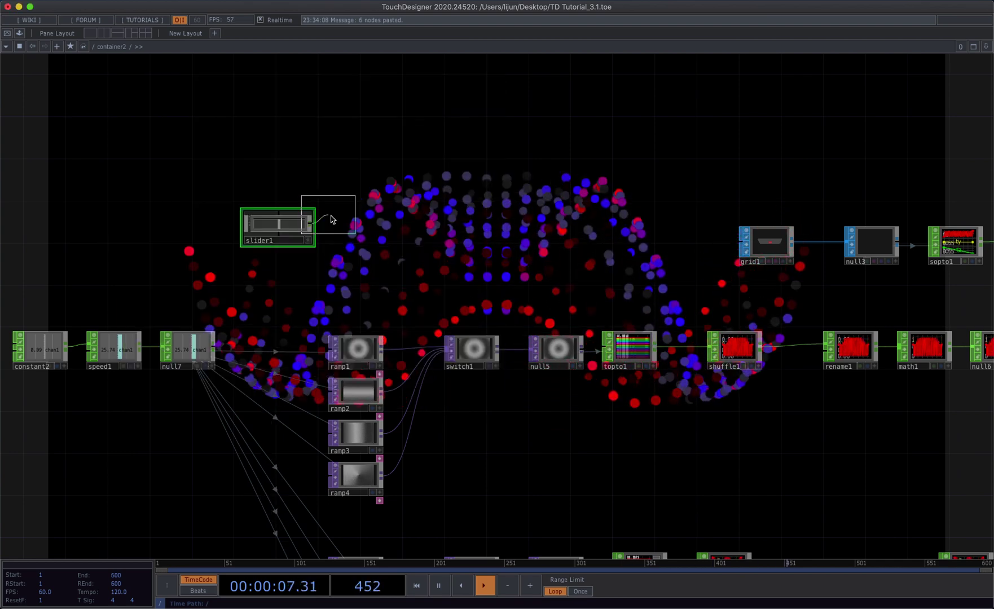
{"action": "left_click", "coordinate": [367, 224]}
{"action": "left_click", "coordinate": [309, 240]}
{"action": "left_click_drag", "start_coordinate": [280, 227], "coordinate": [227, 225]}
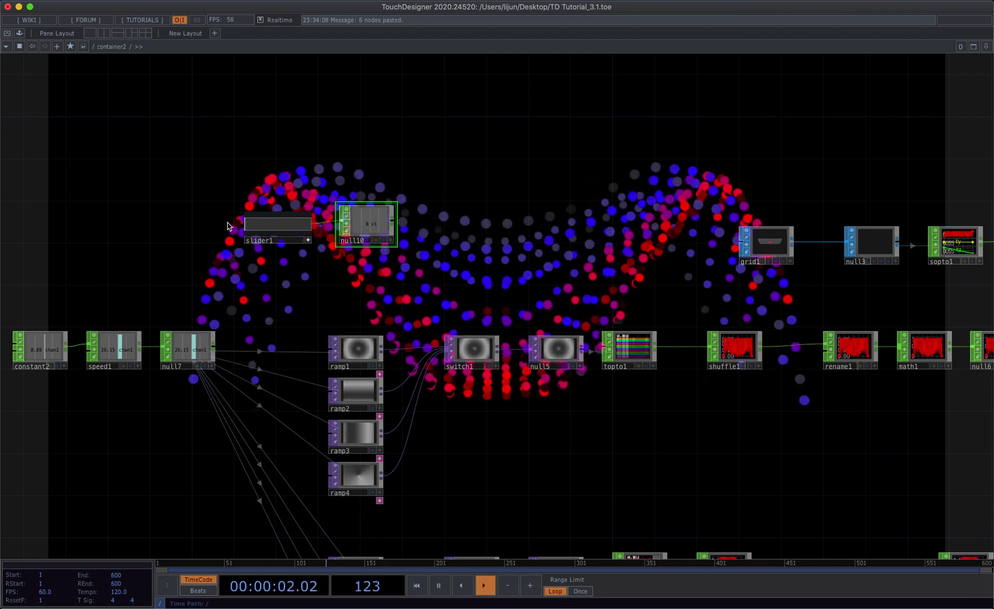
- Preview the blended height ramps by sweeping the Index of switch1 and return it to 0
{"action": "left_click", "coordinate": [472, 350]}
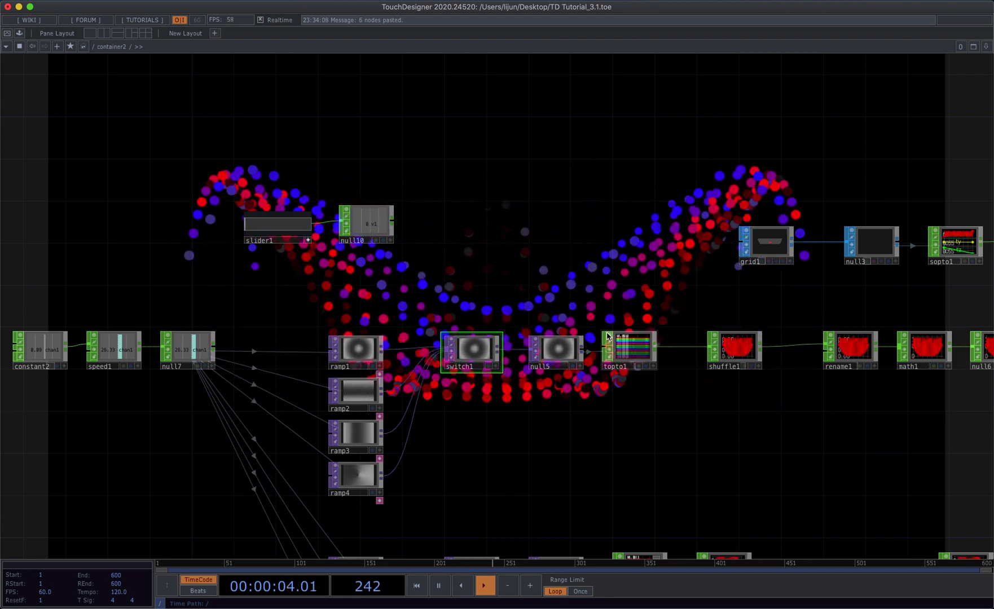
{"action": "key", "text": "p"}
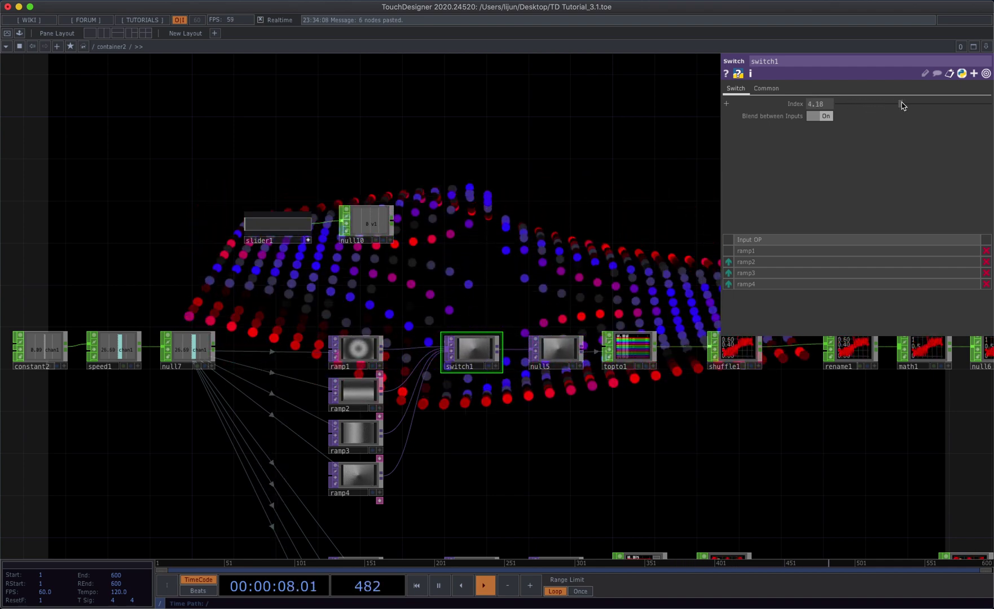
{"action": "left_click_drag", "start_coordinate": [855, 106], "coordinate": [830, 107]}
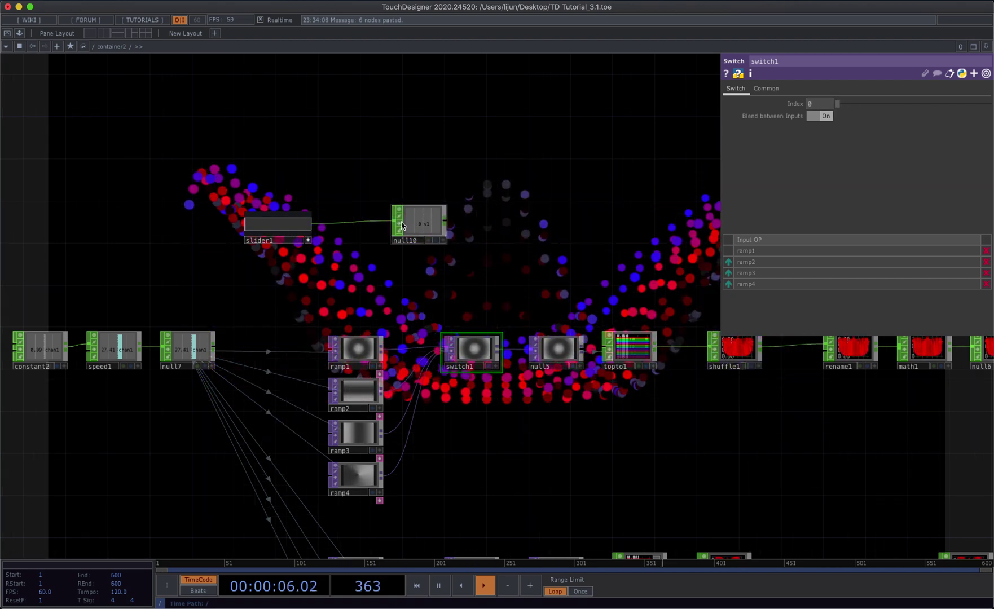
- Insert a Math CHOP into the connection between slider1 and null10
{"action": "left_click", "coordinate": [375, 209]}
{"action": "type", "text": "m"}
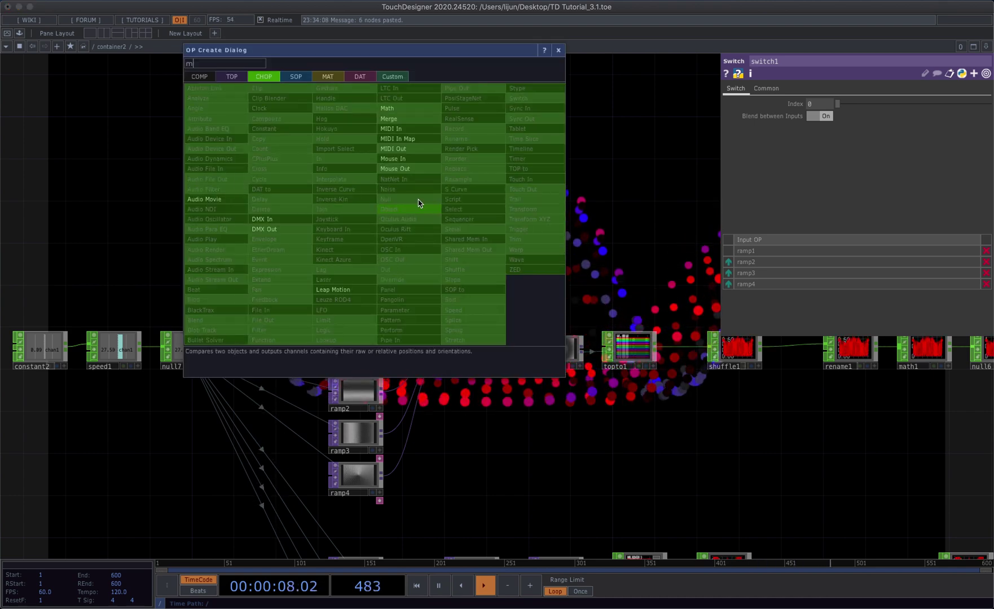
{"action": "left_click", "coordinate": [409, 111]}
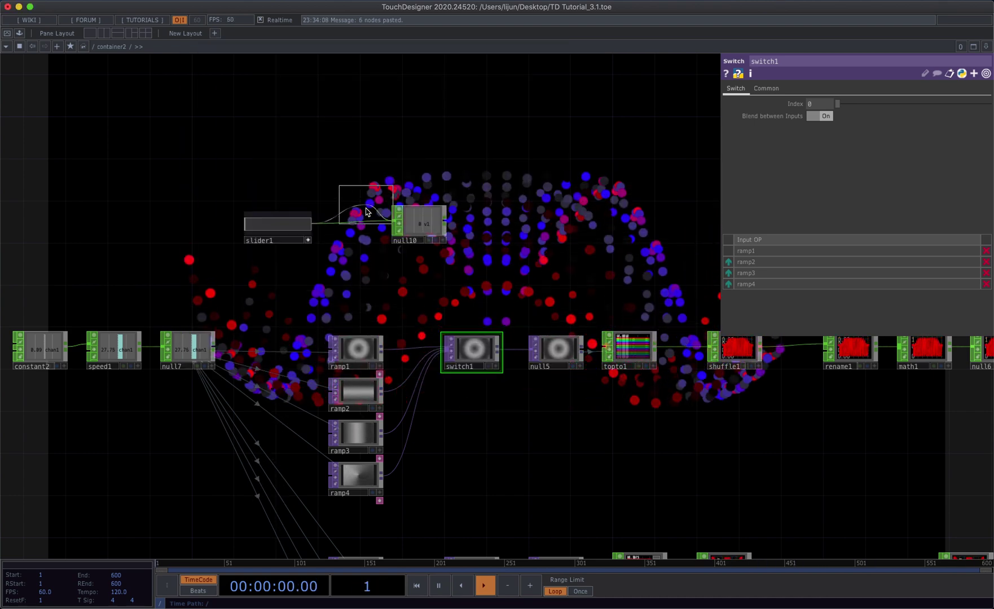
{"action": "left_click", "coordinate": [354, 230]}
- Set the upper To Range value of math2 to 3 and test it by moving slider1 to its maximum
{"action": "left_click", "coordinate": [820, 89]}
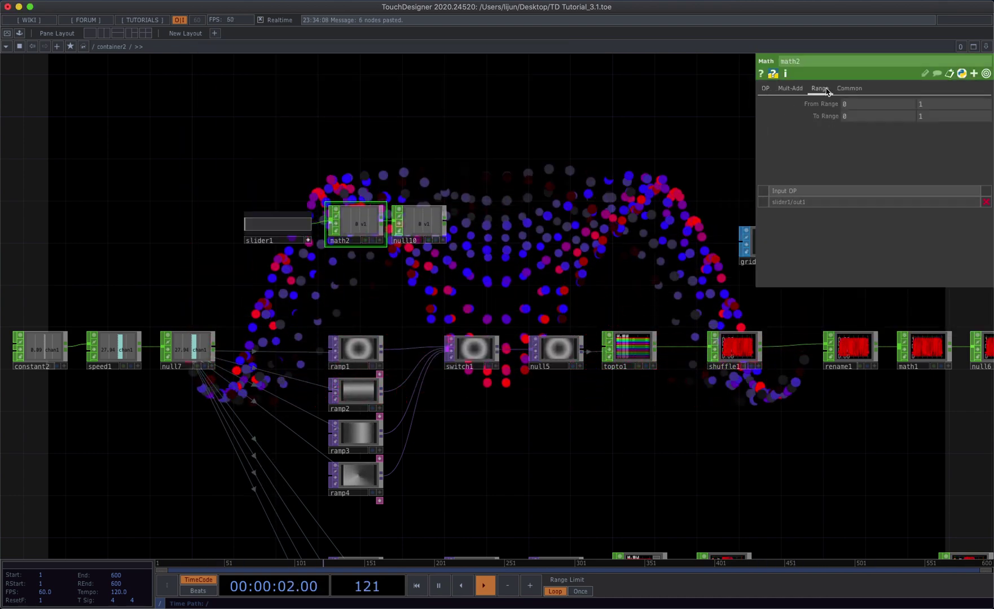
{"action": "left_click", "coordinate": [939, 116]}
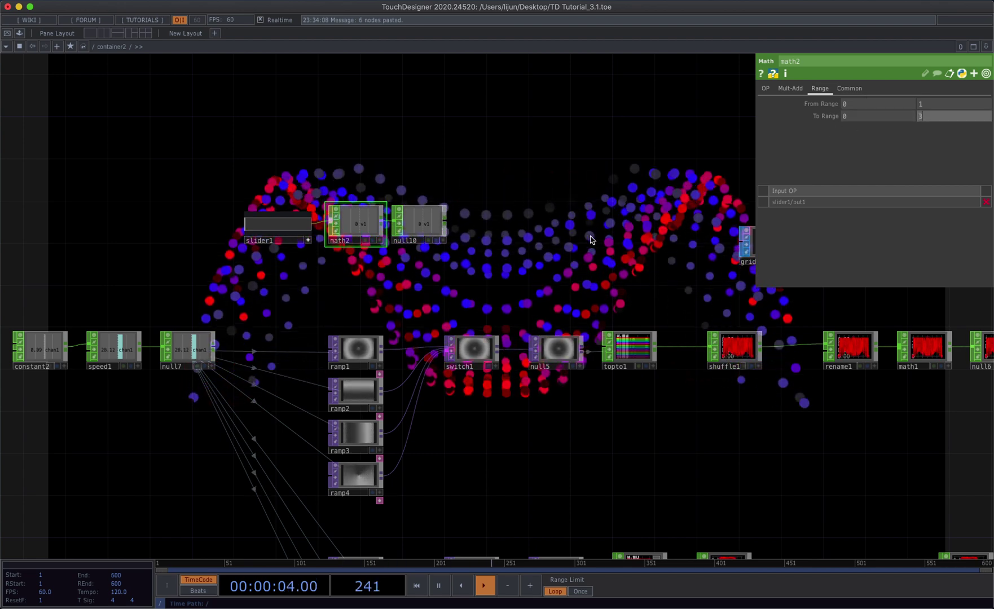
{"action": "type", "text": "3"}
{"action": "key", "text": "Return"}
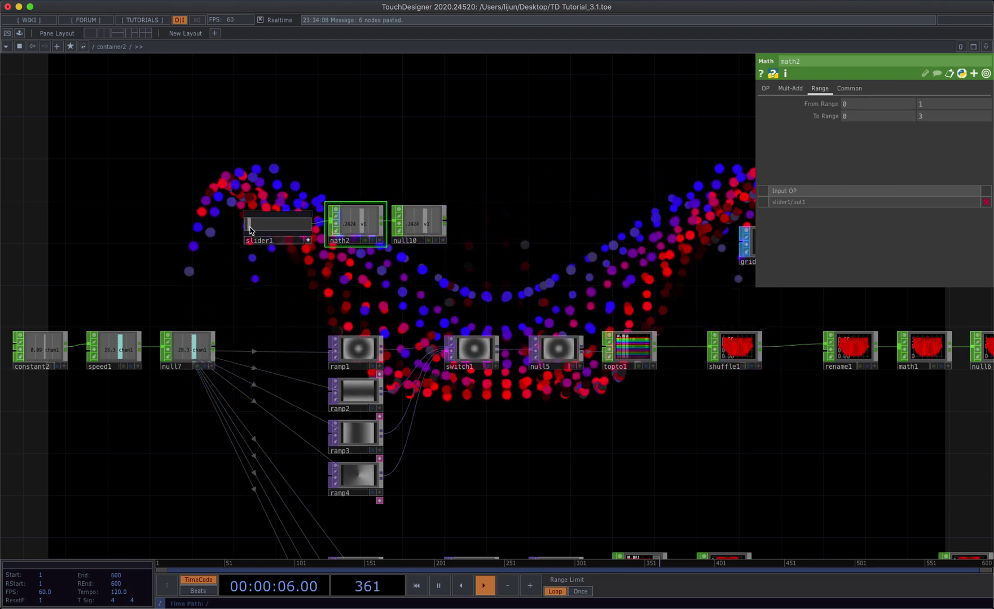
{"action": "left_click_drag", "start_coordinate": [248, 226], "coordinate": [298, 230]}
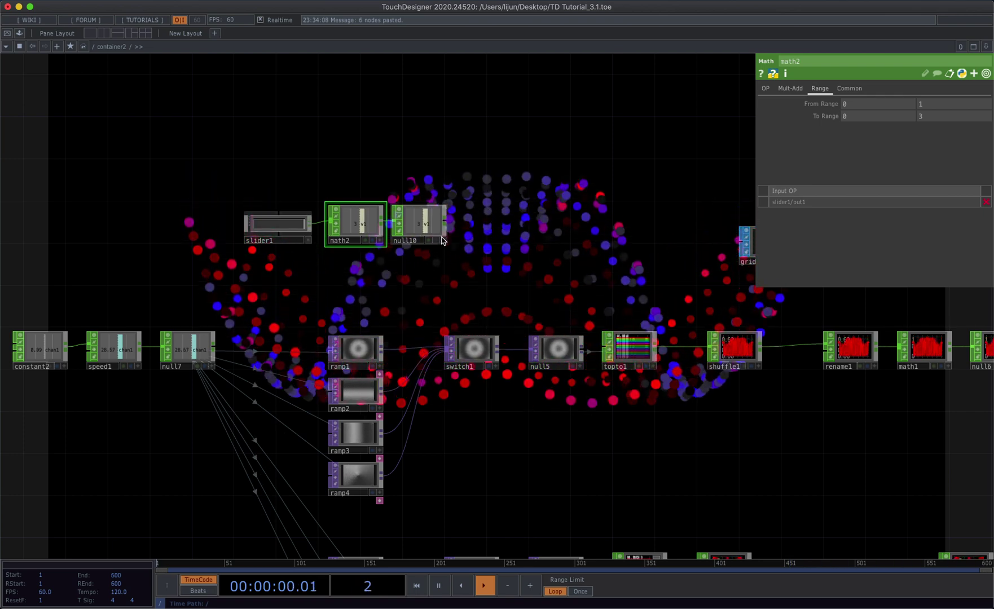
- Link the Index of switch1 to null10's v1 channel as a CHOP reference, and test it with slider1, ending at 0
{"action": "left_click", "coordinate": [482, 349]}
{"action": "left_click_drag", "start_coordinate": [848, 108], "coordinate": [858, 105]}
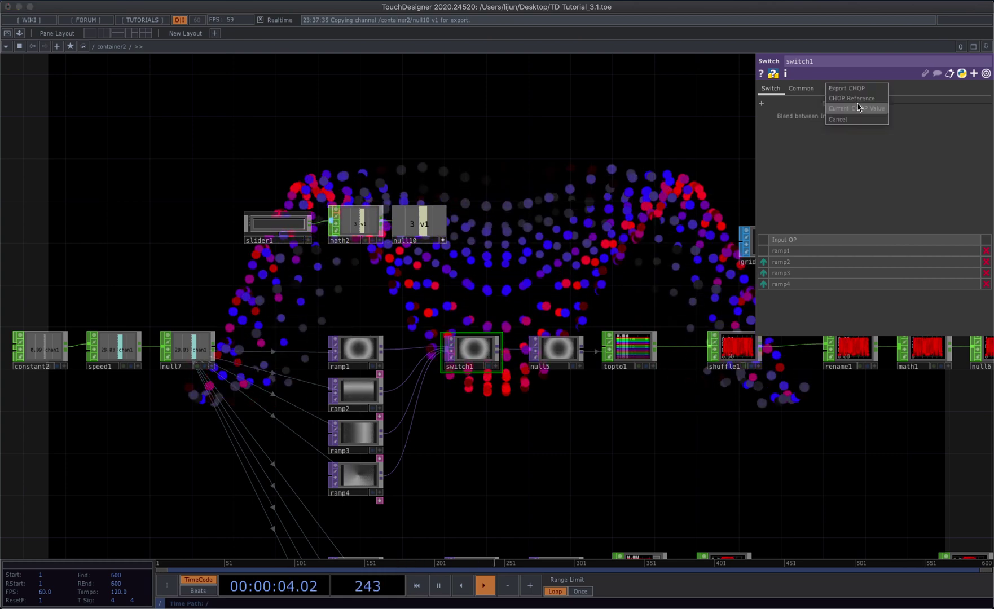
{"action": "left_click", "coordinate": [861, 100]}
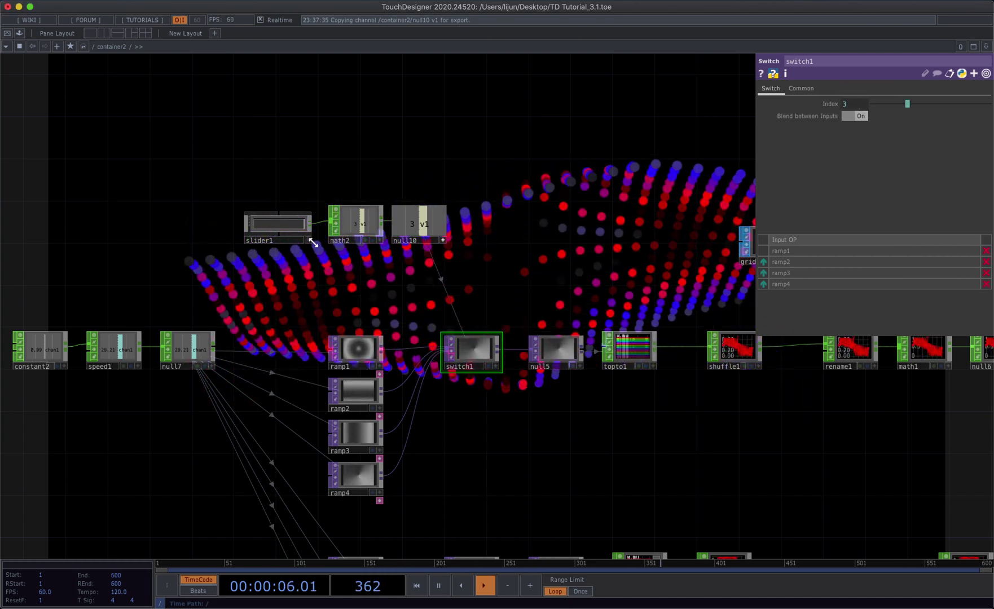
{"action": "mouse_move", "coordinate": [285, 234]}
{"action": "left_mouse_down"}
{"action": "mouse_move", "coordinate": [245, 236]}
{"action": "mouse_move", "coordinate": [296, 236]}
{"action": "left_mouse_up"}
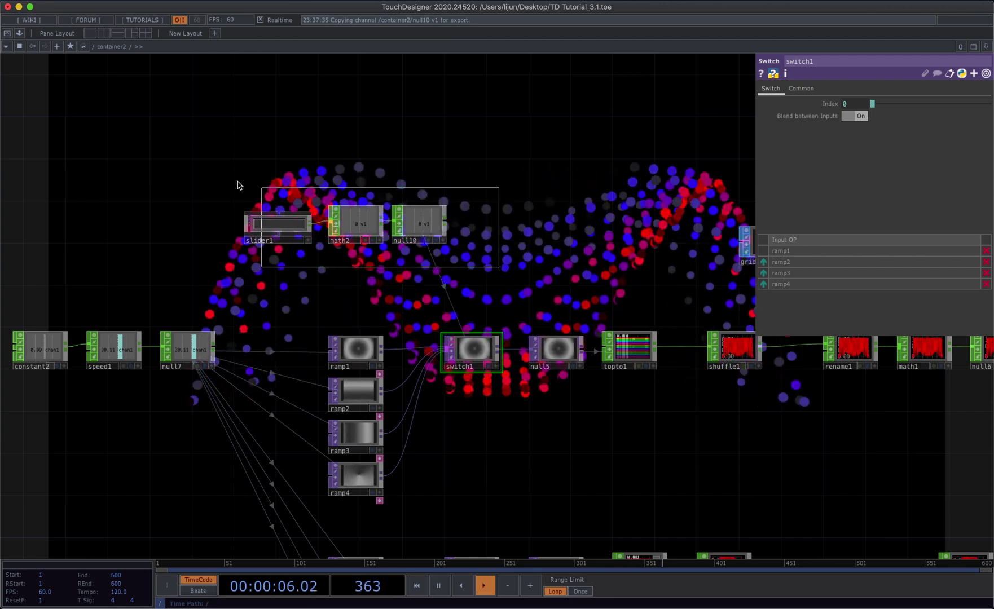
- Duplicate the slider1, math2 and null10 chain directly below the original
{"action": "left_click_drag", "start_coordinate": [238, 185], "coordinate": [225, 184]}
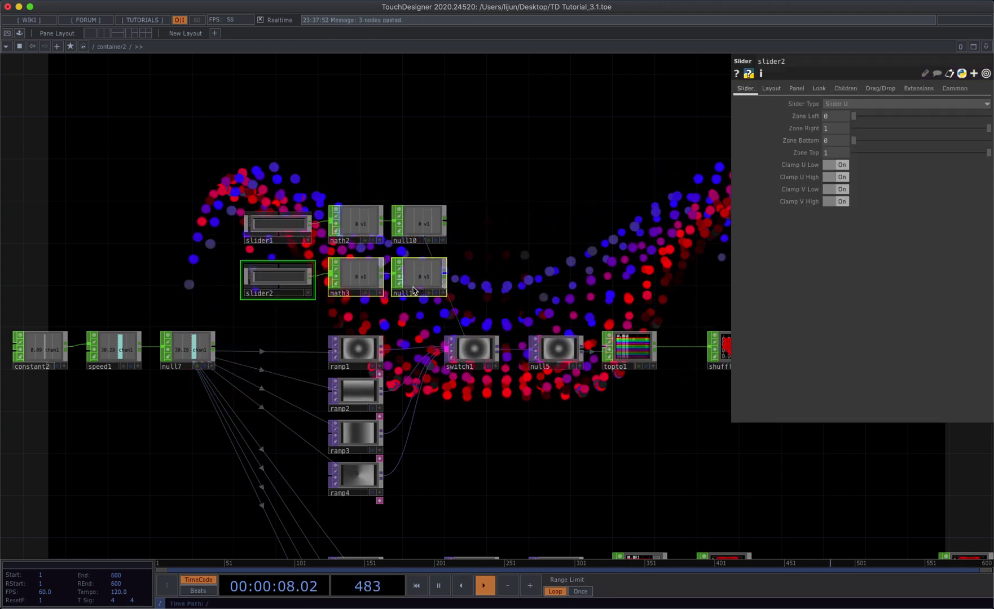
{"action": "scroll", "coordinate": [413, 290], "scroll_direction": "down", "scroll_amount": 5}
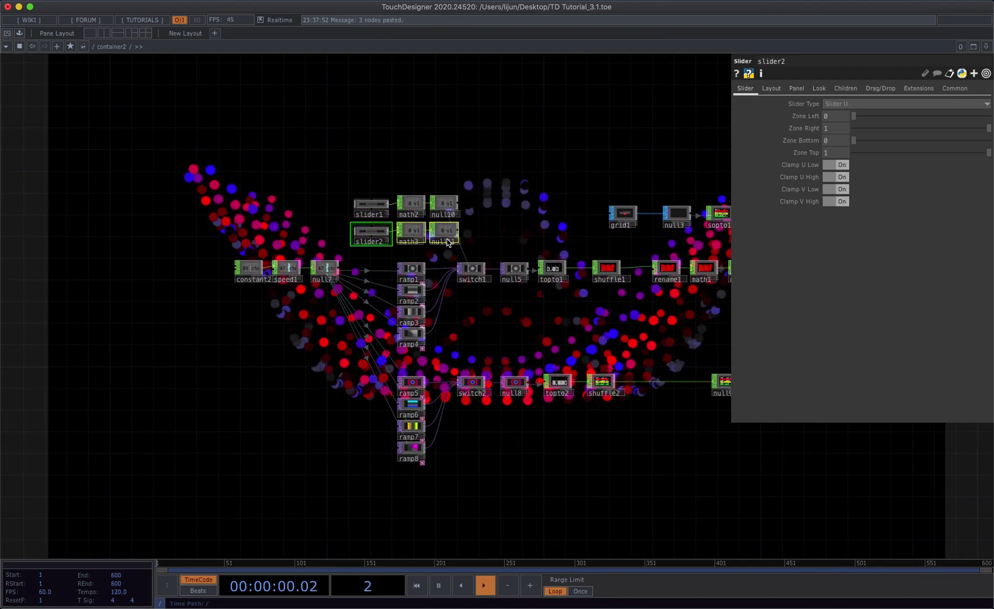
- Move the copied slider2, math3 and null11 chain to the free space below ramp8
{"action": "left_click_drag", "start_coordinate": [441, 396], "coordinate": [448, 502]}
{"action": "scroll", "coordinate": [513, 453], "scroll_direction": "up", "scroll_amount": 8}
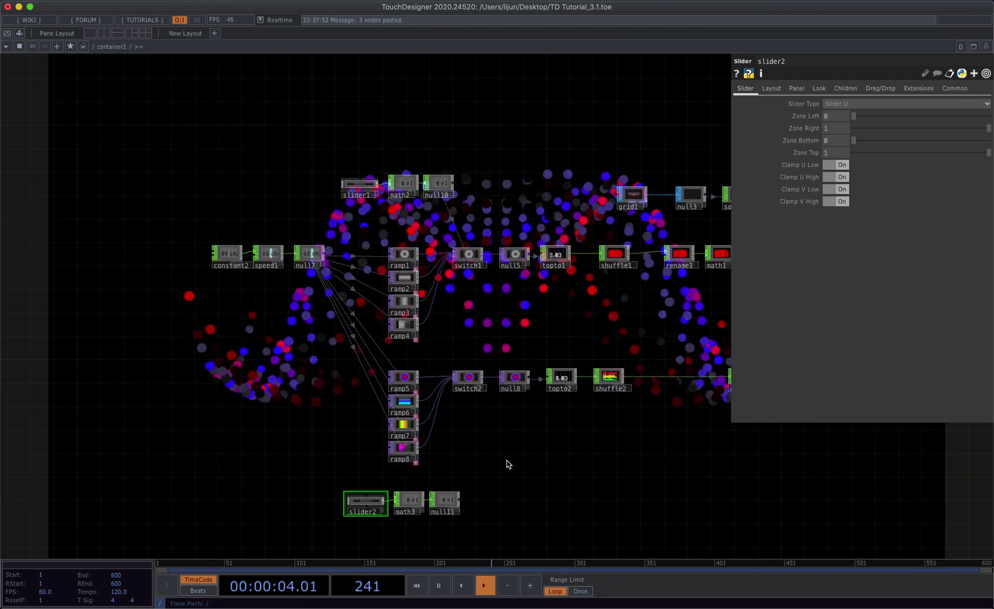
{"action": "key", "text": "h"}
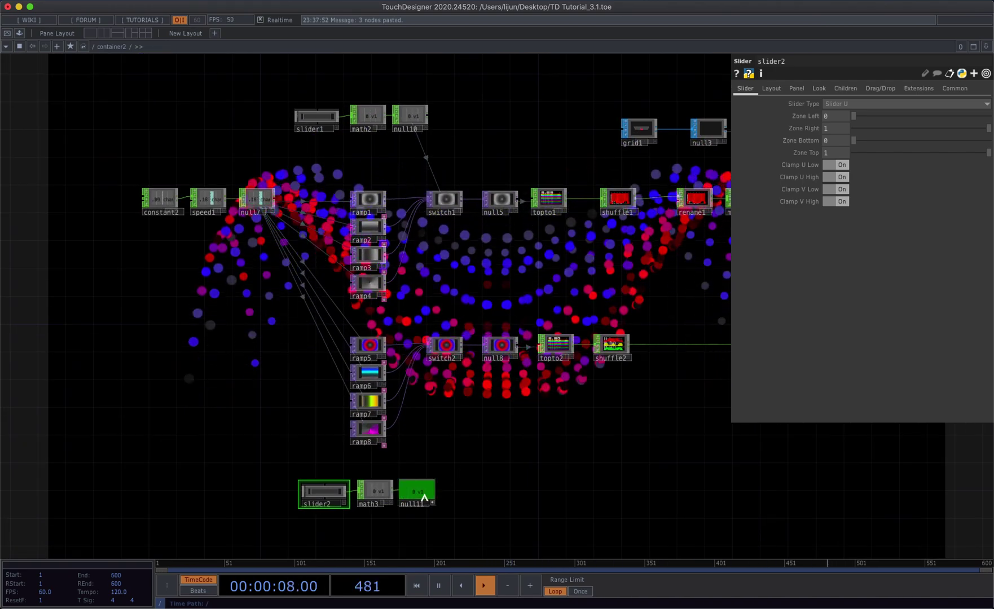
- Link the Index of switch2 to null11's v1 channel as a CHOP reference, and try it with slider2, ending at 0
{"action": "left_click", "coordinate": [444, 356]}
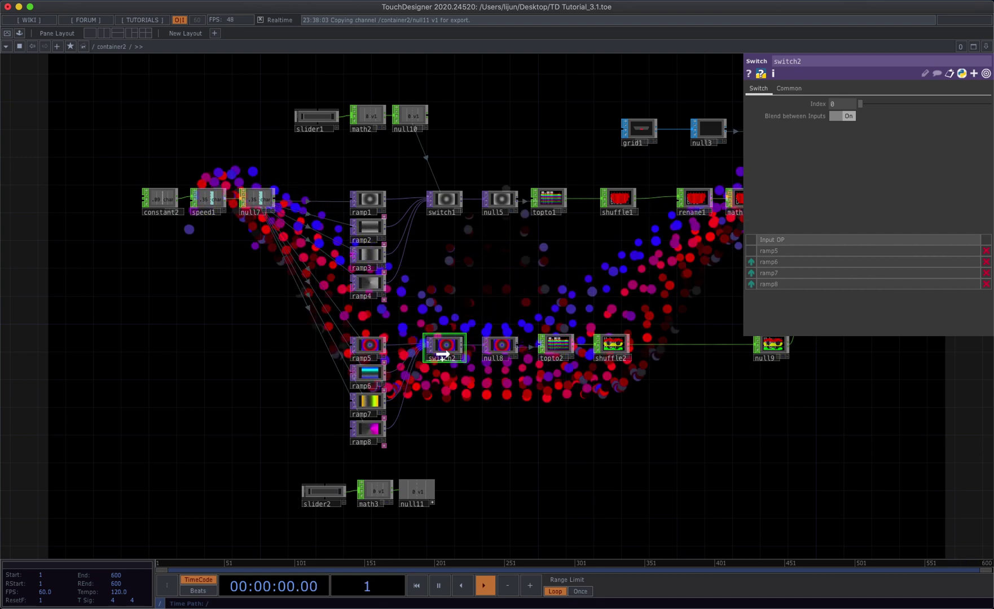
{"action": "left_click_drag", "start_coordinate": [843, 106], "coordinate": [843, 107]}
{"action": "left_click", "coordinate": [841, 118]}
{"action": "scroll", "coordinate": [389, 505], "scroll_direction": "up", "scroll_amount": 5}
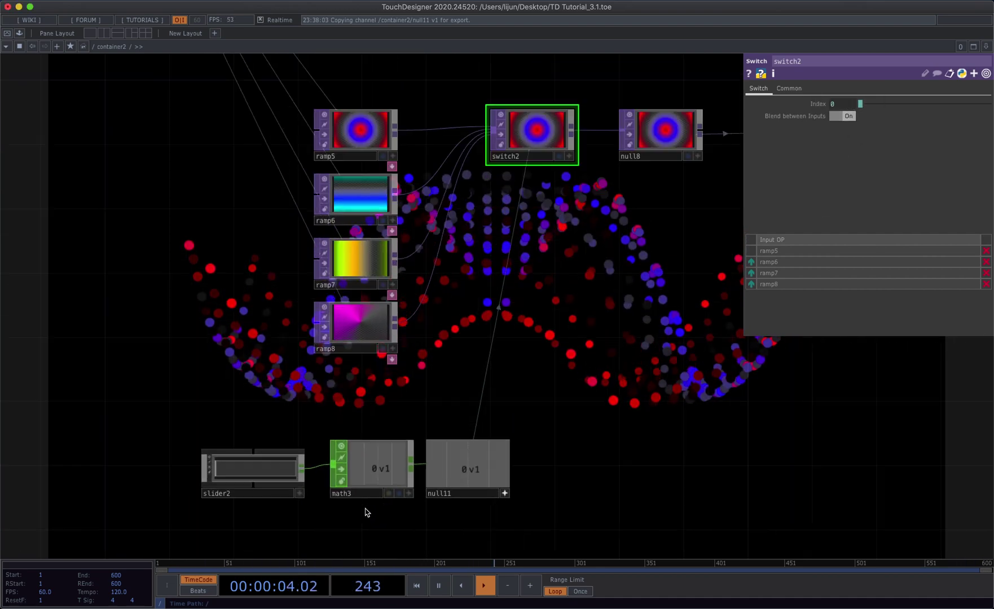
{"action": "left_click_drag", "start_coordinate": [212, 468], "coordinate": [197, 483]}
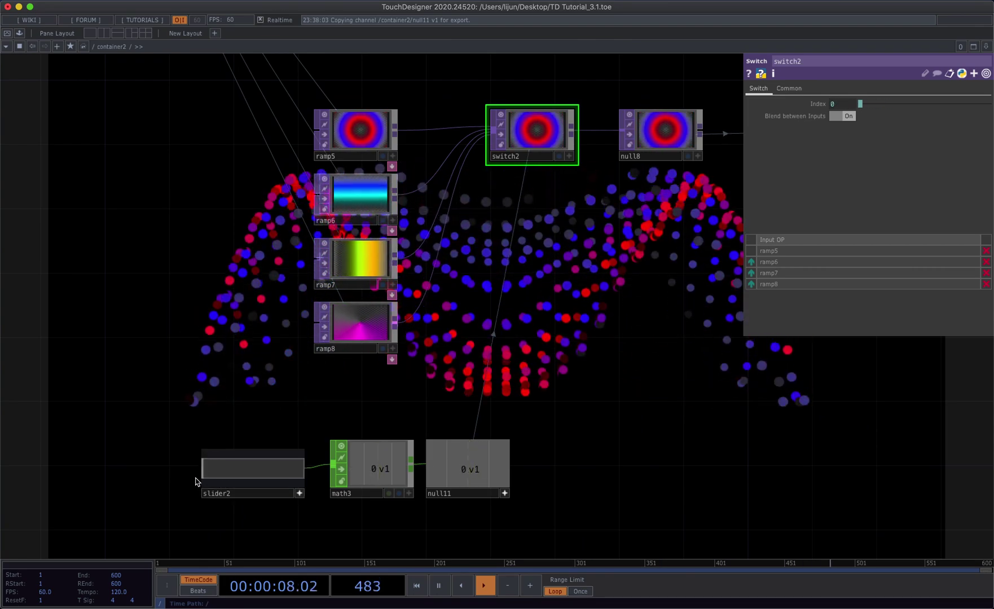
- Move rename1, math1 and null6 together closer to shuffle1
{"action": "scroll", "coordinate": [534, 434], "scroll_direction": "down", "scroll_amount": 5}
{"action": "left_click_drag", "start_coordinate": [666, 430], "coordinate": [436, 439]}
{"action": "scroll", "coordinate": [436, 439], "scroll_direction": "down", "scroll_amount": 5}
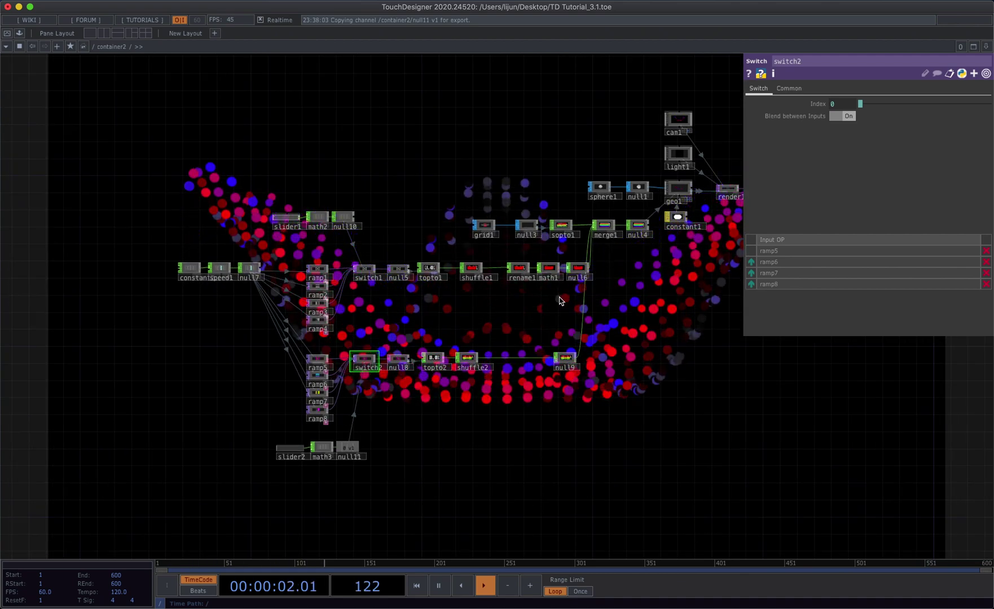
{"action": "left_click", "coordinate": [518, 269]}
{"action": "left_click_drag", "start_coordinate": [580, 273], "coordinate": [563, 273]}
{"action": "left_click", "coordinate": [582, 284]}
{"action": "left_click_drag", "start_coordinate": [704, 309], "coordinate": [642, 354]}
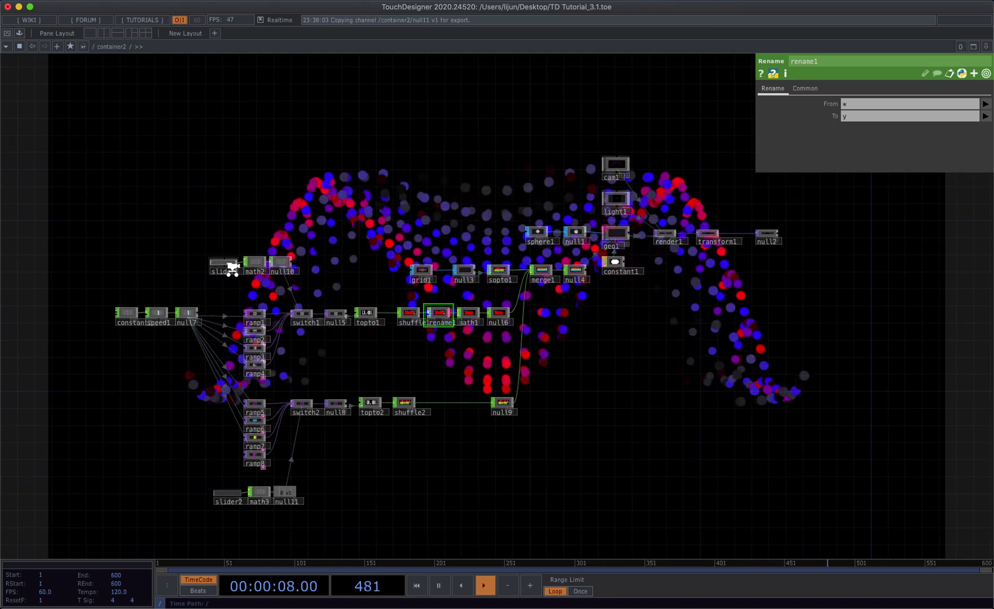
- Set the Background TOP of container2 to ./null2, checking the name of the final null inside the container
{"action": "scroll", "coordinate": [230, 279], "scroll_direction": "up", "scroll_amount": 2}
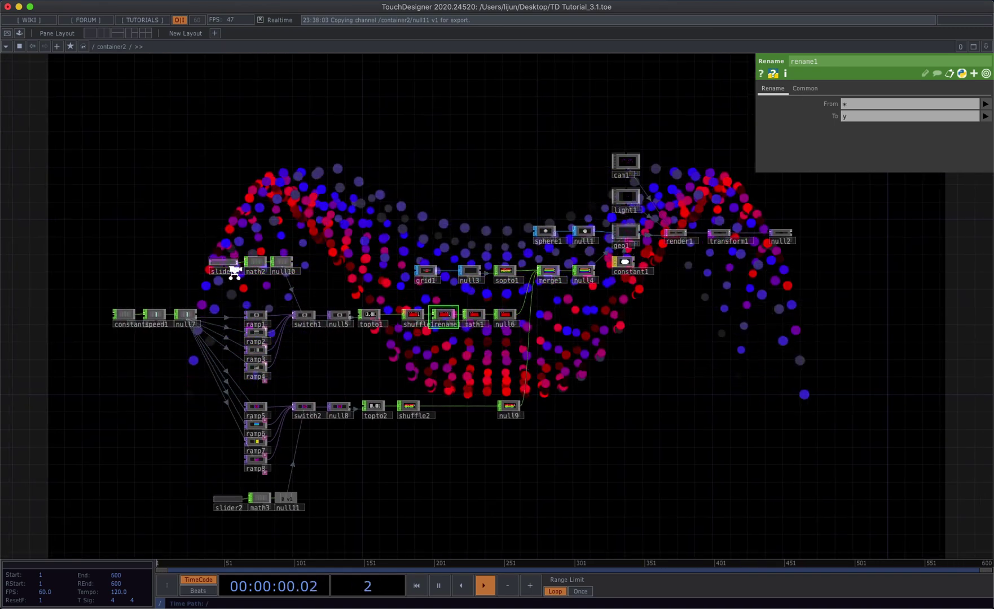
{"action": "scroll", "coordinate": [235, 273], "scroll_direction": "down", "scroll_amount": 10}
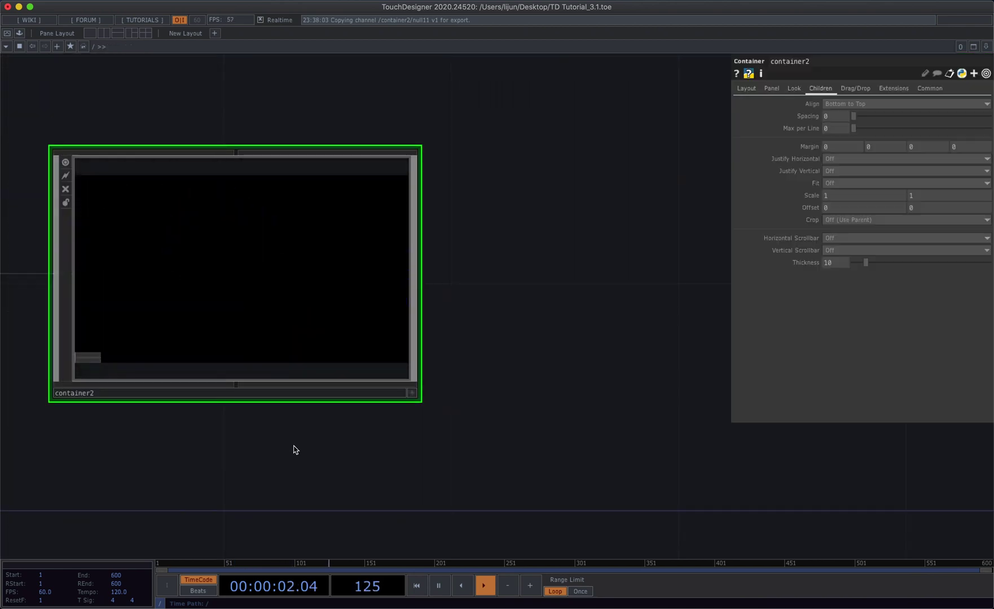
{"action": "left_click_drag", "start_coordinate": [221, 452], "coordinate": [480, 458]}
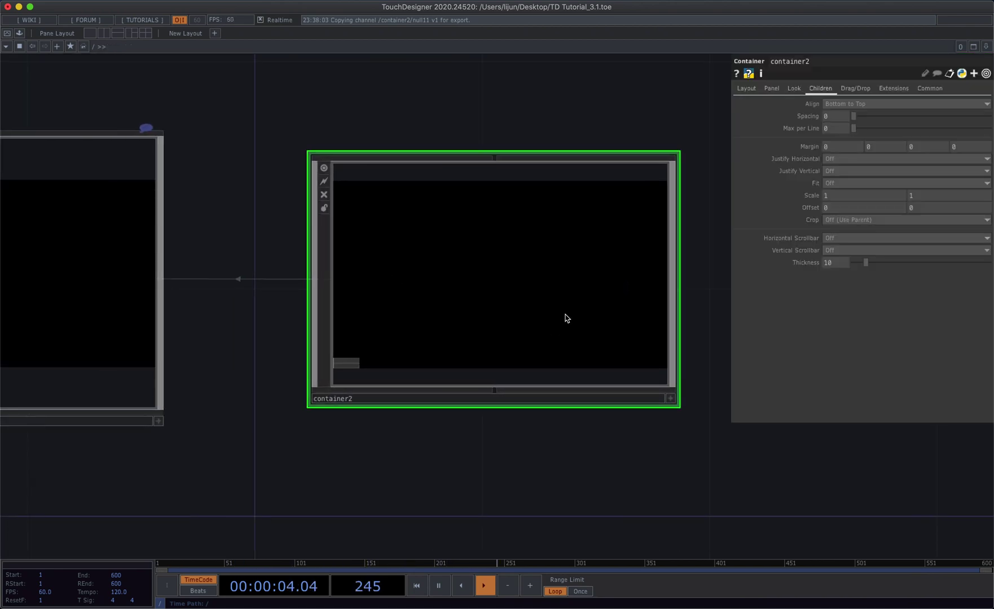
{"action": "left_click", "coordinate": [795, 89]}
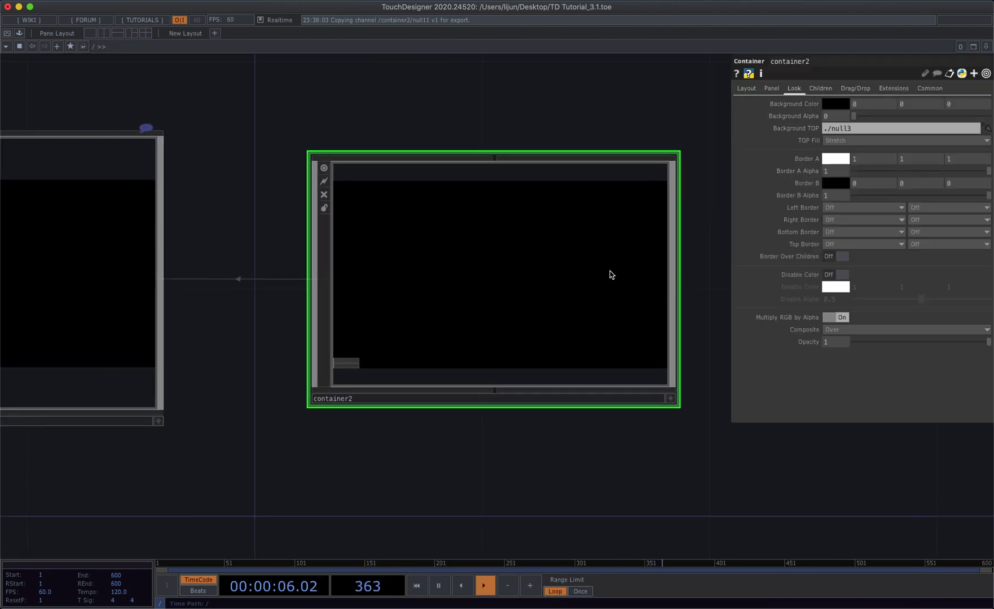
{"action": "scroll", "coordinate": [608, 272], "scroll_direction": "up", "scroll_amount": 5}
{"action": "scroll", "coordinate": [669, 225], "scroll_direction": "up", "scroll_amount": 3}
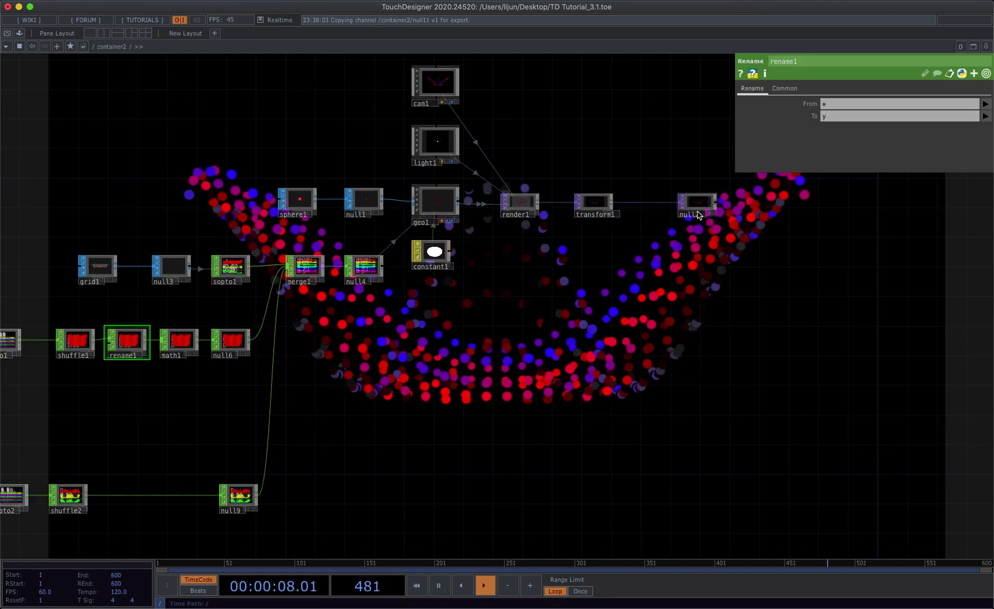
{"action": "left_click", "coordinate": [699, 207]}
{"action": "scroll", "coordinate": [683, 244], "scroll_direction": "down", "scroll_amount": 8}
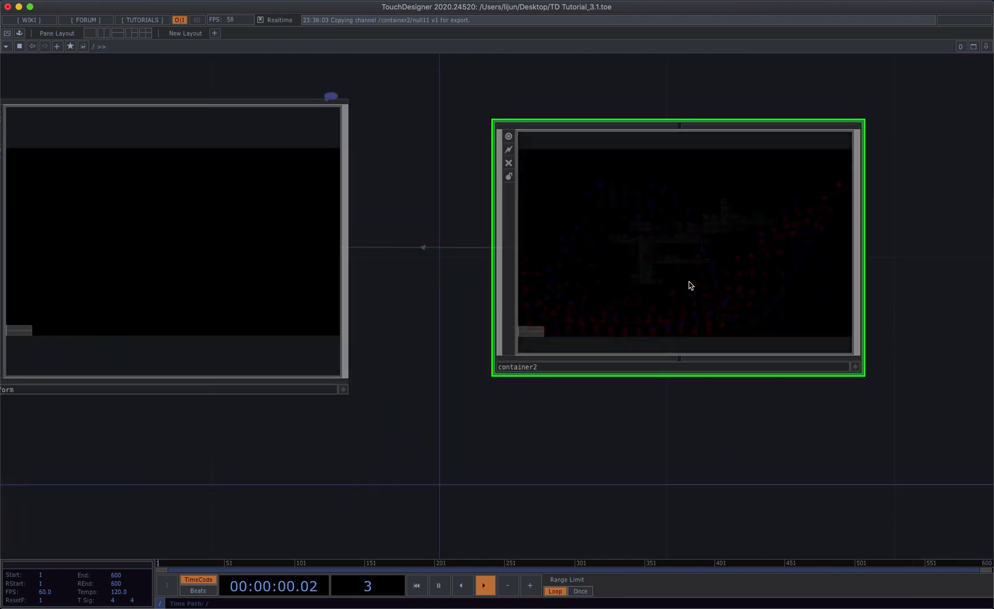
{"action": "left_click_drag", "start_coordinate": [664, 416], "coordinate": [496, 430]}
{"action": "left_click", "coordinate": [855, 129]}
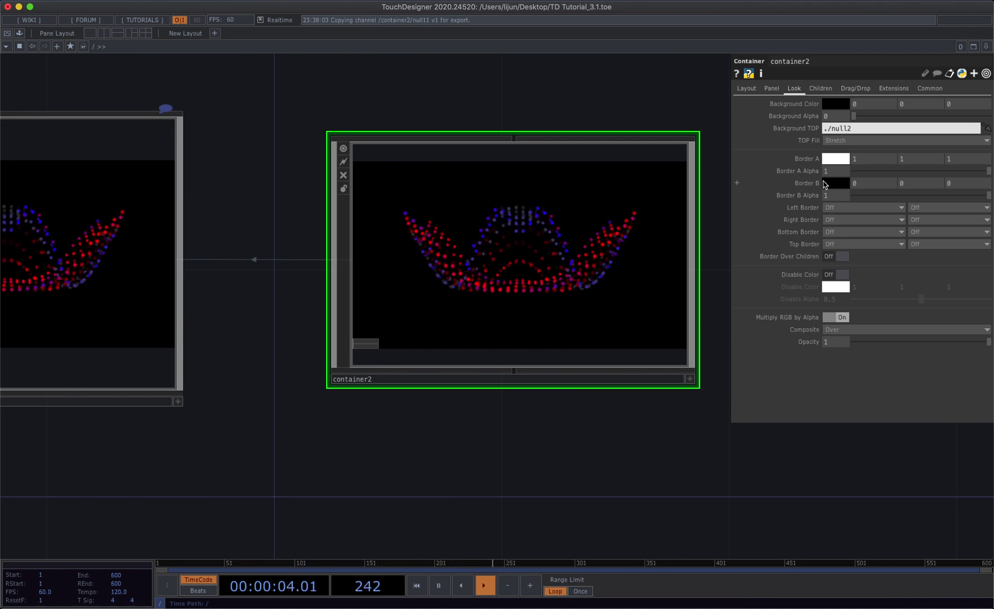
- Keep the Opening Size of the perform window component at Fill and open it as the perform window
{"action": "scroll", "coordinate": [506, 298], "scroll_direction": "up", "scroll_amount": 2}
{"action": "scroll", "coordinate": [505, 299], "scroll_direction": "up", "scroll_amount": 1}
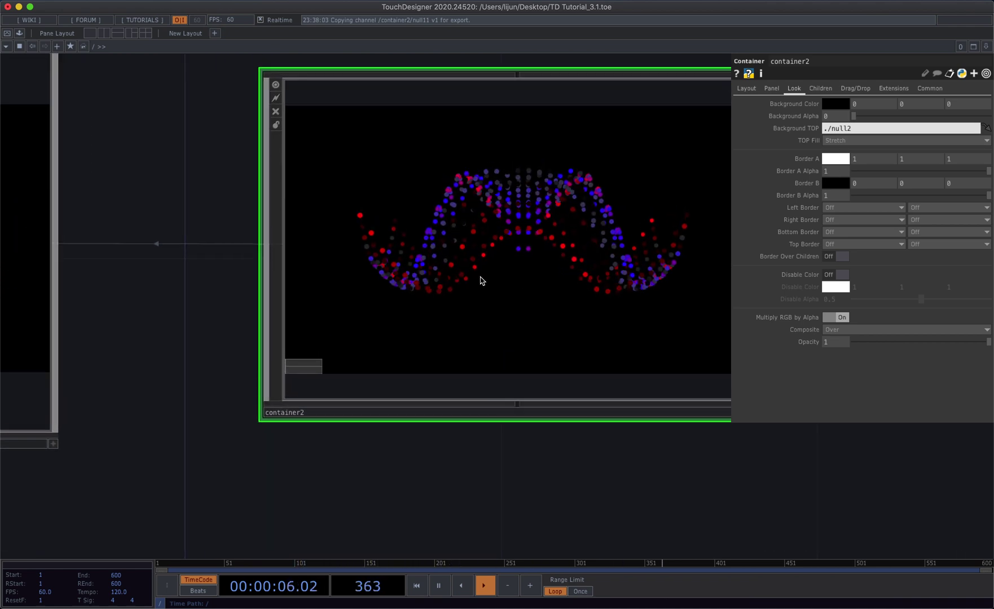
{"action": "left_click_drag", "start_coordinate": [429, 441], "coordinate": [593, 439]}
{"action": "scroll", "coordinate": [587, 439], "scroll_direction": "down", "scroll_amount": 5}
{"action": "left_click", "coordinate": [386, 387]}
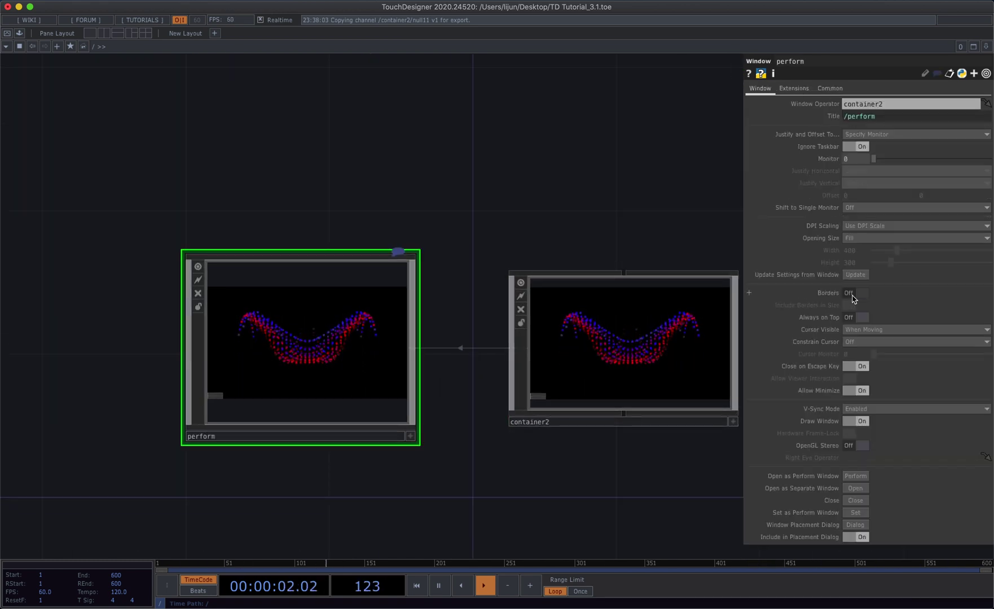
{"action": "left_click", "coordinate": [859, 238]}
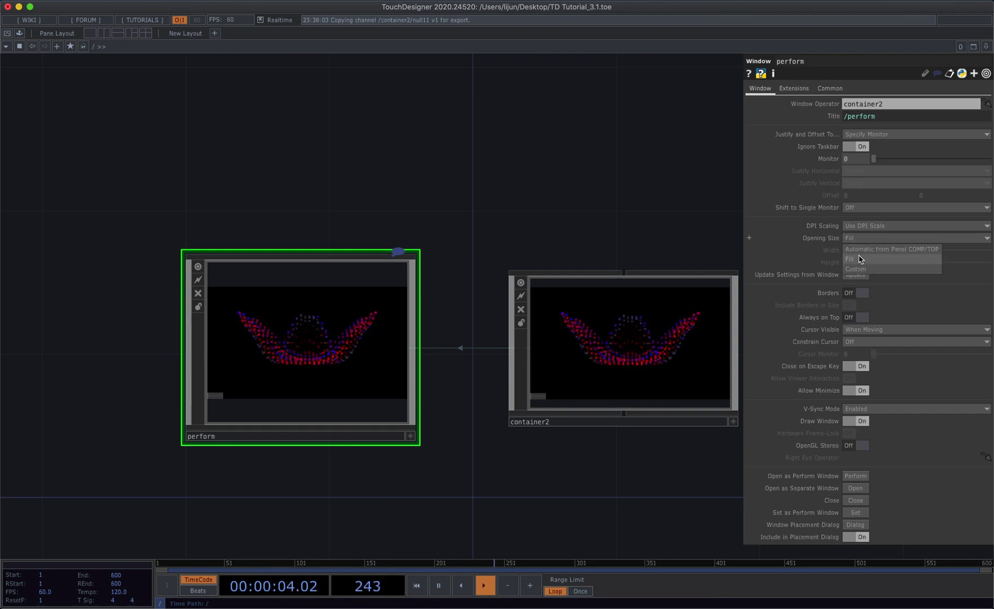
{"action": "left_click", "coordinate": [864, 241]}
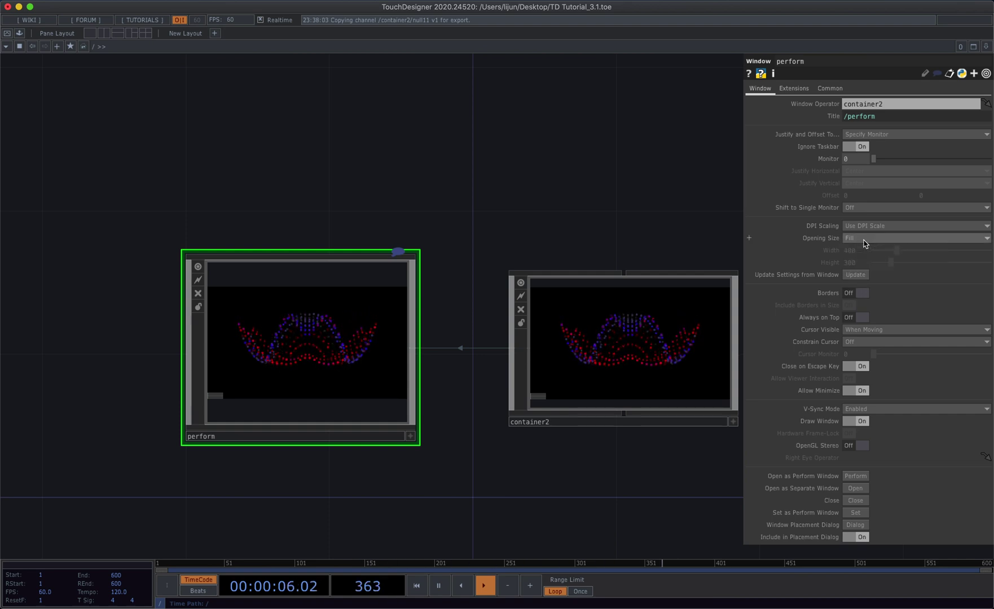
{"action": "left_click", "coordinate": [855, 478]}
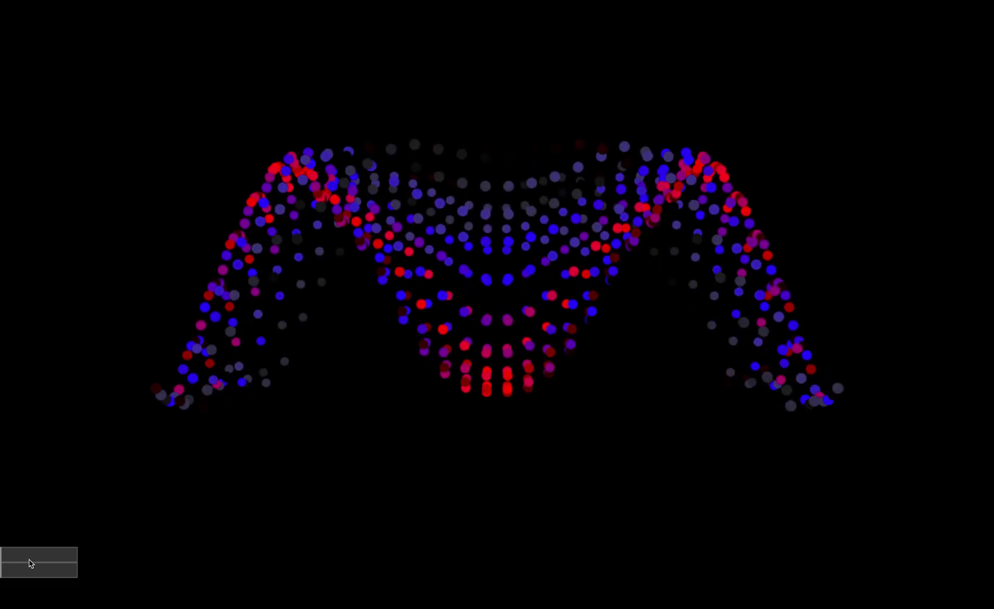
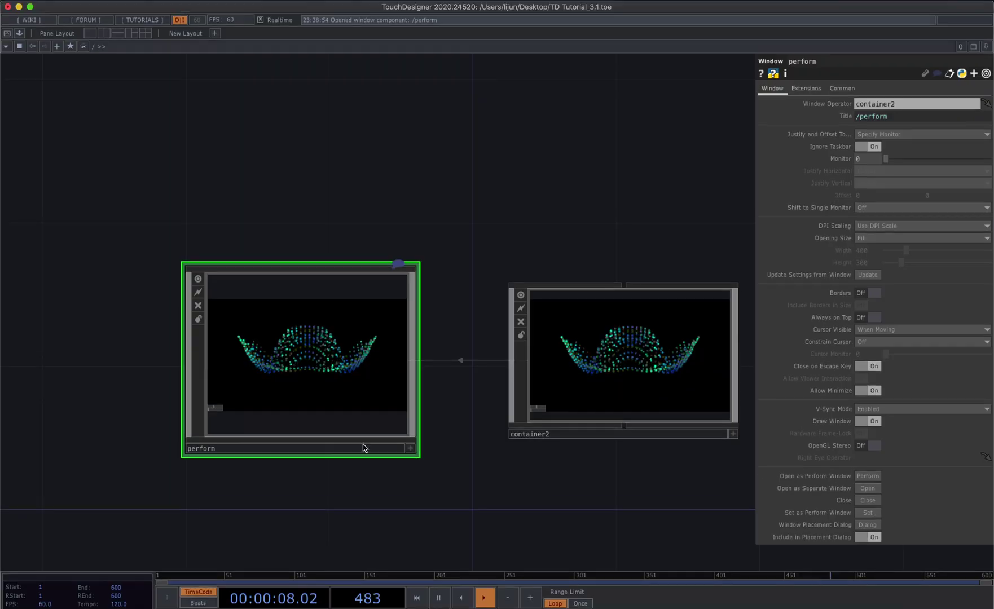
- Examine the network inside container2, from the slider and ramp chains through to the render output at null2
{"action": "scroll", "coordinate": [637, 381], "scroll_direction": "up", "scroll_amount": 8}
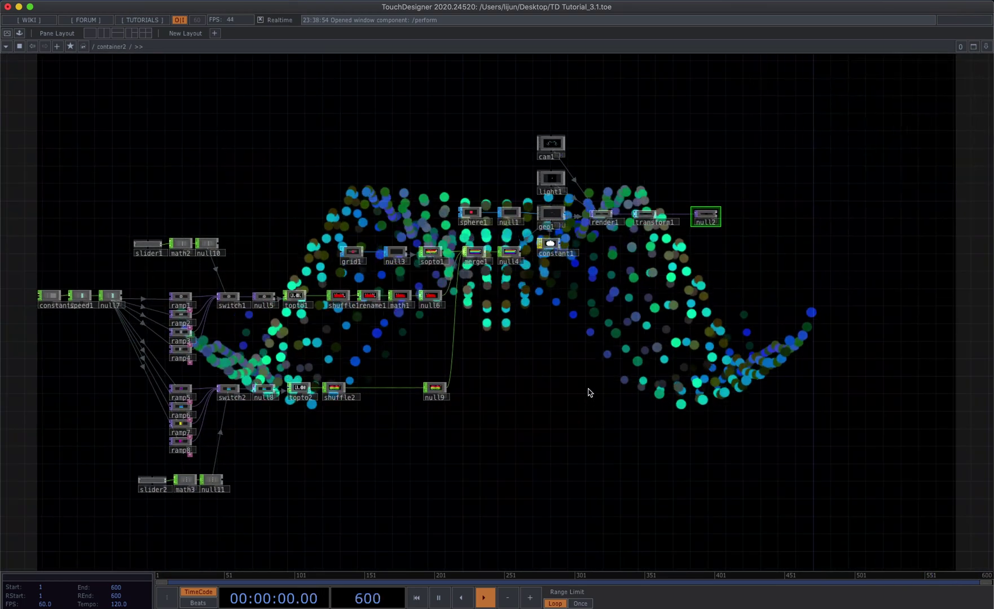
{"action": "key", "text": "p"}
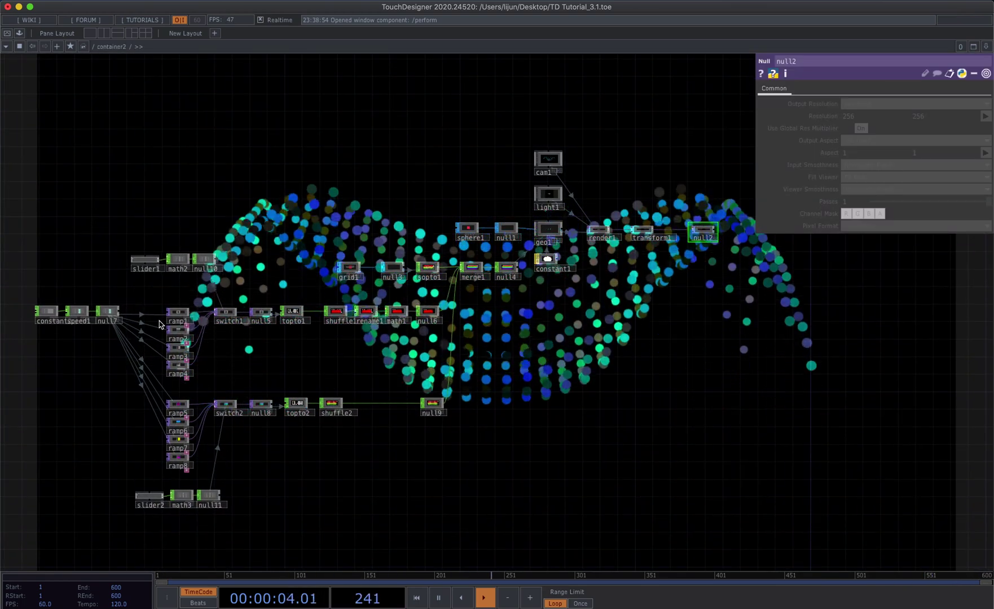
{"action": "scroll", "coordinate": [138, 268], "scroll_direction": "up", "scroll_amount": 5}
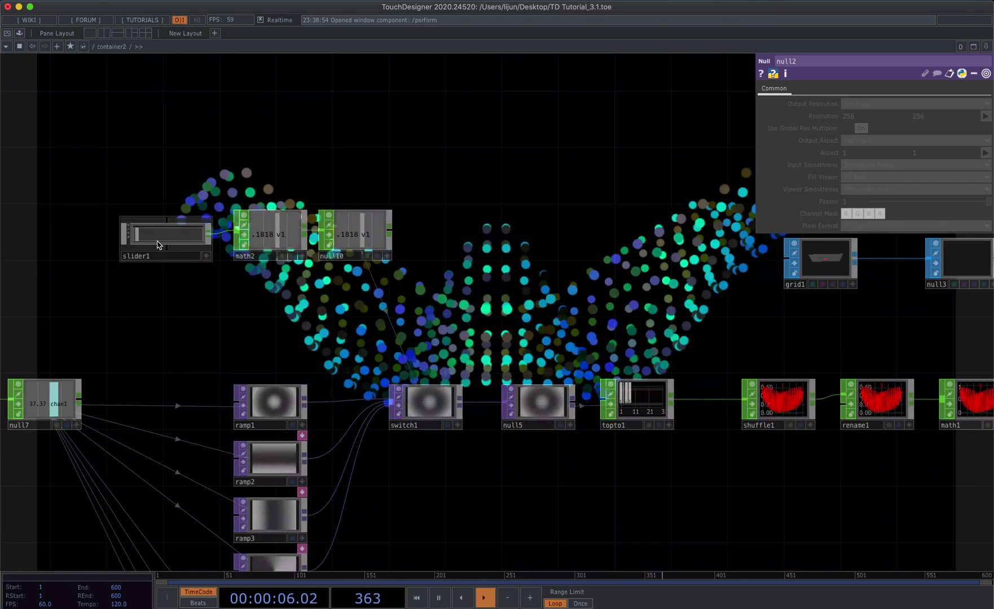
{"action": "scroll", "coordinate": [158, 245], "scroll_direction": "down", "scroll_amount": 5}
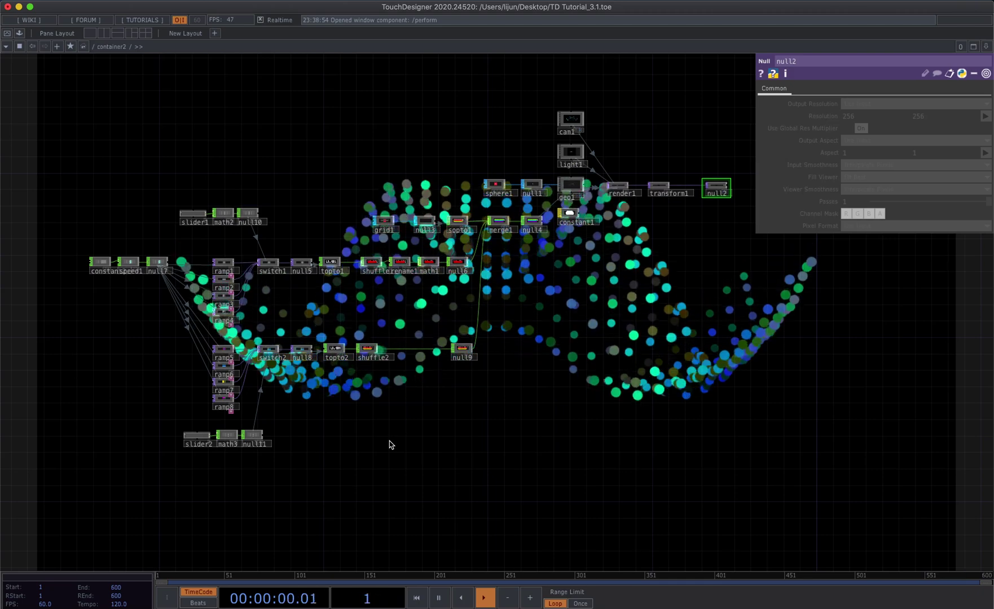
{"action": "left_click_drag", "start_coordinate": [412, 429], "coordinate": [430, 464]}
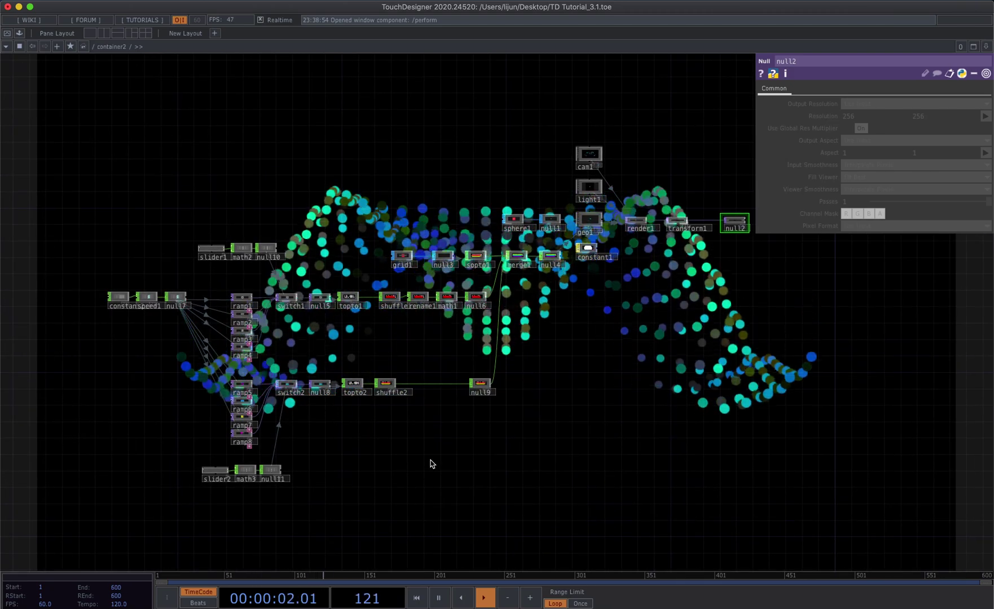
{"action": "left_click_drag", "start_coordinate": [716, 436], "coordinate": [658, 462]}
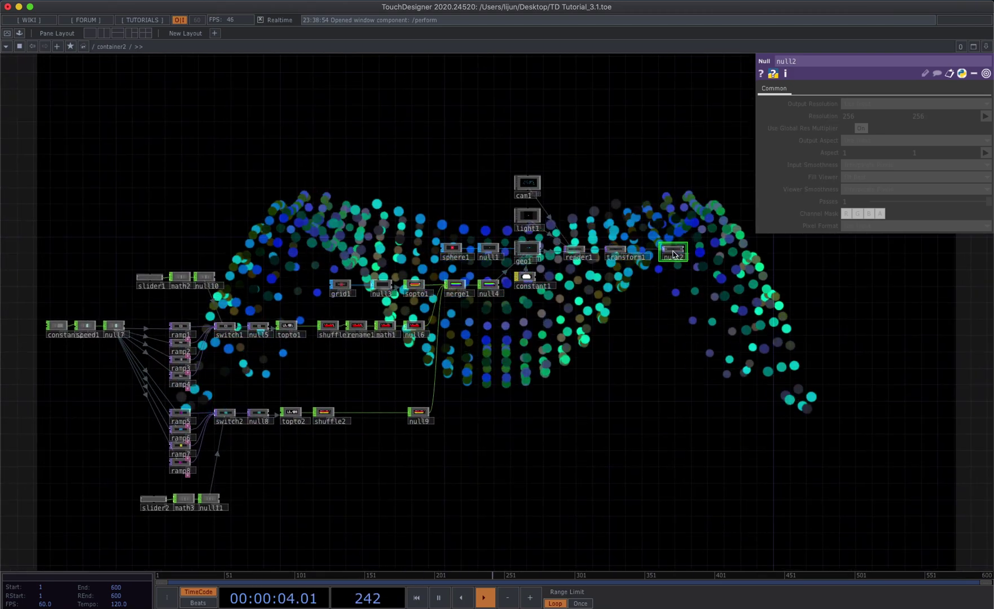
{"action": "scroll", "coordinate": [674, 254], "scroll_direction": "up", "scroll_amount": 4}
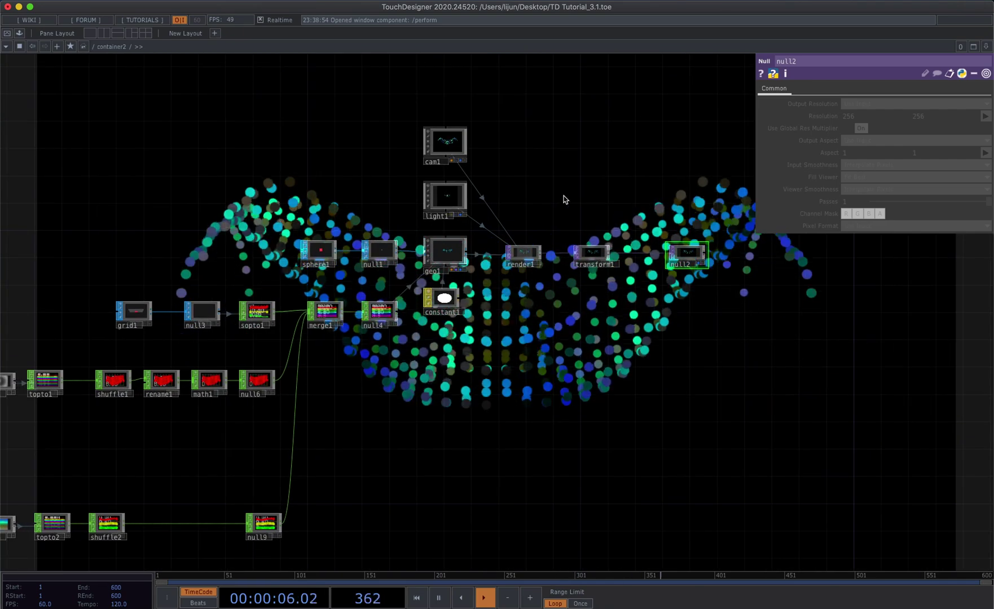
{"action": "scroll", "coordinate": [584, 368], "scroll_direction": "left", "scroll_amount": 15}
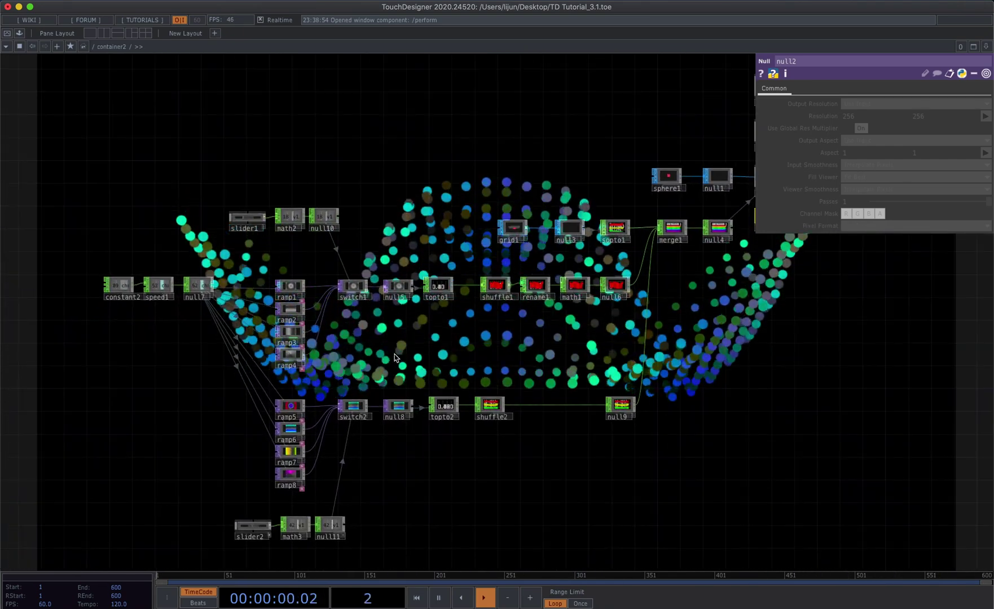
{"action": "scroll", "coordinate": [396, 357], "scroll_direction": "left", "scroll_amount": 4}
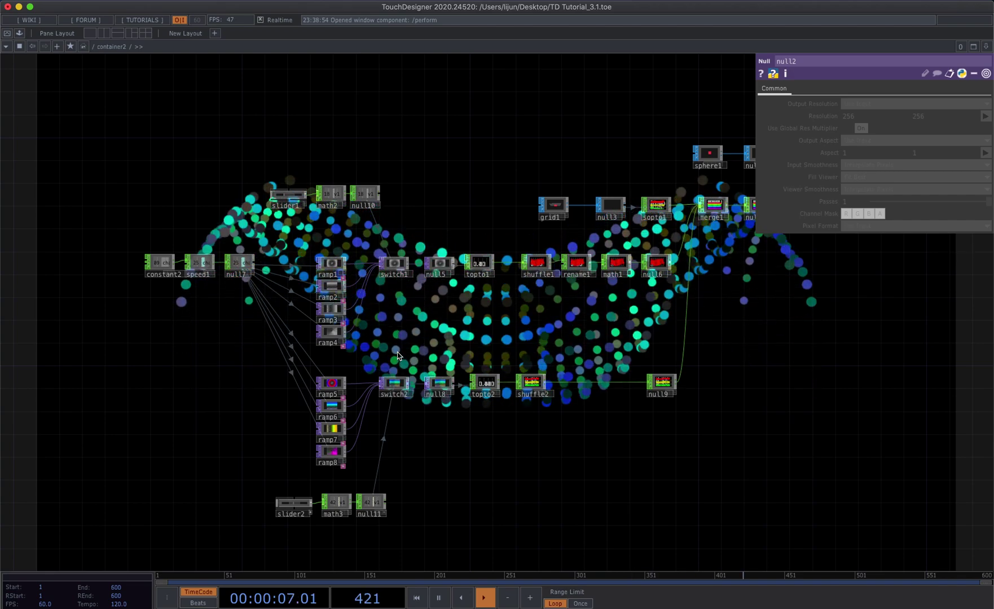
- Shift the height-pattern chain up to switch1 away from null5 and insert a Blur TOP between switch1 and null5
{"action": "left_click_drag", "start_coordinate": [140, 181], "coordinate": [140, 181]}
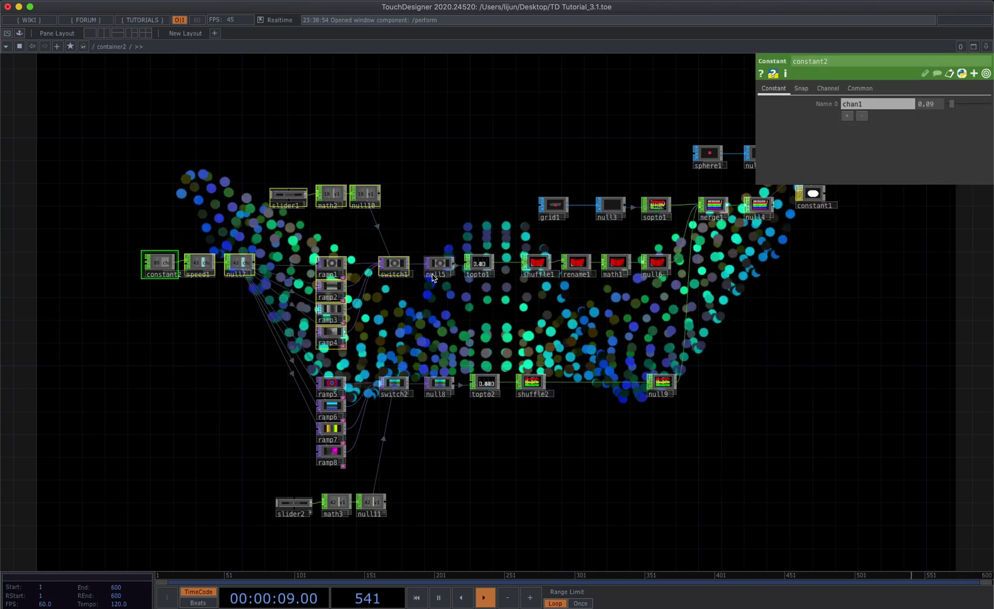
{"action": "left_click_drag", "start_coordinate": [389, 264], "coordinate": [309, 263]}
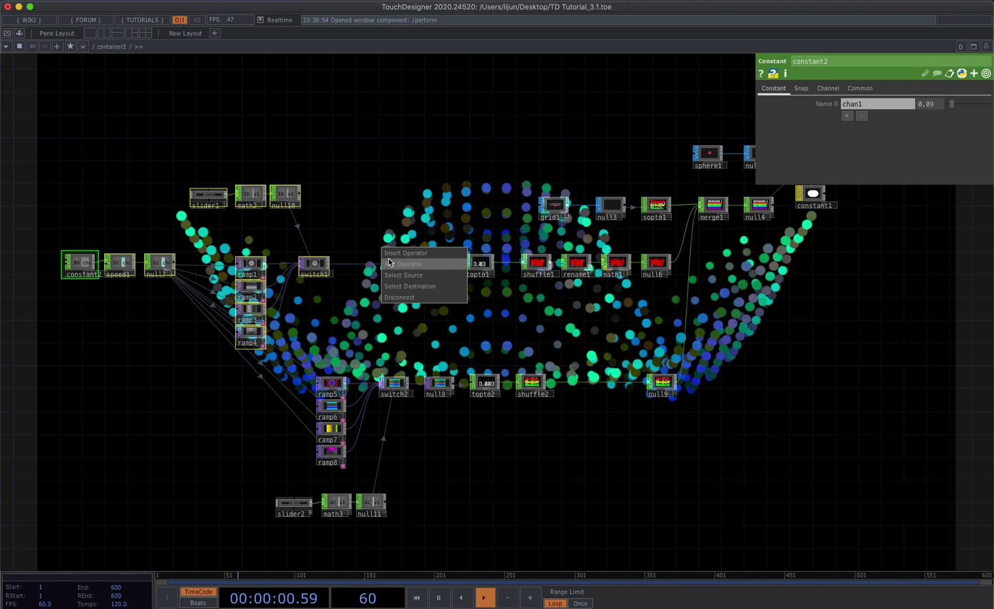
{"action": "left_click", "coordinate": [401, 263]}
{"action": "type", "text": "b"}
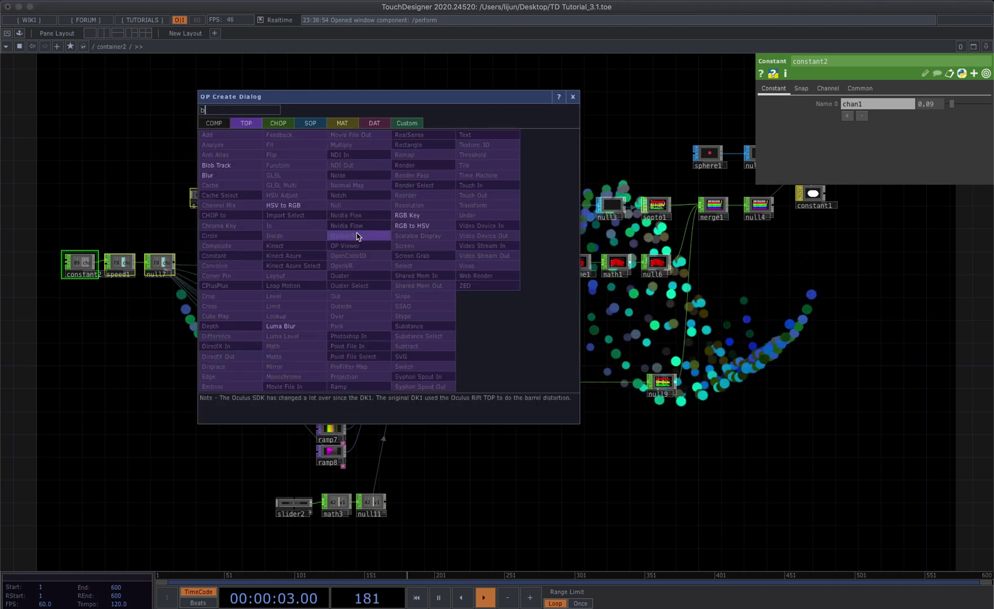
{"action": "left_click", "coordinate": [244, 176]}
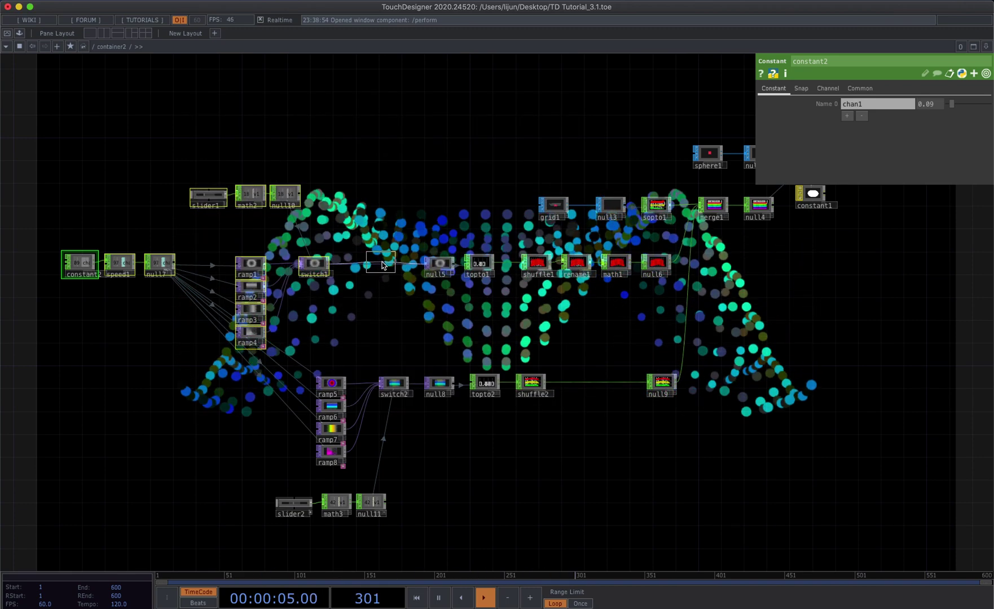
{"action": "left_click", "coordinate": [381, 265]}
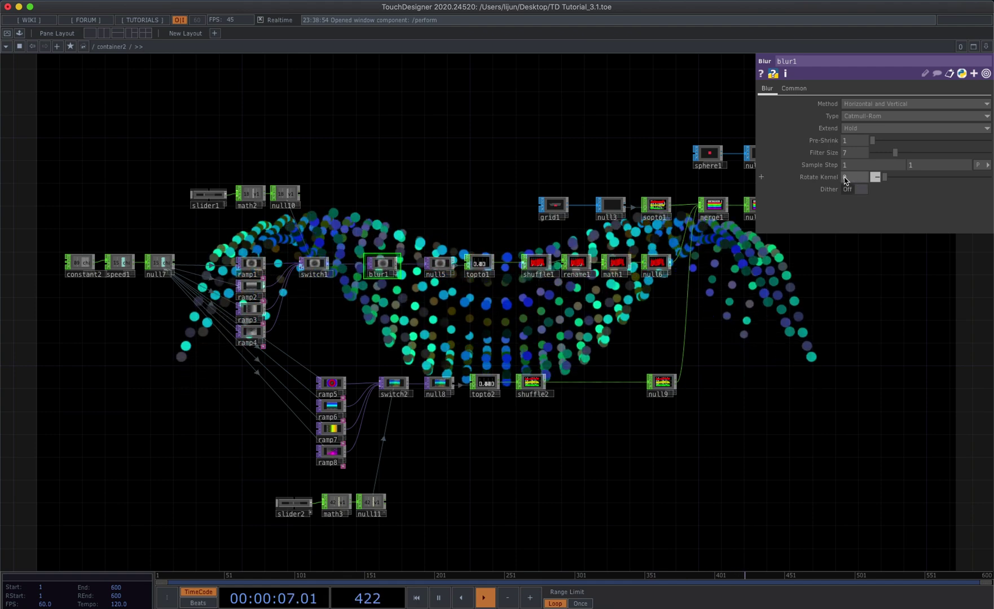
{"action": "scroll", "coordinate": [649, 242], "scroll_direction": "up", "scroll_amount": 2}
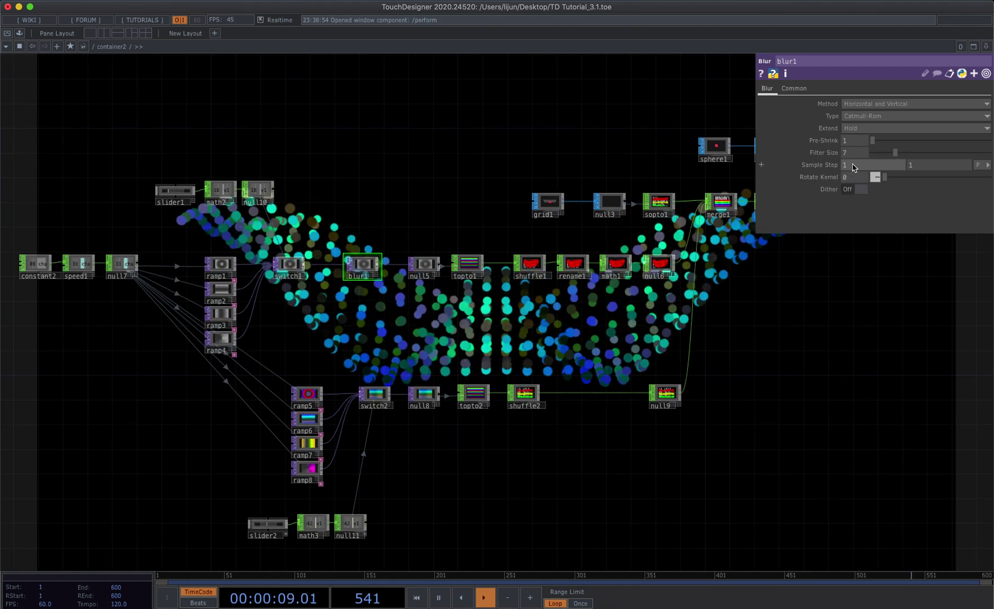
- Set the Filter Size of the blur1 operator in the height-pattern chain to 3
{"action": "mouse_move", "coordinate": [872, 140]}
{"action": "left_mouse_down"}
{"action": "mouse_move", "coordinate": [970, 156]}
{"action": "mouse_move", "coordinate": [913, 141]}
{"action": "mouse_move", "coordinate": [872, 150]}
{"action": "mouse_move", "coordinate": [880, 153]}
{"action": "left_mouse_up"}
{"action": "scroll", "coordinate": [776, 322], "scroll_direction": "down", "scroll_amount": 4}
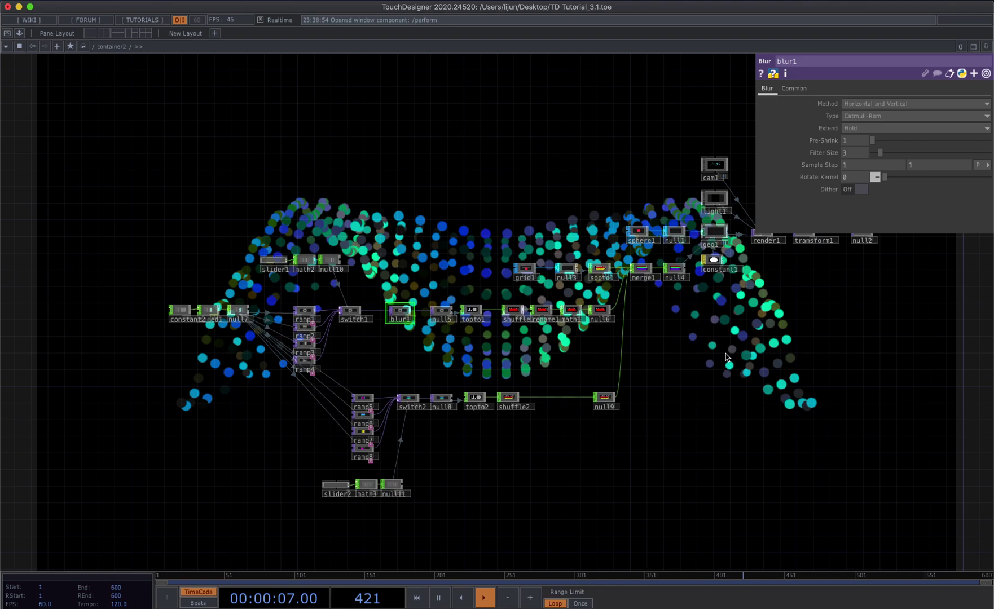
{"action": "left_click_drag", "start_coordinate": [708, 411], "coordinate": [579, 416]}
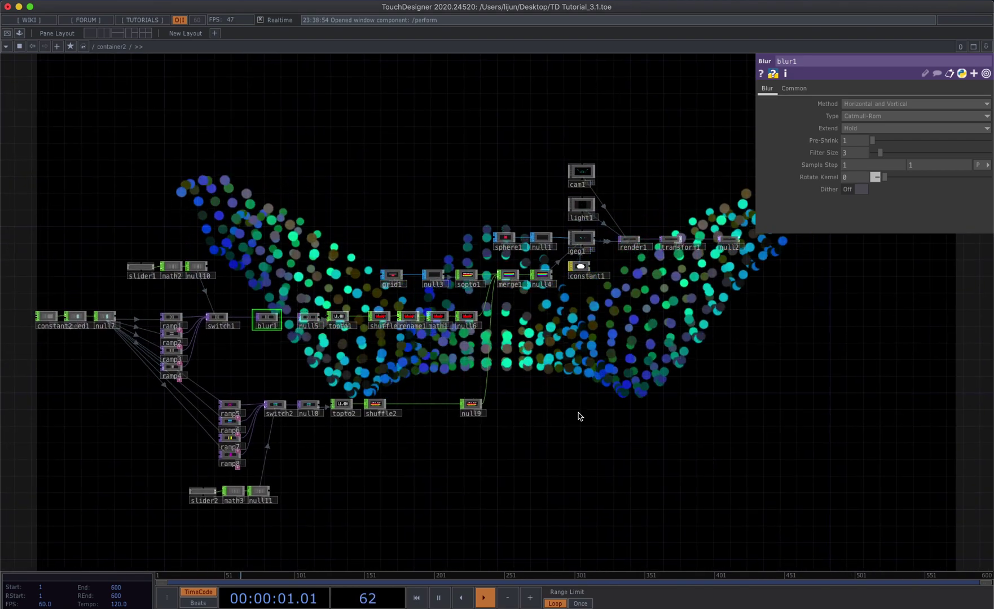
{"action": "scroll", "coordinate": [309, 445], "scroll_direction": "up", "scroll_amount": 2}
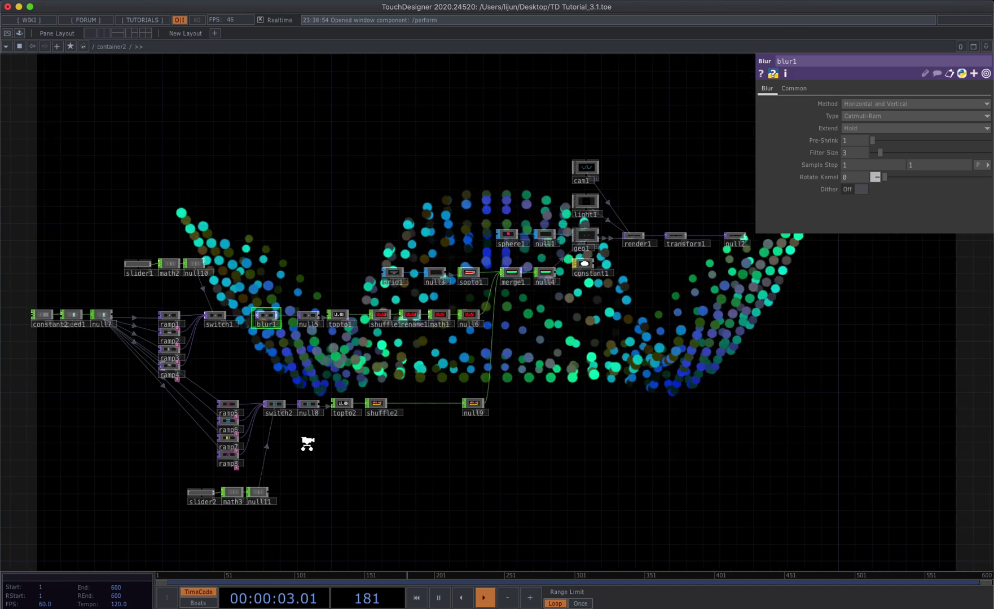
- Make slider2 interactive and move its handle to the minimum so that switch2 uses the ramp5 colour pattern
{"action": "left_click_drag", "start_coordinate": [378, 430], "coordinate": [410, 417]}
{"action": "scroll", "coordinate": [271, 478], "scroll_direction": "up", "scroll_amount": 2}
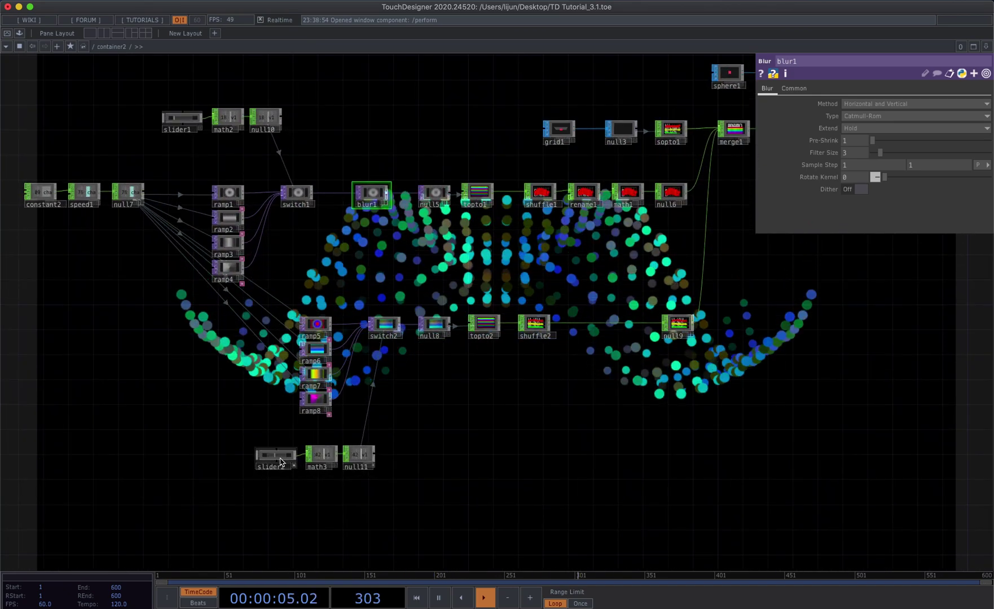
{"action": "left_click", "coordinate": [293, 468]}
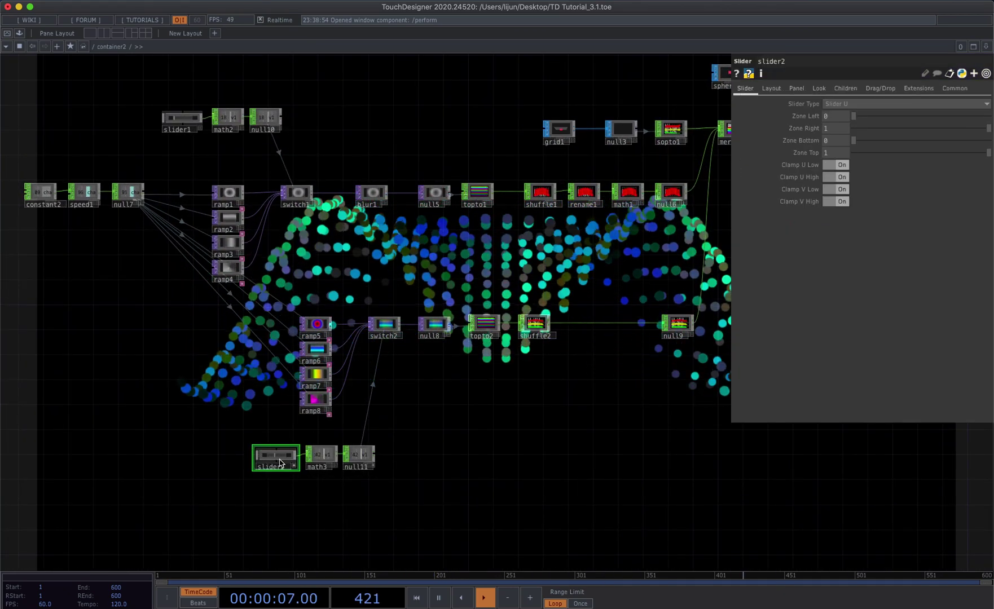
{"action": "left_click", "coordinate": [266, 455]}
{"action": "scroll", "coordinate": [288, 468], "scroll_direction": "up", "scroll_amount": 2}
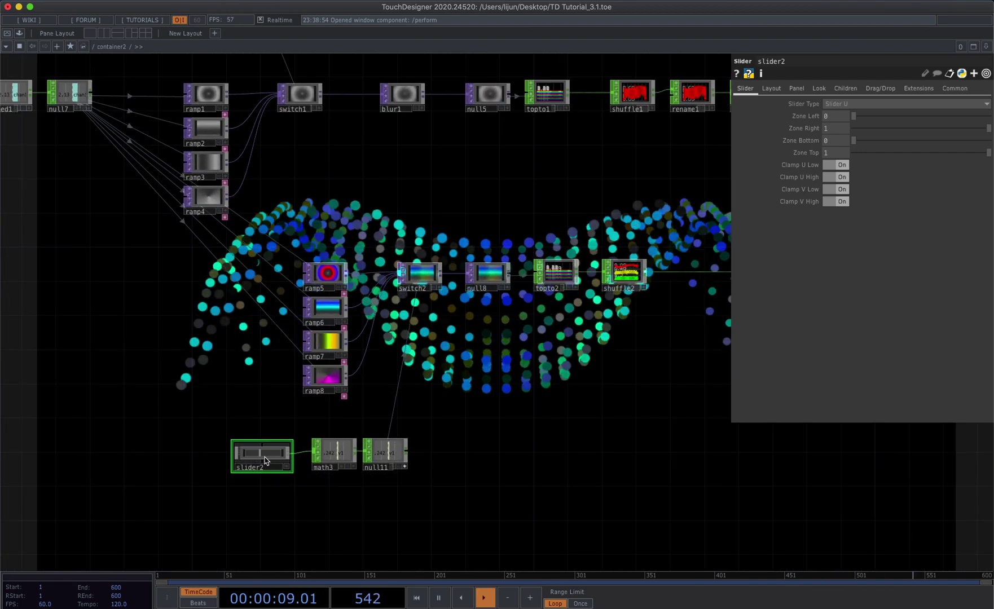
{"action": "left_click_drag", "start_coordinate": [266, 460], "coordinate": [214, 460]}
{"action": "scroll", "coordinate": [567, 433], "scroll_direction": "down", "scroll_amount": 2}
{"action": "left_click_drag", "start_coordinate": [566, 433], "coordinate": [417, 459]}
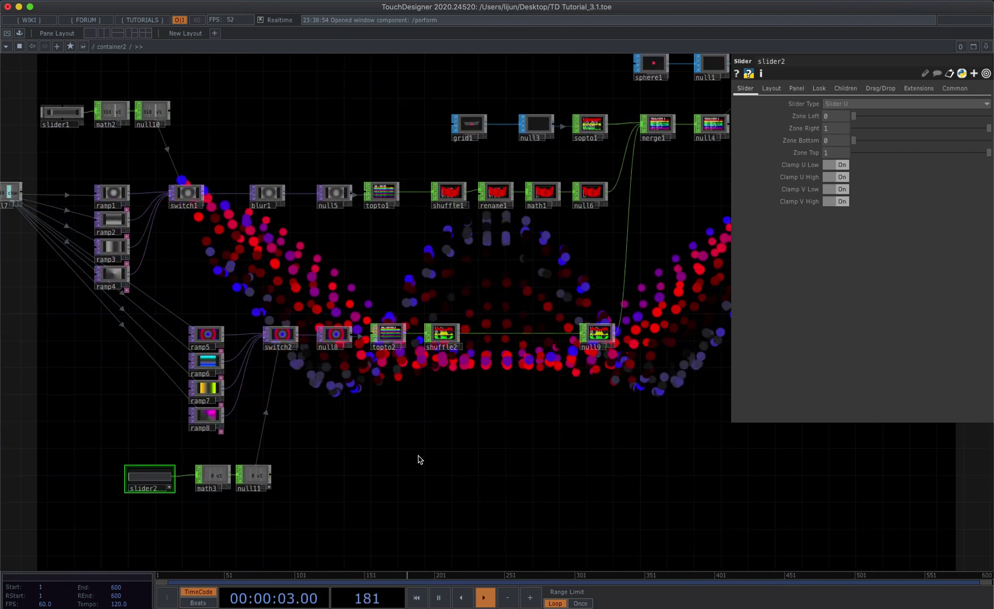
{"action": "scroll", "coordinate": [457, 457], "scroll_direction": "down", "scroll_amount": 3}
{"action": "left_click_drag", "start_coordinate": [614, 452], "coordinate": [582, 455]}
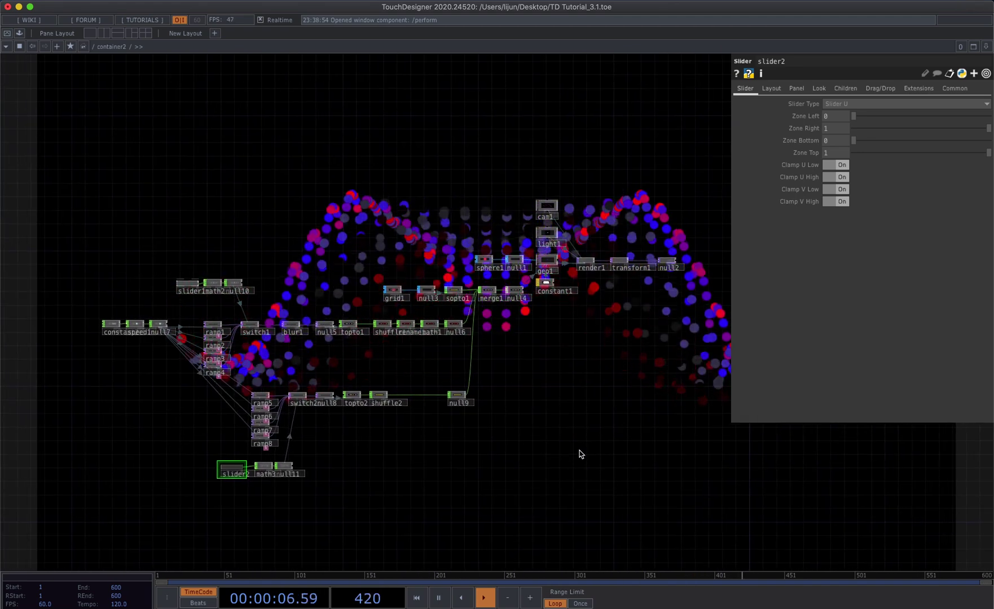